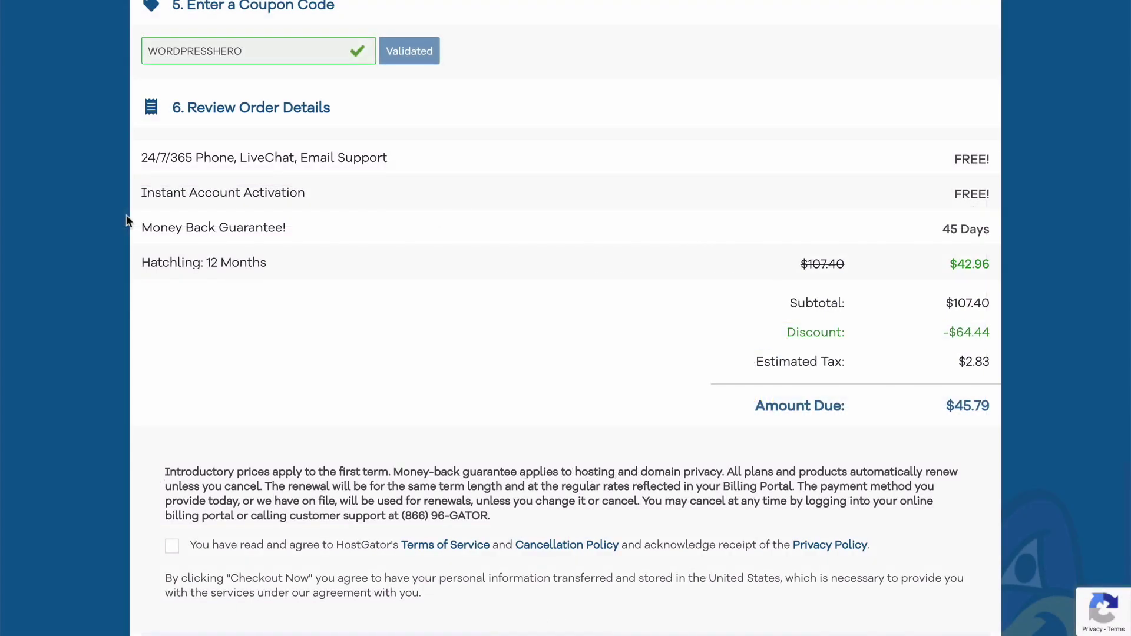
- Agree to the Terms of Service, Cancellation Policy and Privacy Policy for the Hatchling hosting order
scroll(126, 221, down, 4)
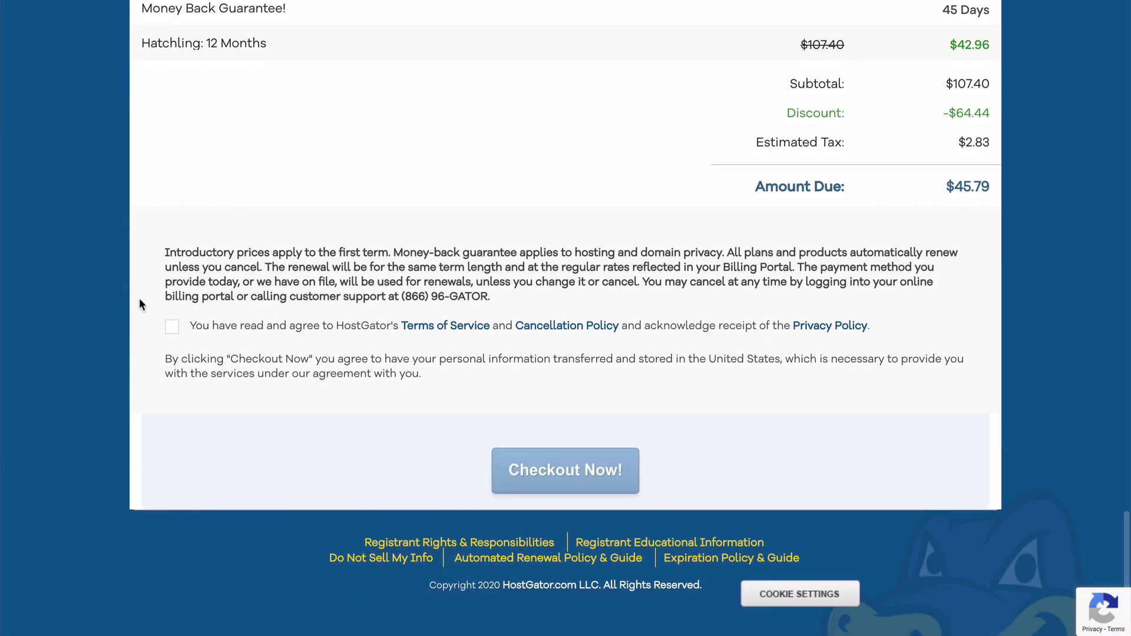
click(171, 327)
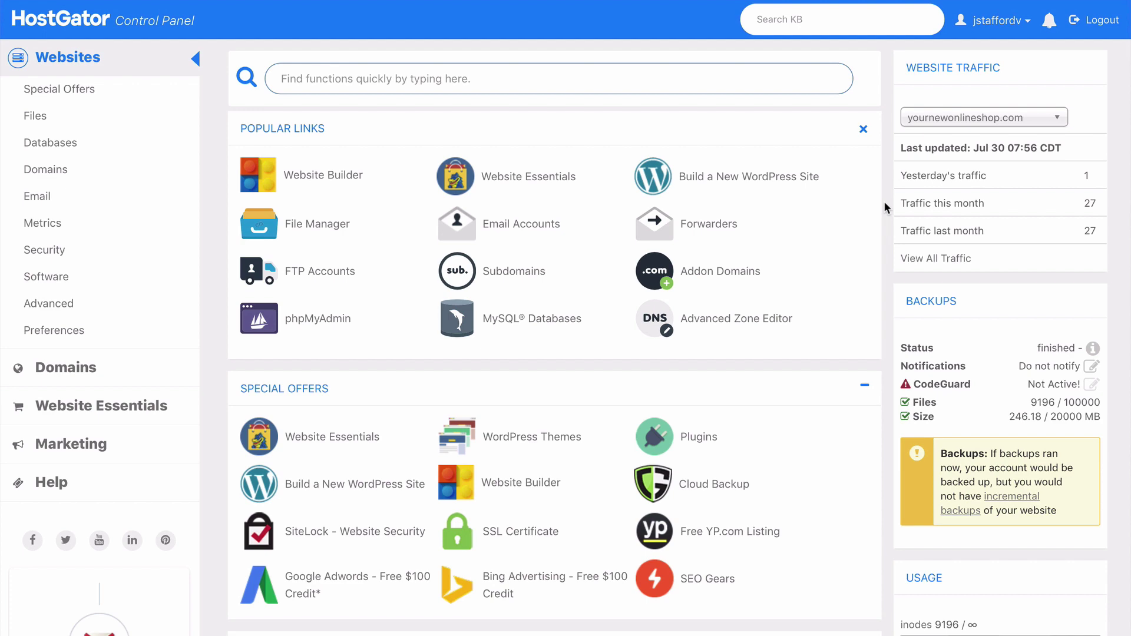
- Open the PHP Selector in the hosting control panel's Software section and choose PHP 7.0 for processing .php files
scroll(884, 207, down, 3)
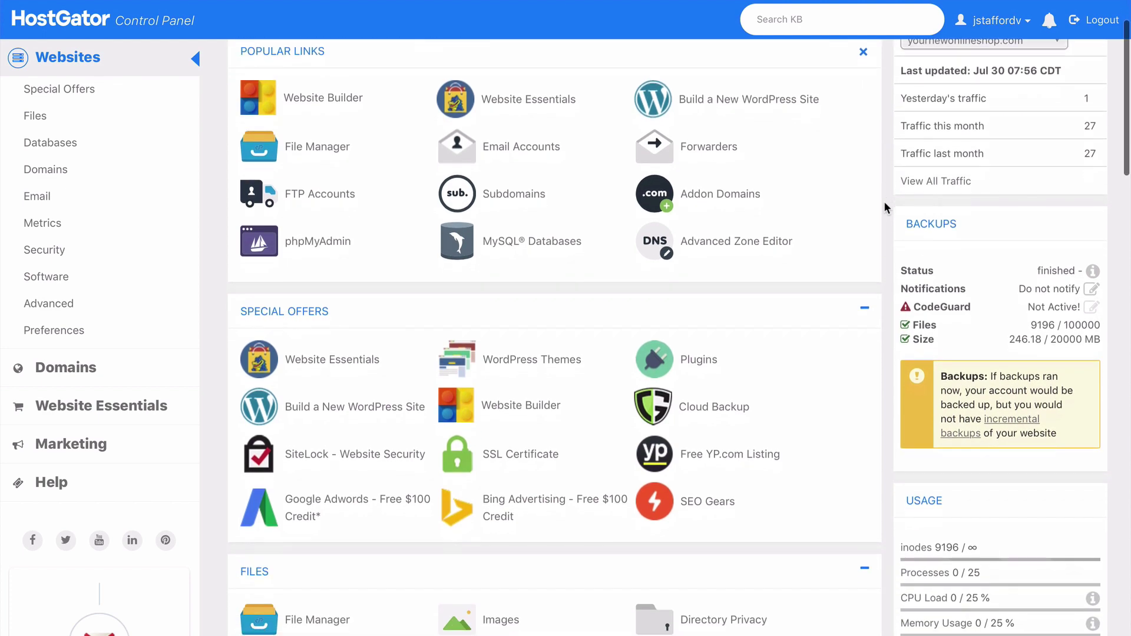
scroll(884, 207, down, 10)
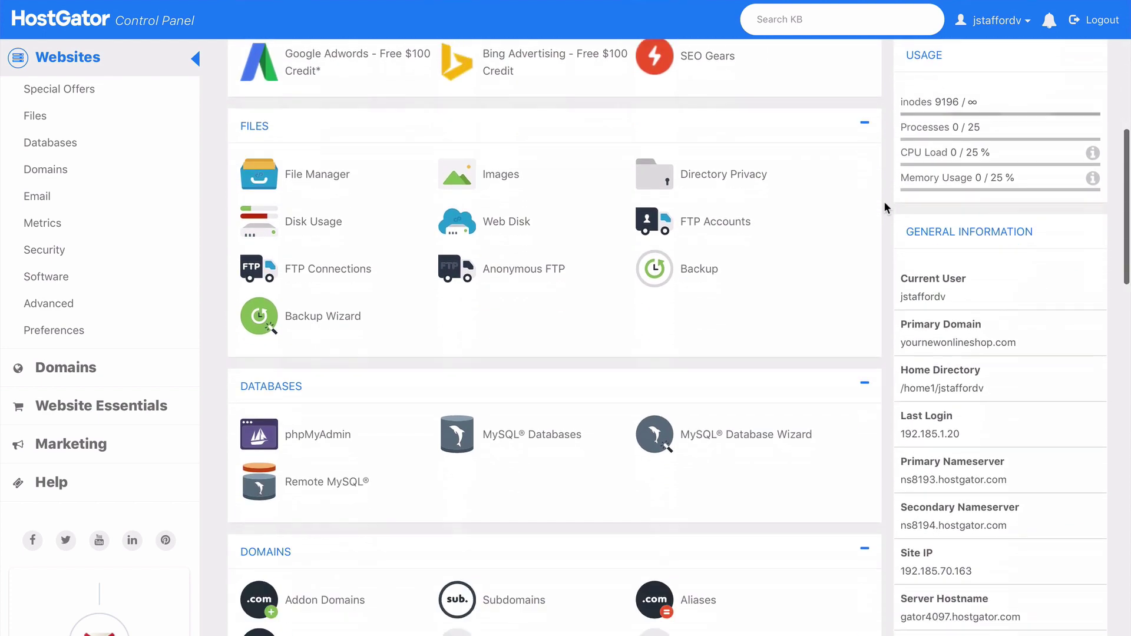
scroll(884, 208, down, 15)
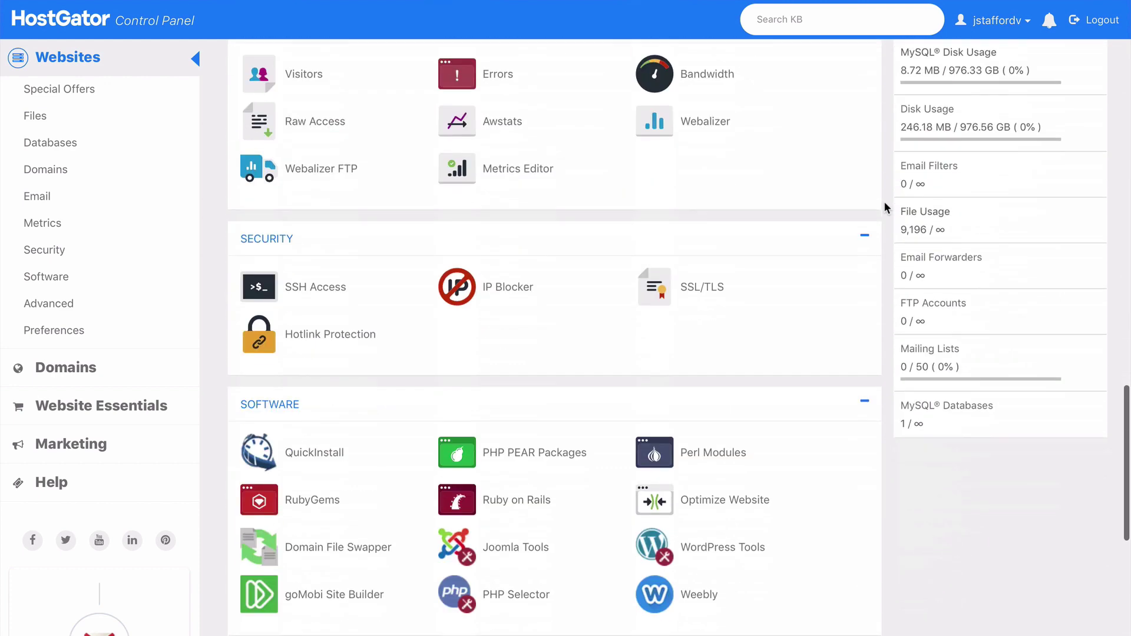
scroll(884, 208, down, 1)
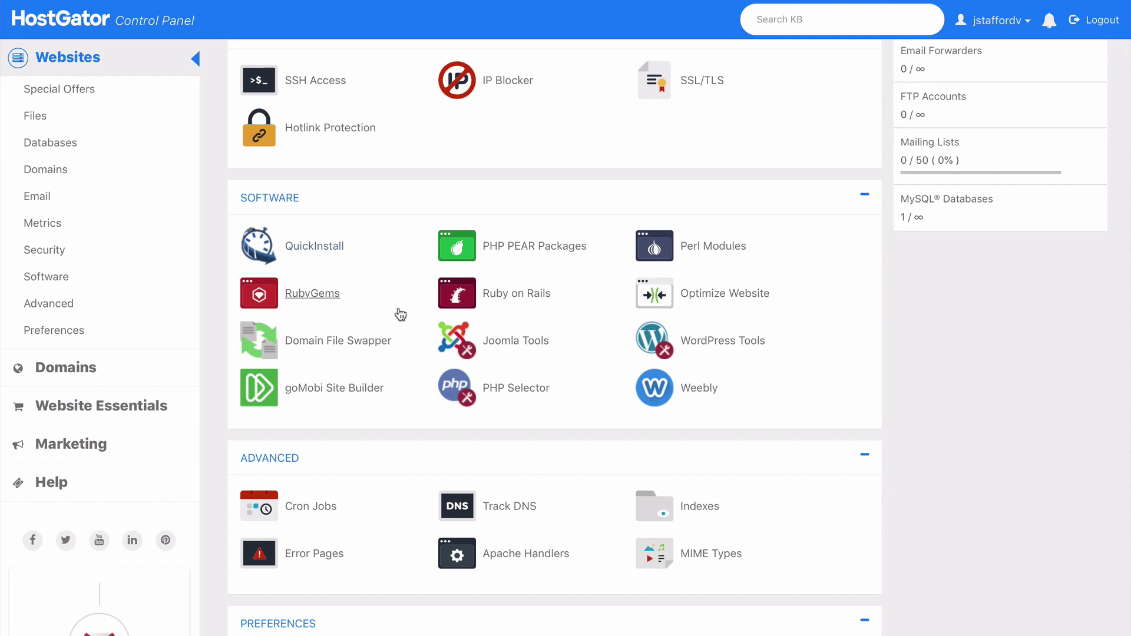
click(513, 393)
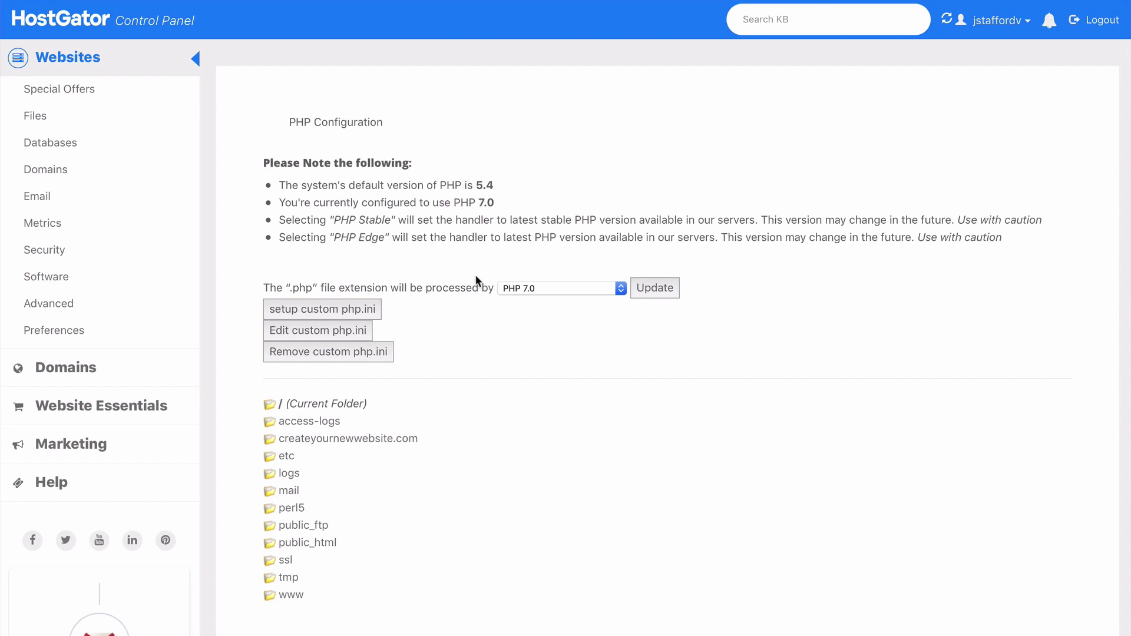
click(542, 288)
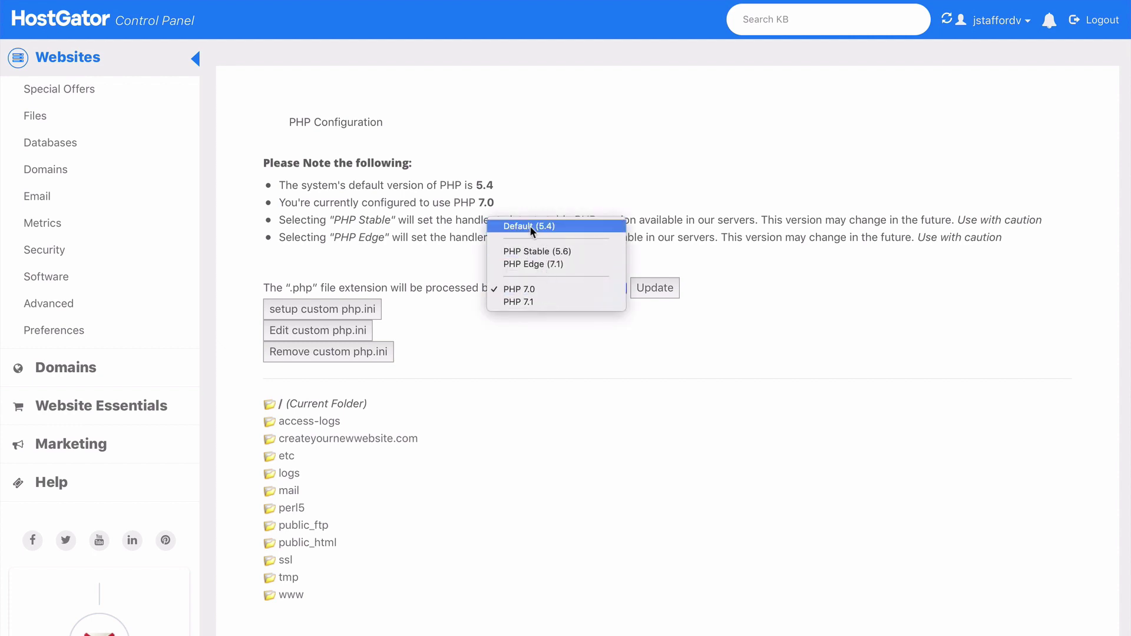
click(522, 288)
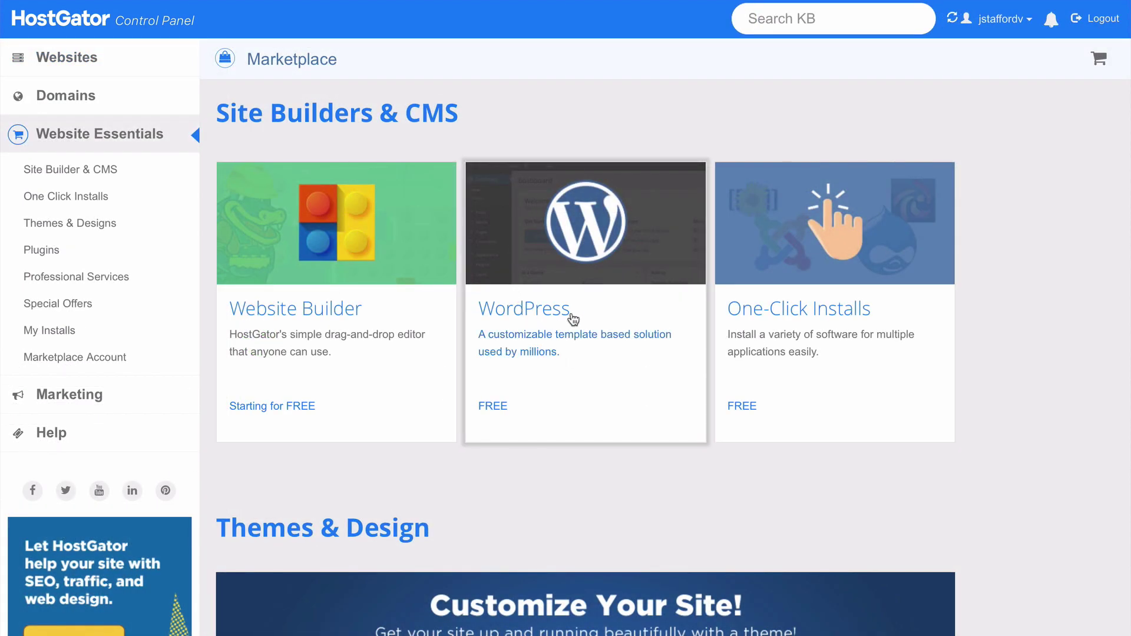
- Install WordPress from the marketplace's Site Builders & CMS offers and proceed to the new site's login
click(571, 318)
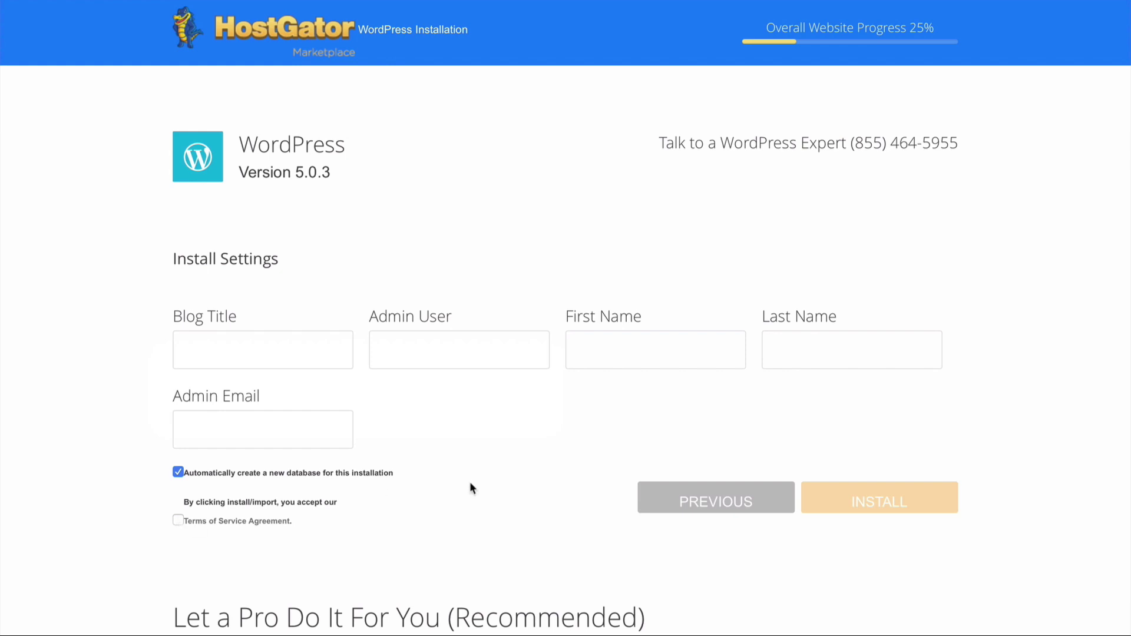
click(849, 505)
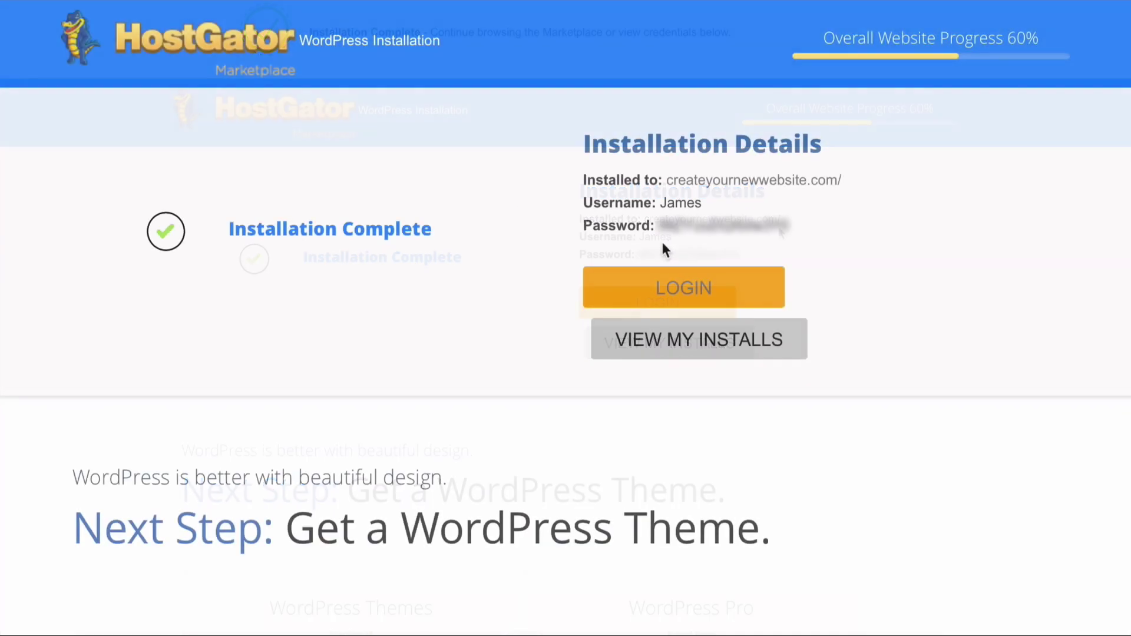
click(688, 299)
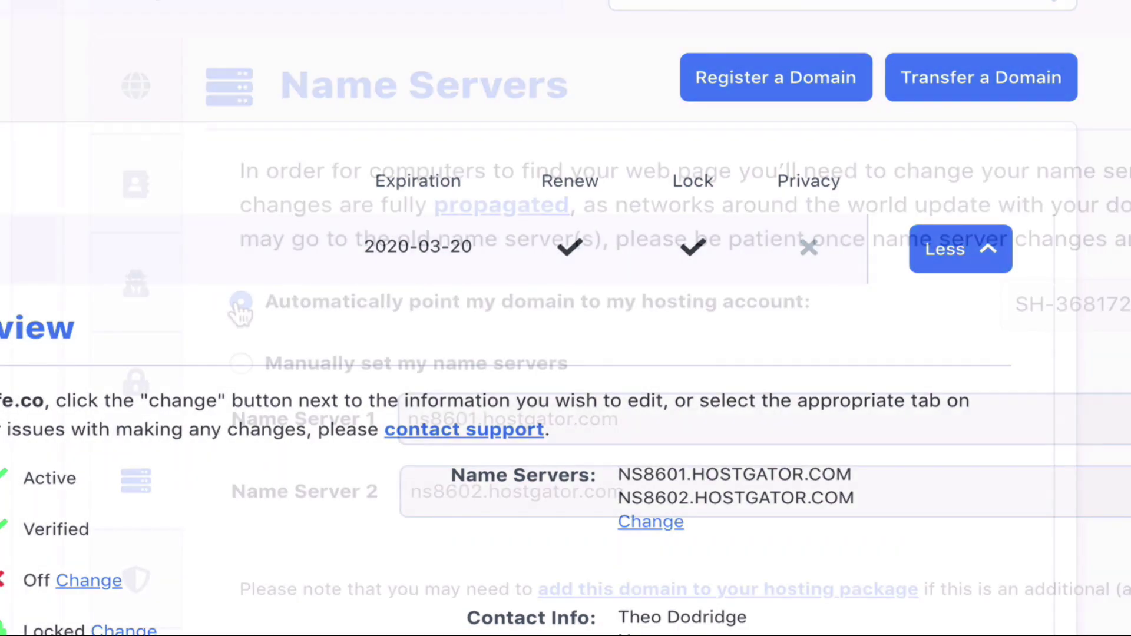
- Set the domain's name servers to point automatically to the hosting account
click(239, 303)
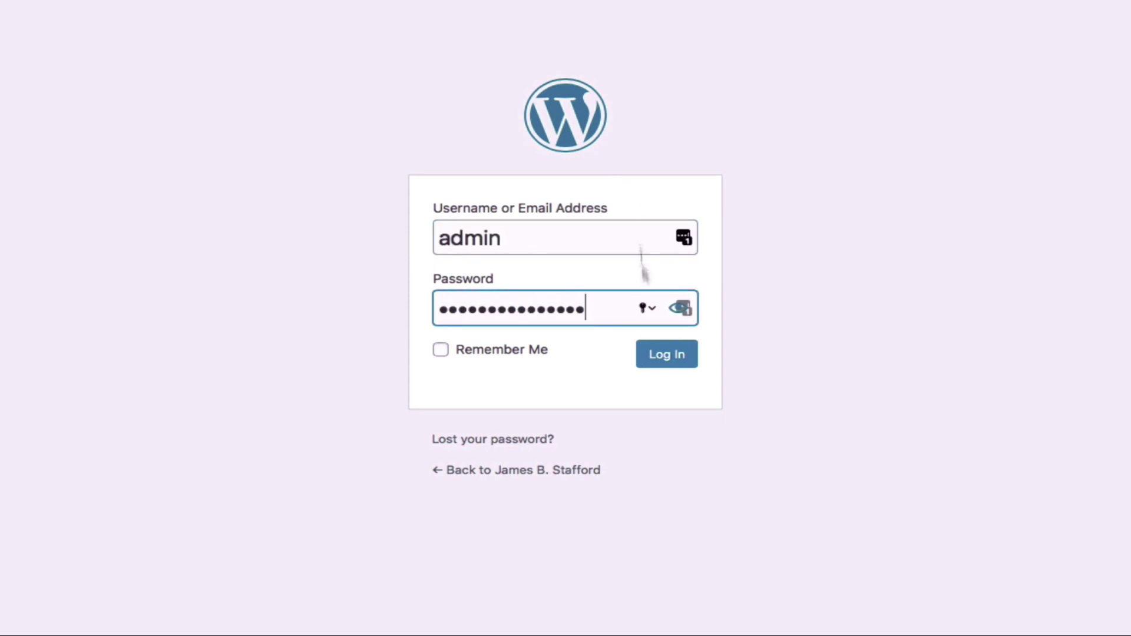
- Log in to WordPress as admin and dismiss the WPForms, OptinMonster, green promotional and Welcome notices on the dashboard
click(653, 356)
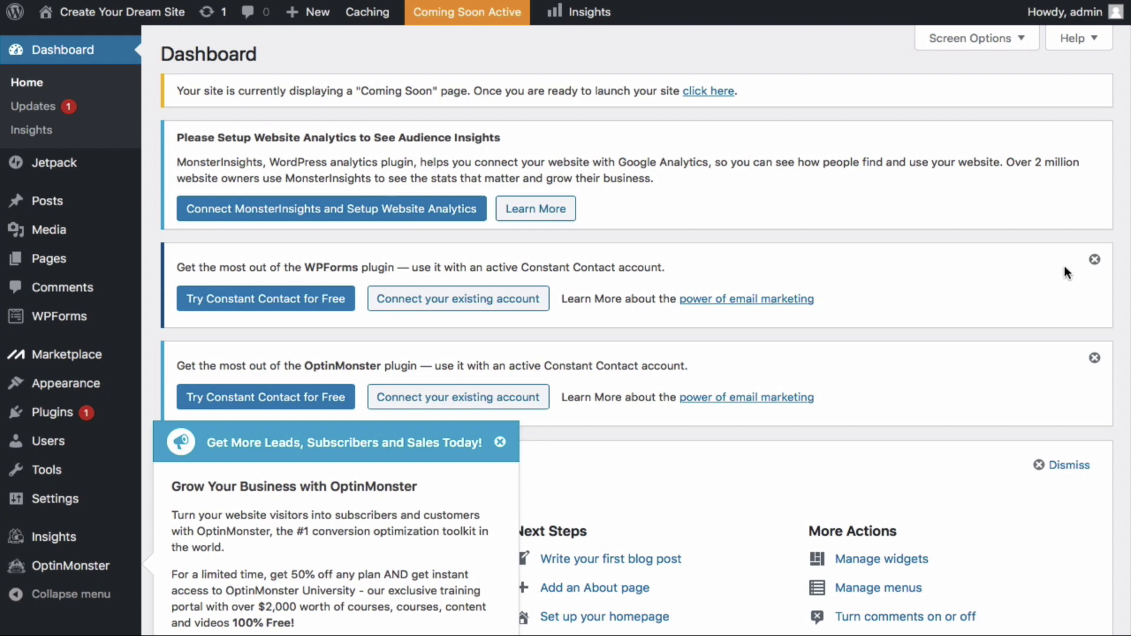
click(1094, 259)
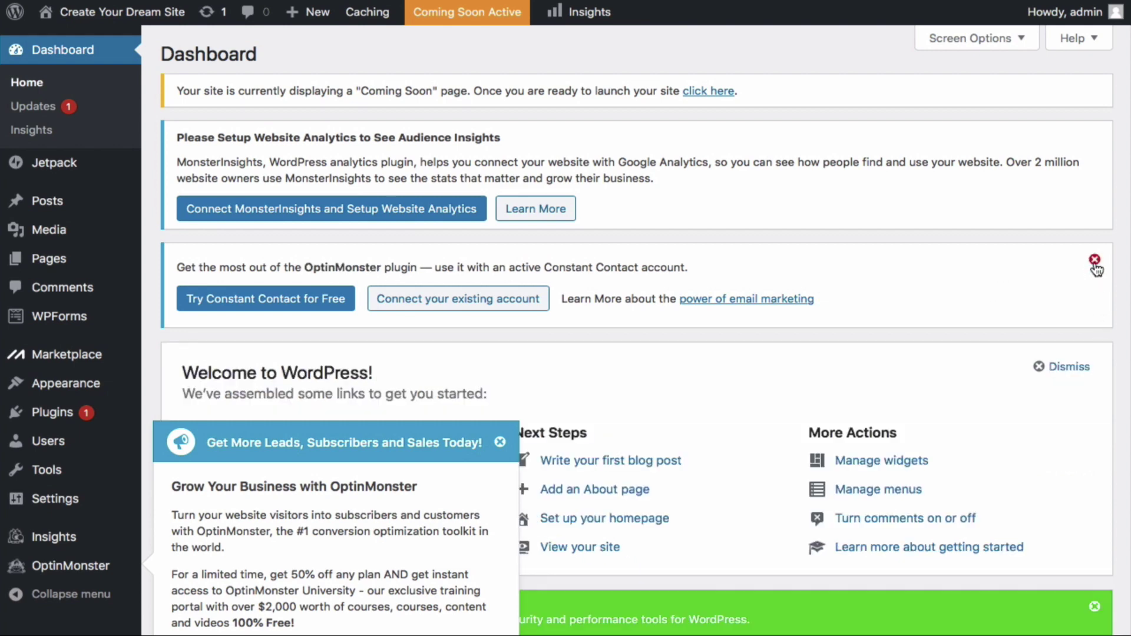
click(1095, 260)
click(1094, 510)
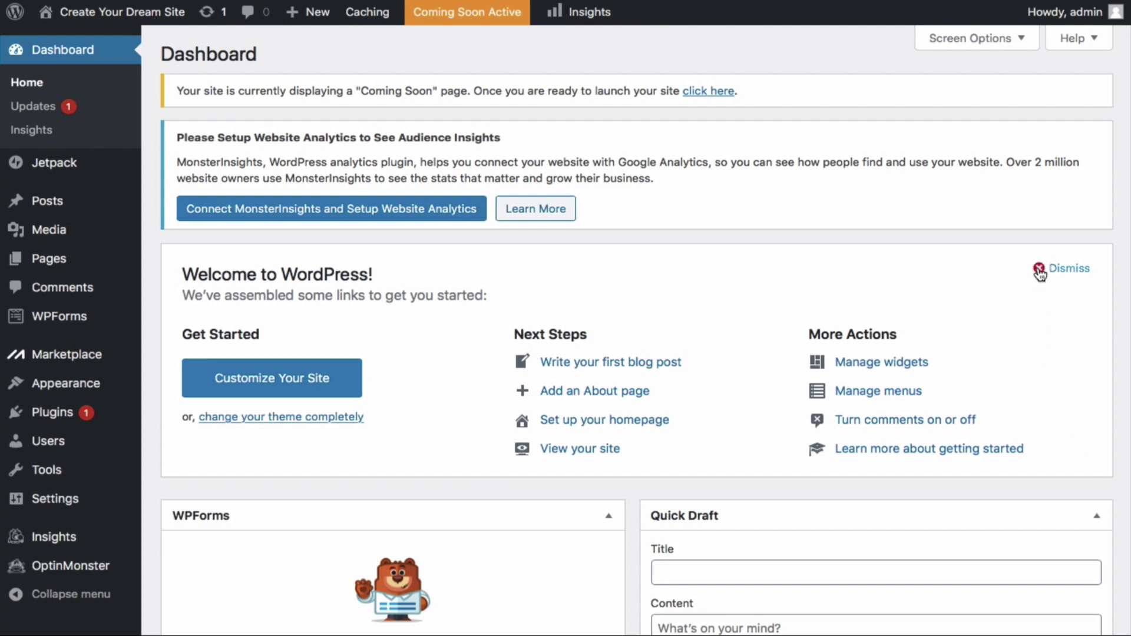
click(1040, 271)
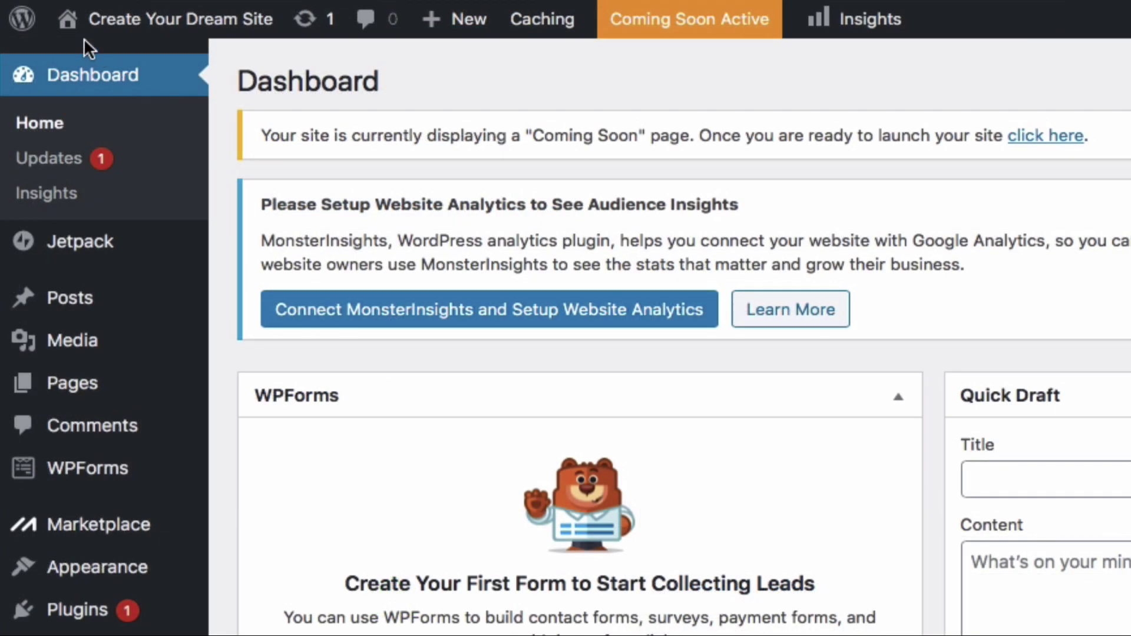
- Look over the site's front page and launch the site from its "Coming Soon" mode
mouse_move(70, 24)
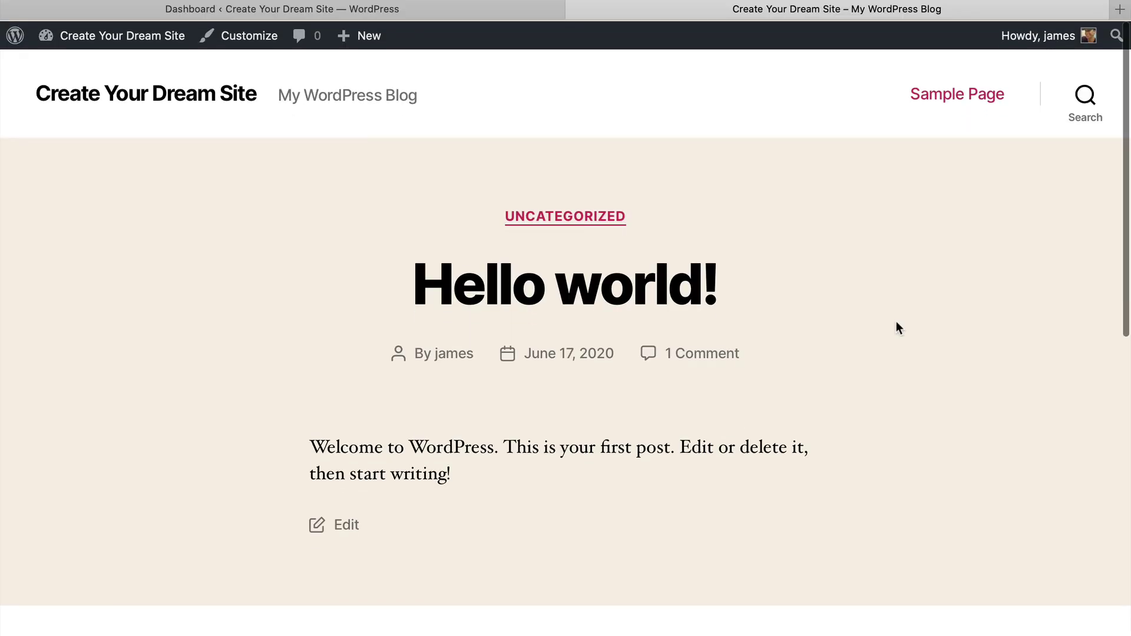
scroll(897, 327, down, 15)
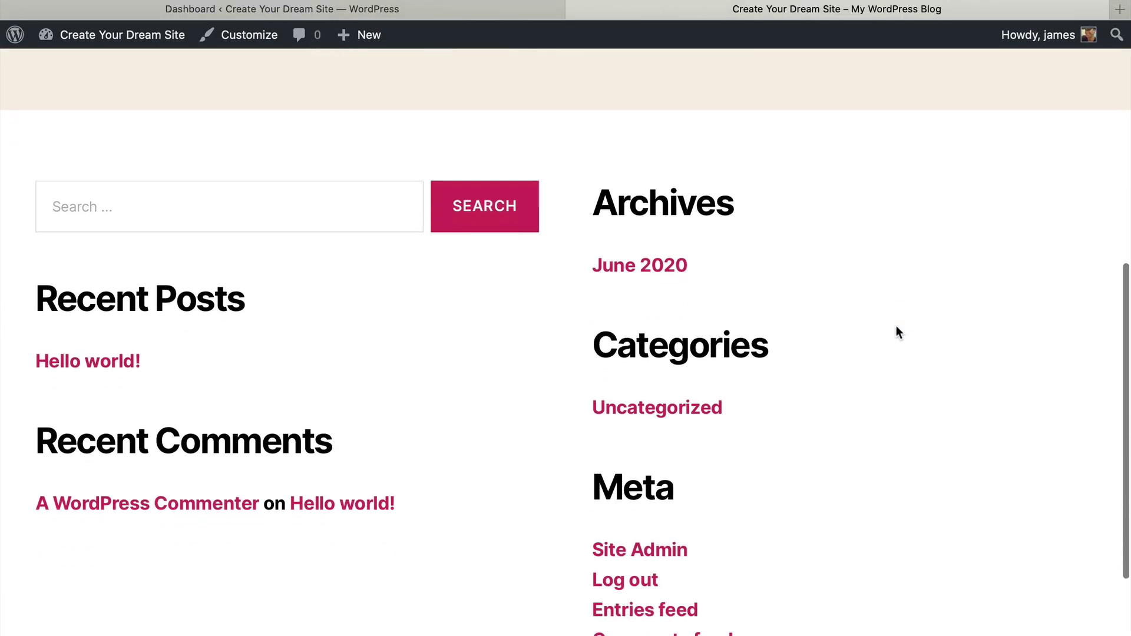
scroll(896, 327, up, 15)
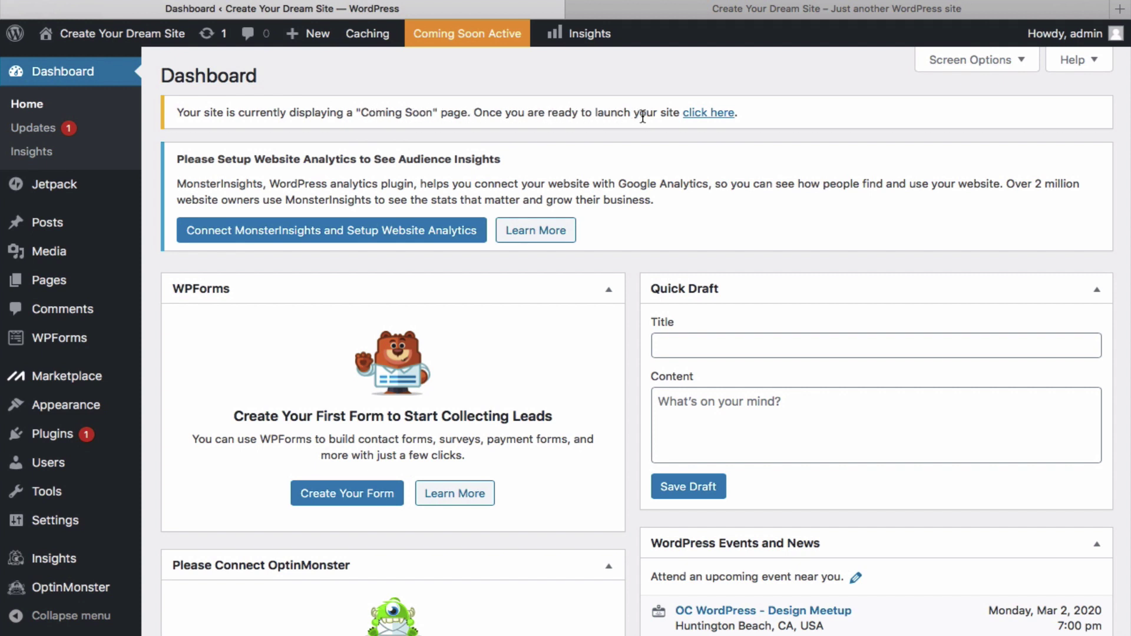
click(702, 117)
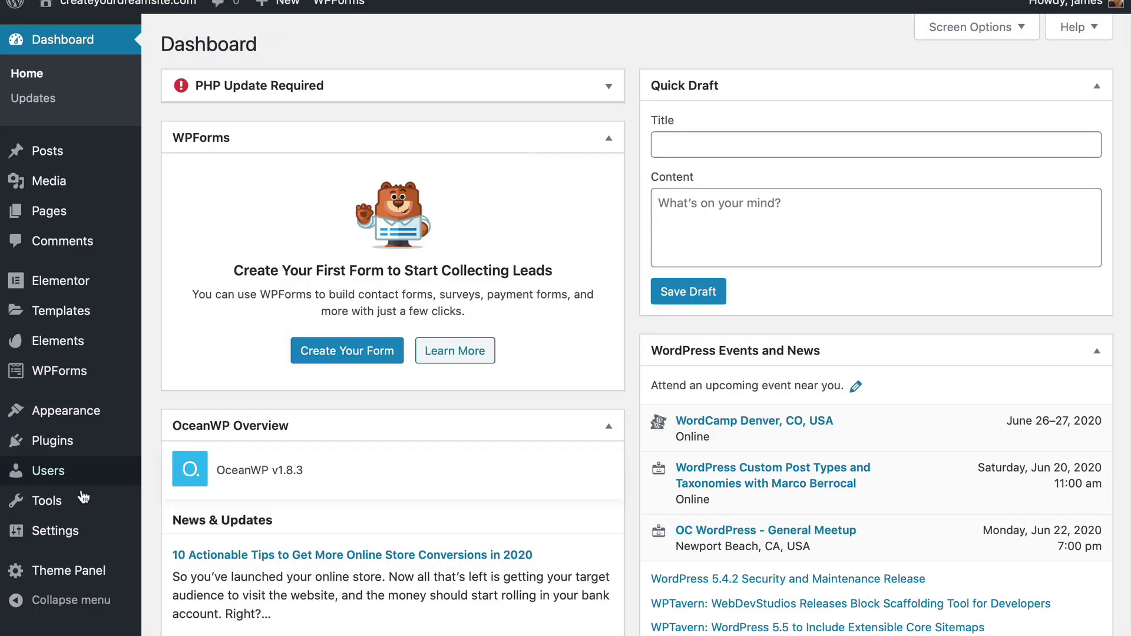
- Open the permalink settings and save them with the Post name URL structure
mouse_move(38, 531)
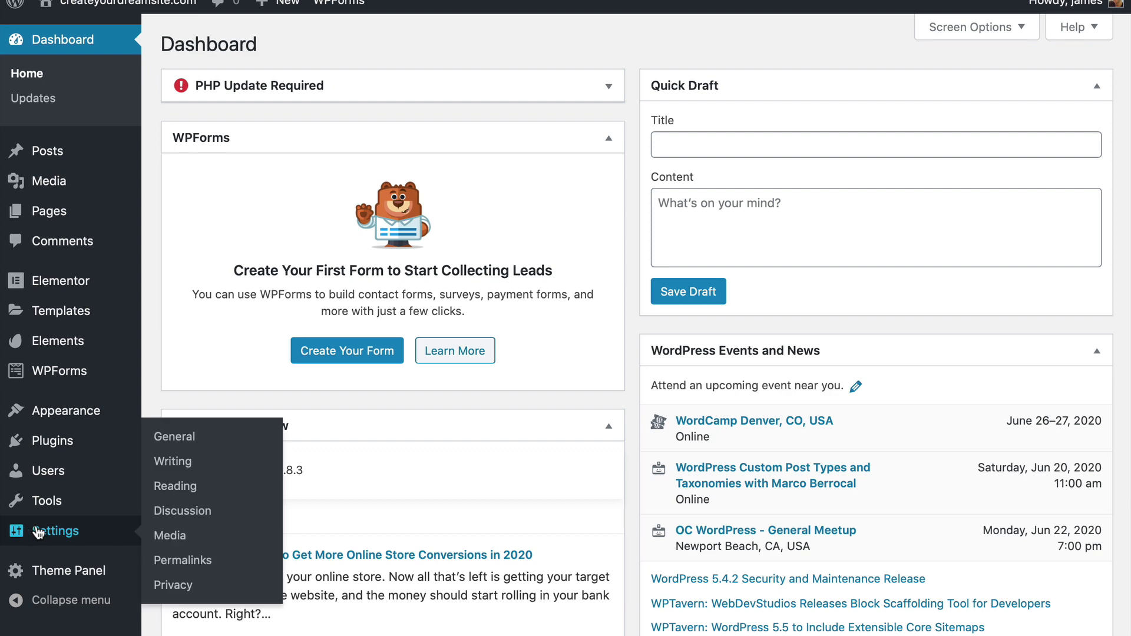
click(182, 560)
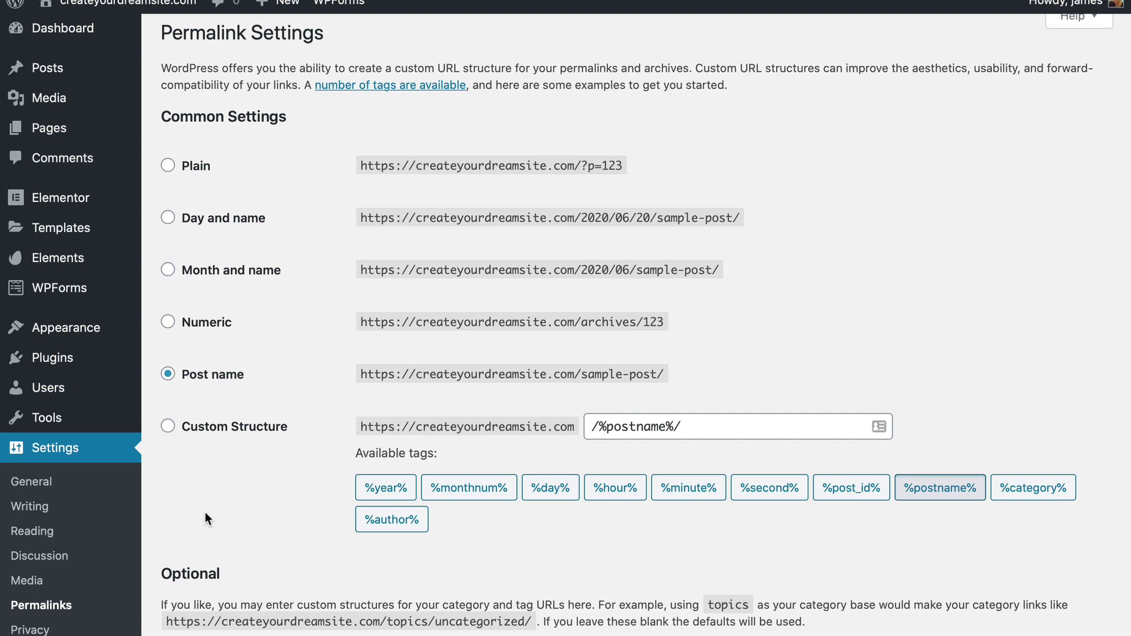
scroll(205, 512, down, 5)
click(201, 545)
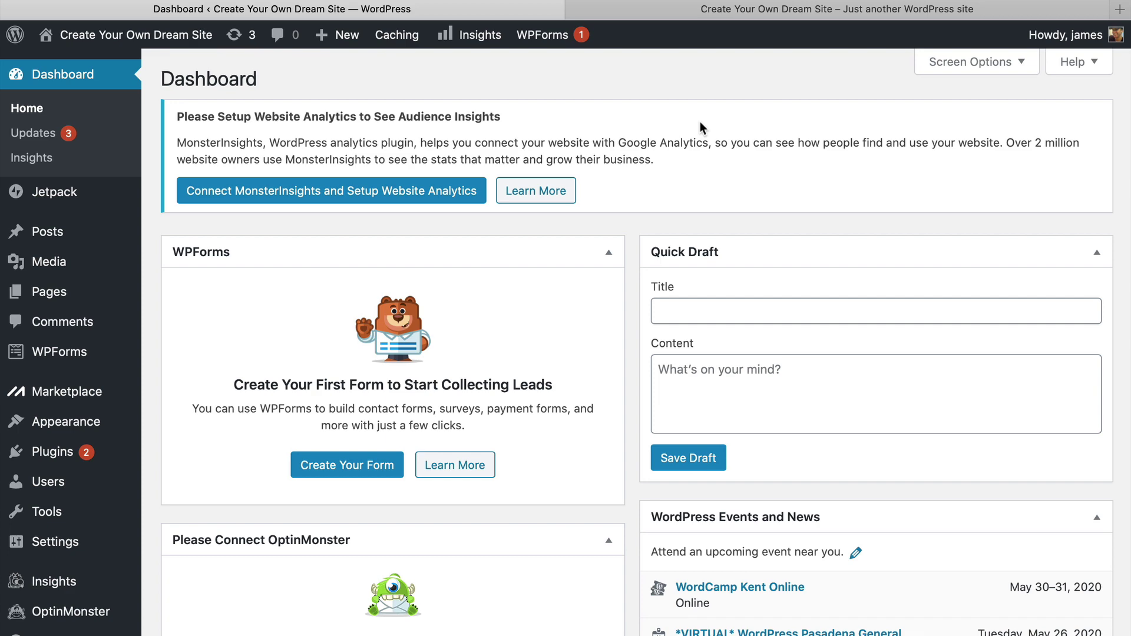
- Look through the installed themes and open the page for adding a new theme
scroll(700, 124, right, 1)
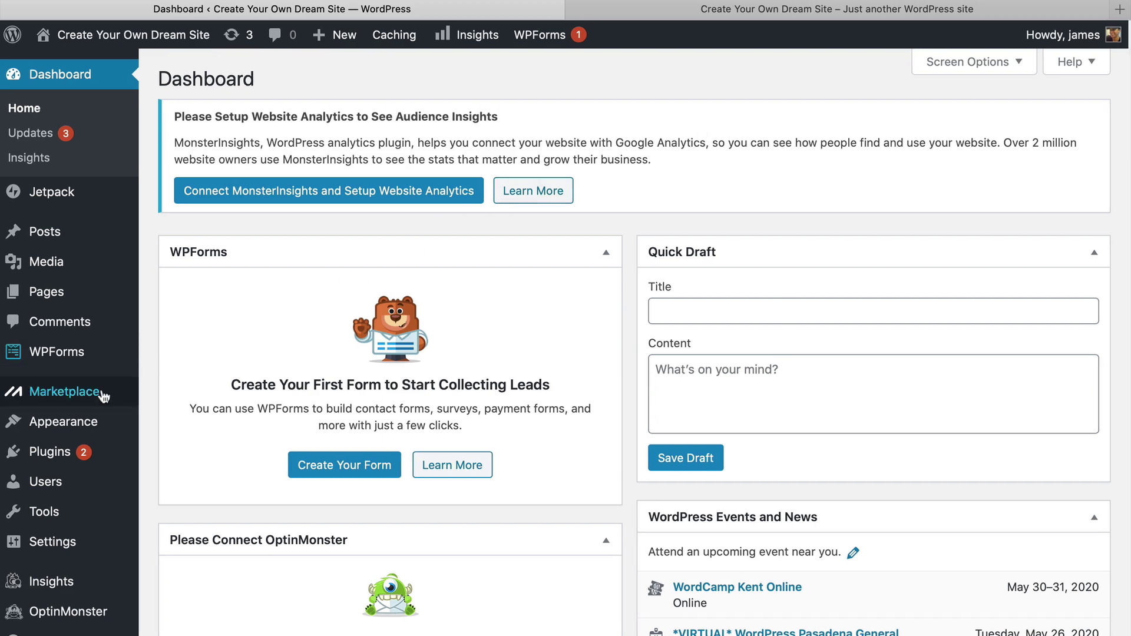
mouse_move(92, 424)
scroll(91, 424, down, 1)
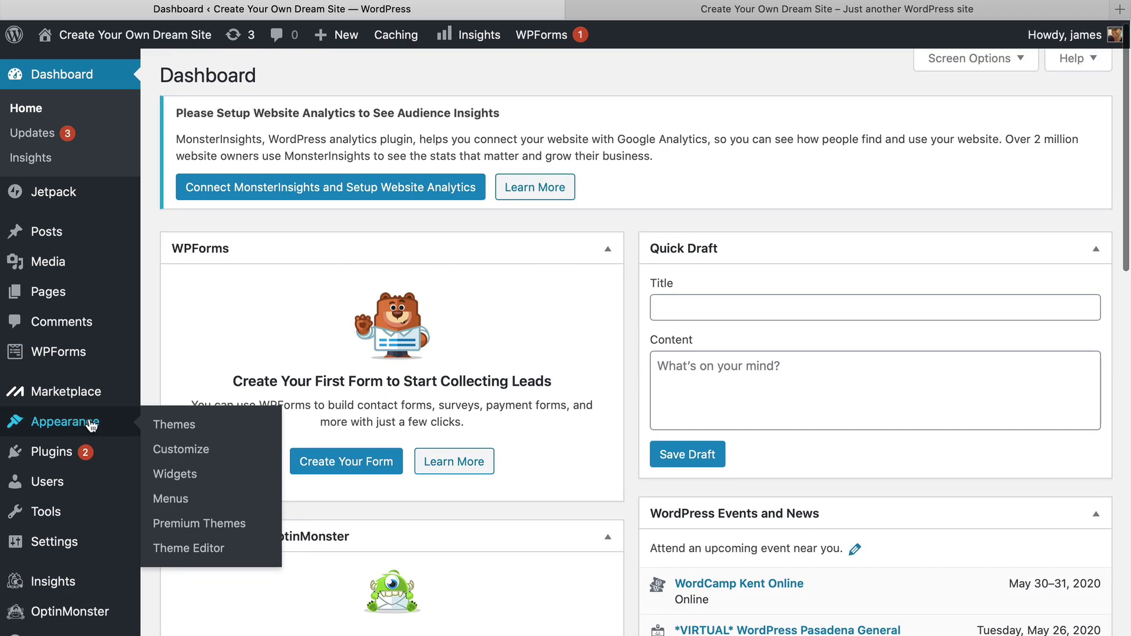
scroll(190, 431, up, 1)
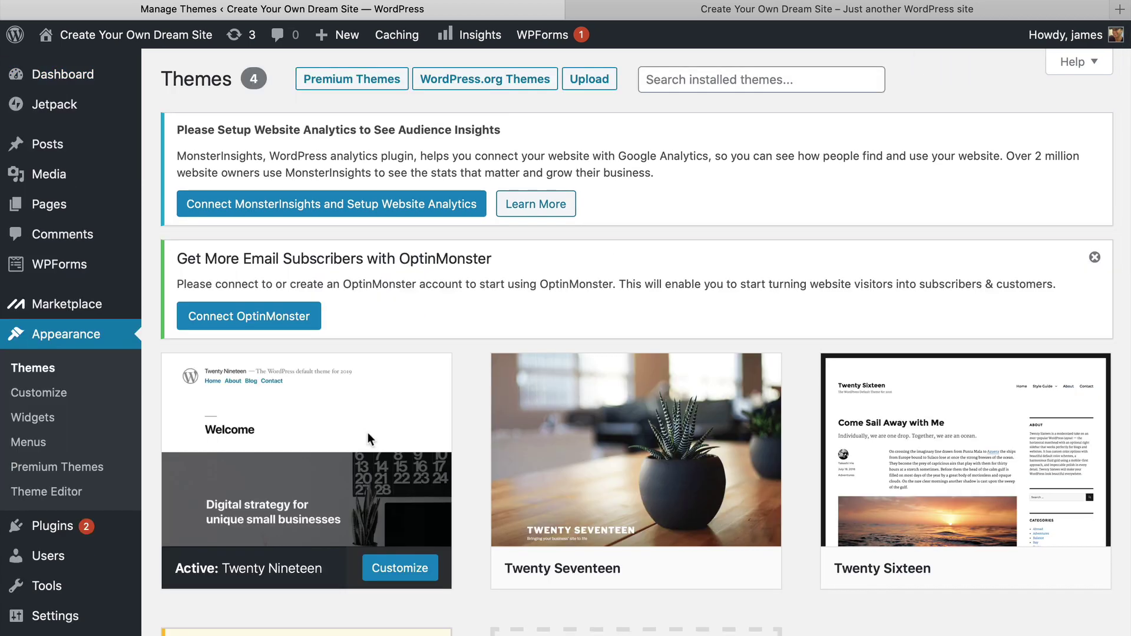
scroll(368, 433, down, 5)
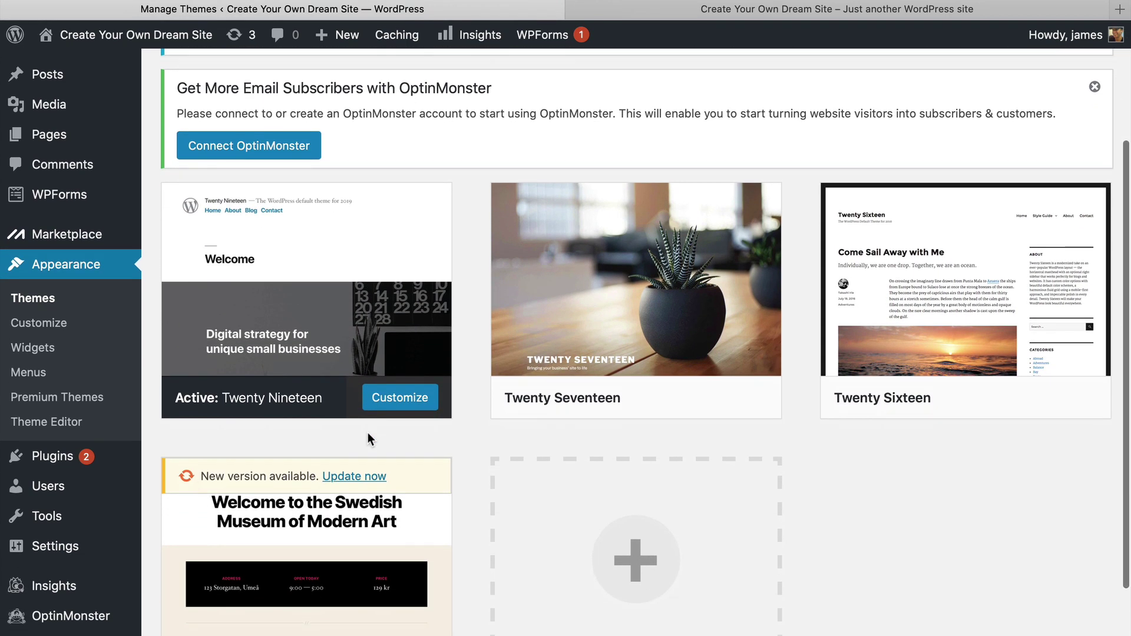
scroll(367, 436, down, 3)
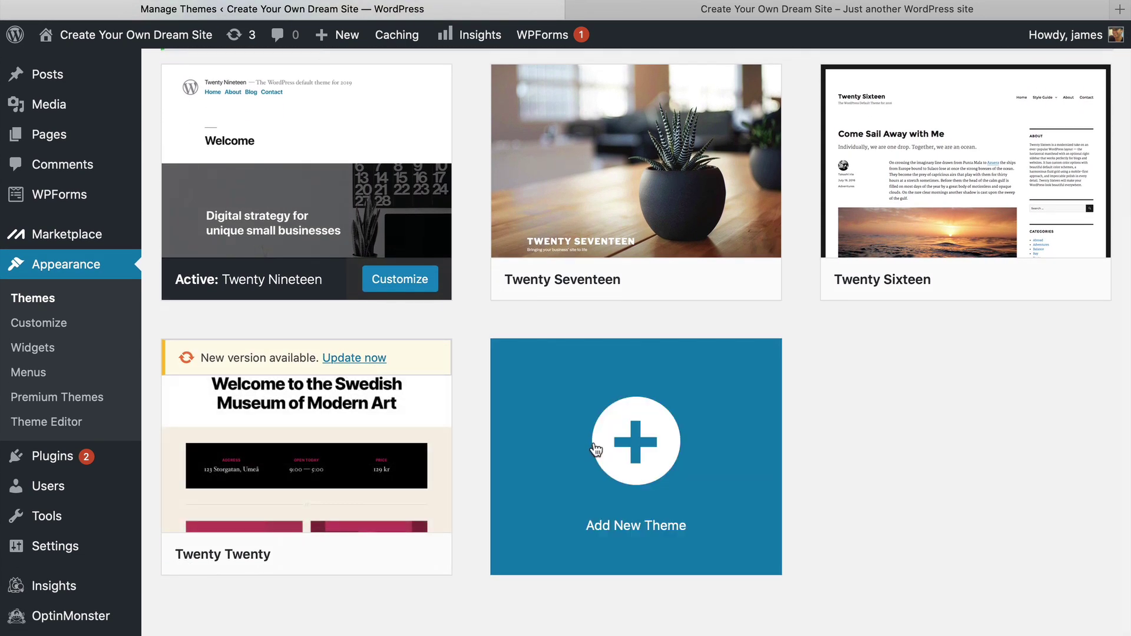
click(595, 447)
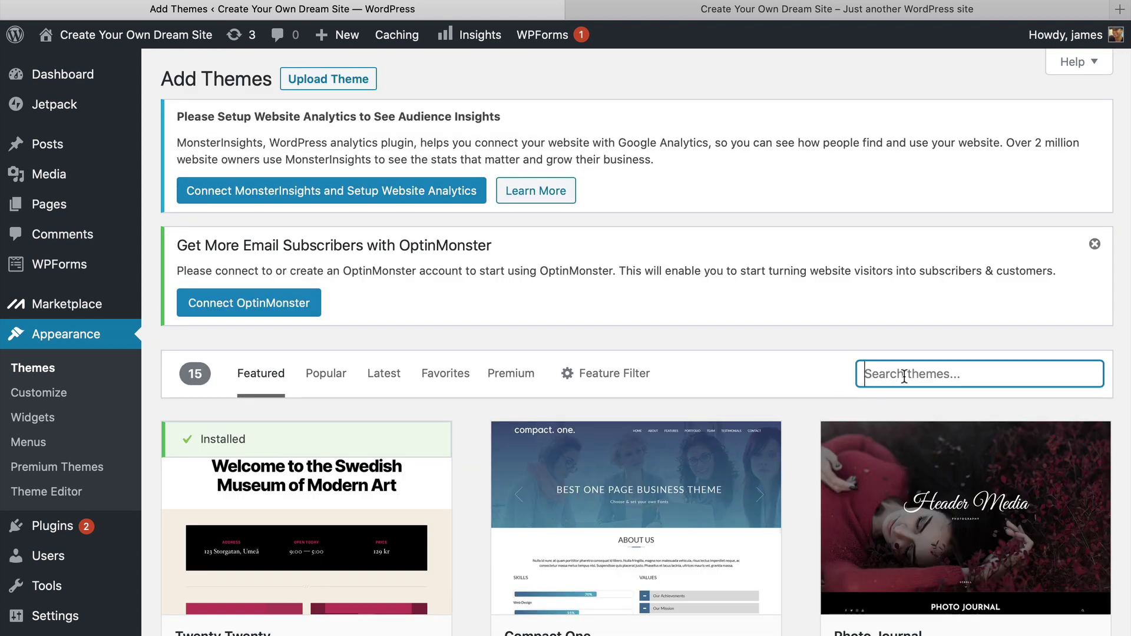
- Find the Astra theme by searching for "astra", and install and activate it
text(astra)
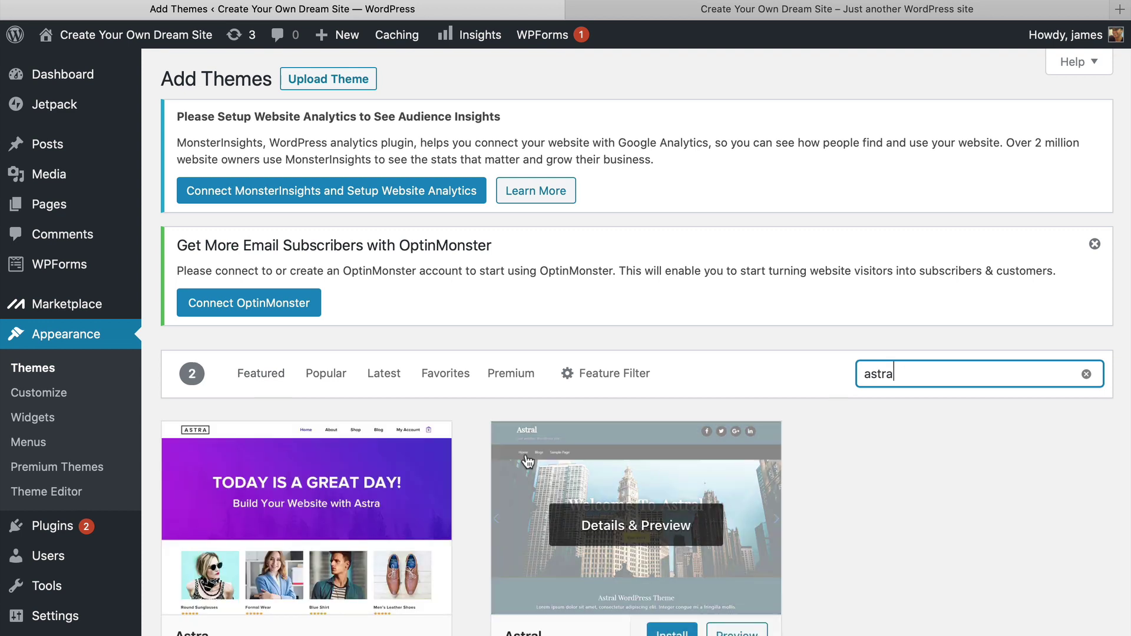
scroll(348, 501, down, 1)
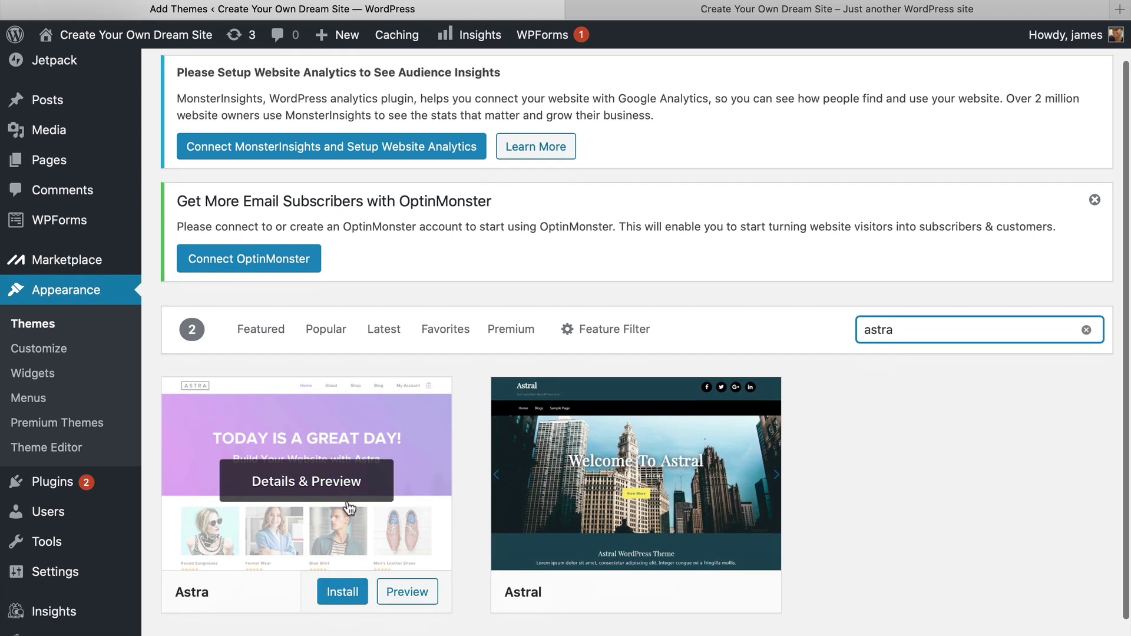
click(342, 597)
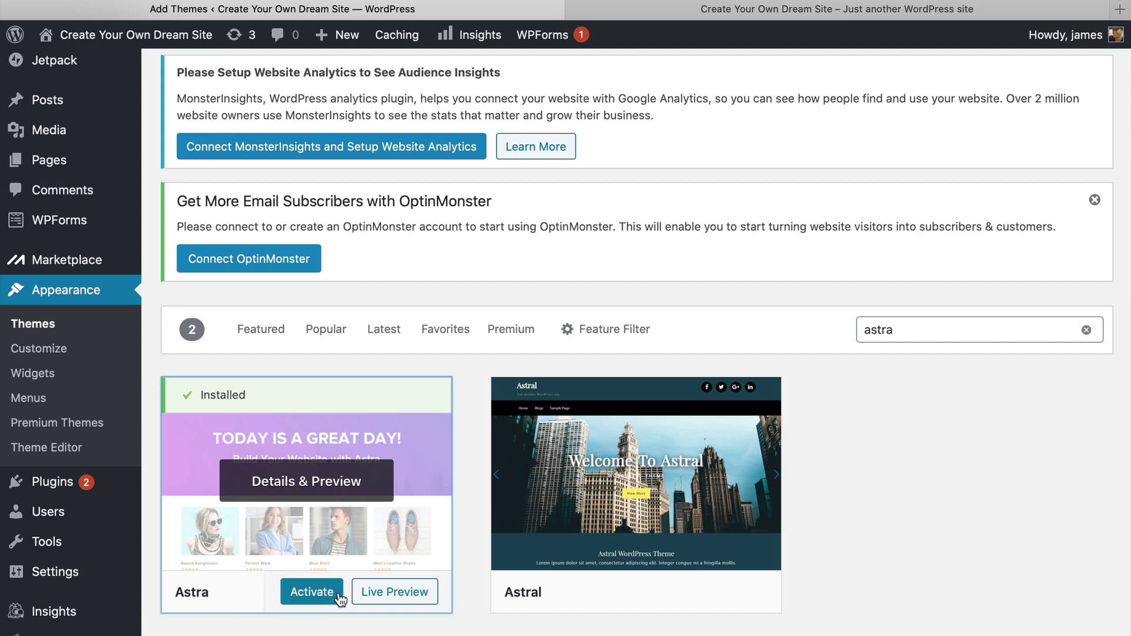
click(304, 596)
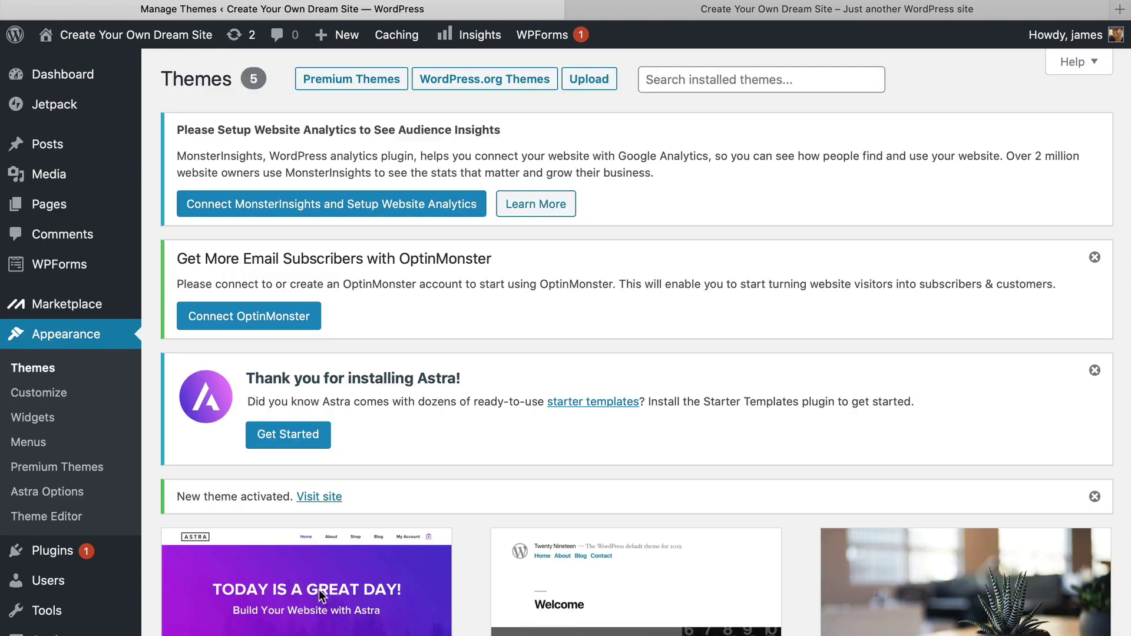
scroll(319, 589, down, 5)
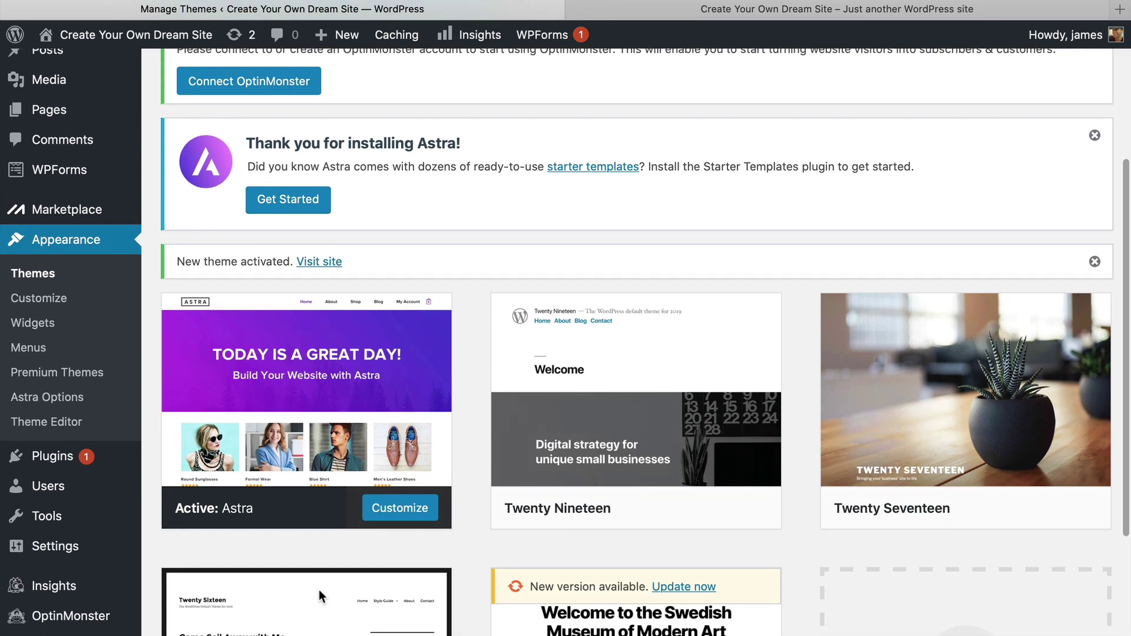
- Find the Starter Templates plugin by searching the plugin directory for "astra starter sites", and install and activate it
scroll(320, 592, up, 1)
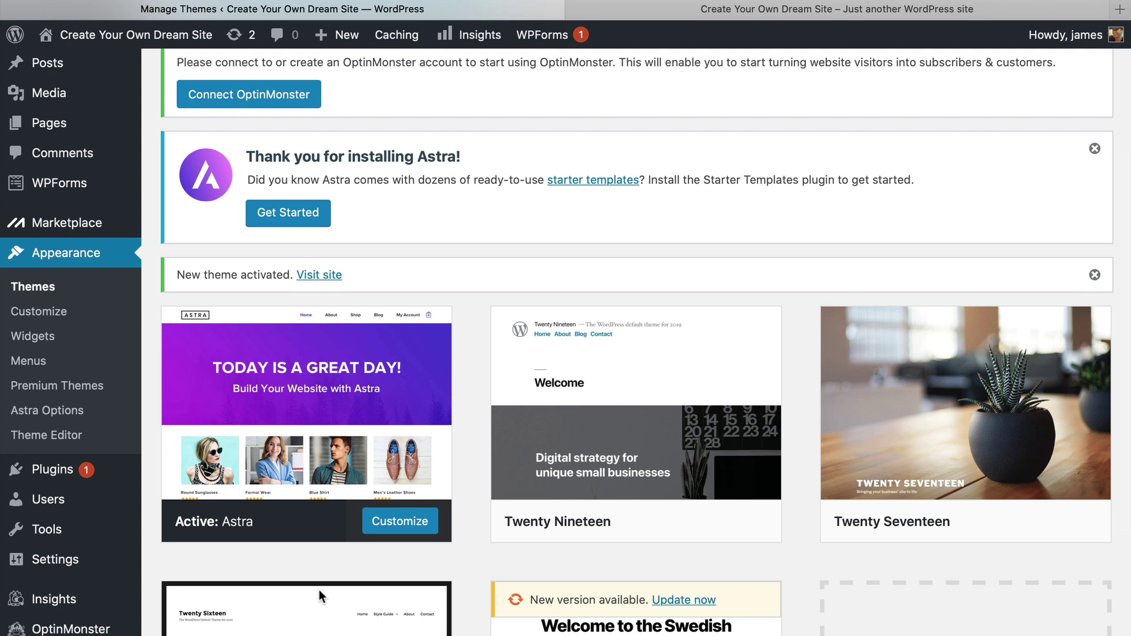
mouse_move(50, 480)
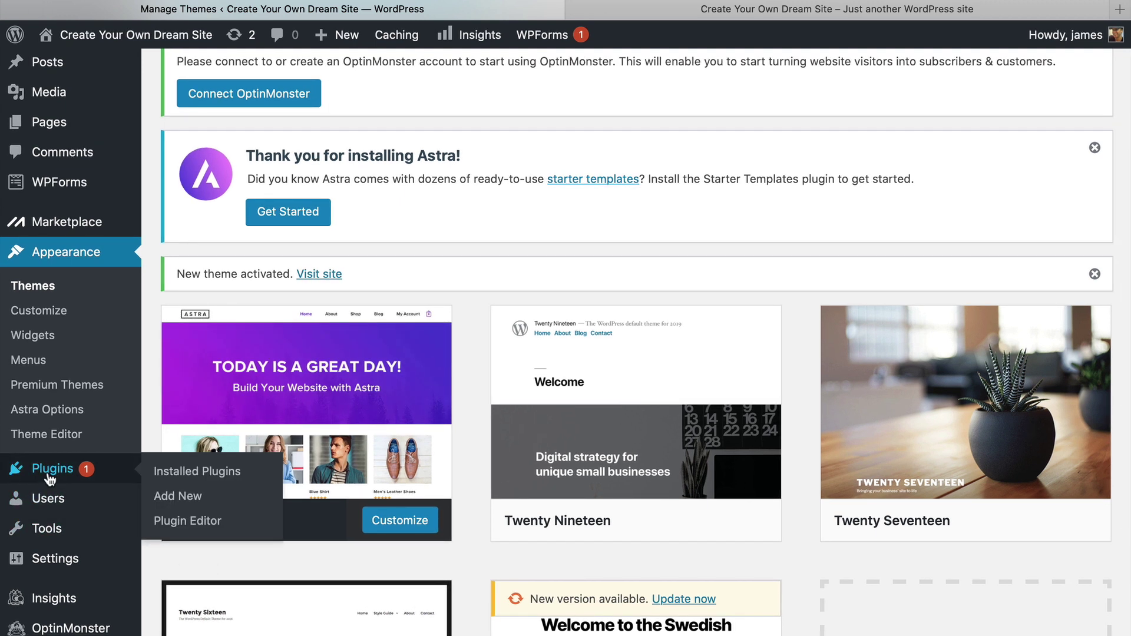
click(186, 497)
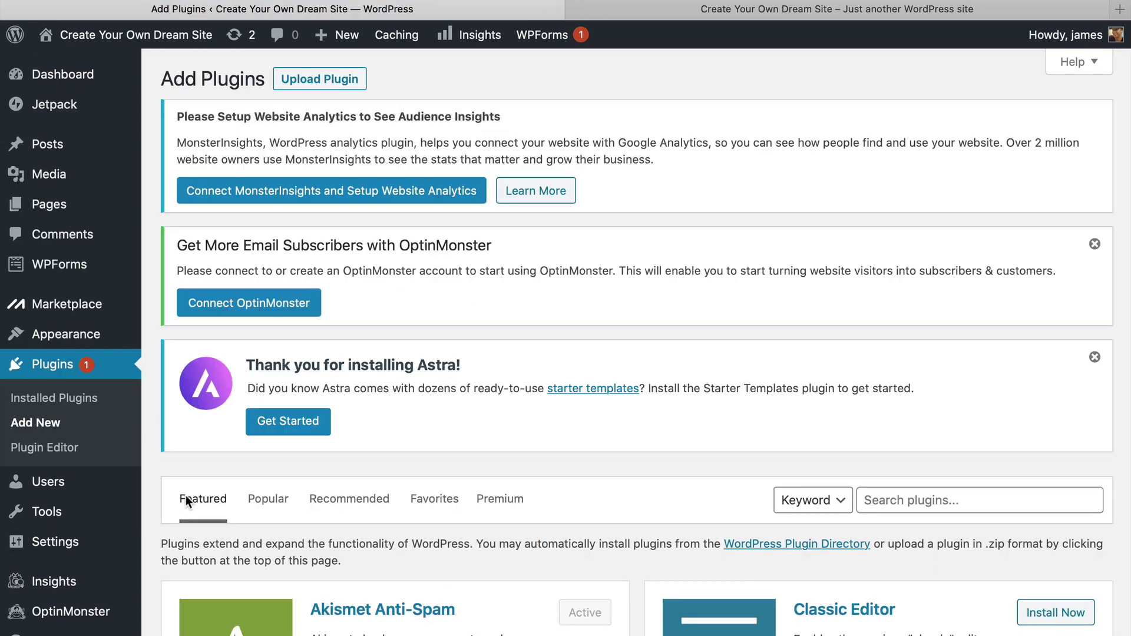
click(898, 501)
text(as)
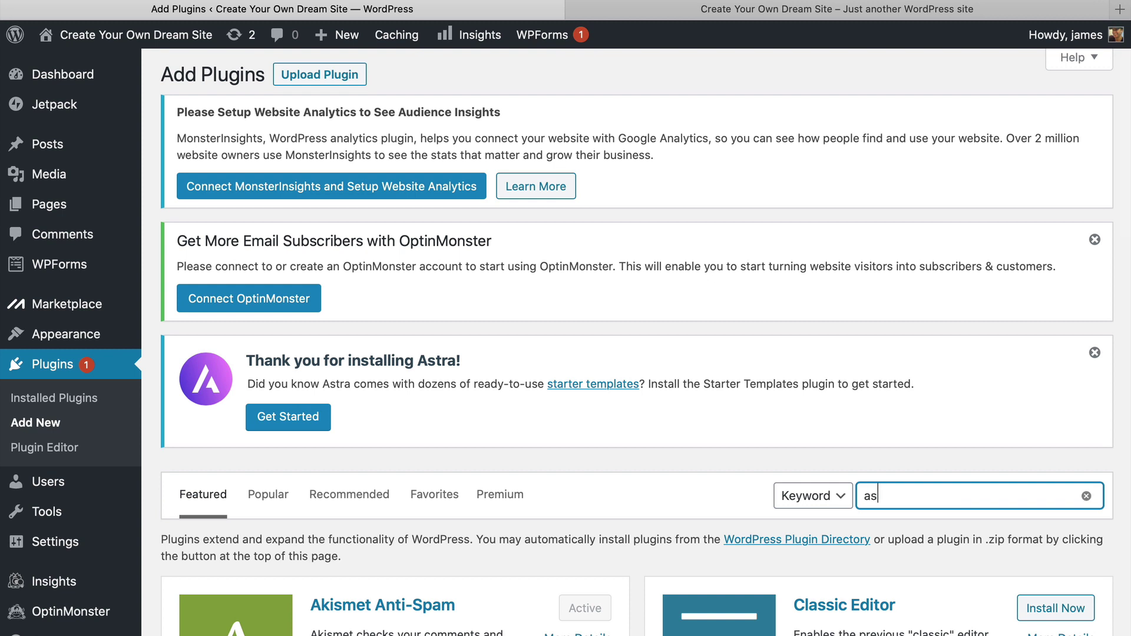
text(tra starter sites)
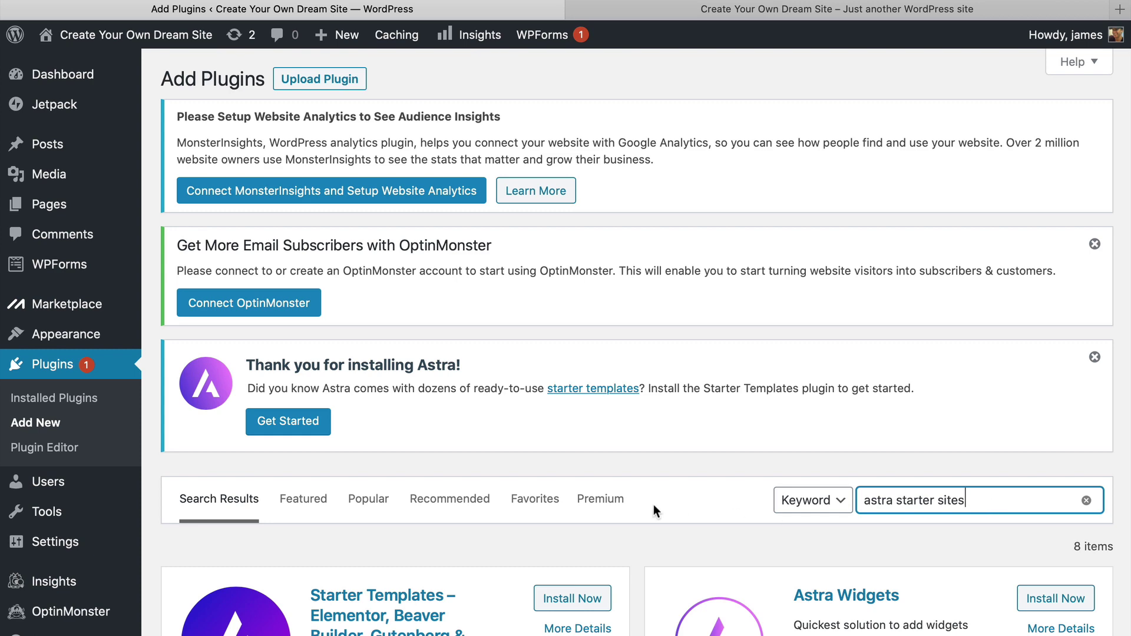
scroll(569, 520, down, 3)
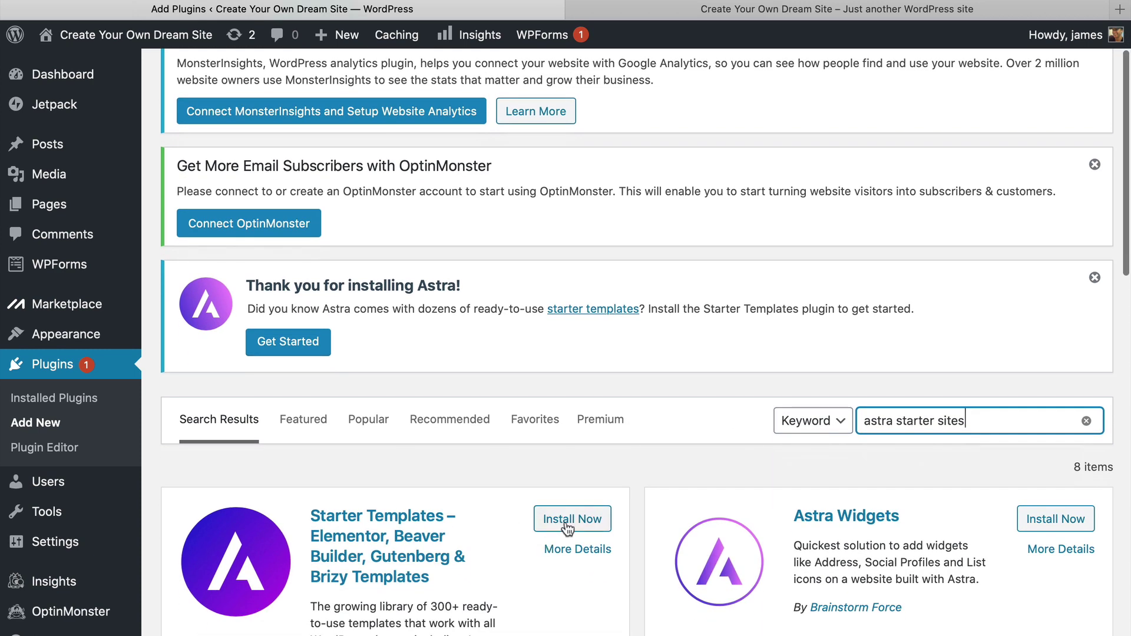
click(567, 520)
scroll(472, 533, down, 5)
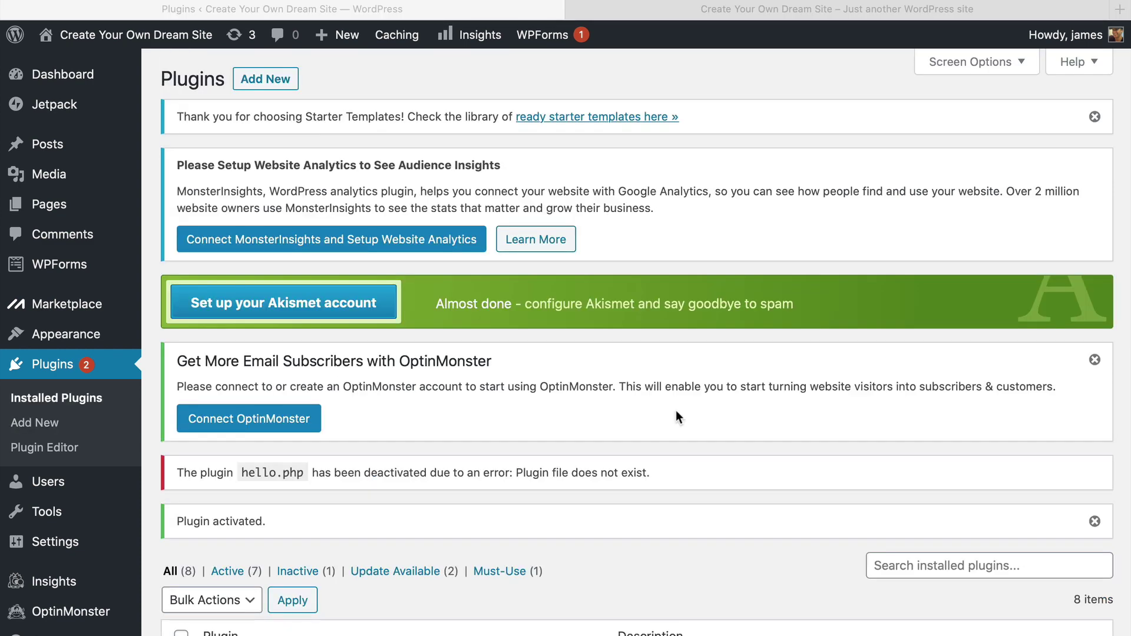
- Open the Starter Templates library and choose Elementor as the page builder
mouse_move(92, 338)
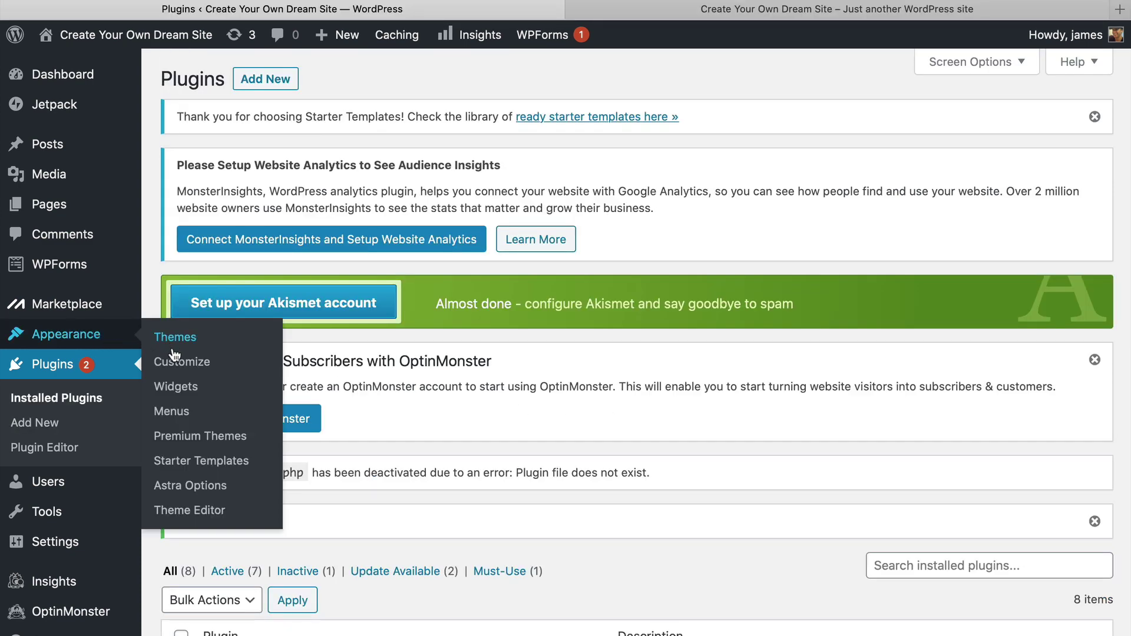
click(194, 461)
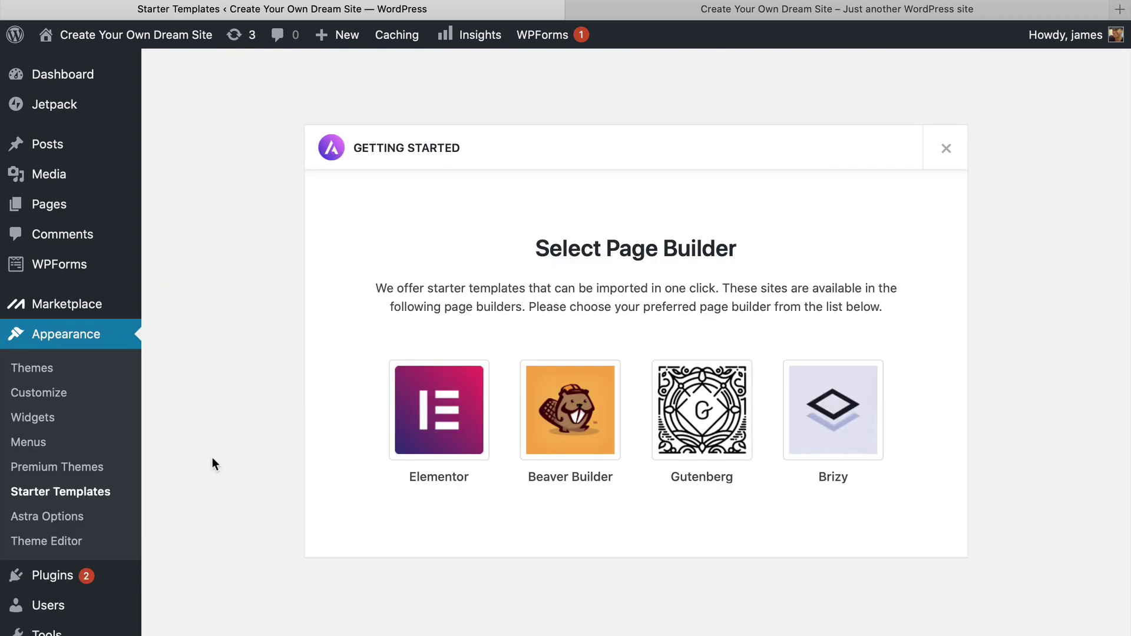
click(469, 440)
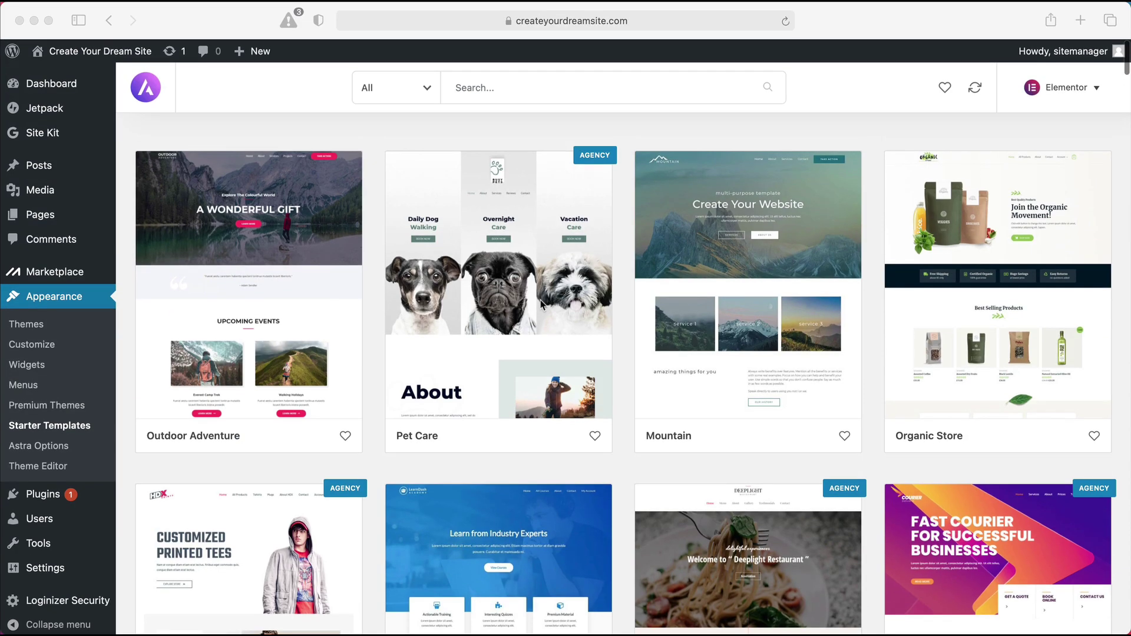
- Browse the starter templates, filter them to the Blog category and open the Fashion Lifestyle Blog template
scroll(541, 304, down, 8)
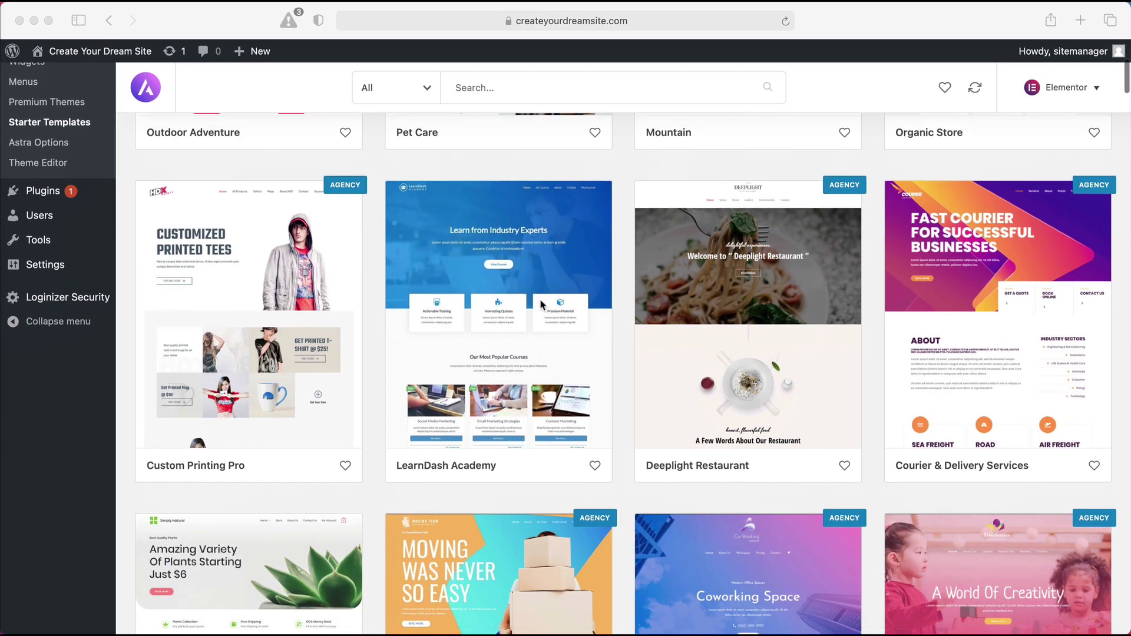
scroll(540, 304, down, 16)
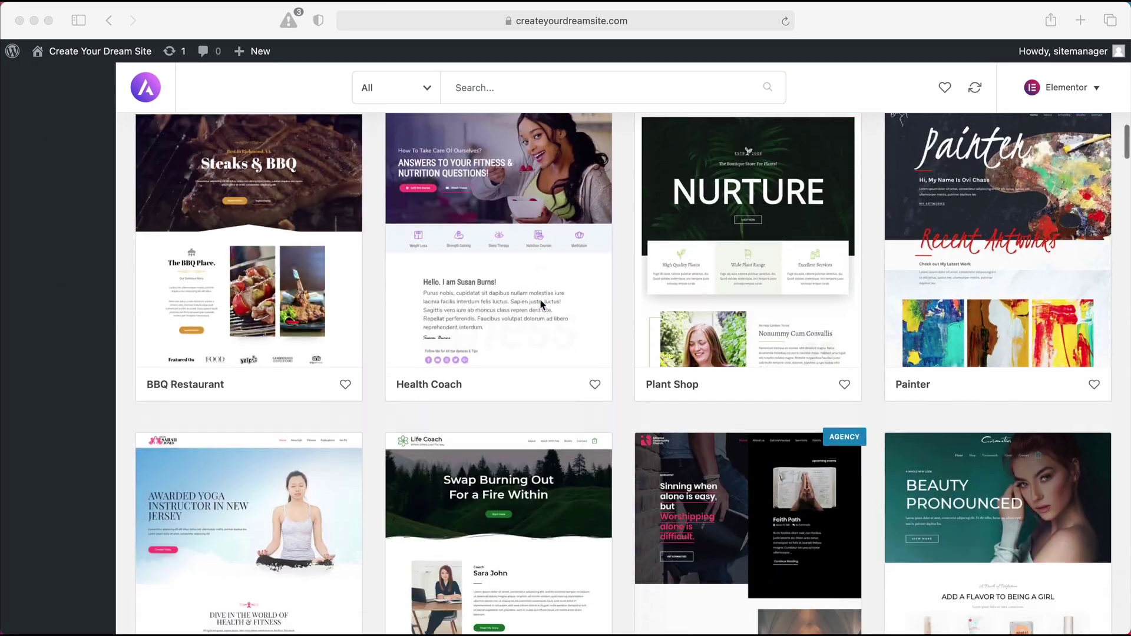
scroll(540, 304, up, 20)
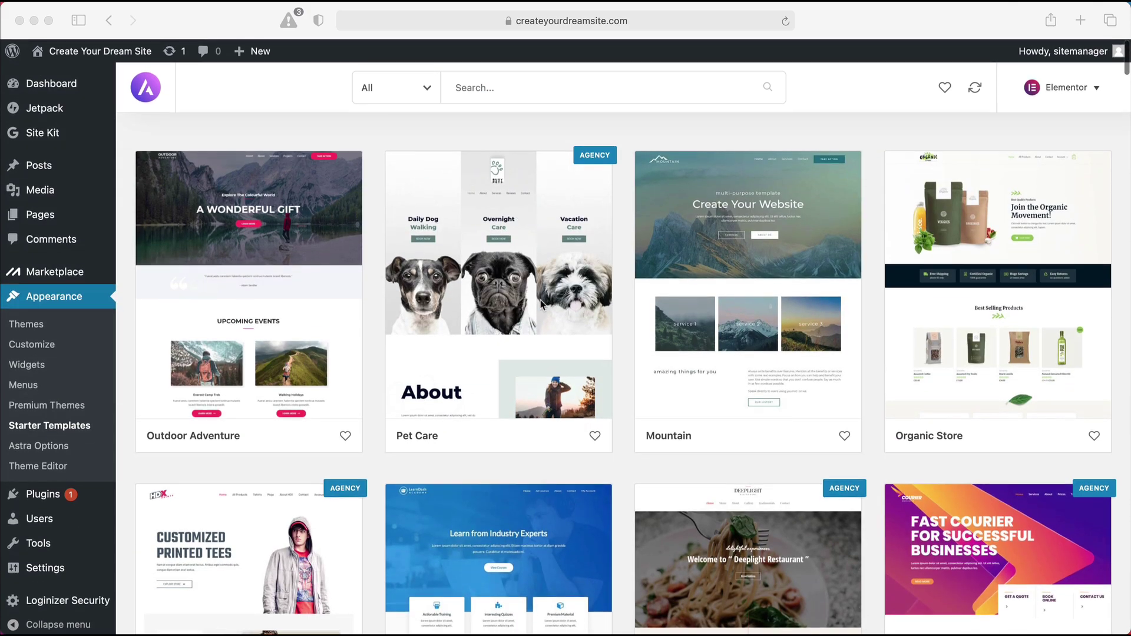
click(418, 101)
click(417, 101)
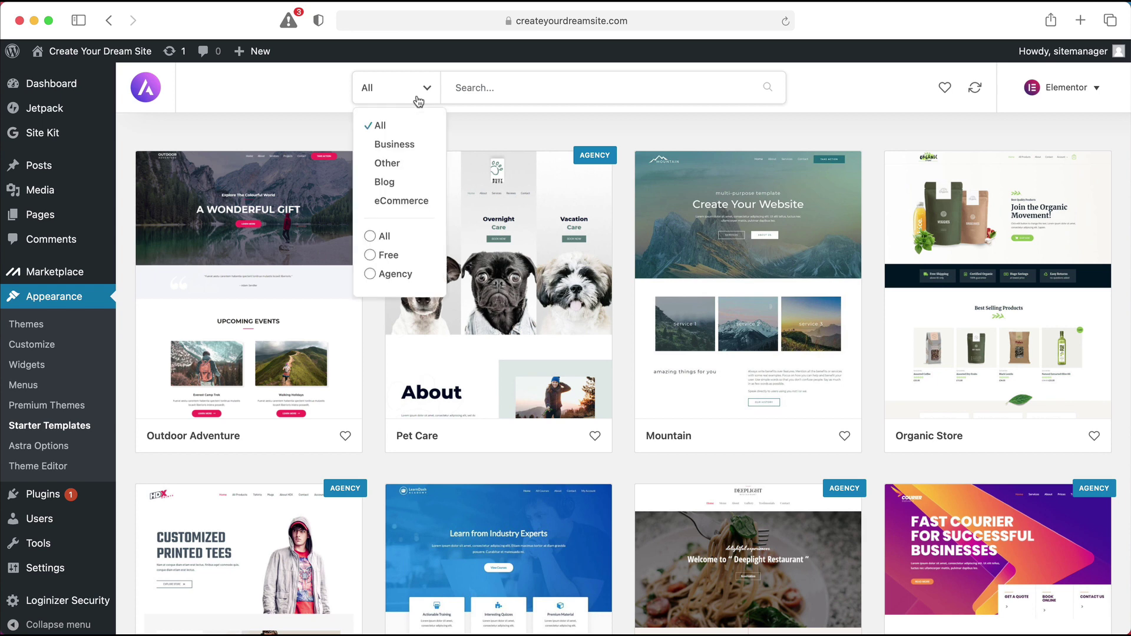
click(385, 182)
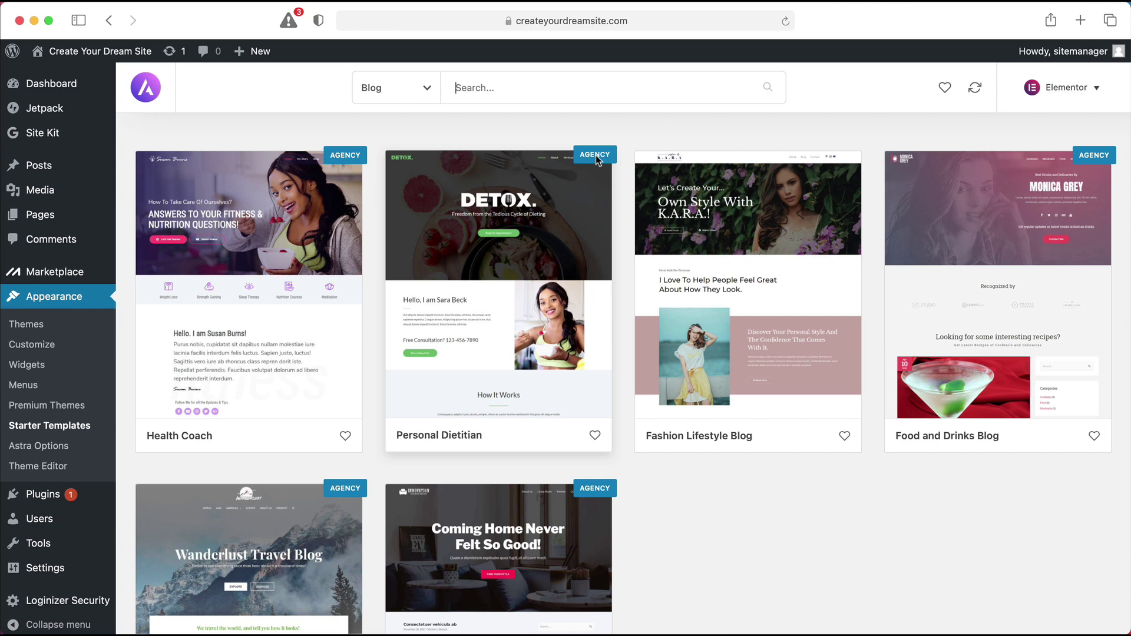
click(774, 252)
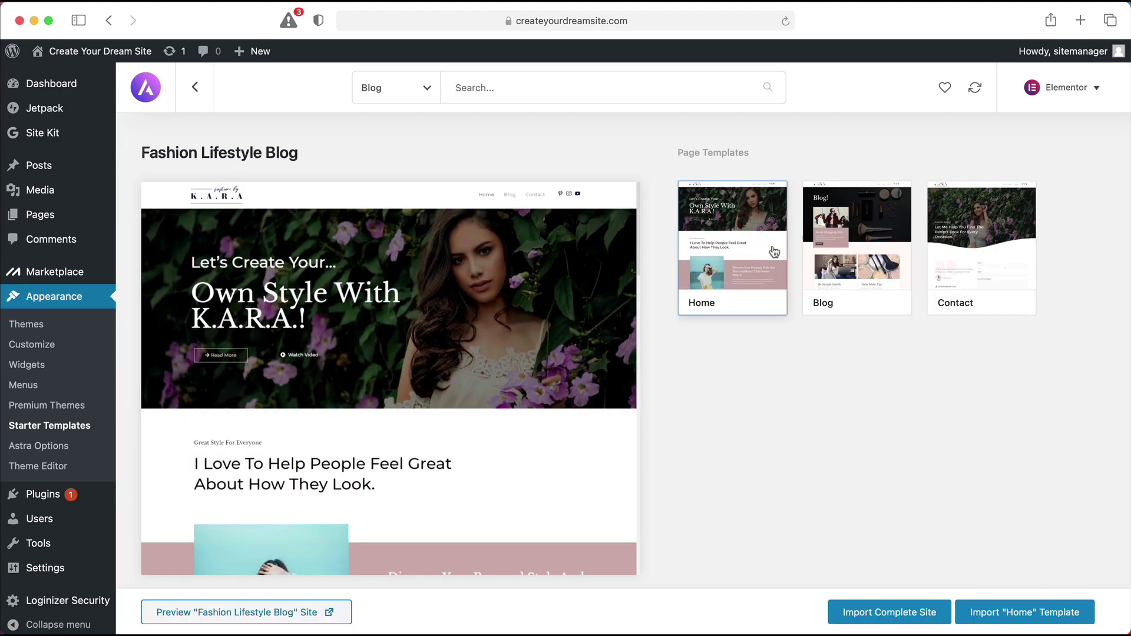
- Look through the Home, Blog and Contact page previews of the Fashion Lifestyle Blog template
scroll(464, 330, down, 10)
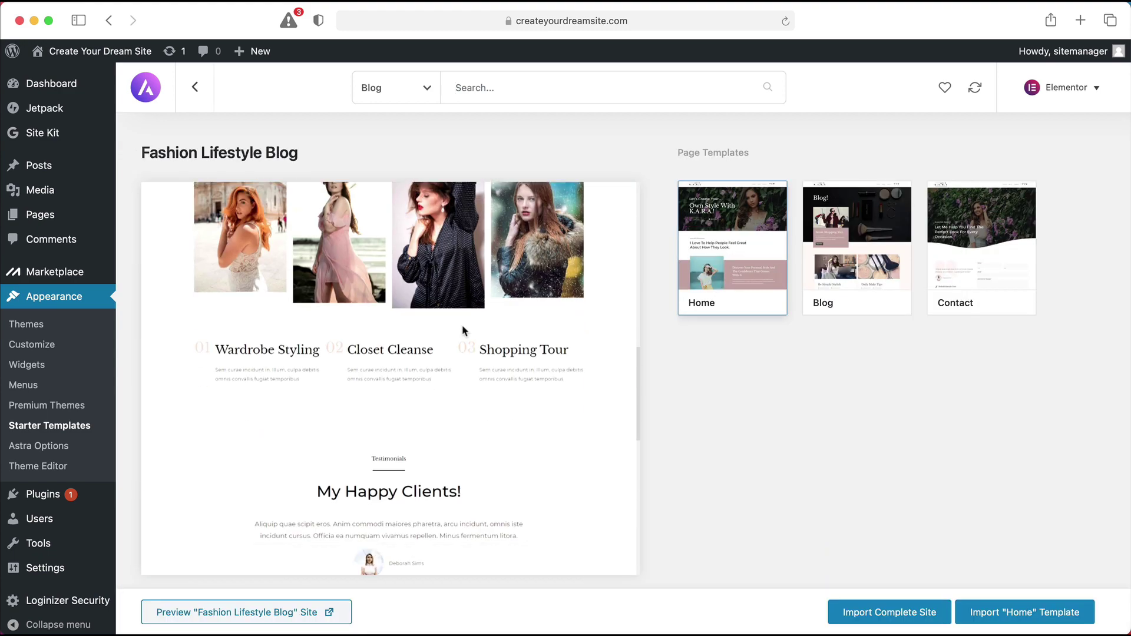
scroll(464, 329, up, 3)
scroll(463, 330, up, 10)
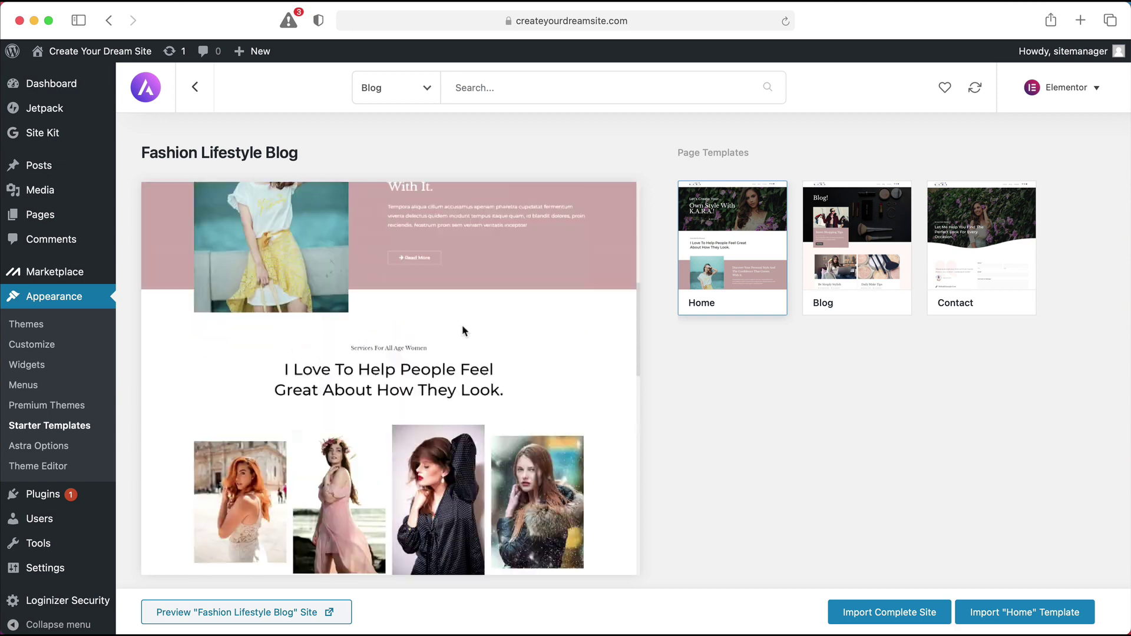
click(857, 265)
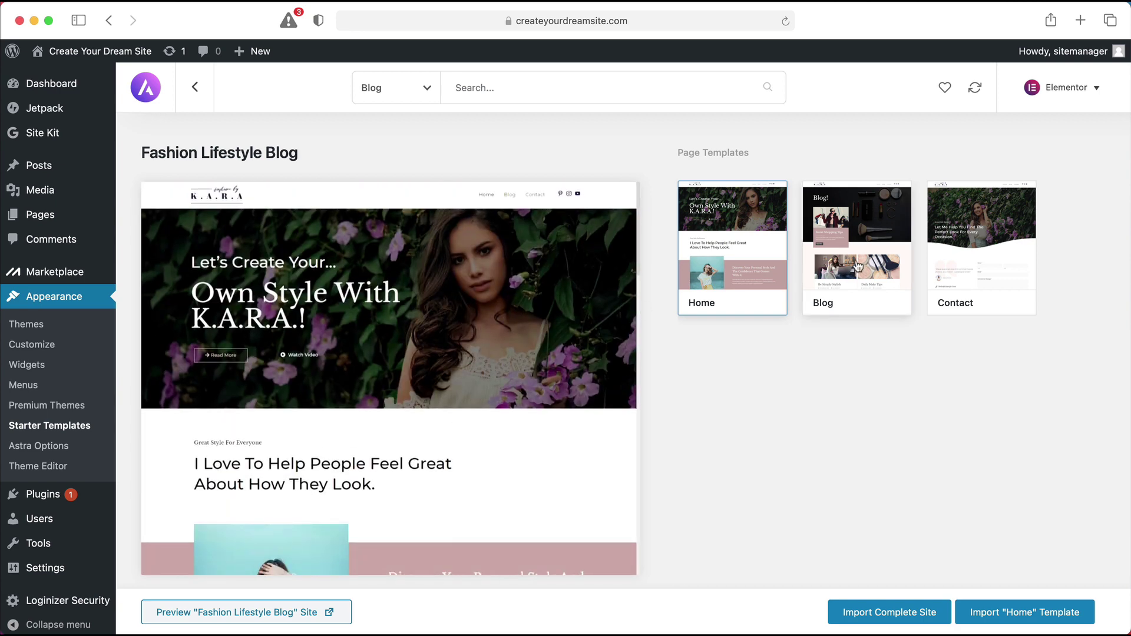
scroll(388, 331, down, 10)
scroll(388, 331, up, 8)
click(1013, 254)
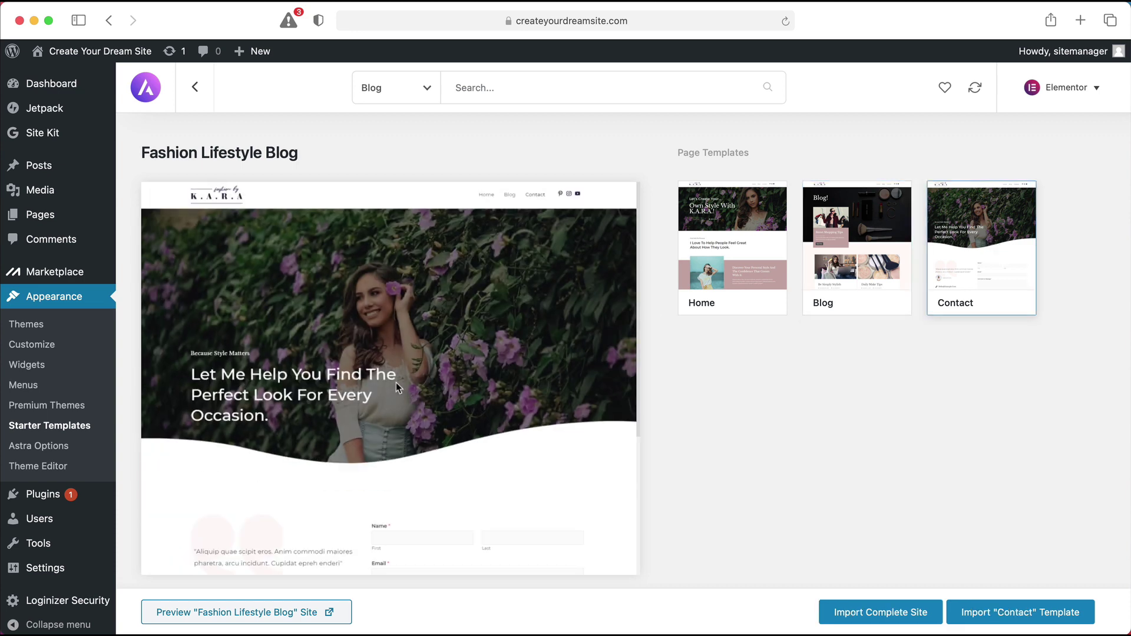
scroll(397, 383, down, 10)
scroll(397, 384, up, 10)
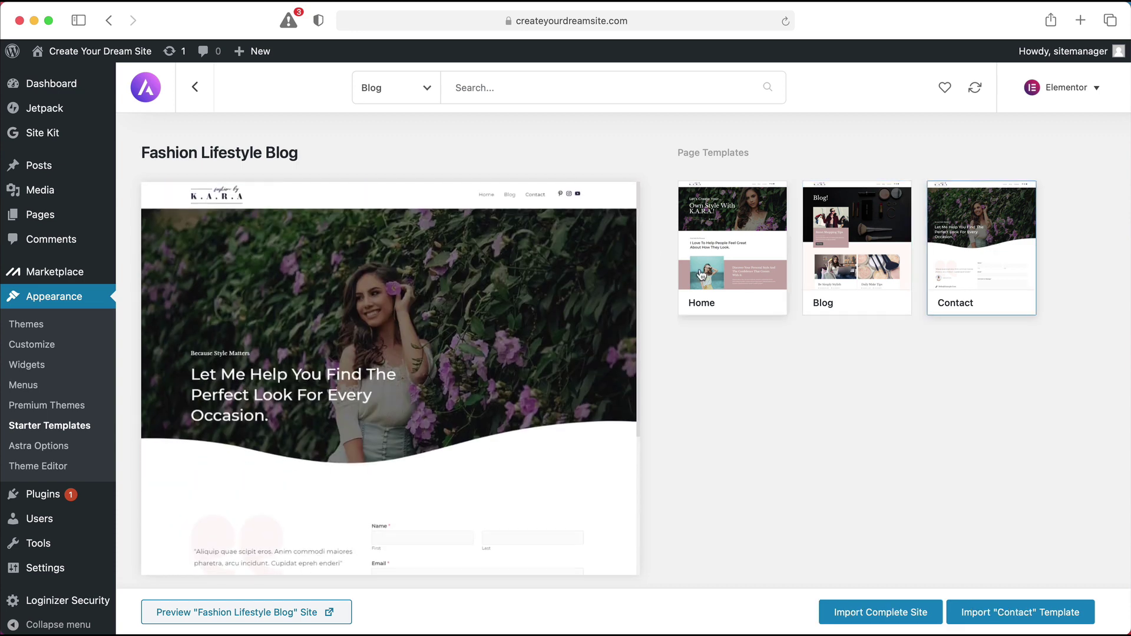
- Import the complete Fashion Lifestyle Blog site with its customizer settings, widgets, required plugins and content
click(702, 274)
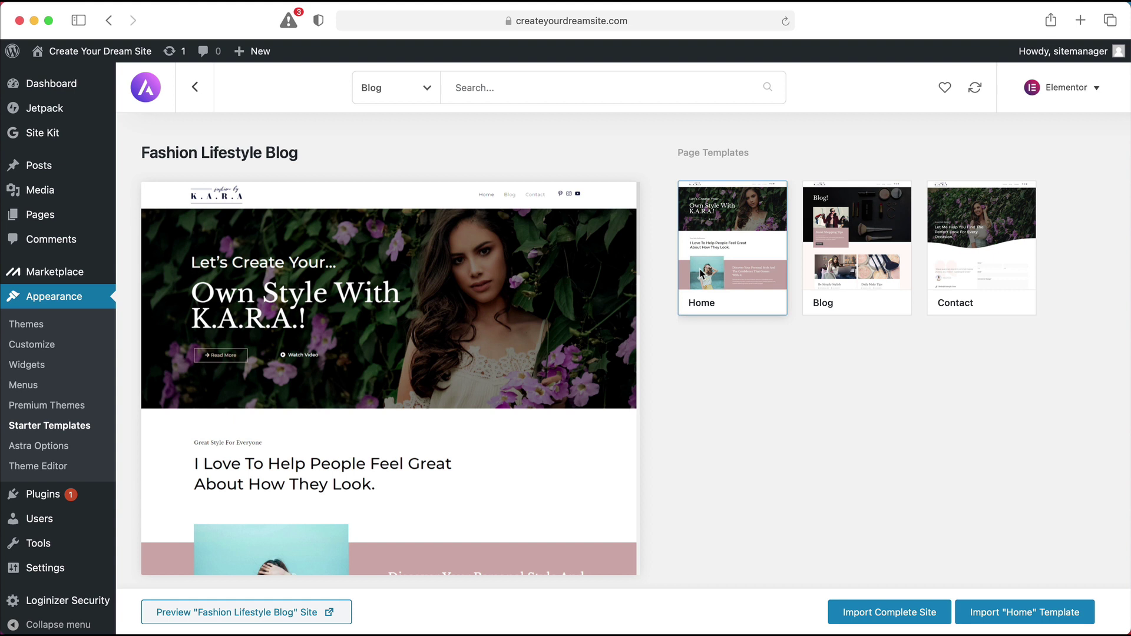
click(906, 617)
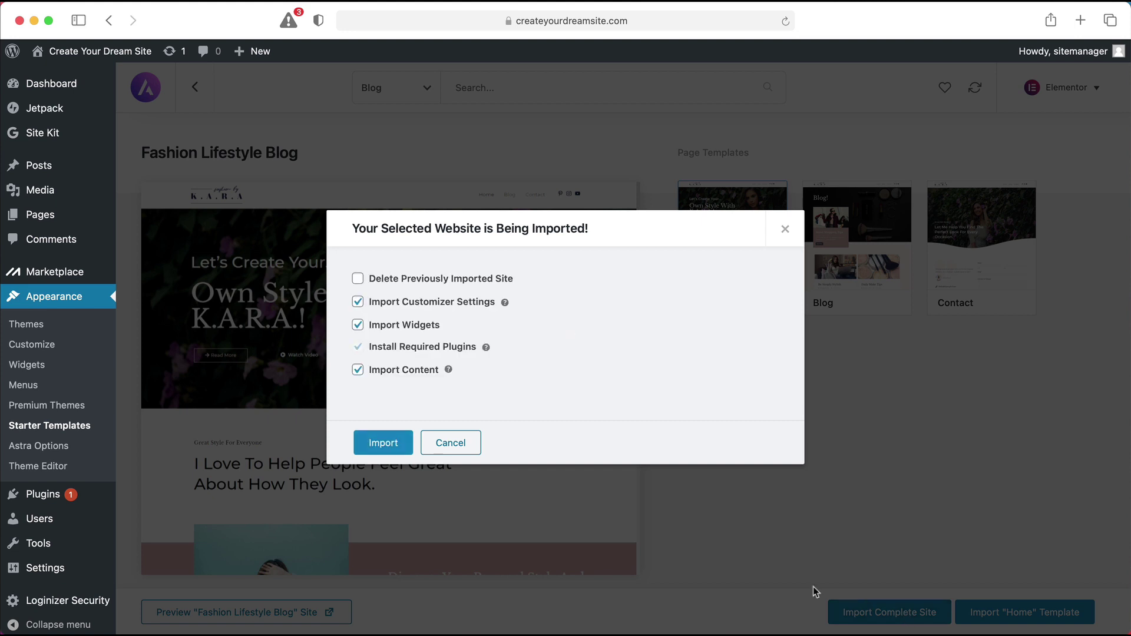
click(386, 445)
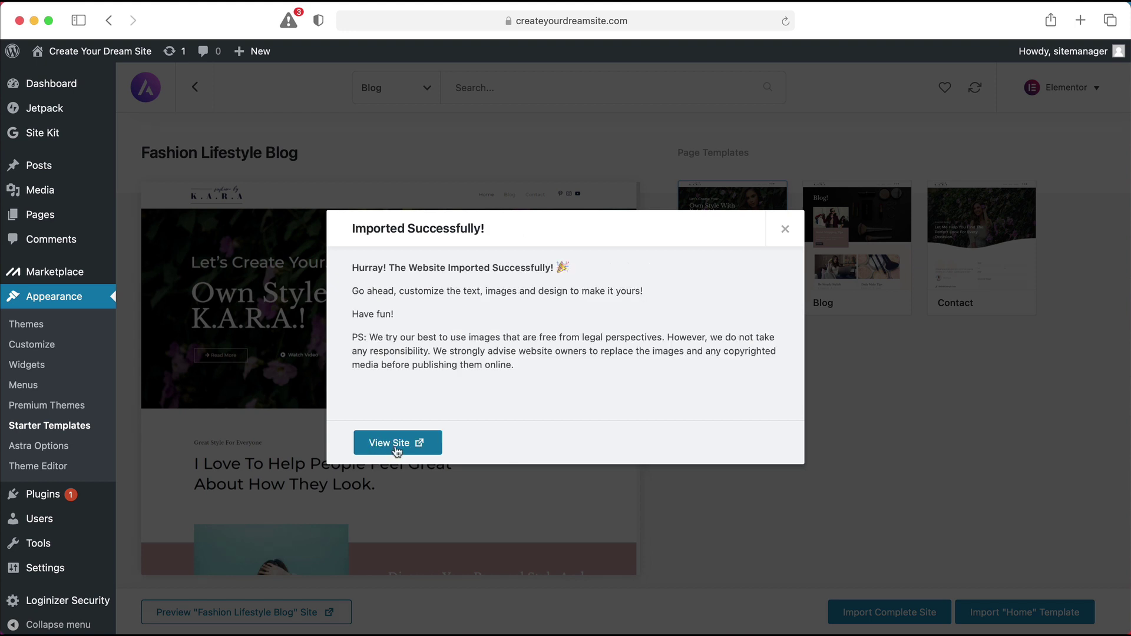
- View the imported site and look over its whole home page
click(395, 447)
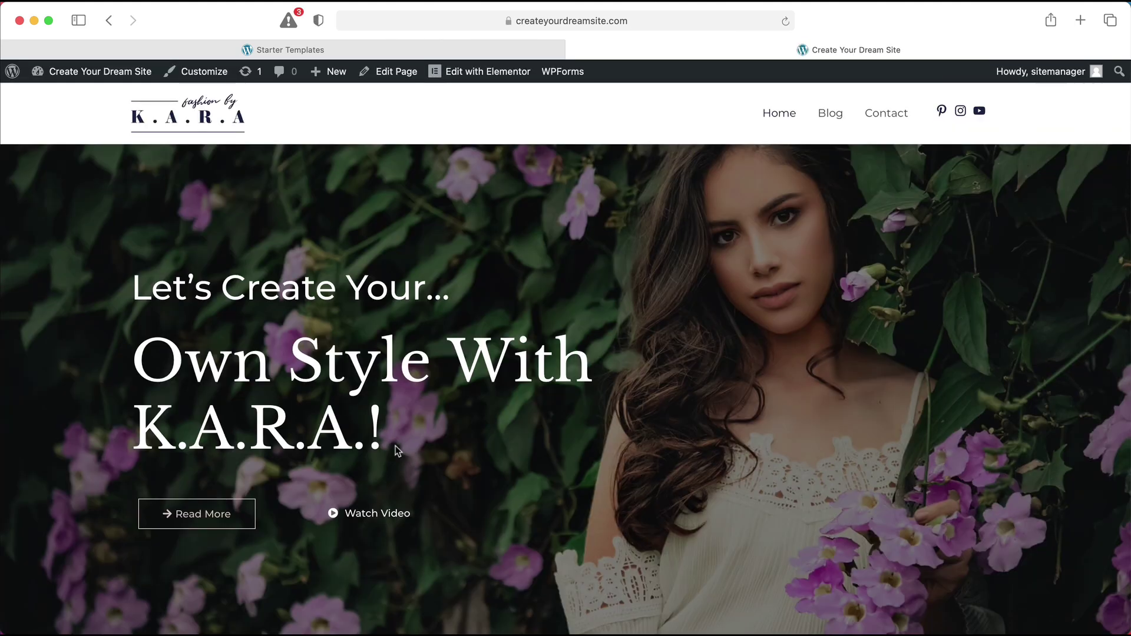
scroll(396, 451, down, 10)
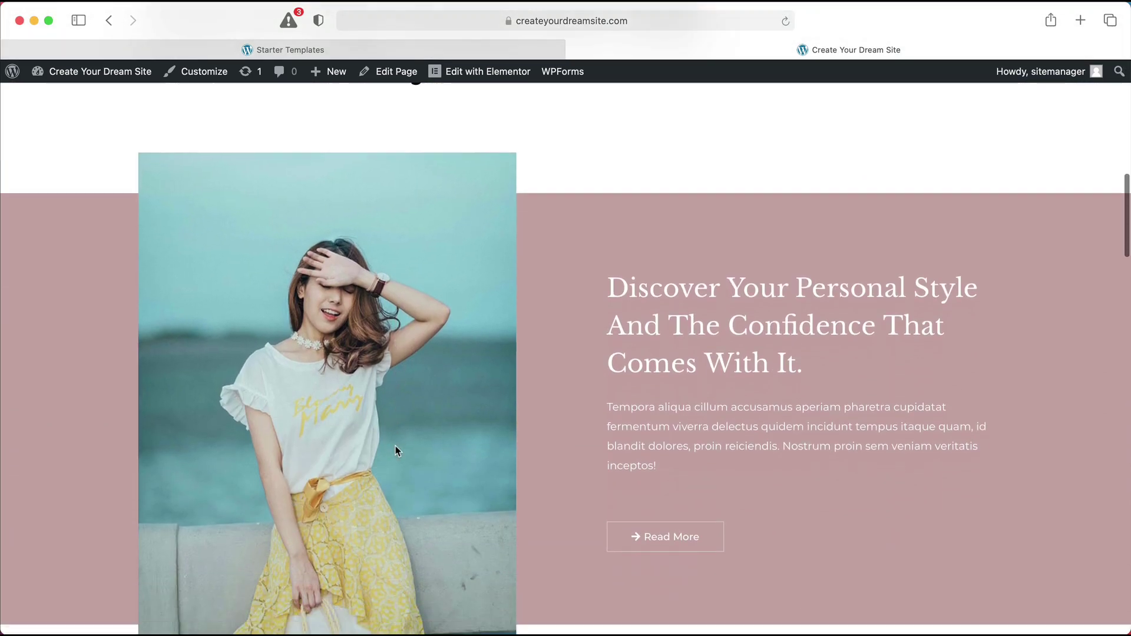
scroll(395, 451, down, 10)
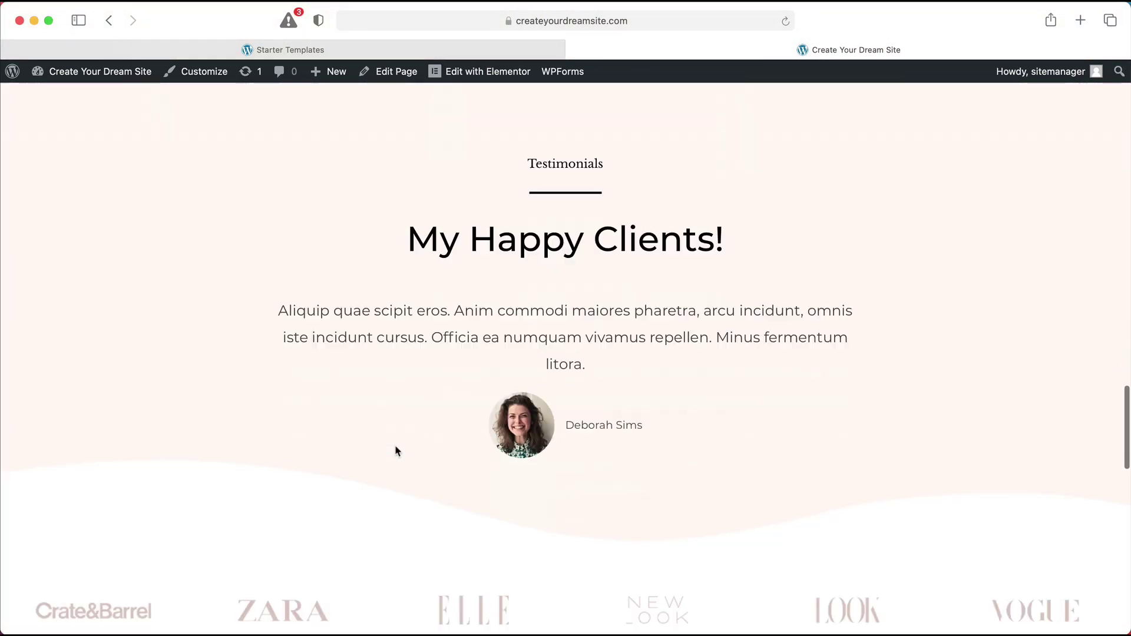
scroll(396, 450, down, 10)
scroll(395, 450, up, 9)
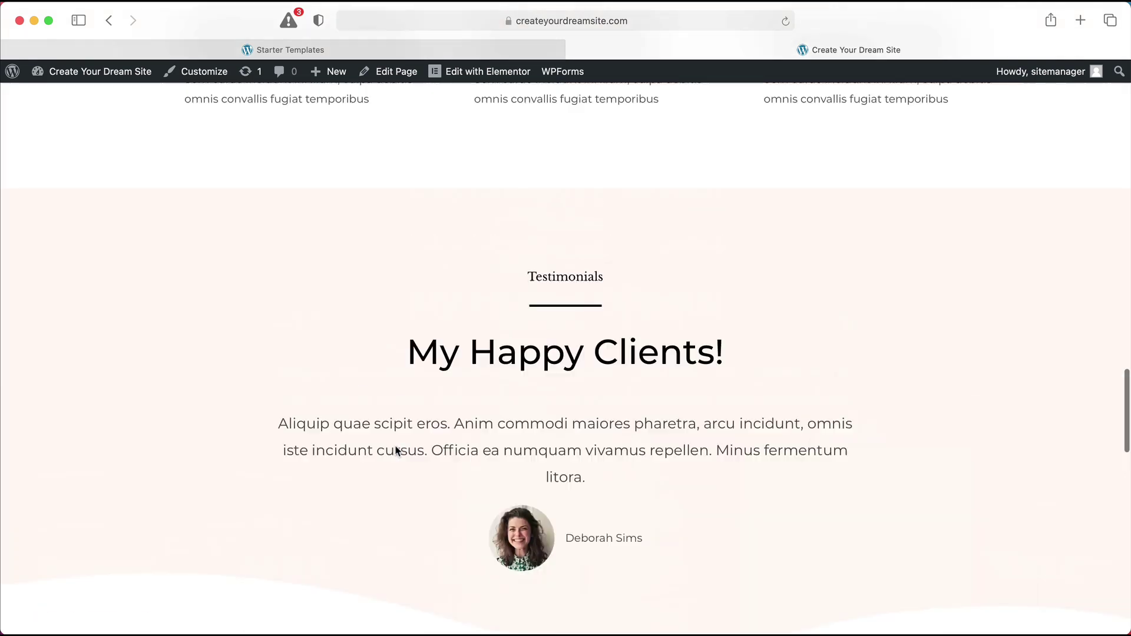
scroll(394, 450, up, 20)
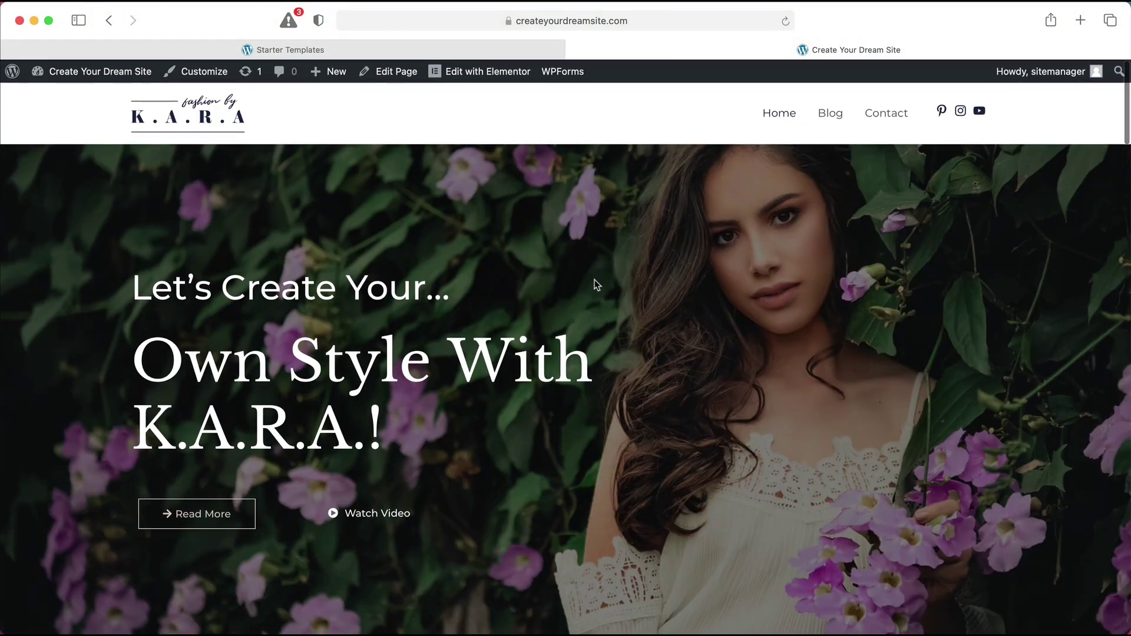
- Look over the imported site's Blog and Contact pages from beginning to end
click(825, 113)
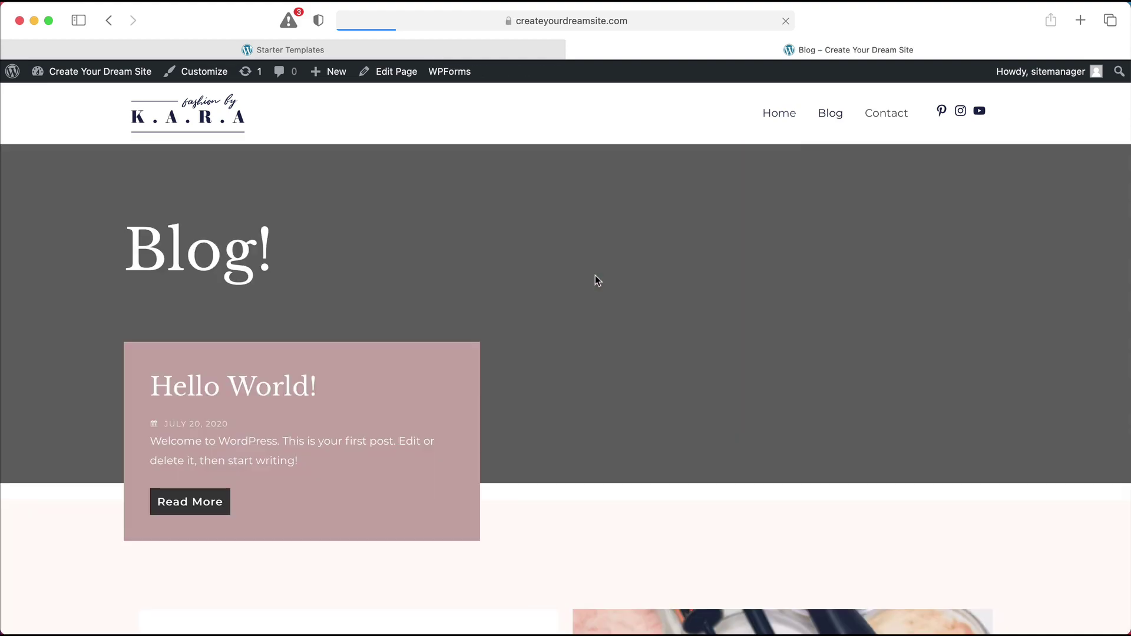
scroll(595, 276, down, 10)
scroll(597, 280, down, 15)
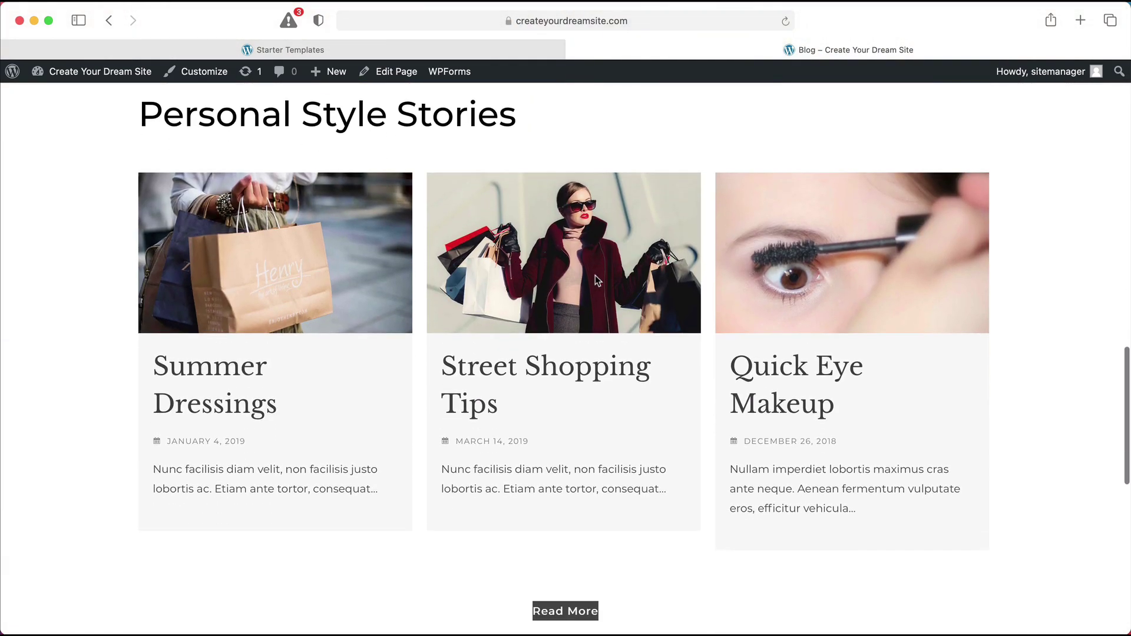
scroll(595, 275, up, 20)
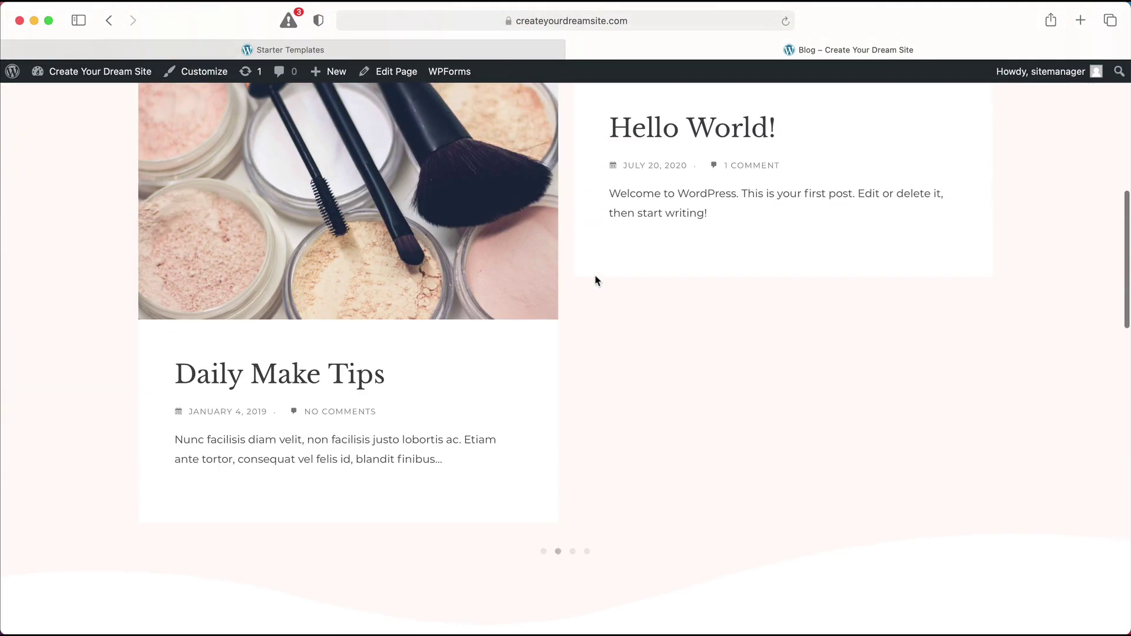
click(881, 118)
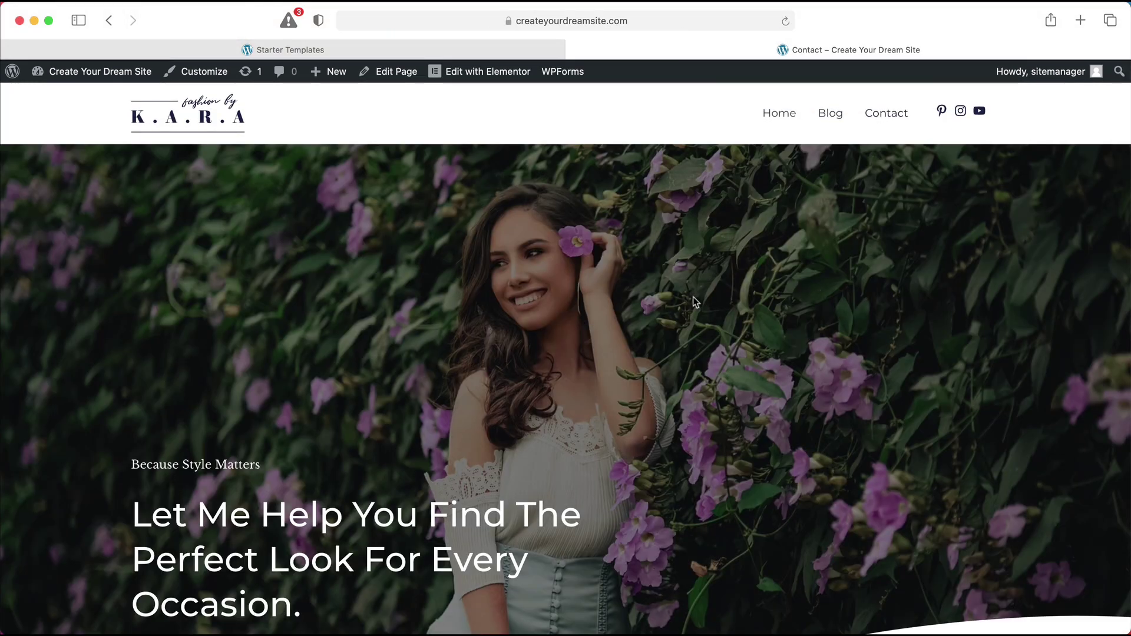
scroll(695, 302, down, 15)
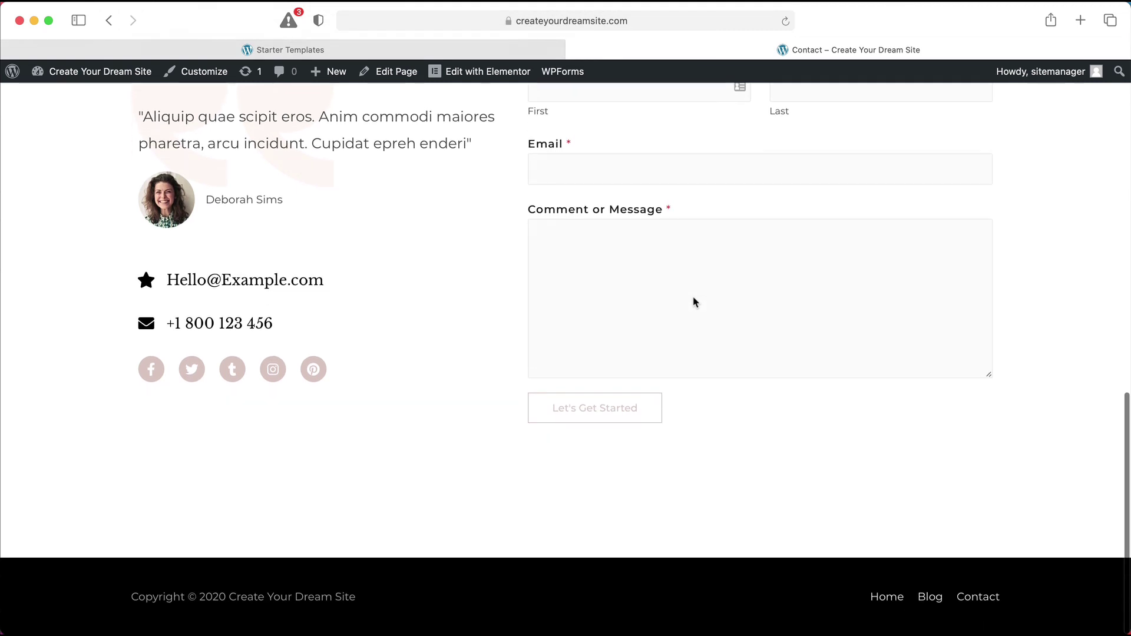
scroll(694, 302, up, 15)
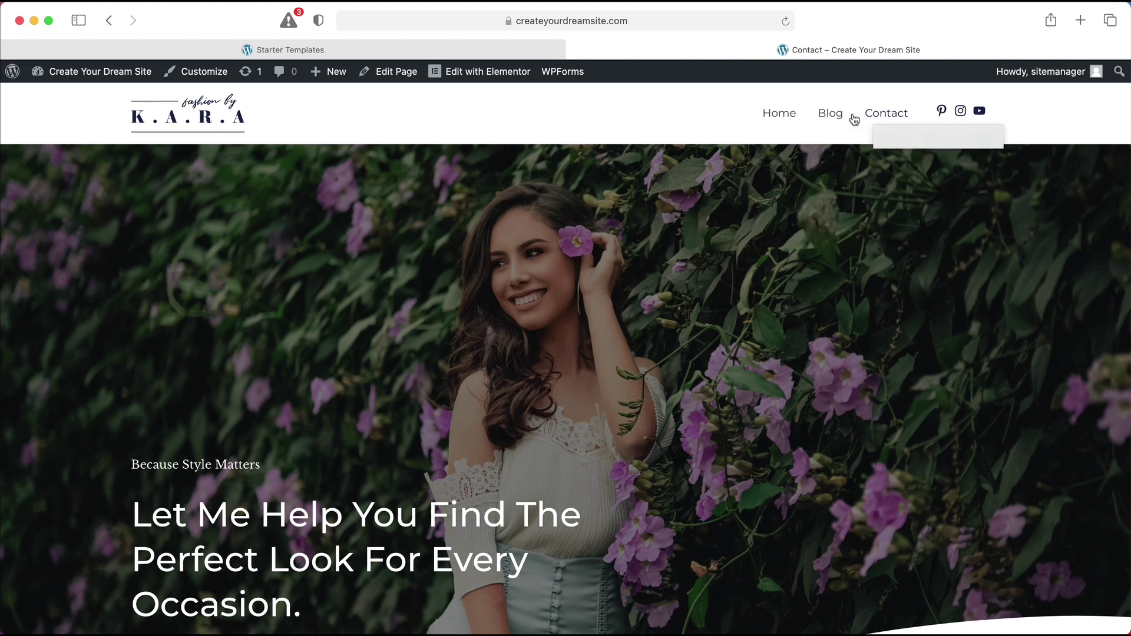
- Open the site's home page in Elementor and change the upper hero heading to "Let's Create Your Own..."
click(782, 118)
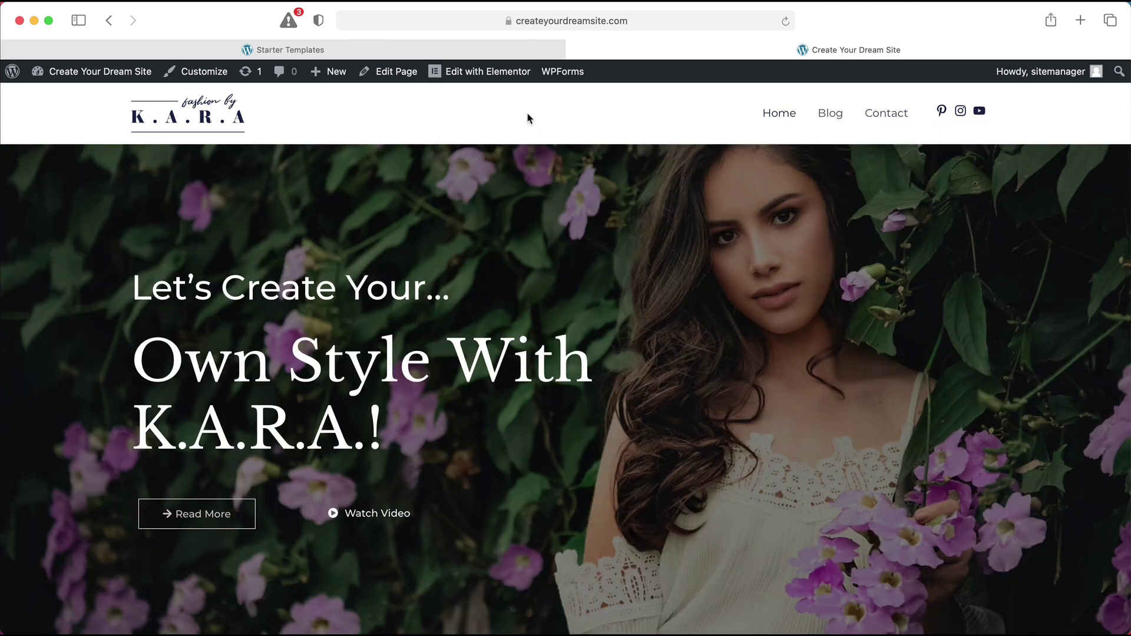
click(509, 79)
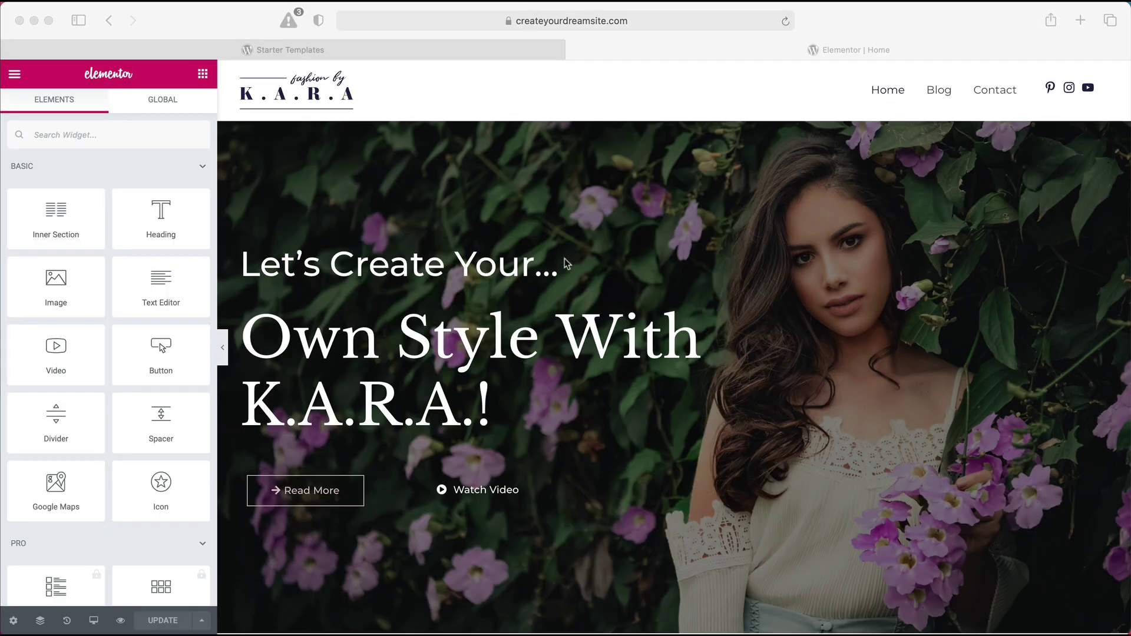
click(530, 273)
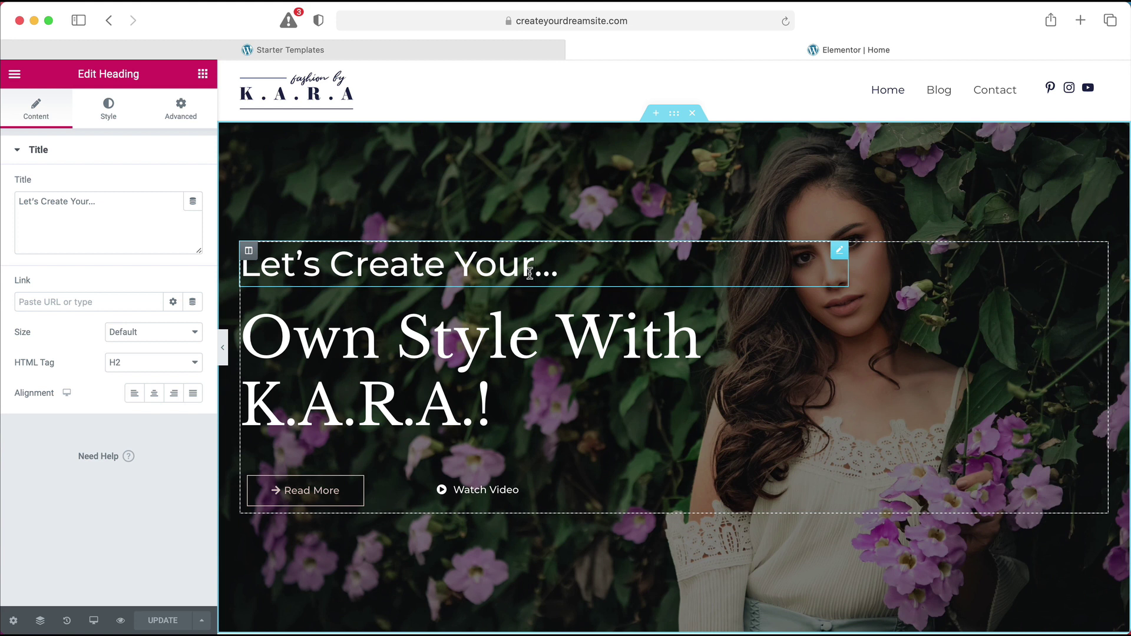
text(Own)
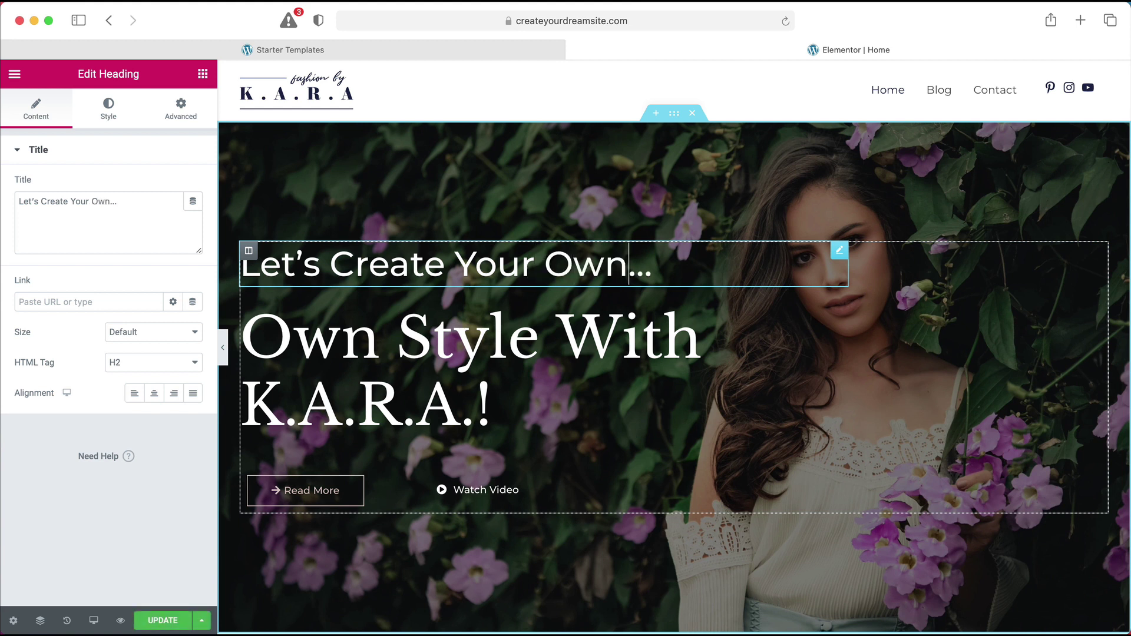
- Remove the word "Own" from the main hero heading so it reads "Style with K.A.R.A.!"
click(409, 340)
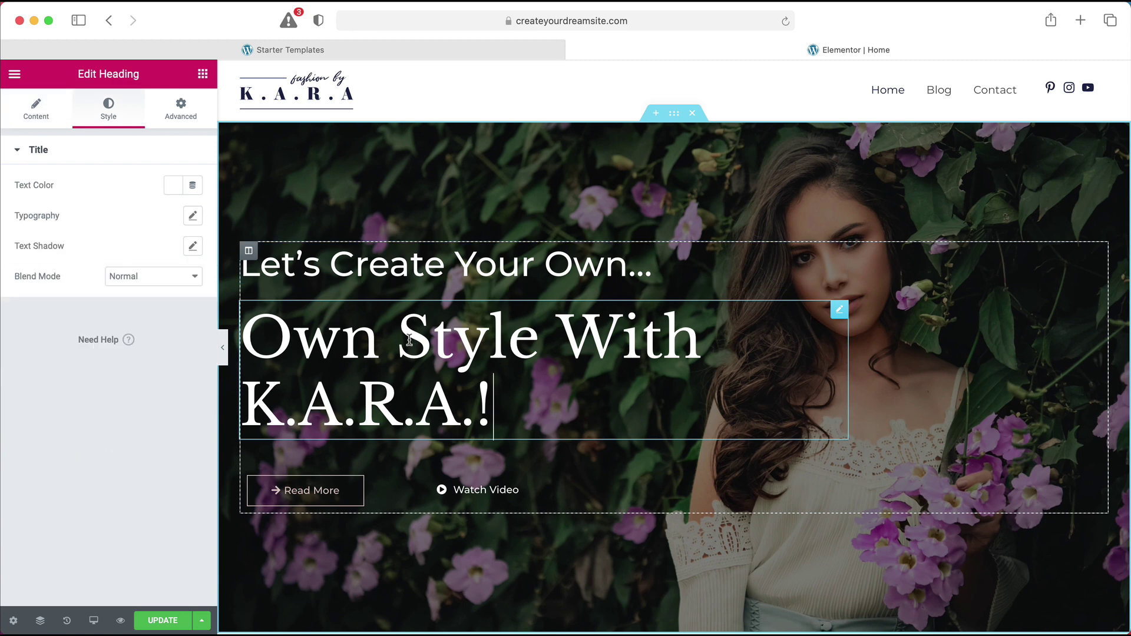
key(BackSpace)
key(BackSpace)
key(BackSpace)
key(BackSpace)
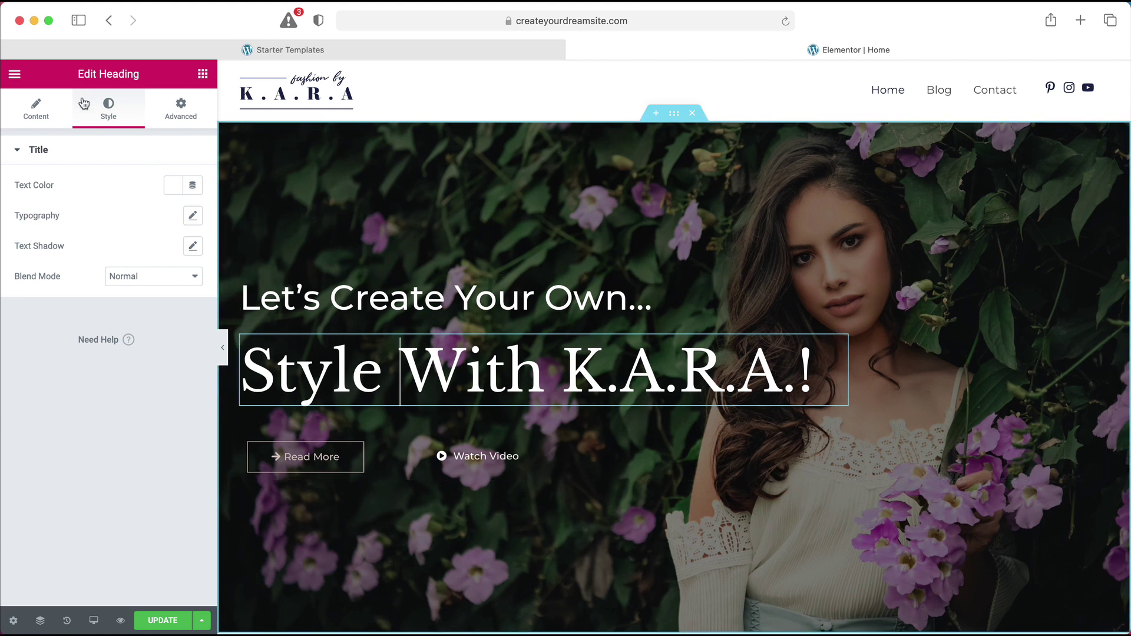
click(43, 115)
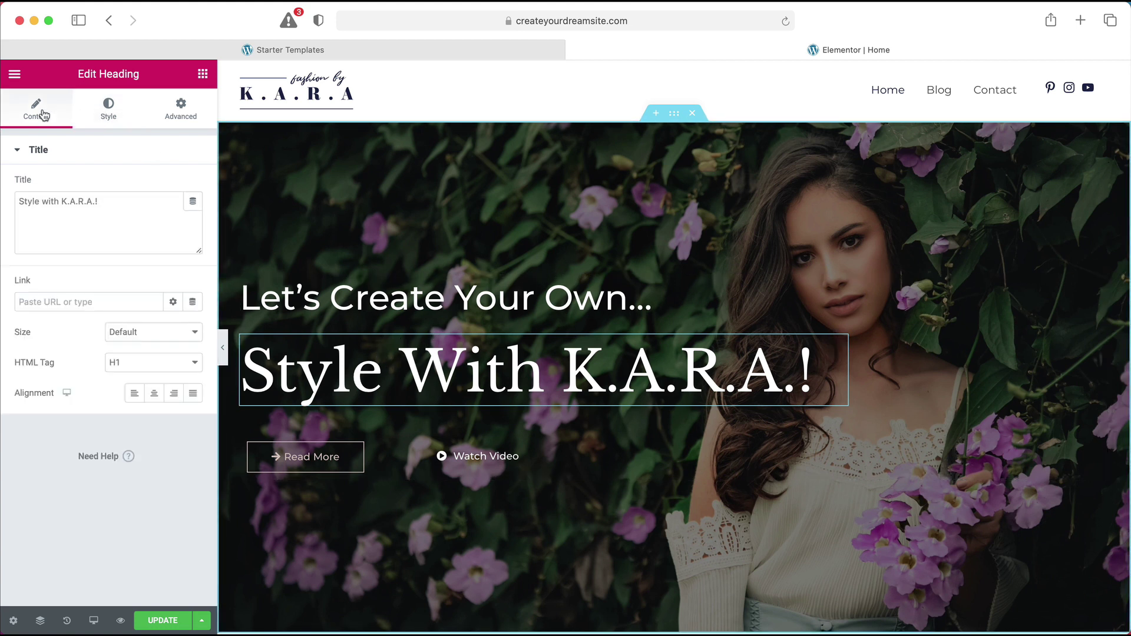
click(151, 206)
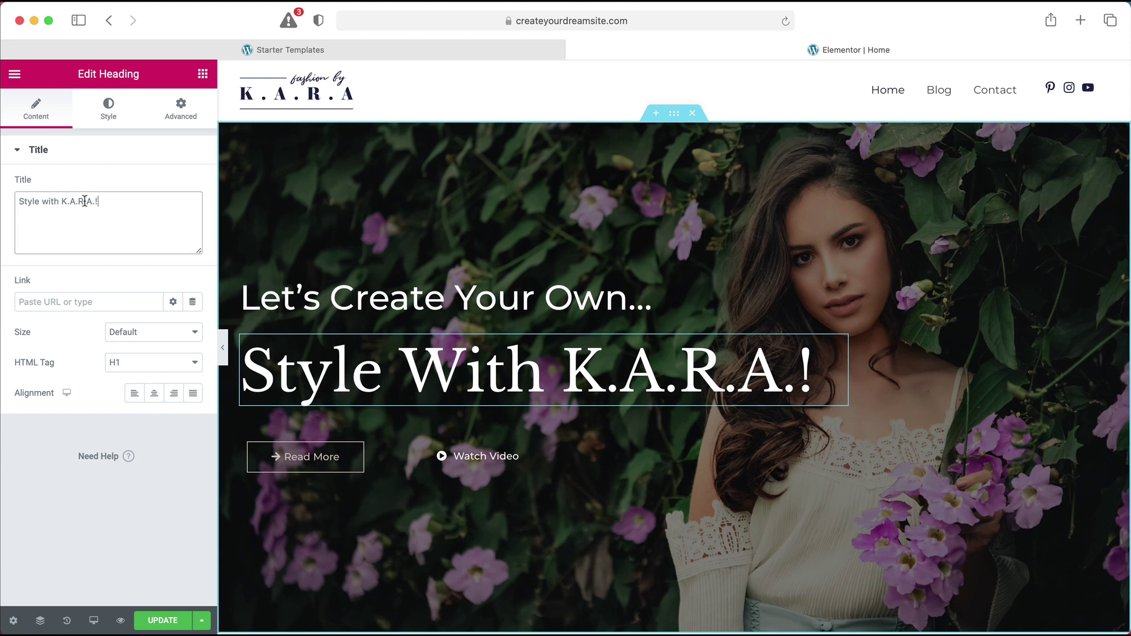
- Set the main hero heading's typography to the Verdana font family at 75 px
click(124, 118)
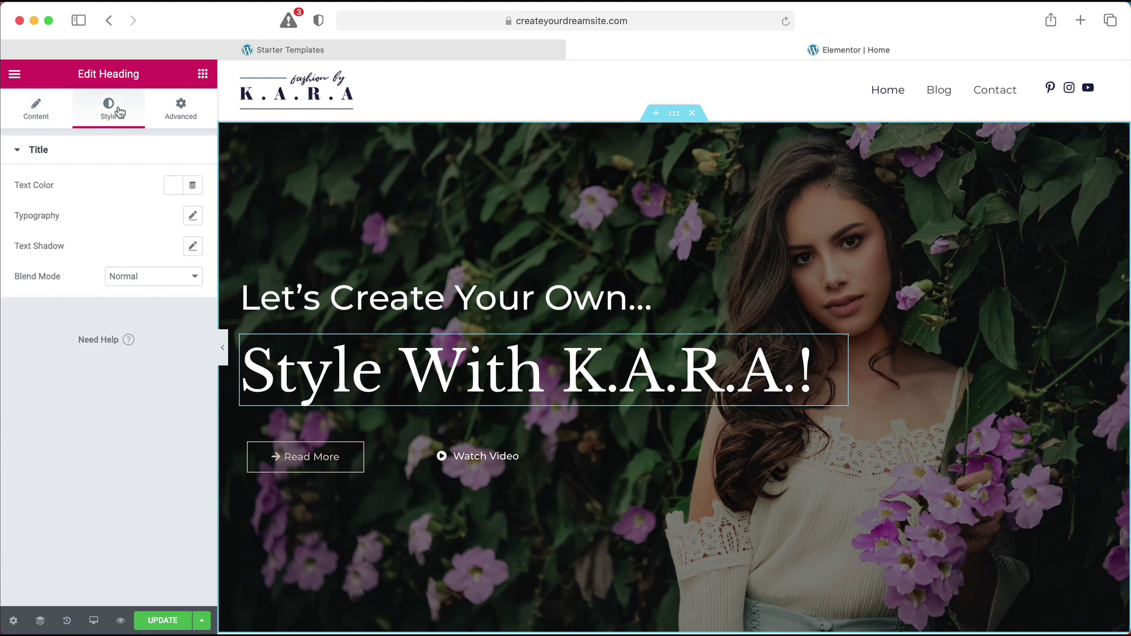
click(193, 216)
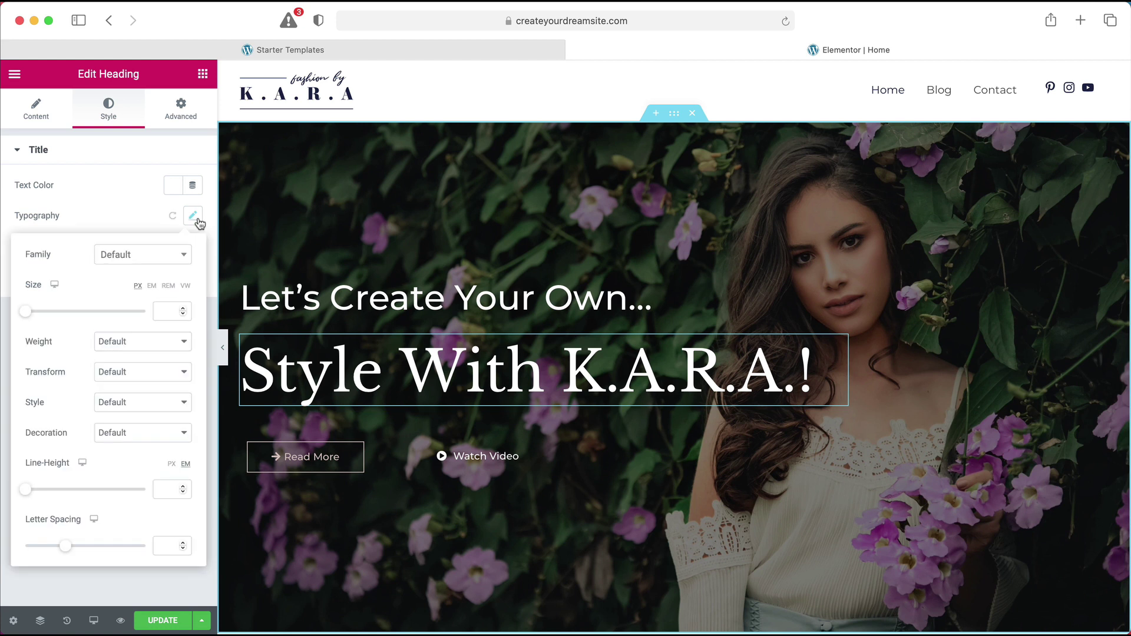
click(156, 255)
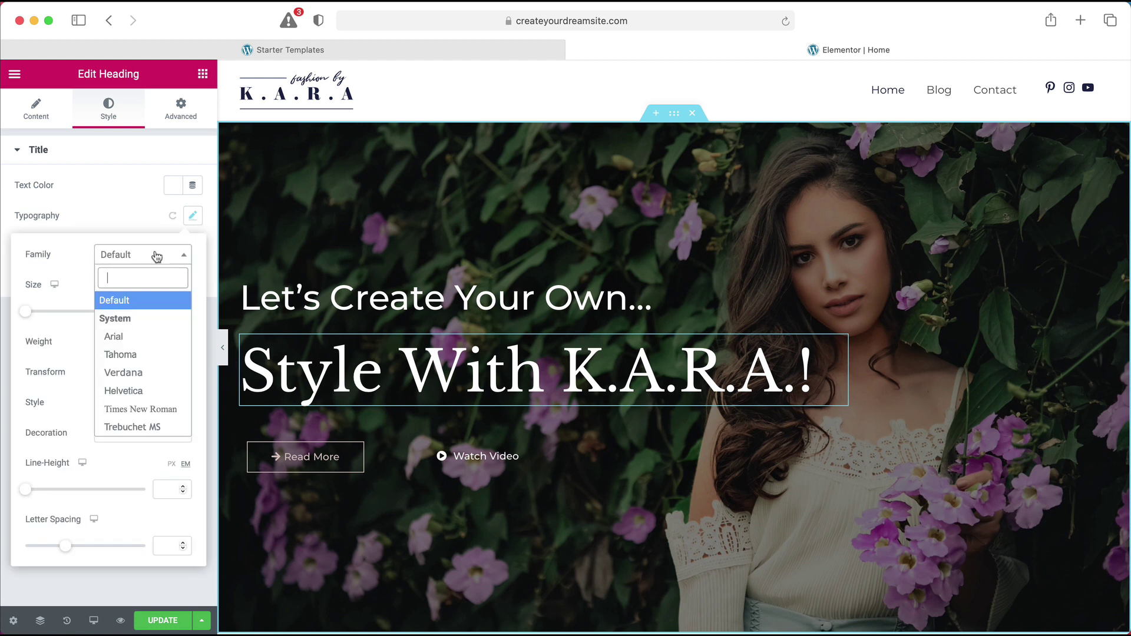
click(159, 379)
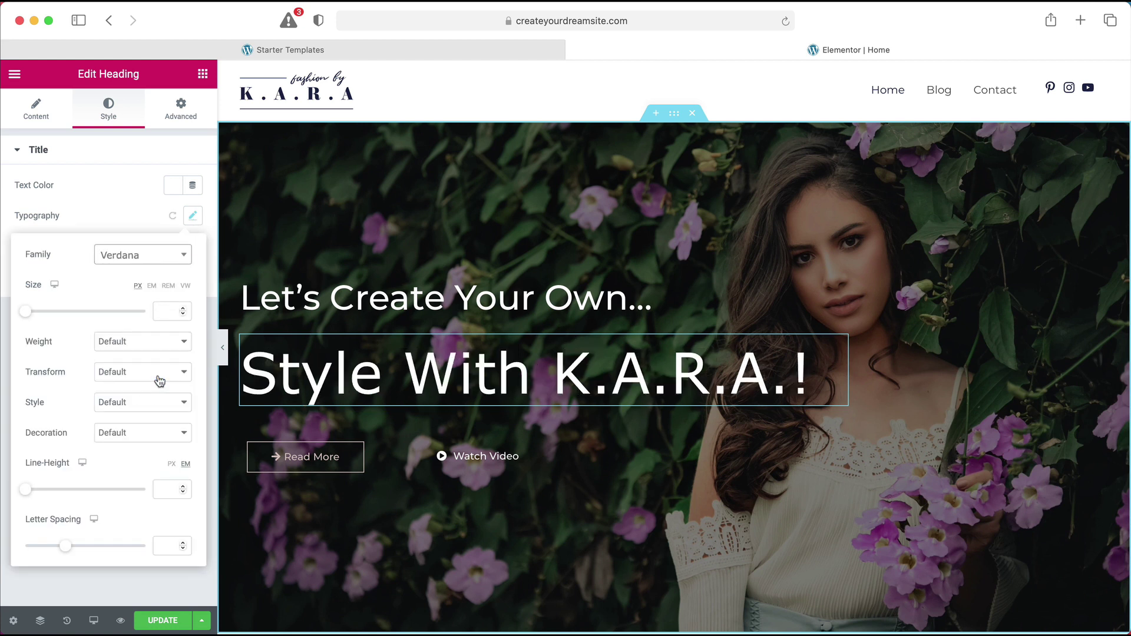
drag(27, 312, 75, 321)
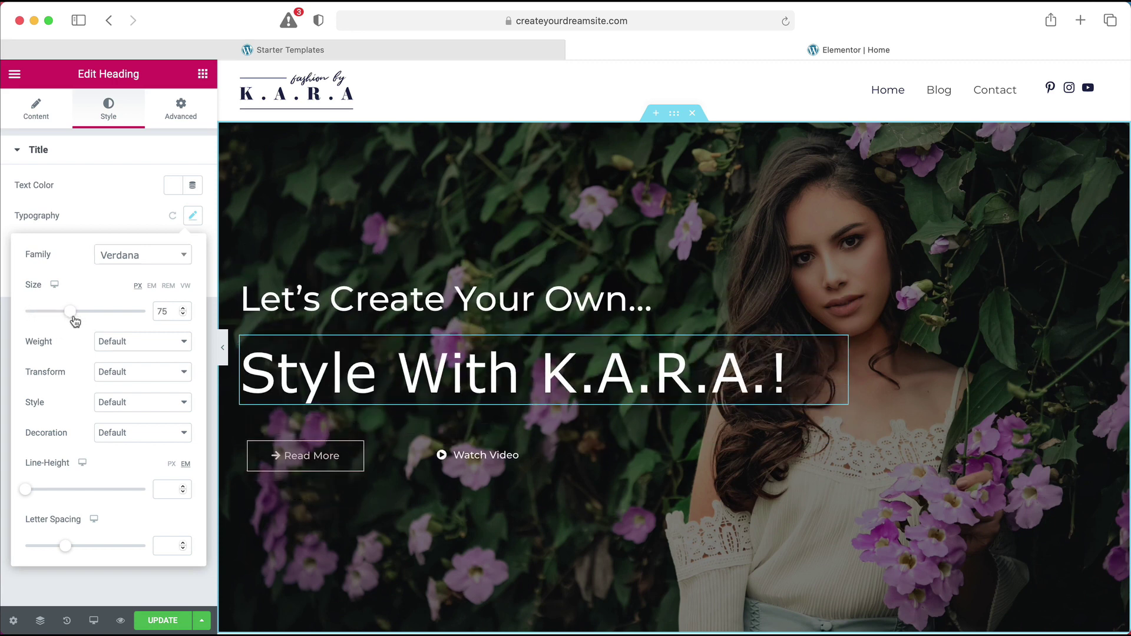
- Change the text of the hero's "Read More" button to "Get Started"
click(330, 460)
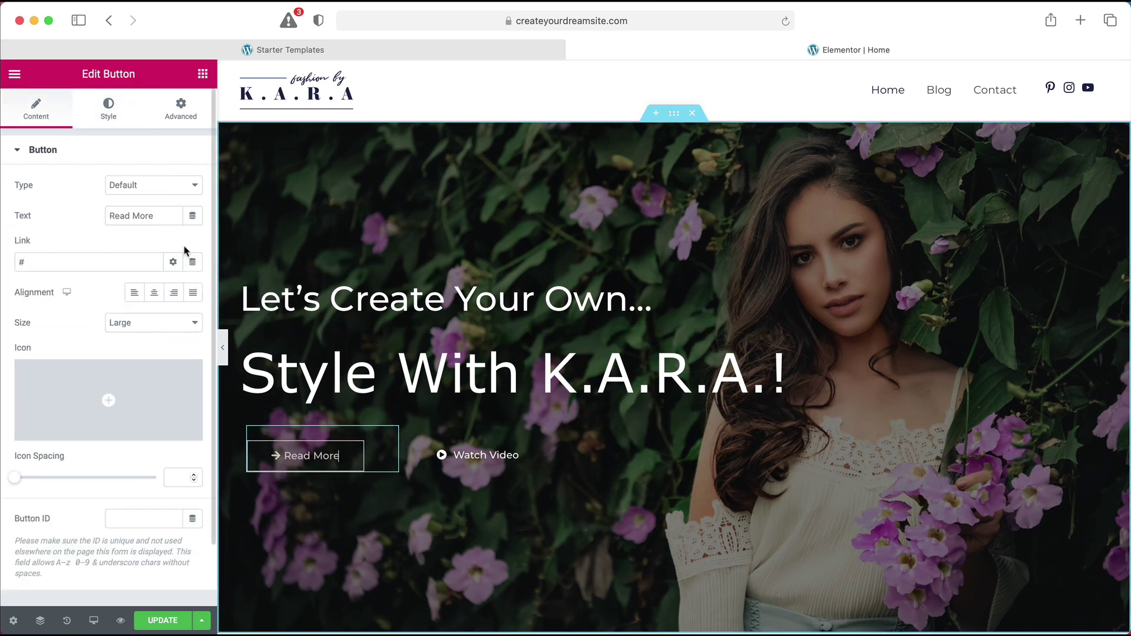
click(167, 219)
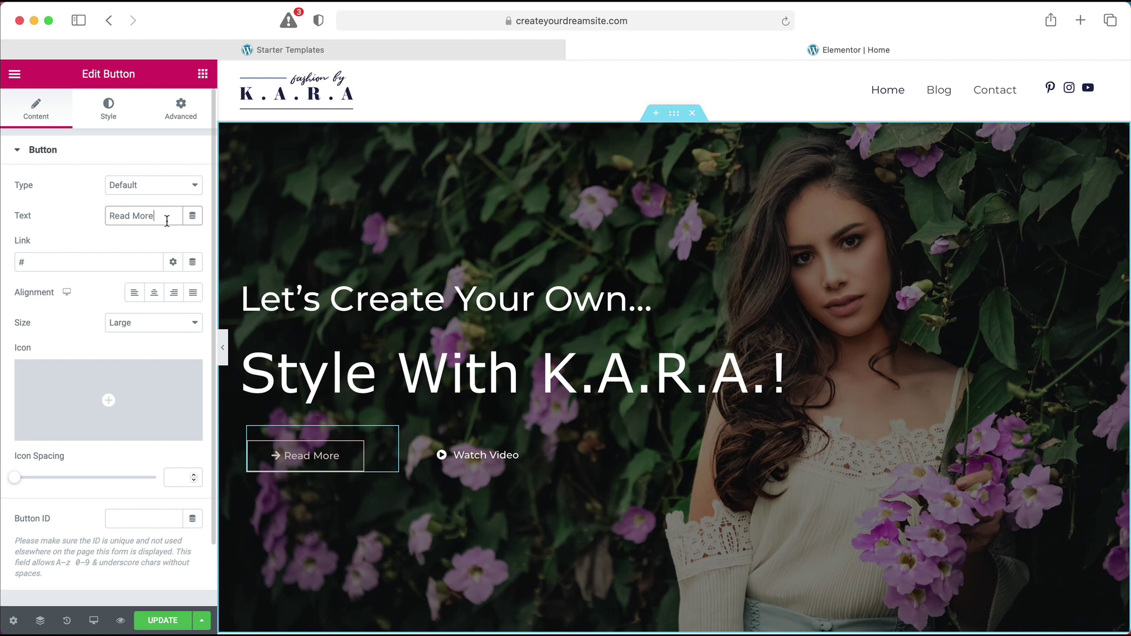
key(BackSpace)
key(BackSpace)
key(BackSpace)
key(BackSpace)
key(BackSpace)
key(BackSpace)
key(BackSpace)
key(BackSpace)
key(BackSpace)
text(I)
key(BackSpace)
text(Get S)
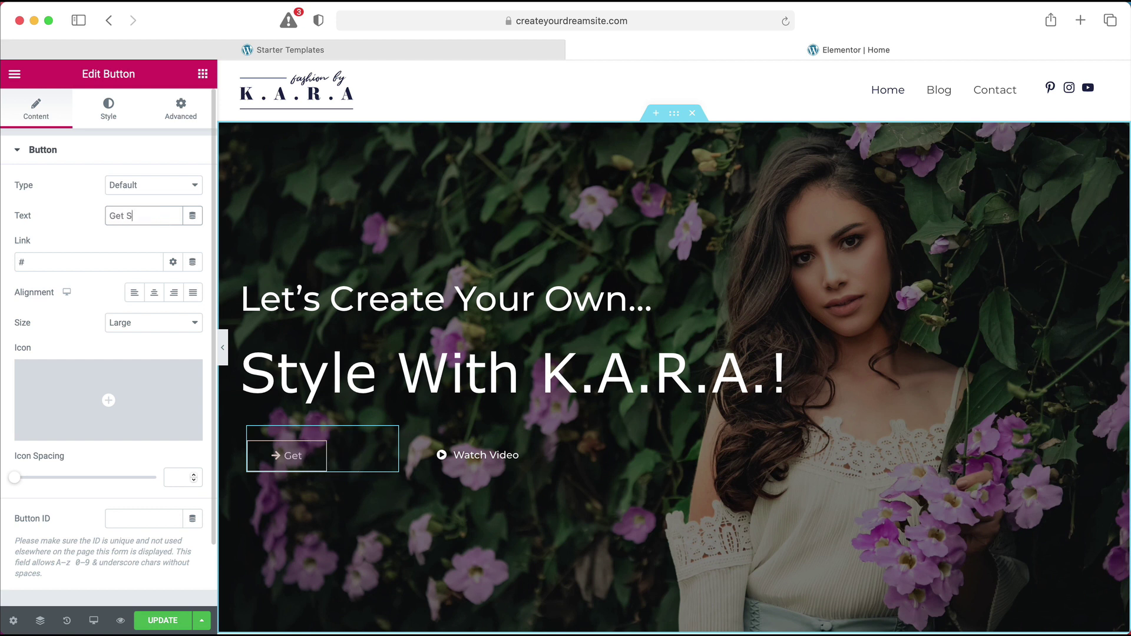
text(tarted)
click(74, 262)
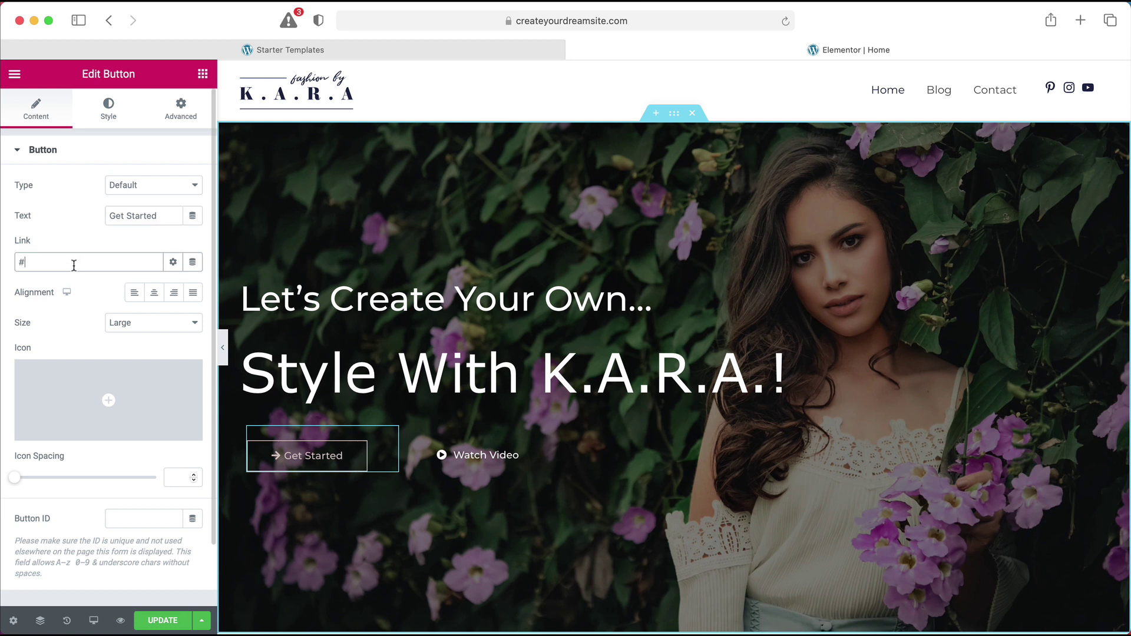
- Delete the "Watch Video" button from the hero section
click(512, 462)
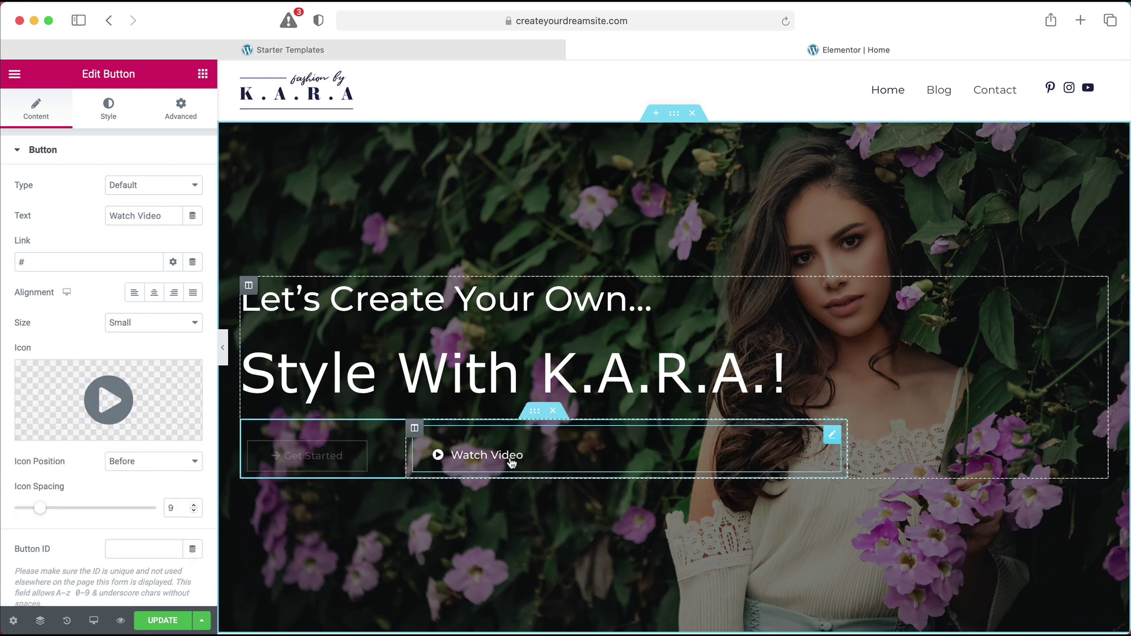
click(106, 264)
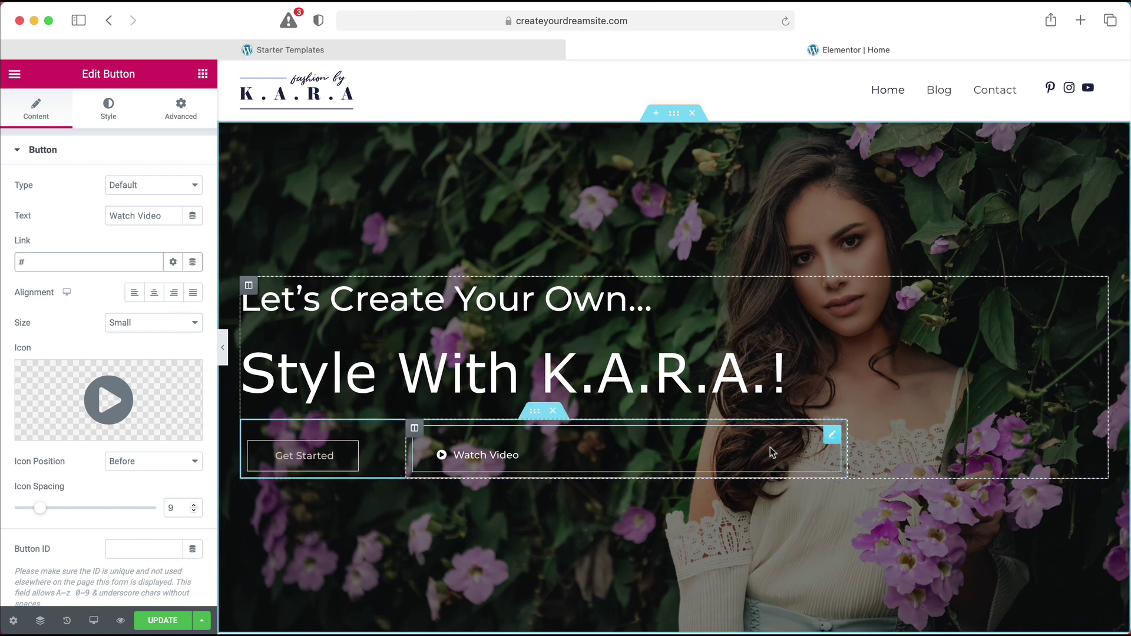
right_click(832, 439)
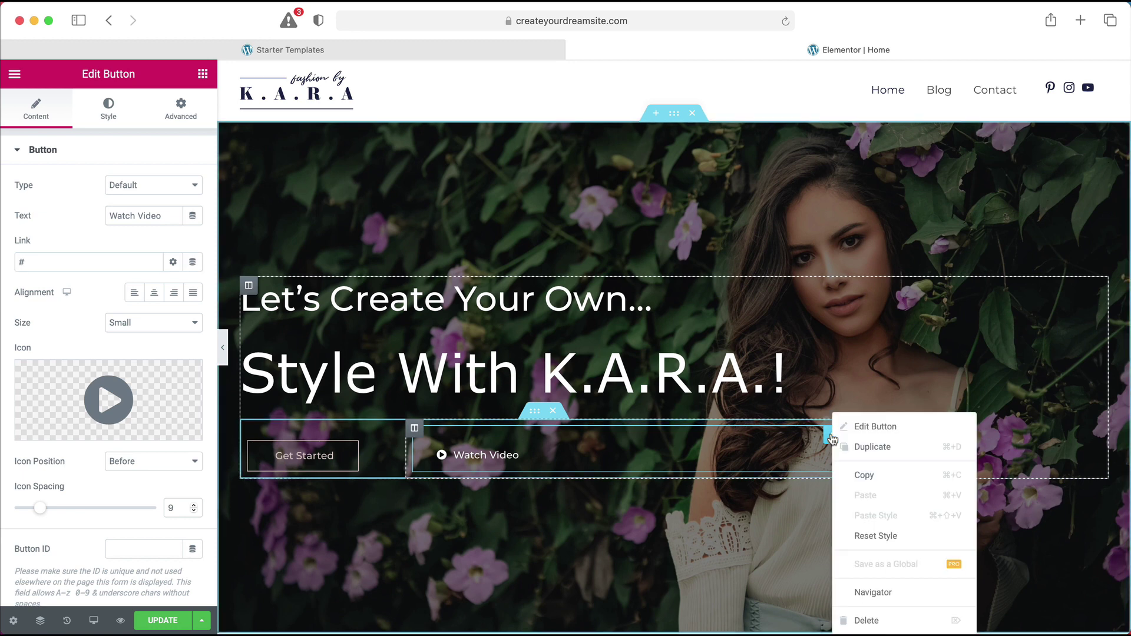
click(854, 618)
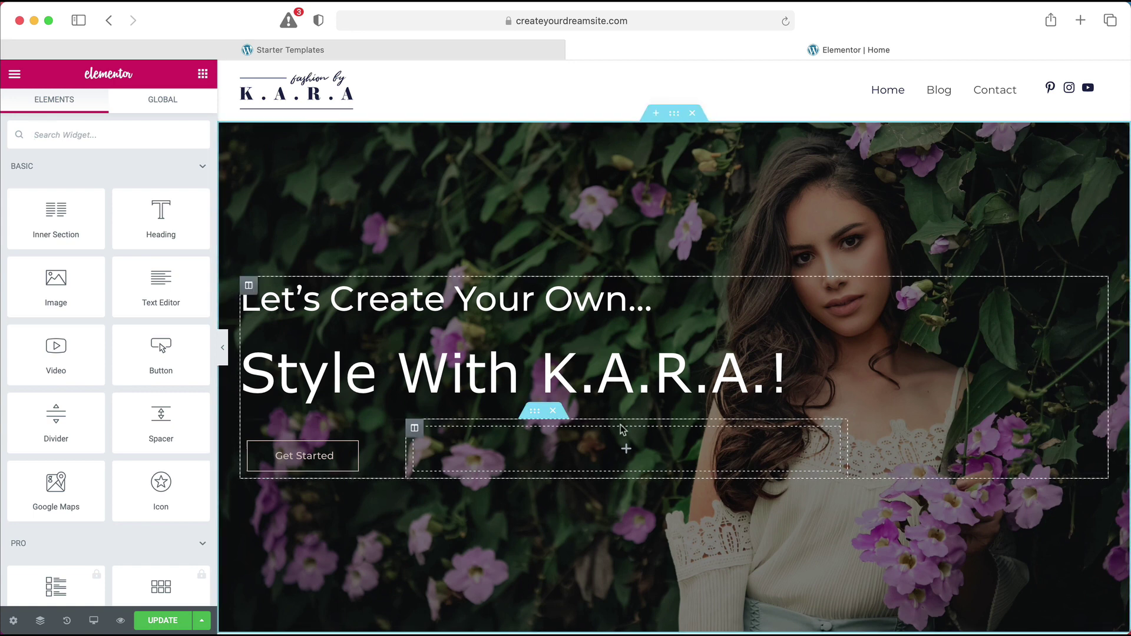
- Replace the hero section's background image with office-groom-tips.jpg from the media library
click(675, 113)
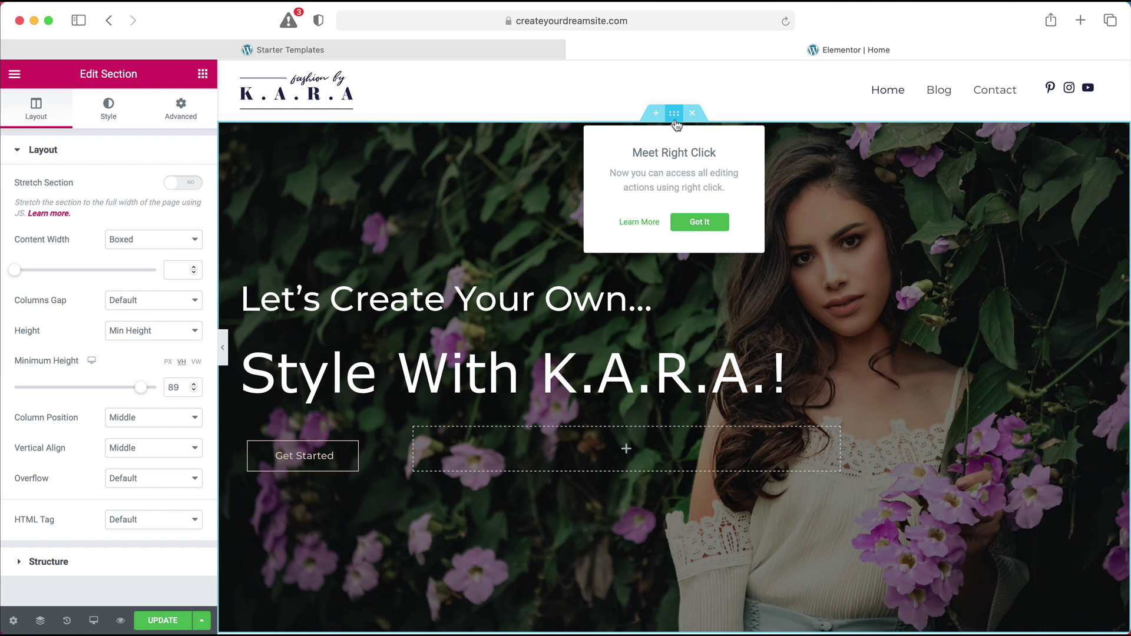
click(696, 226)
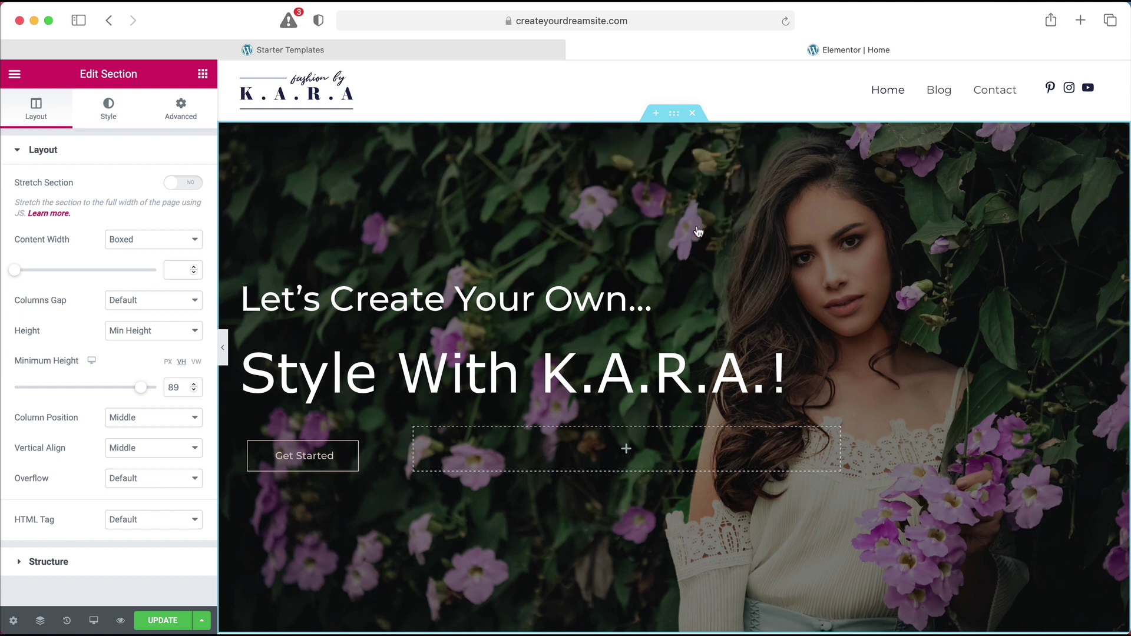
click(112, 114)
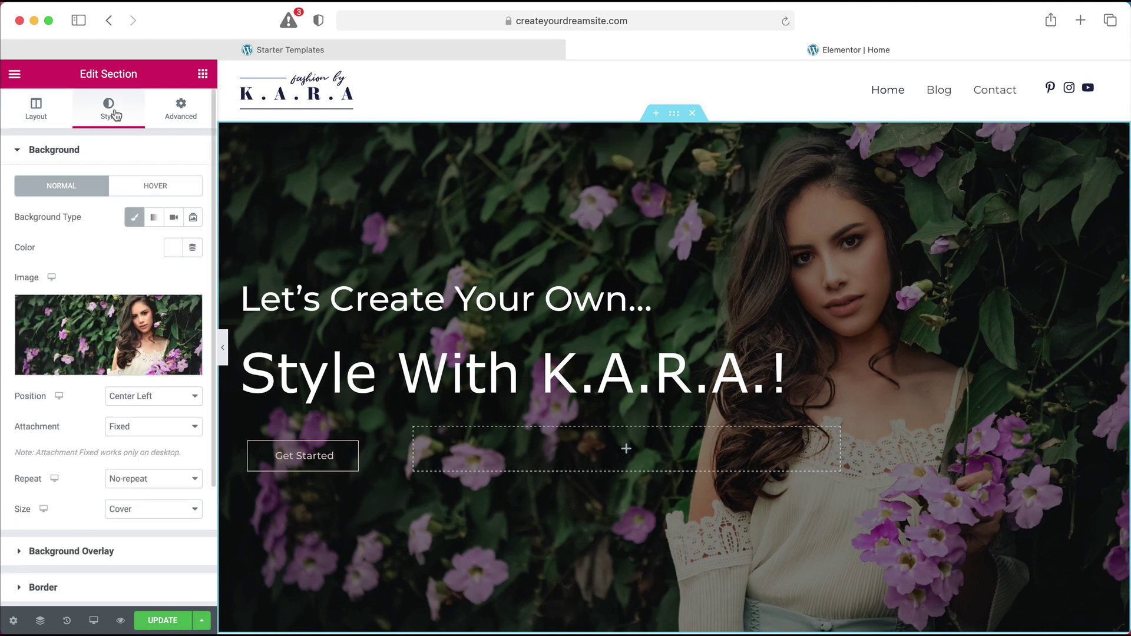
click(112, 370)
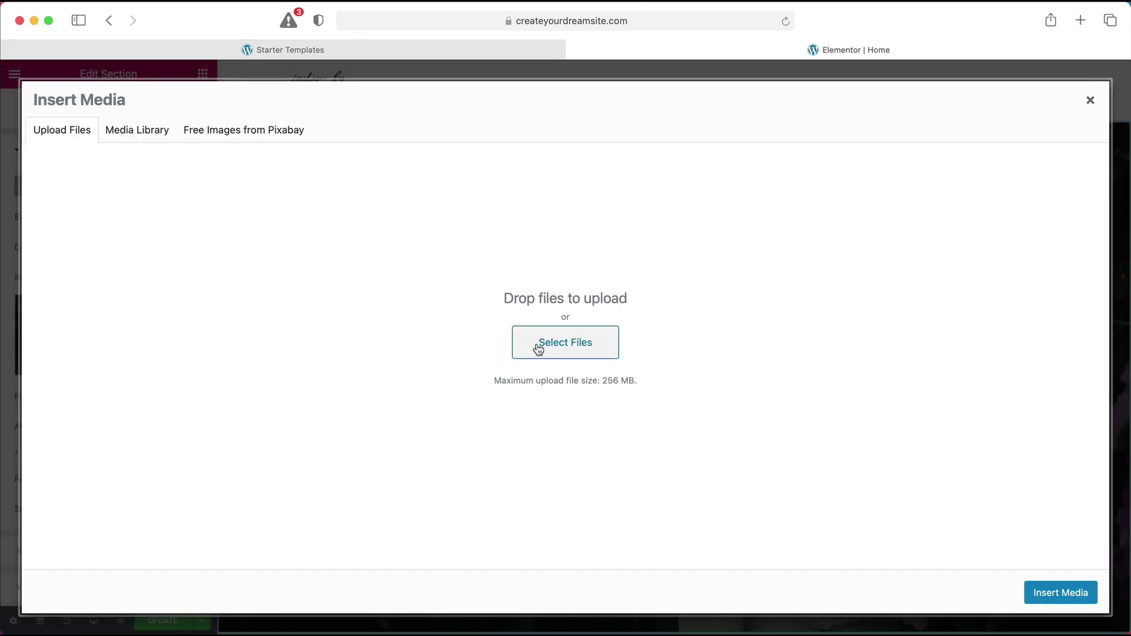
click(131, 130)
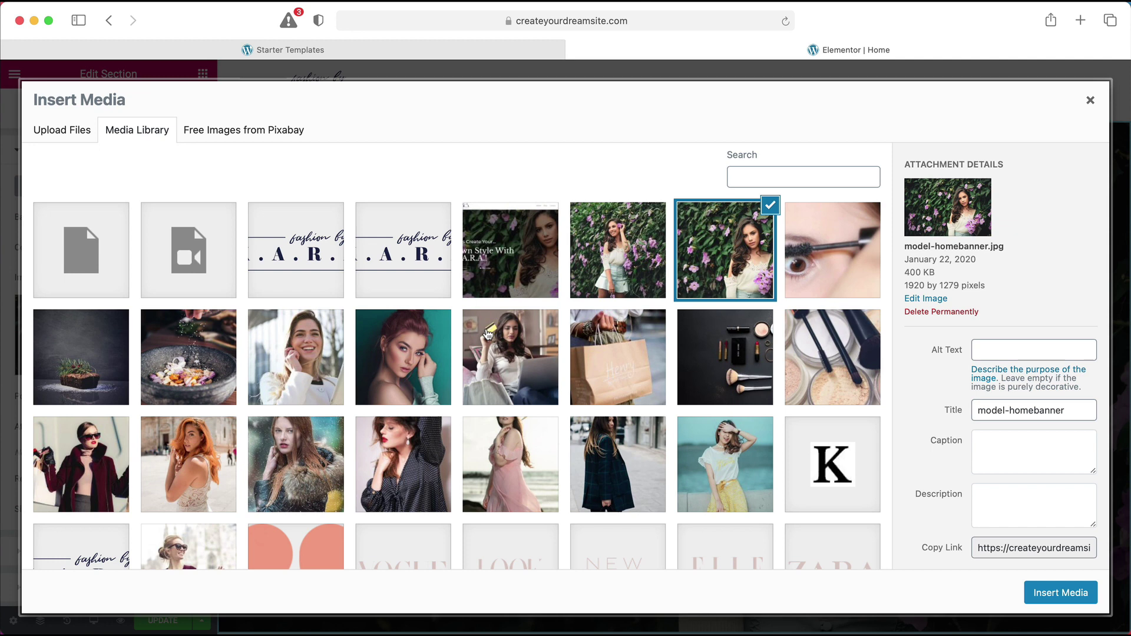
scroll(488, 334, down, 3)
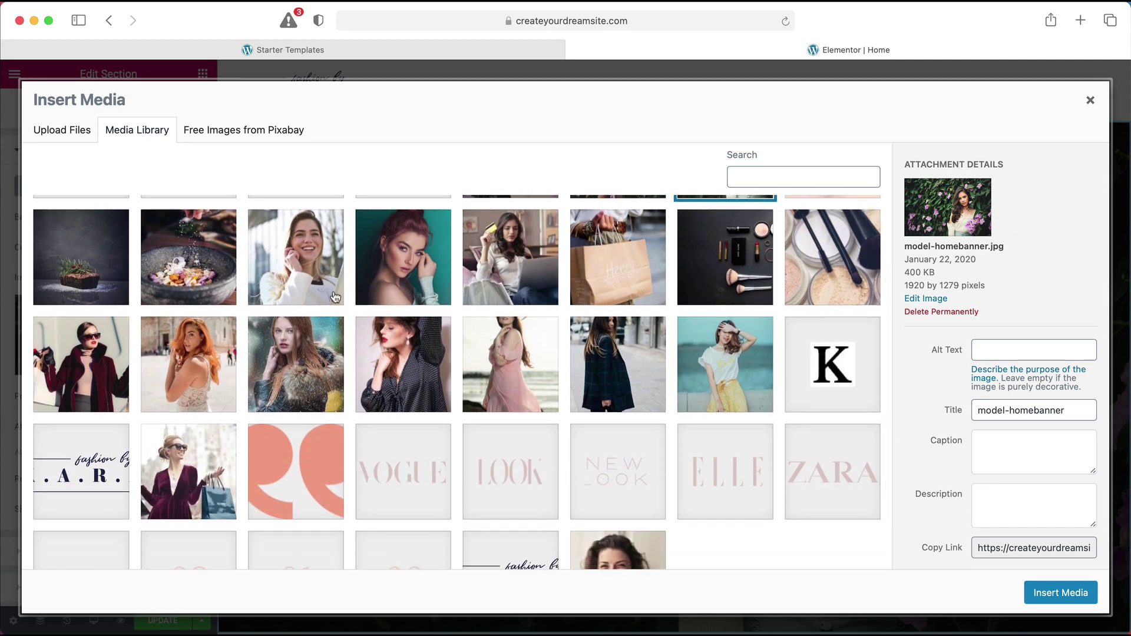
click(307, 280)
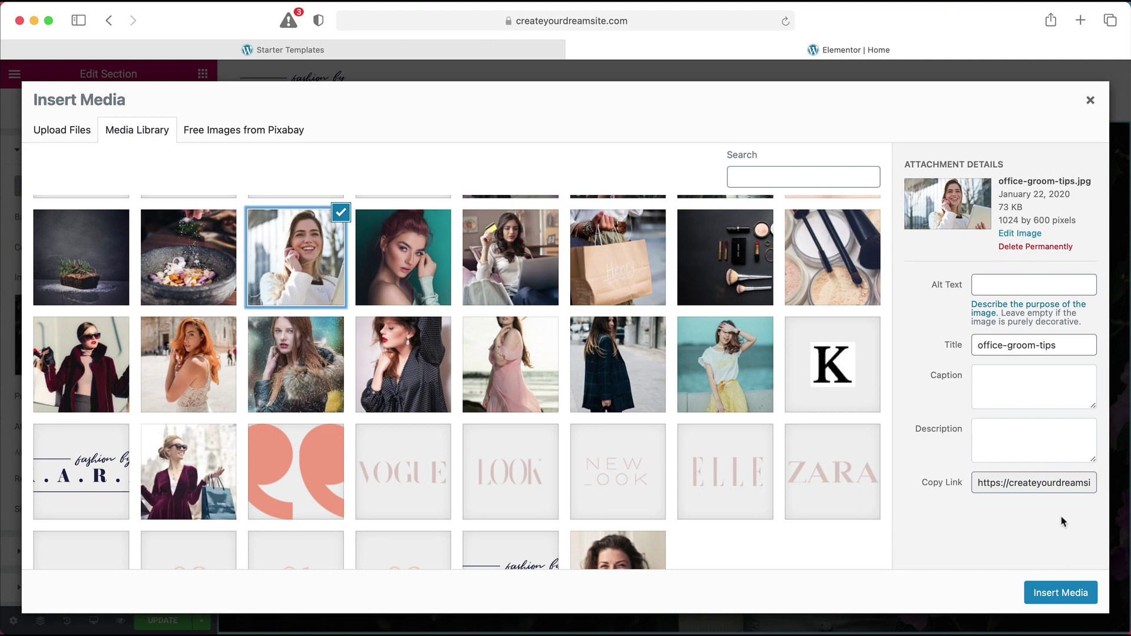
click(1057, 593)
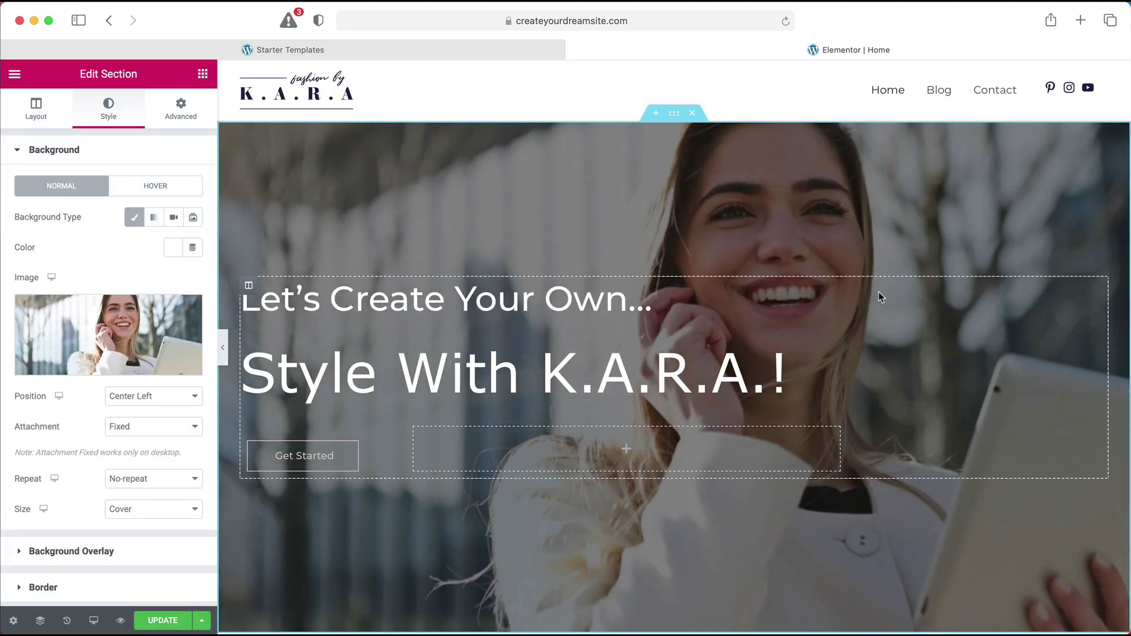
- Set the hero background image's attachment to Scroll and compare its behaviour with Fixed on the page
scroll(876, 280, down, 3)
scroll(876, 283, up, 5)
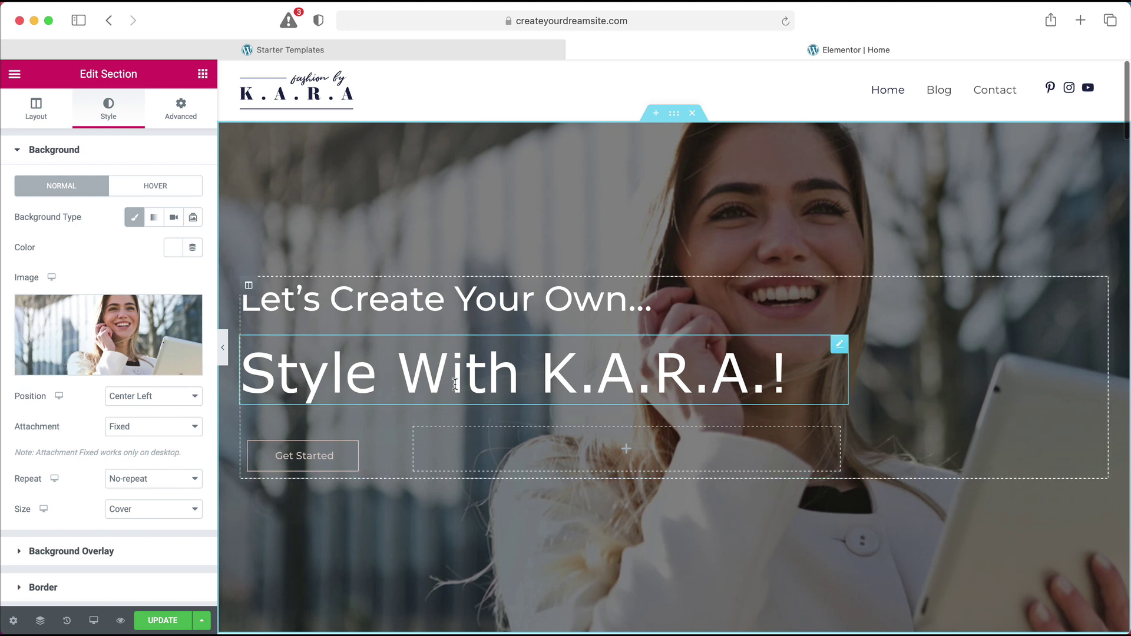
mouse_move(184, 370)
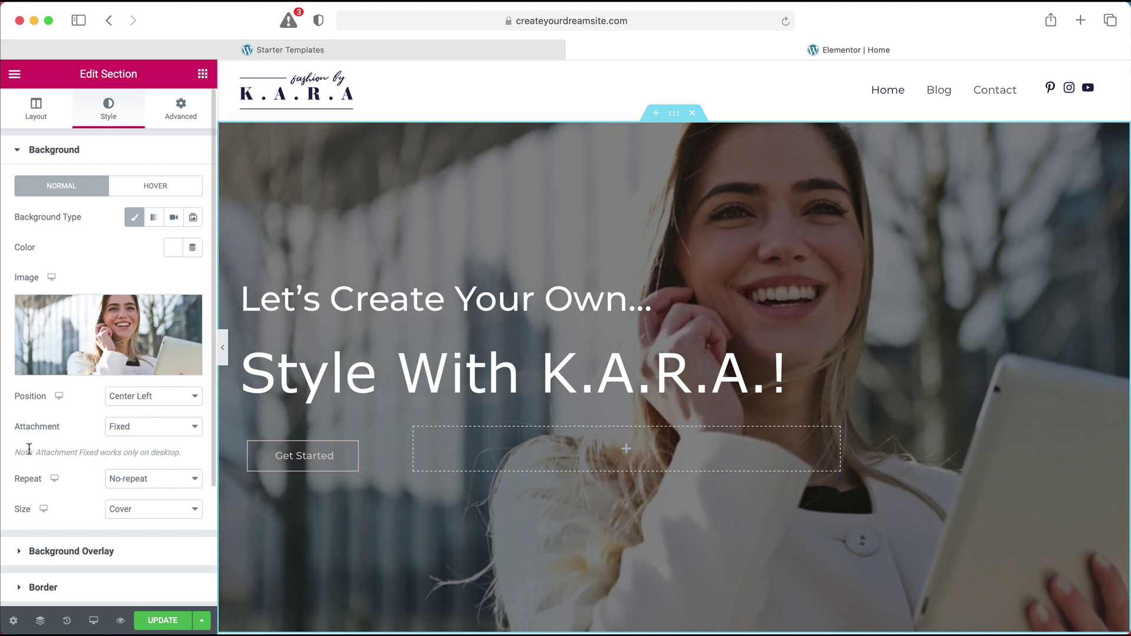
click(153, 429)
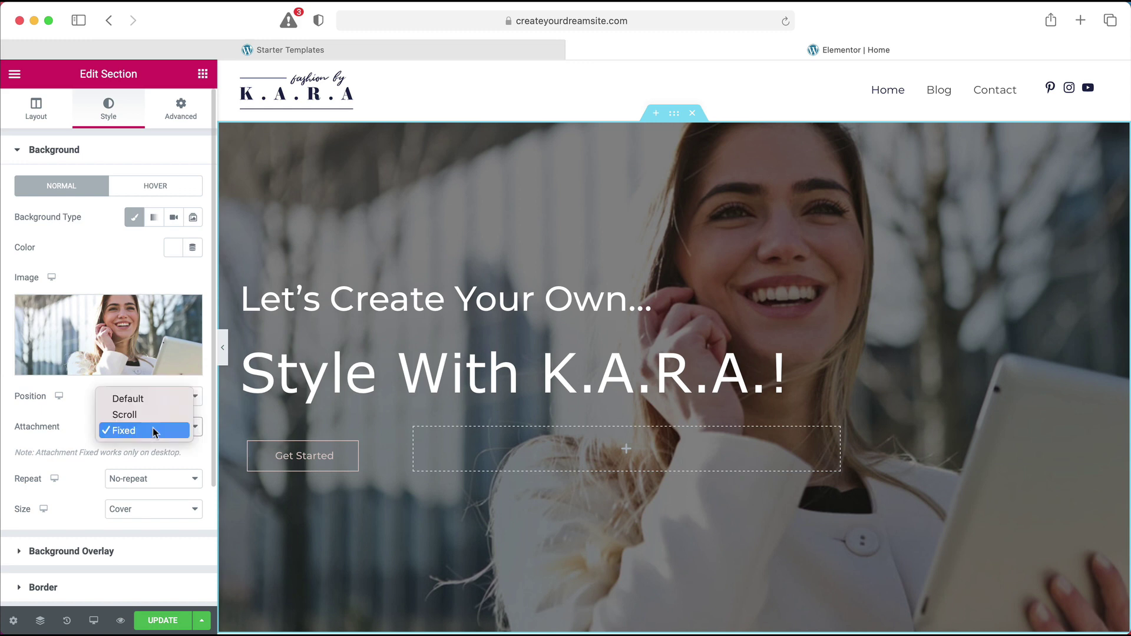
click(153, 417)
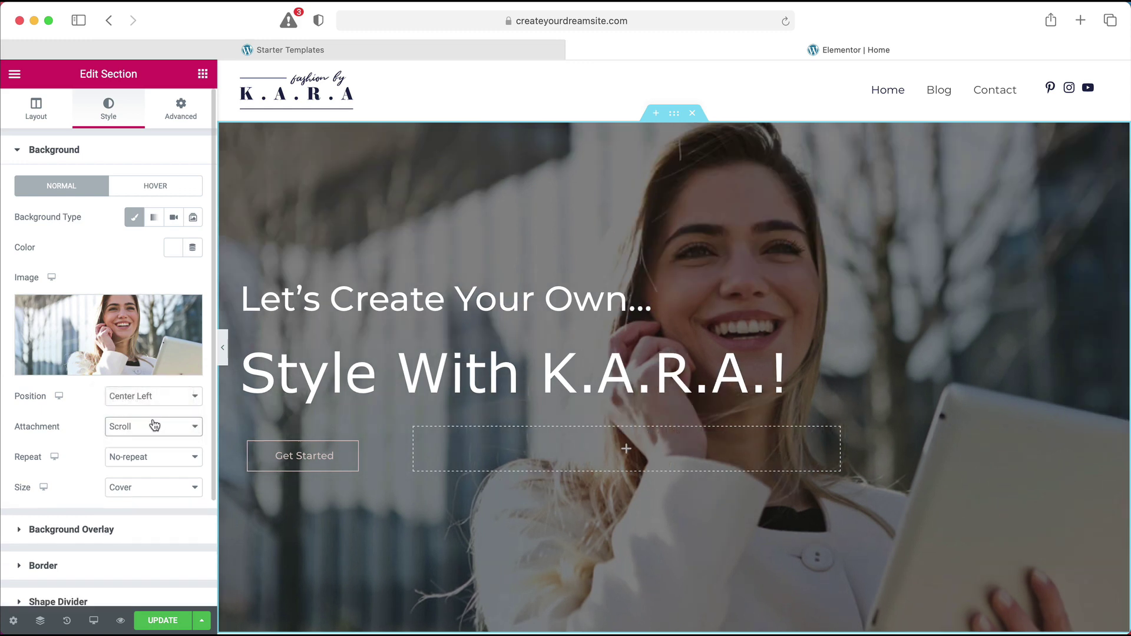
scroll(537, 327, down, 1)
scroll(537, 327, down, 3)
scroll(537, 327, up, 4)
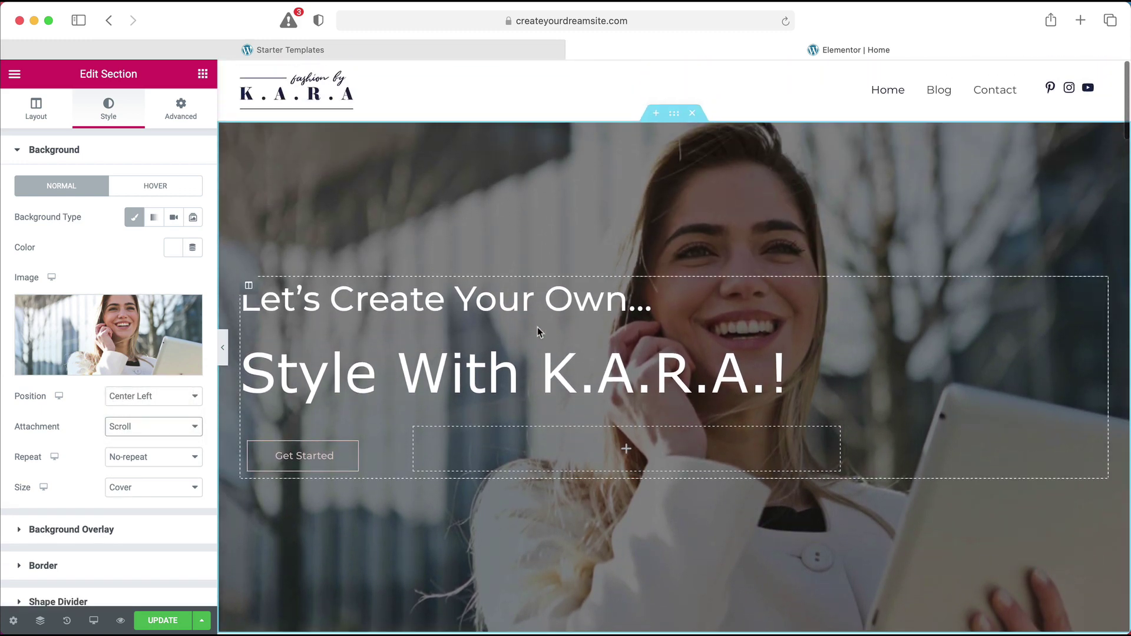
- Set the hero background image's attachment to Fixed and check its scrolling behaviour on the page
click(183, 430)
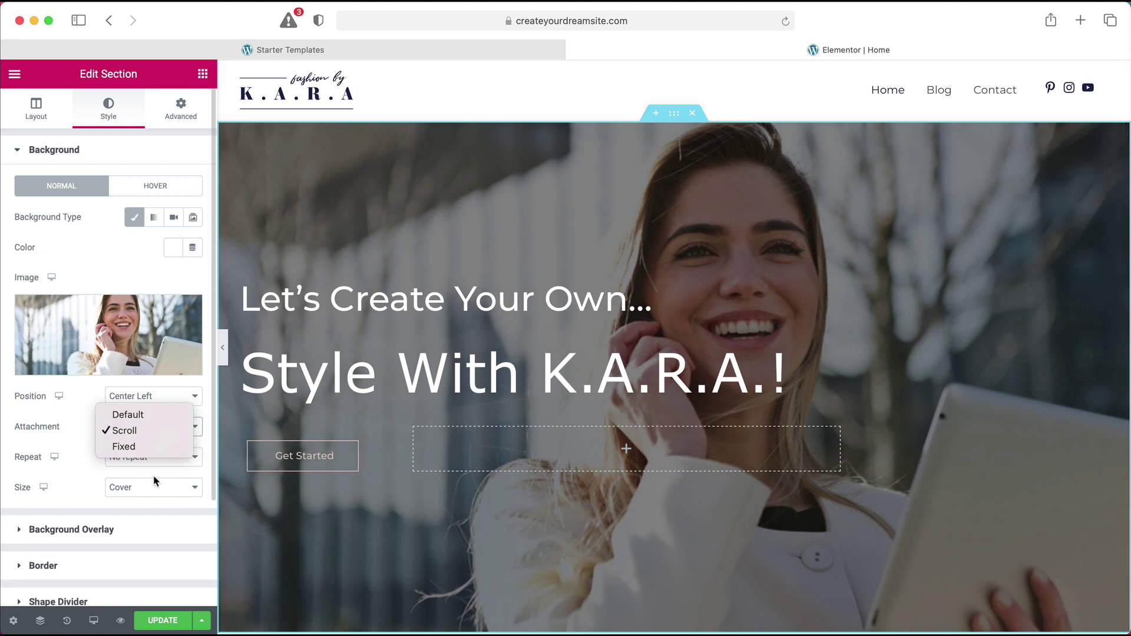
click(151, 446)
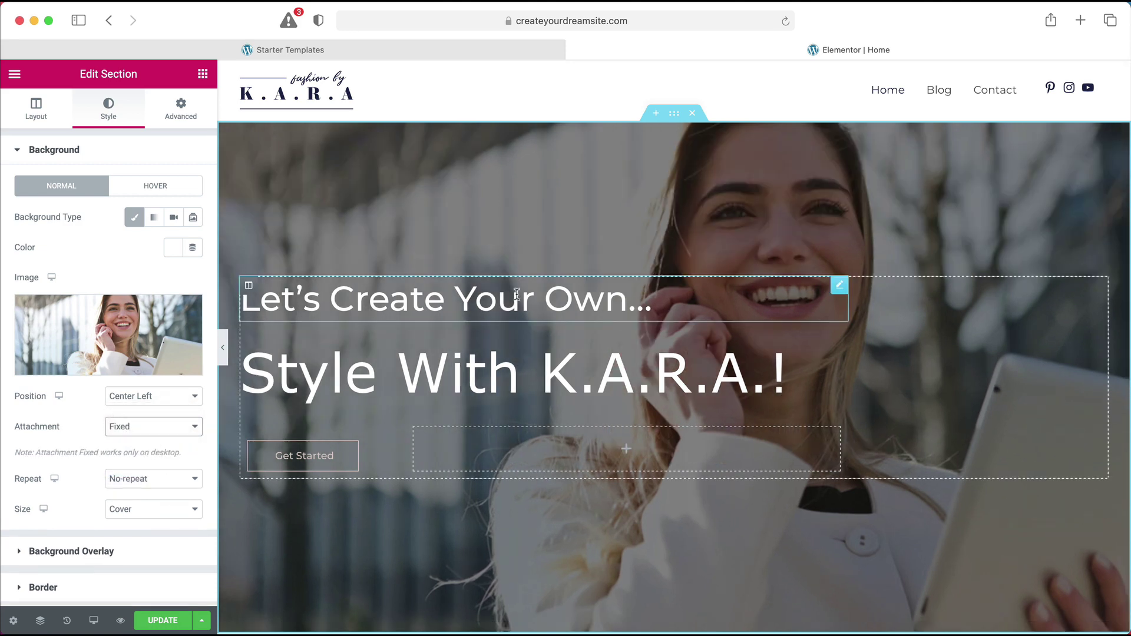
scroll(517, 295, down, 1)
scroll(517, 294, down, 3)
scroll(516, 294, up, 4)
scroll(605, 293, down, 3)
scroll(605, 292, up, 3)
scroll(664, 299, down, 5)
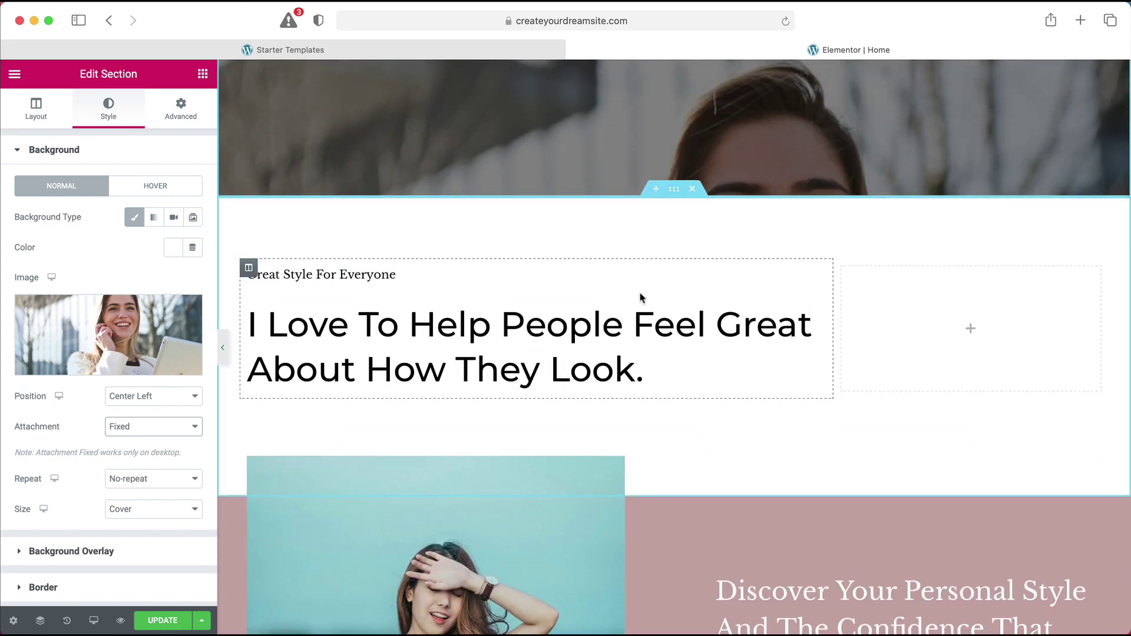
- Delete the column with the woman in the pink dress from the row of four images below the services heading
scroll(638, 292, down, 3)
click(659, 247)
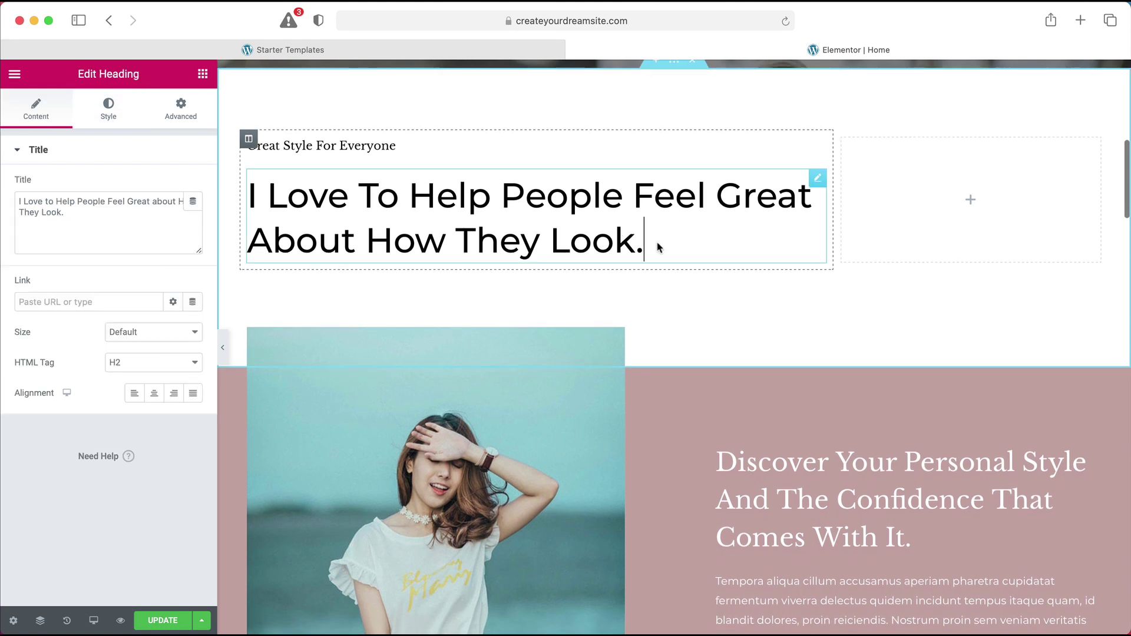
click(511, 356)
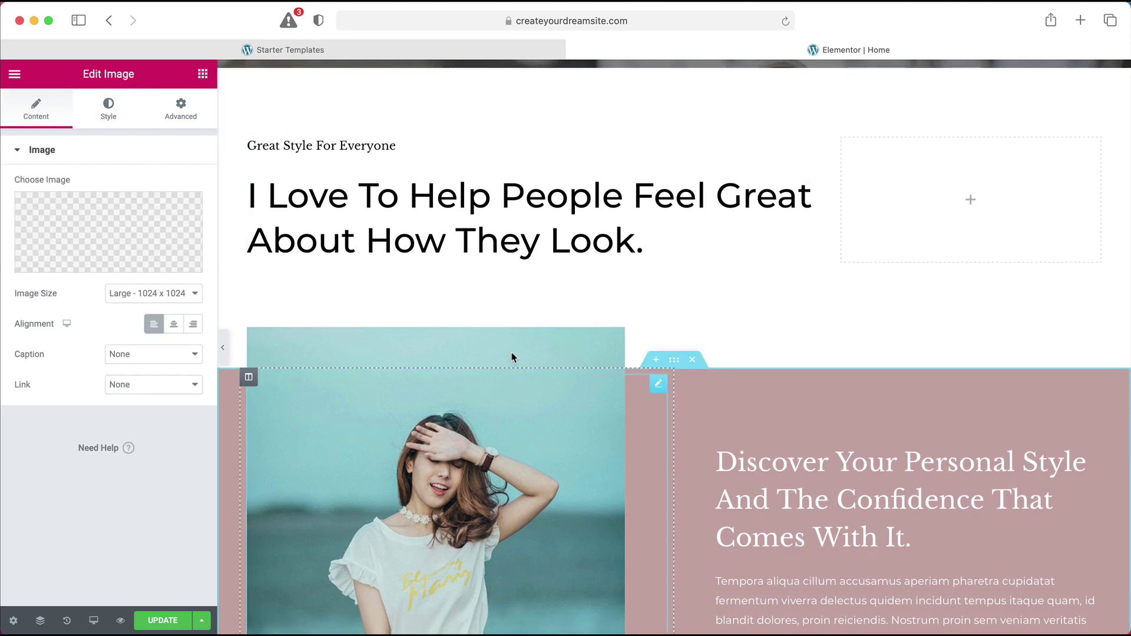
scroll(511, 357, down, 8)
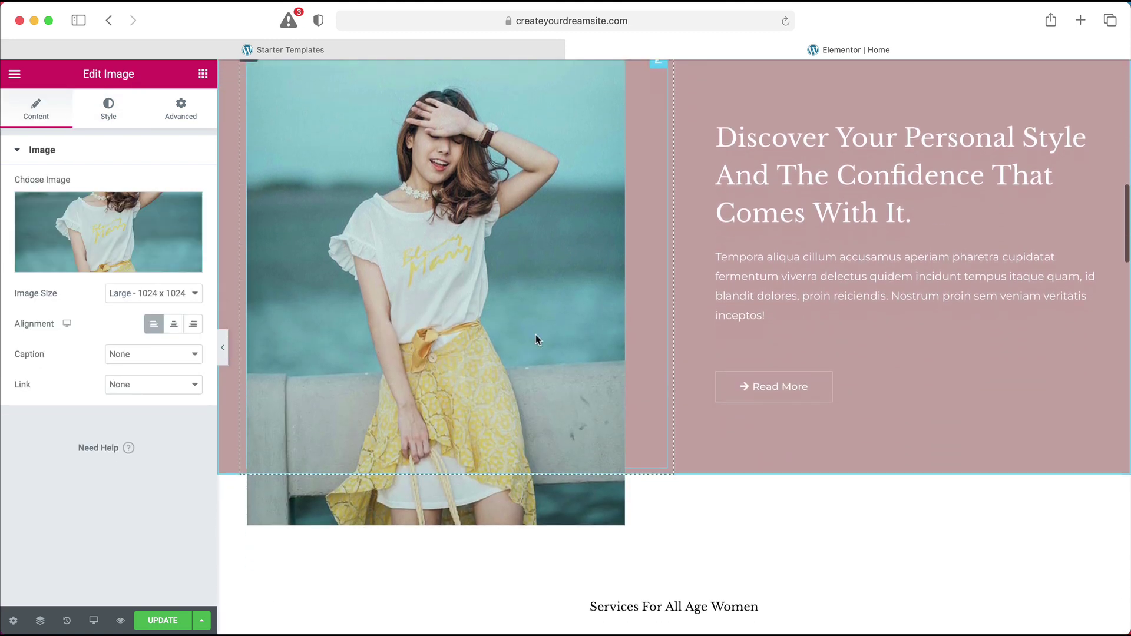
scroll(776, 377, down, 8)
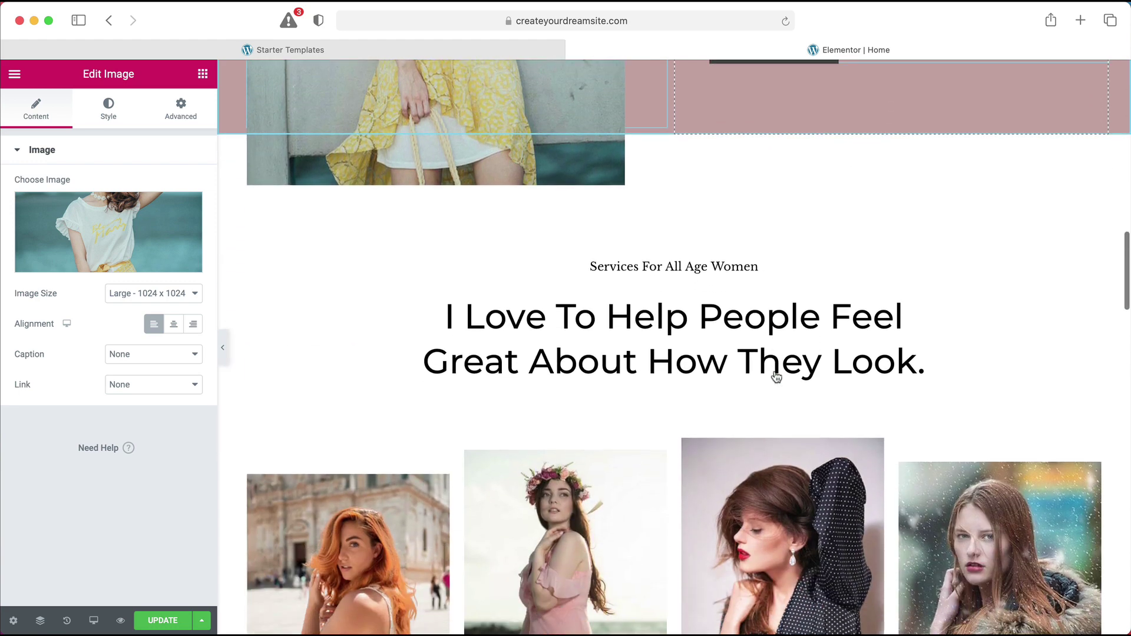
scroll(750, 324, down, 6)
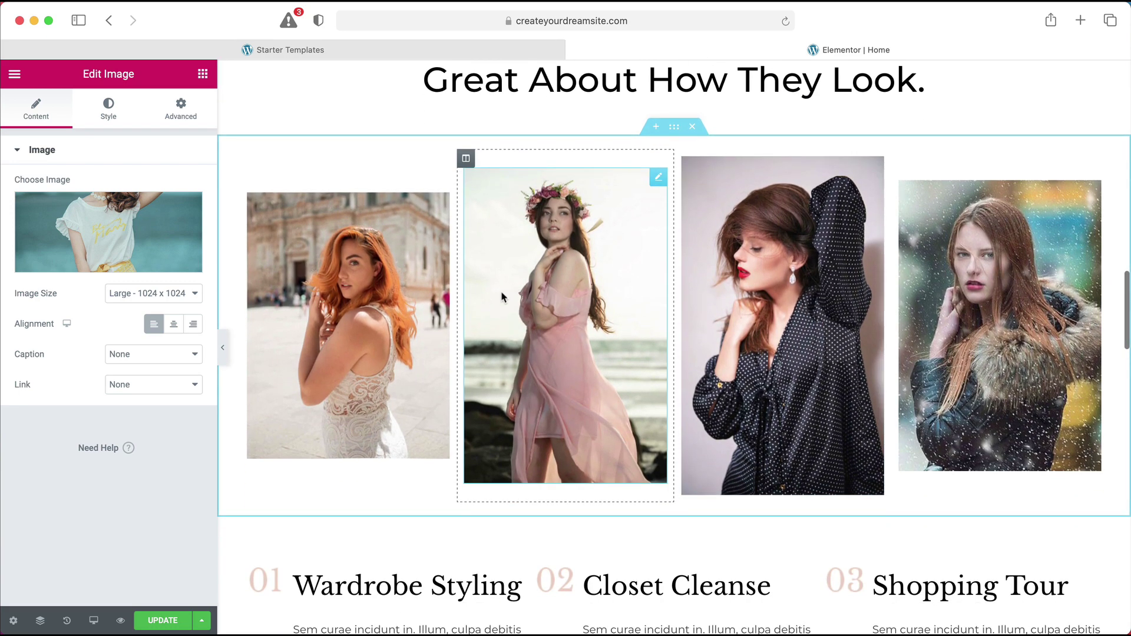
click(529, 286)
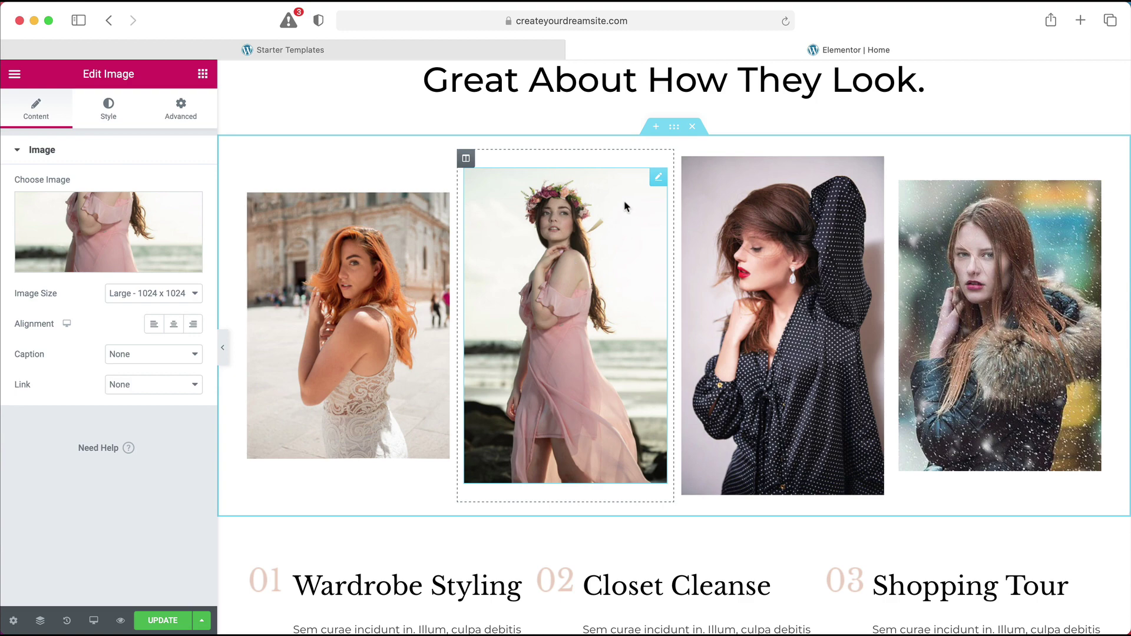
right_click(465, 158)
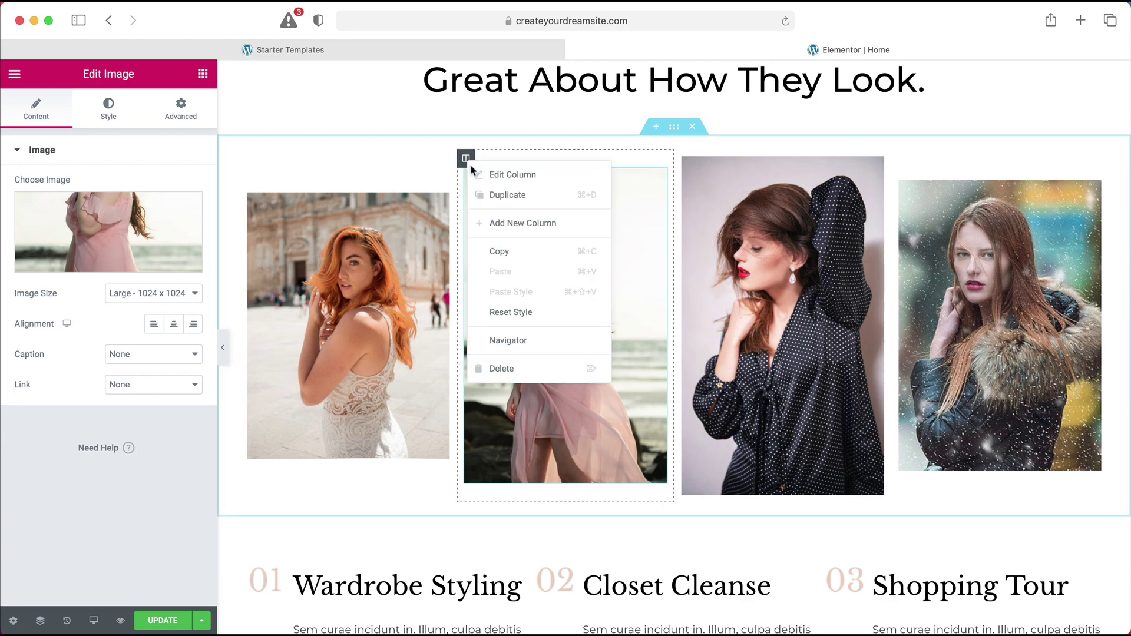
click(501, 369)
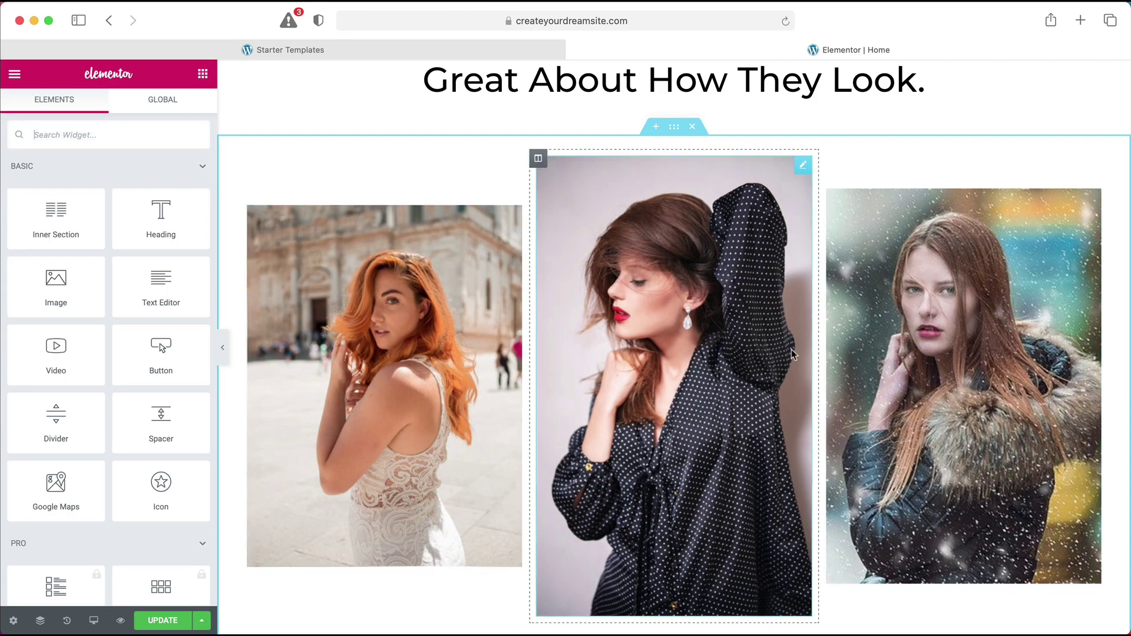
- Delete the section containing Wardrobe Styling, Closet Cleanse and Shopping Tour
scroll(791, 349, down, 5)
scroll(791, 354, down, 1)
mouse_move(793, 353)
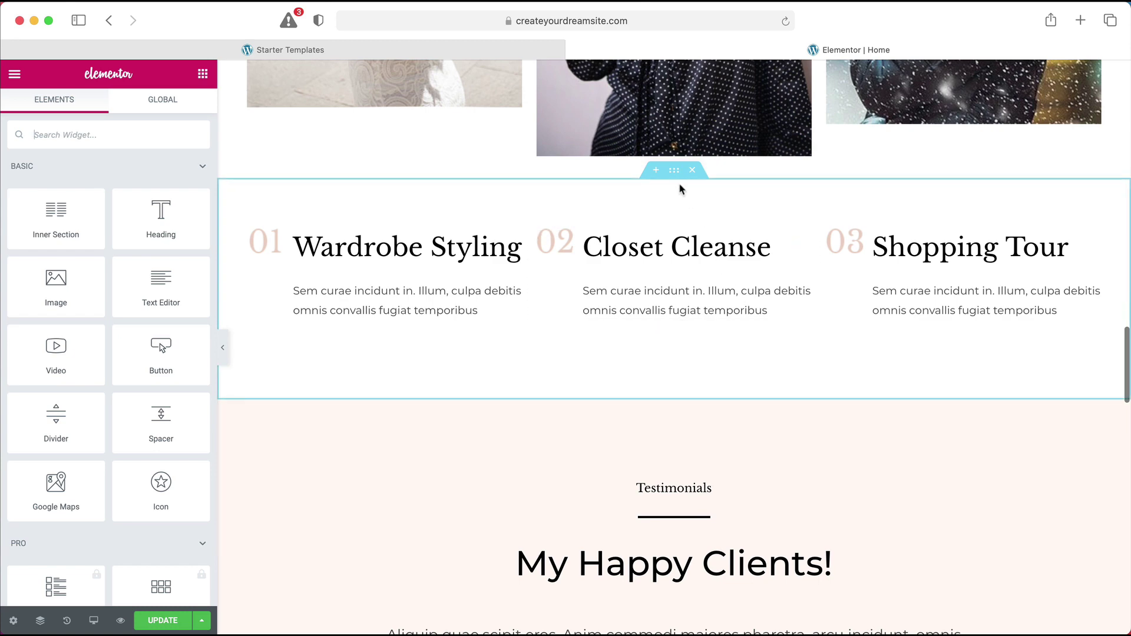
click(697, 175)
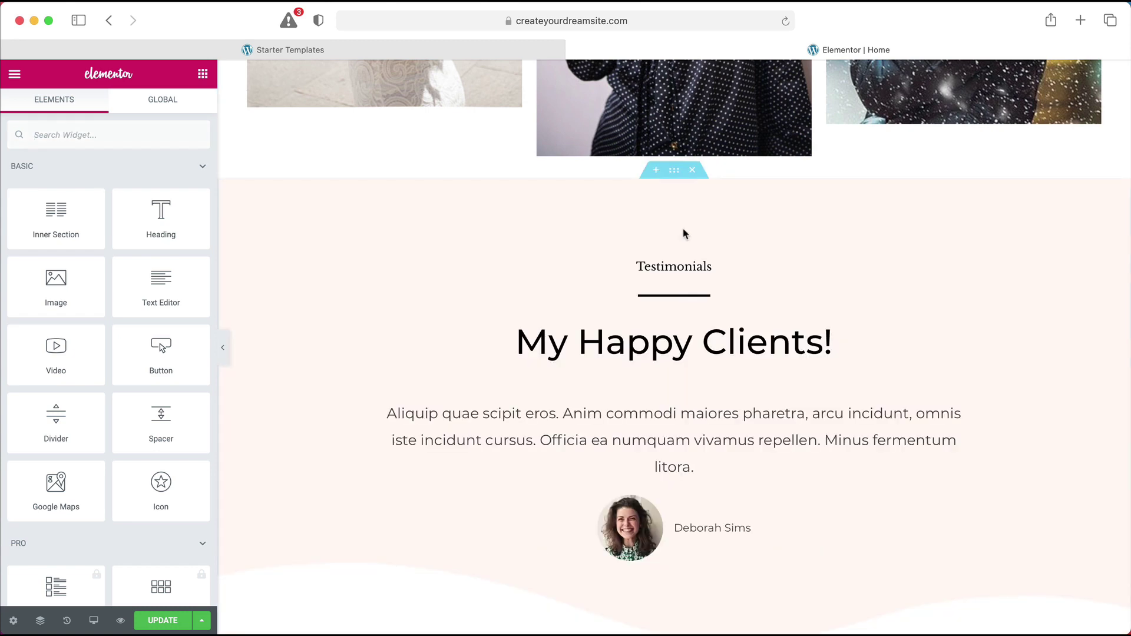
- Move the Testimonials section below the Area Of Expertise section and review the new page order
scroll(683, 396, down, 8)
scroll(684, 396, up, 2)
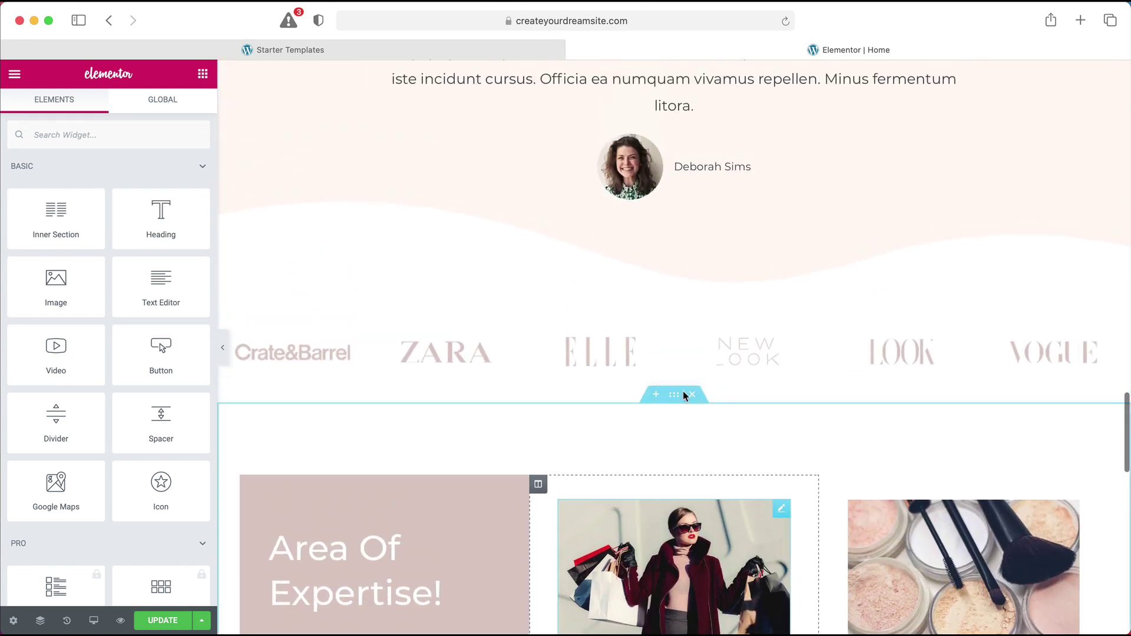
scroll(674, 459, up, 1)
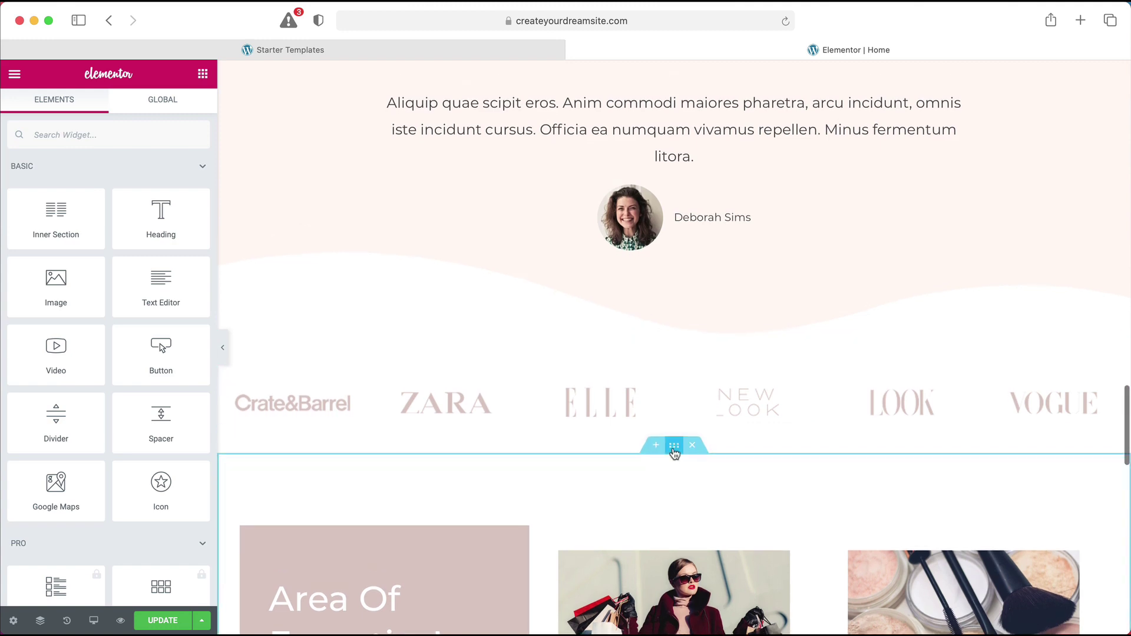
scroll(675, 452, up, 8)
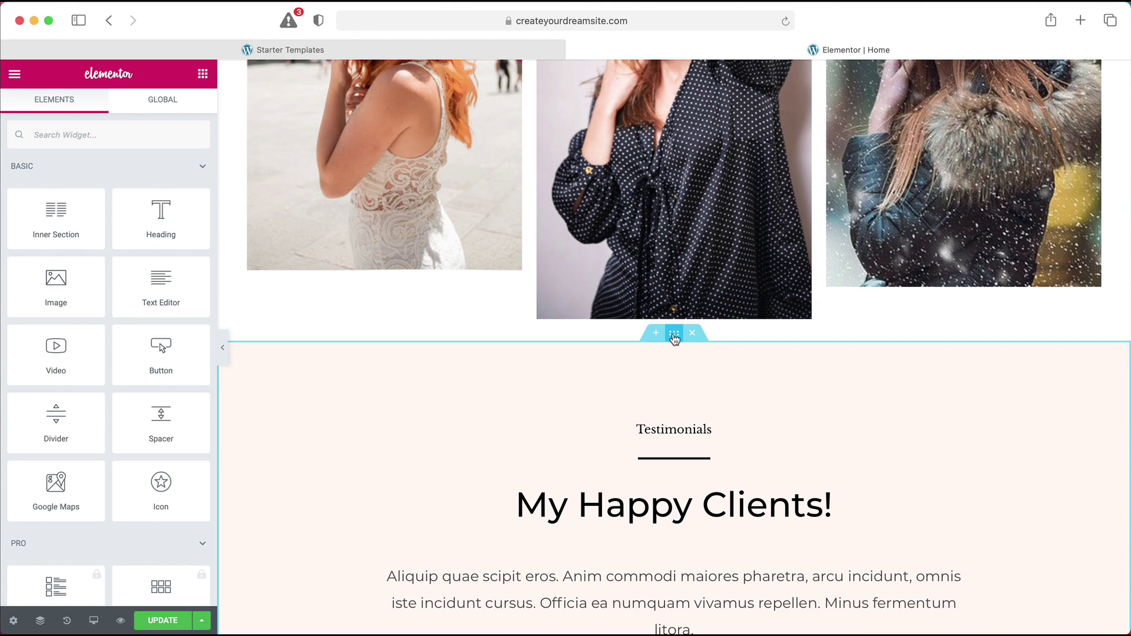
drag(675, 337, 686, 580)
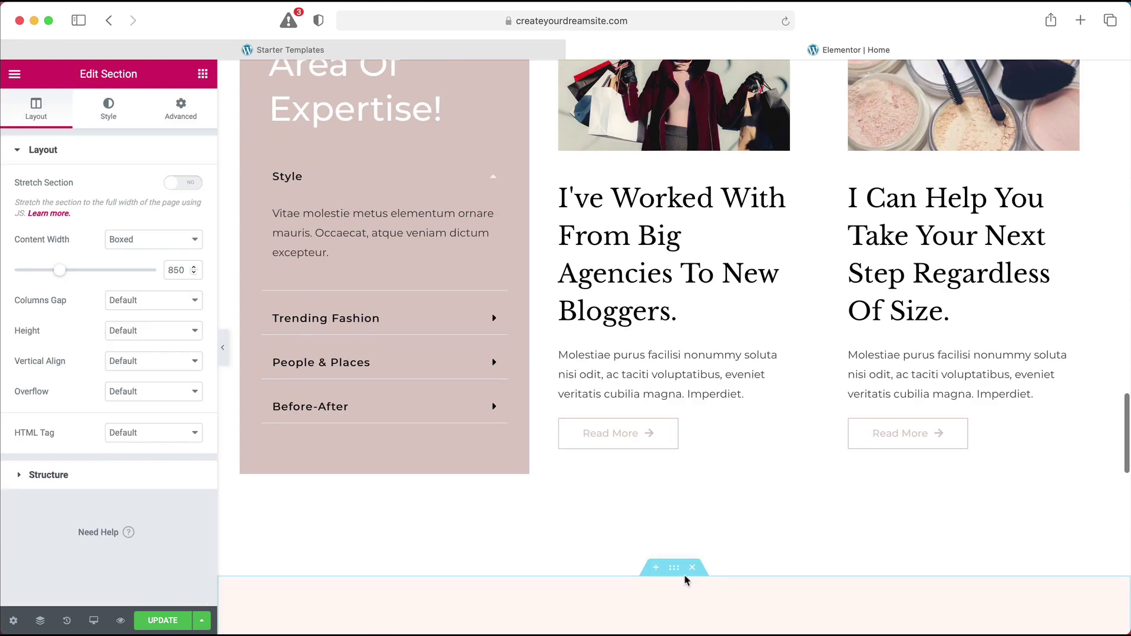
scroll(685, 581, down, 15)
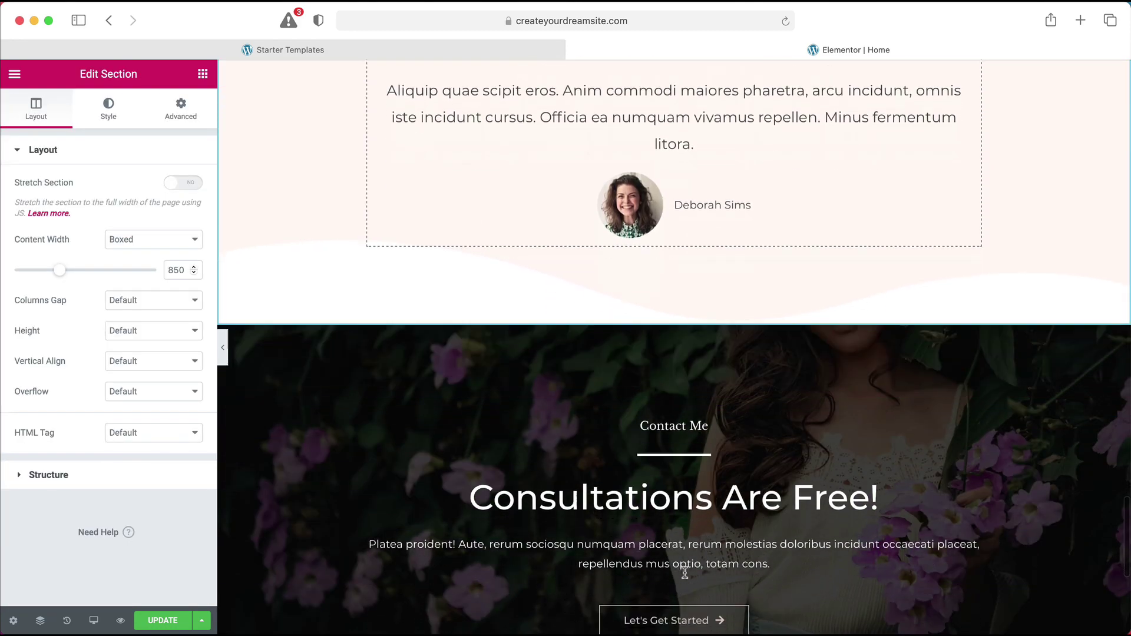
scroll(684, 571, up, 20)
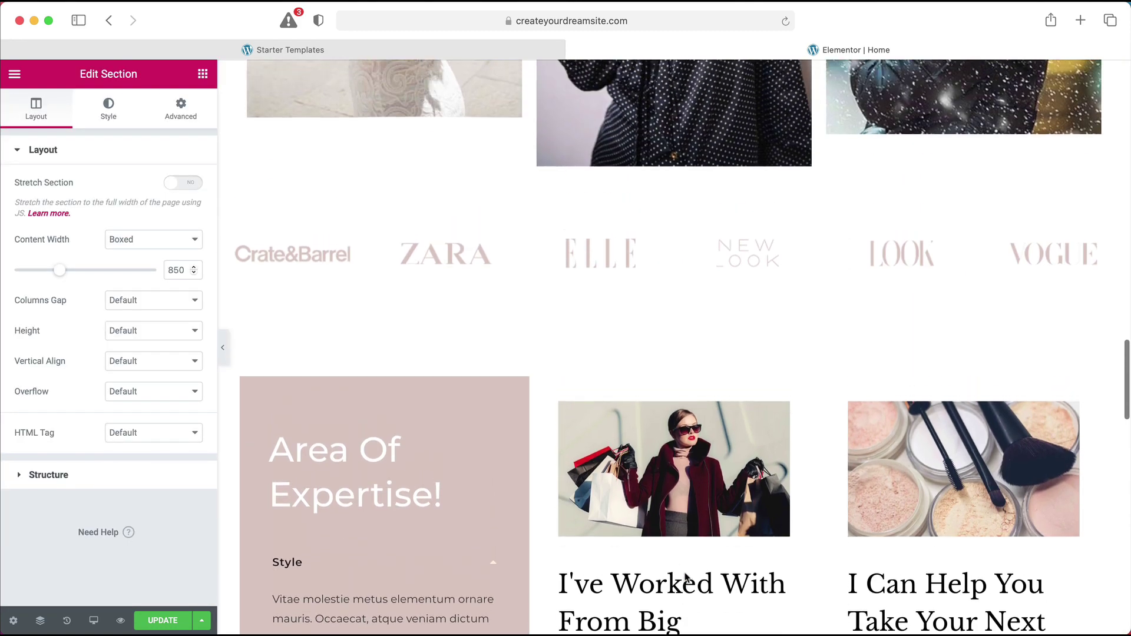
scroll(685, 572, up, 8)
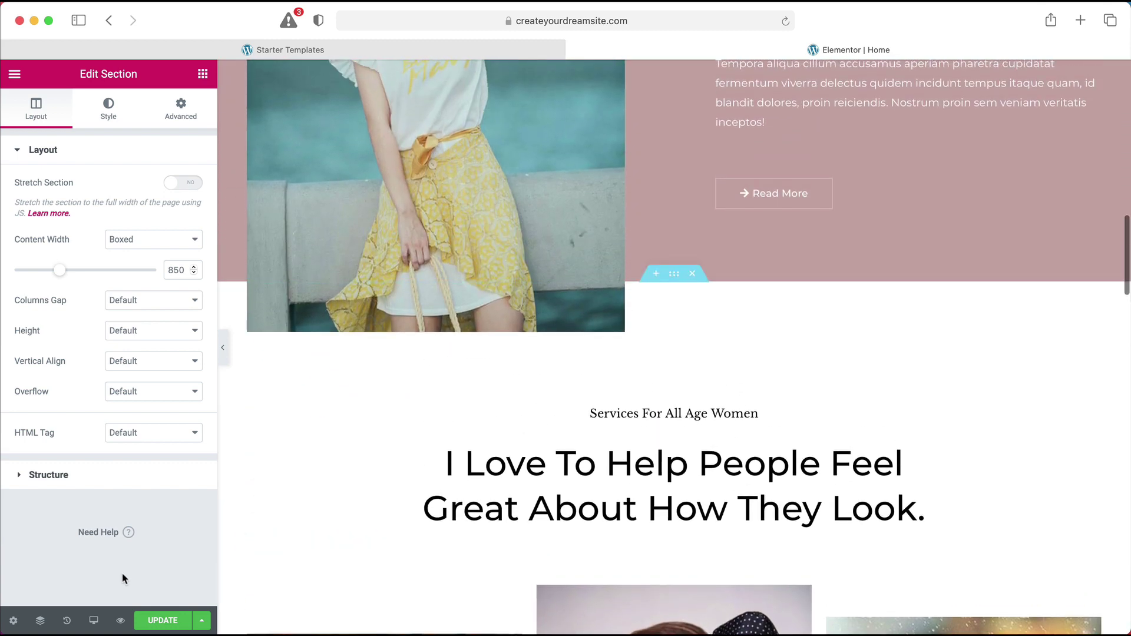
- Revert all page edits to the Editing Started state in the history, also trying the Heading Typography Edited state
click(81, 622)
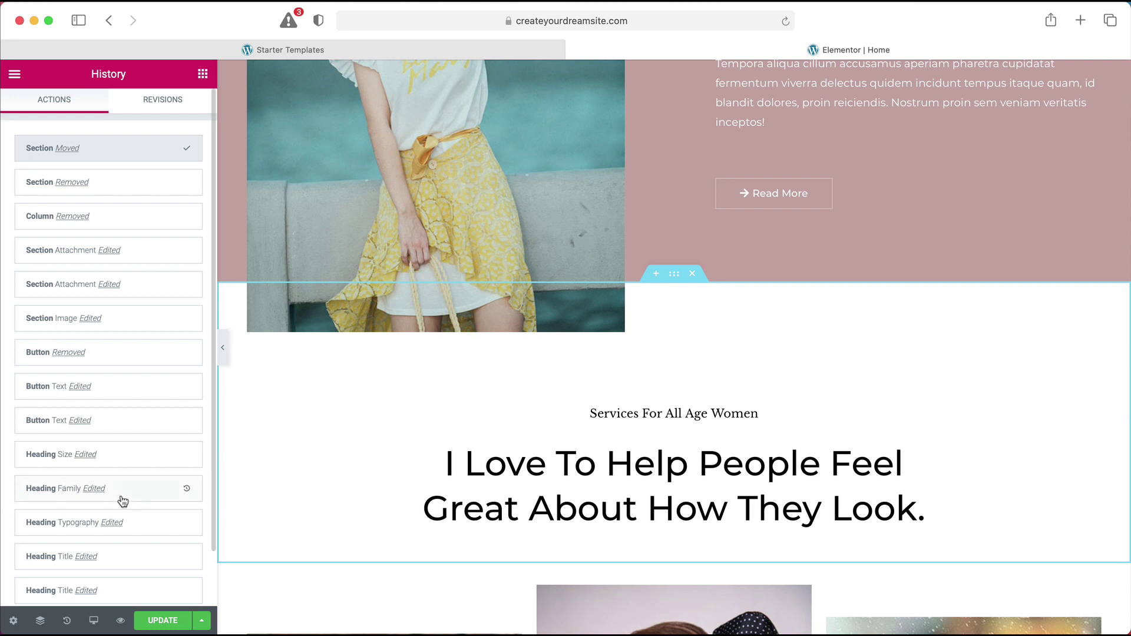
scroll(123, 501, down, 3)
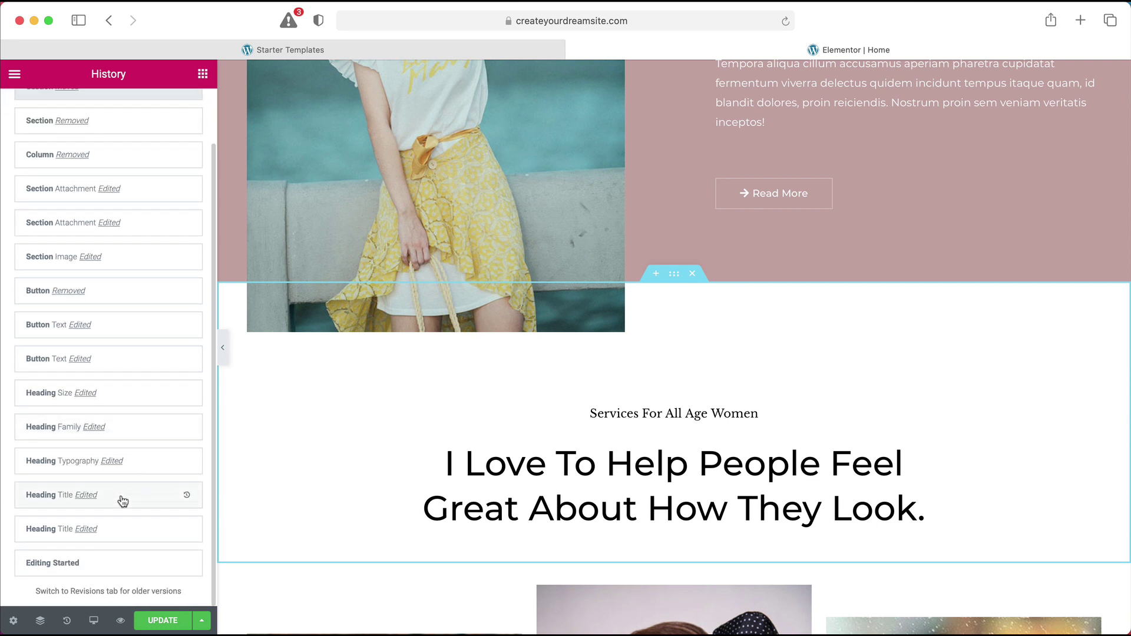
click(109, 557)
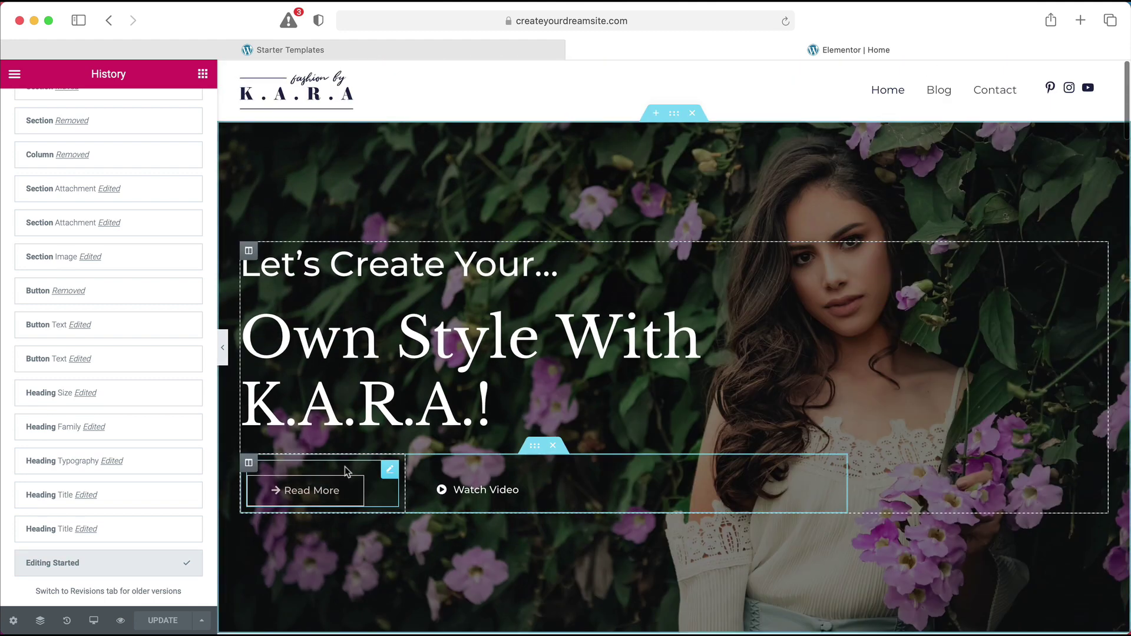
click(104, 464)
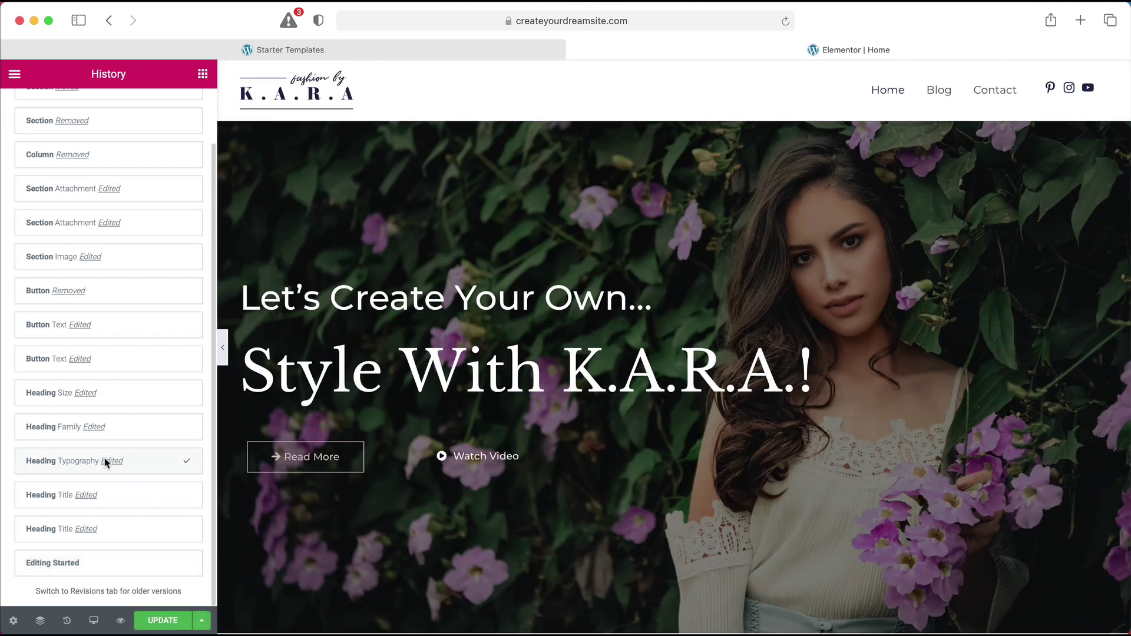
click(127, 428)
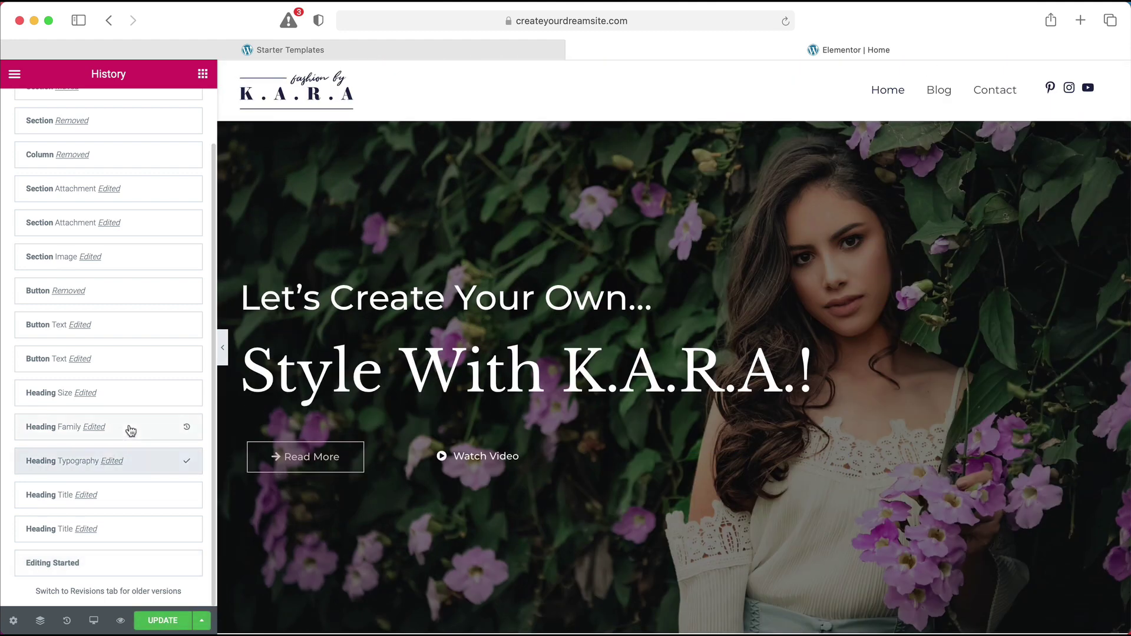
click(108, 557)
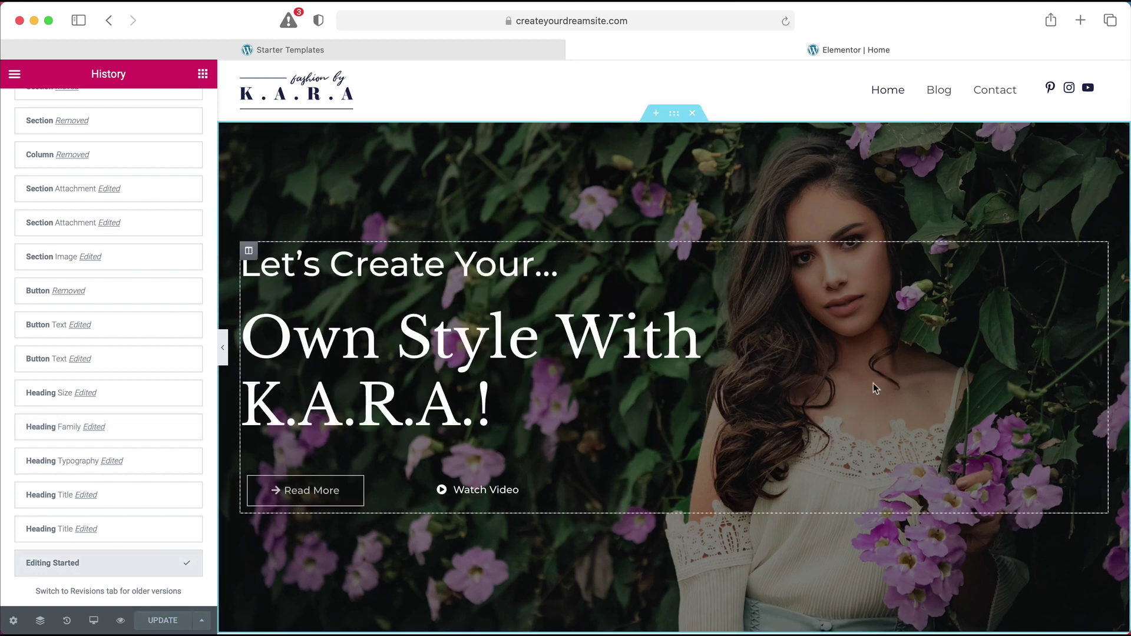
- Open the hero section's background overlay settings and set the overlay color to black (#000000)
scroll(681, 123, down, 1)
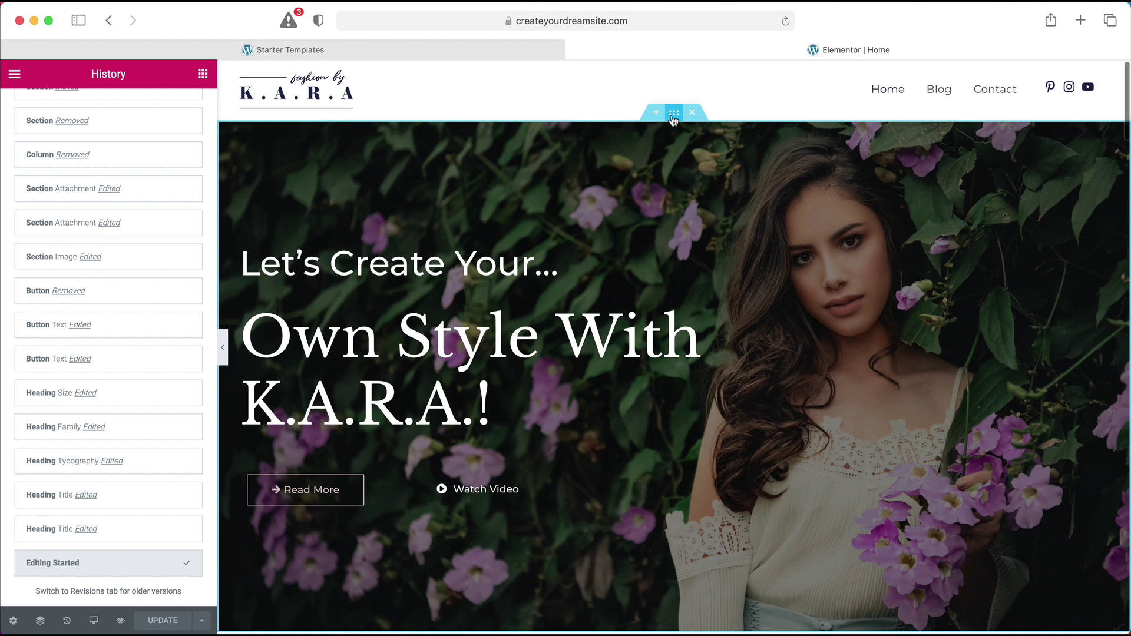
click(674, 120)
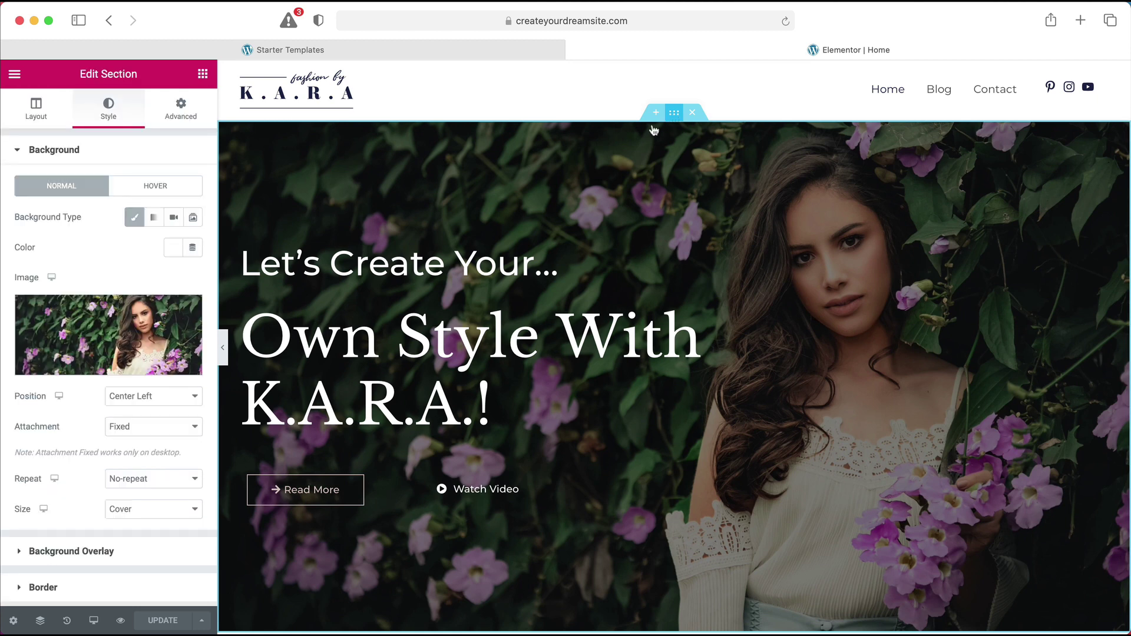
scroll(101, 397, down, 4)
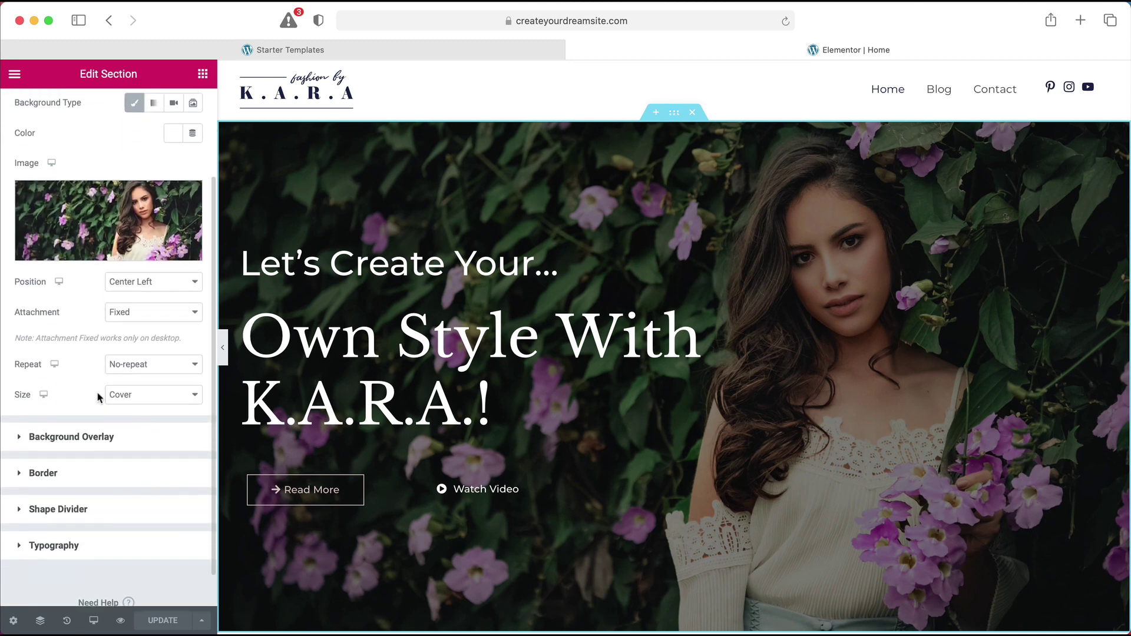
click(69, 430)
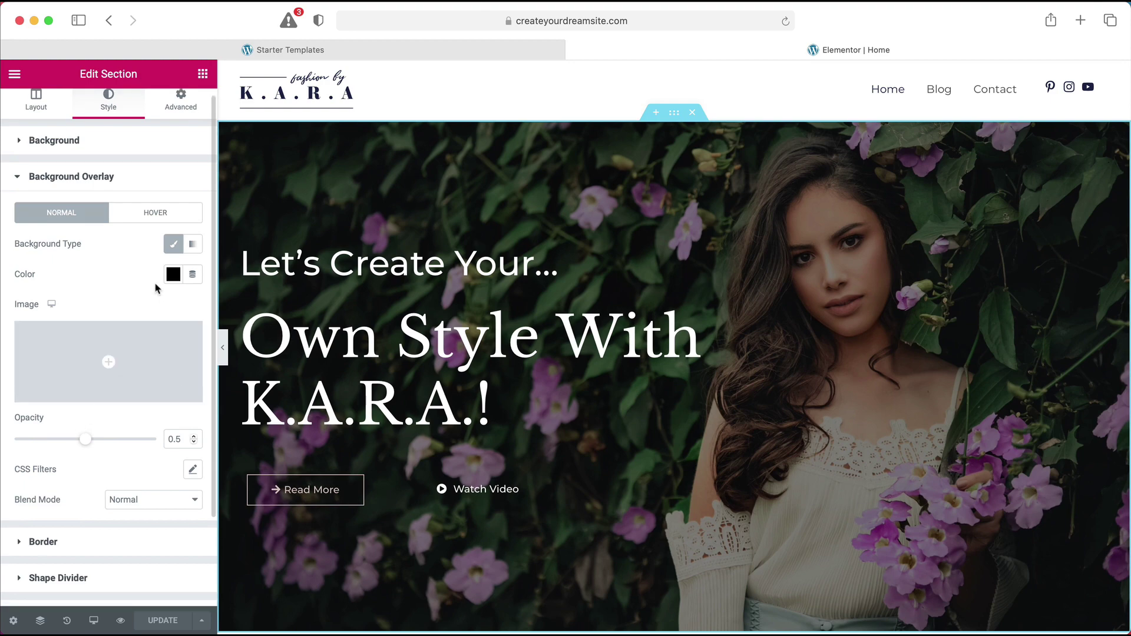
scroll(176, 280, down, 1)
click(177, 280)
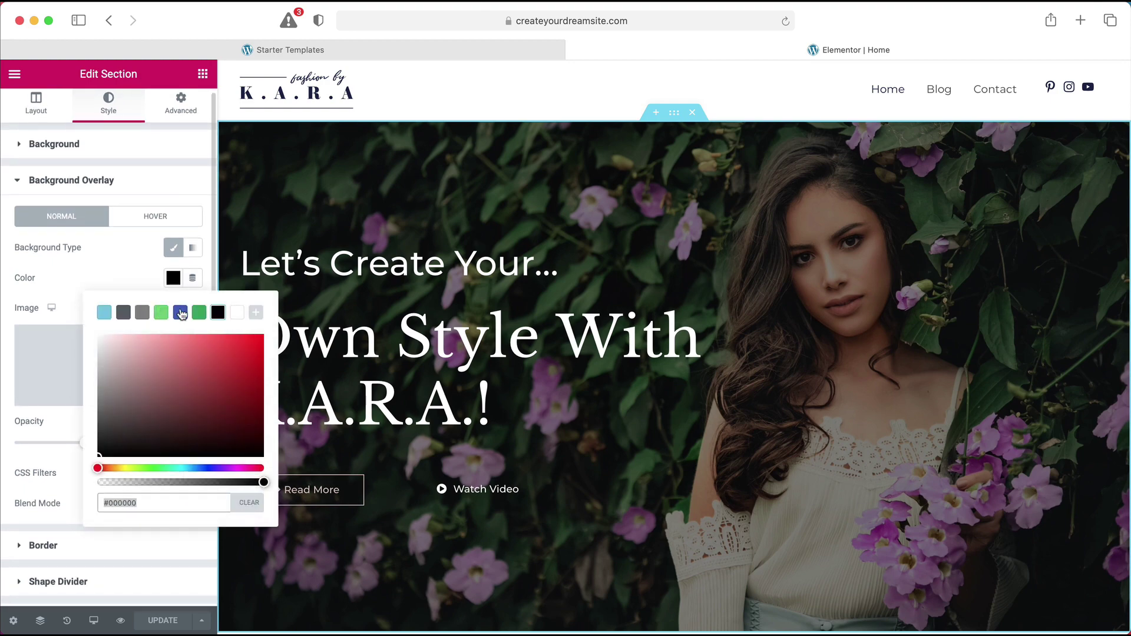
click(199, 313)
click(218, 313)
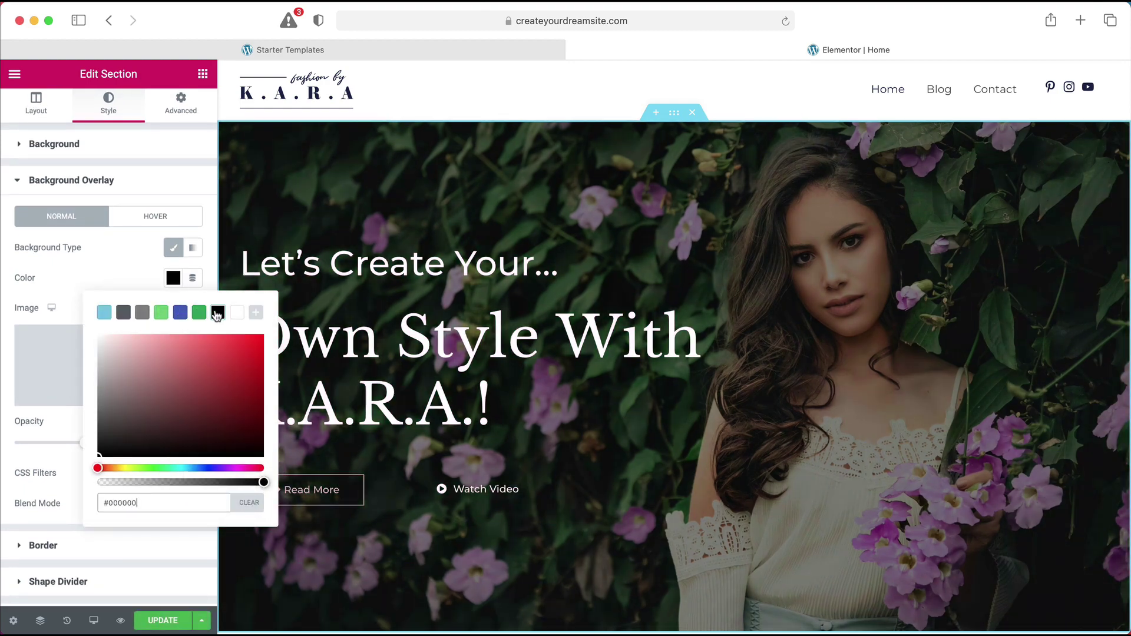
click(134, 268)
scroll(173, 254, up, 1)
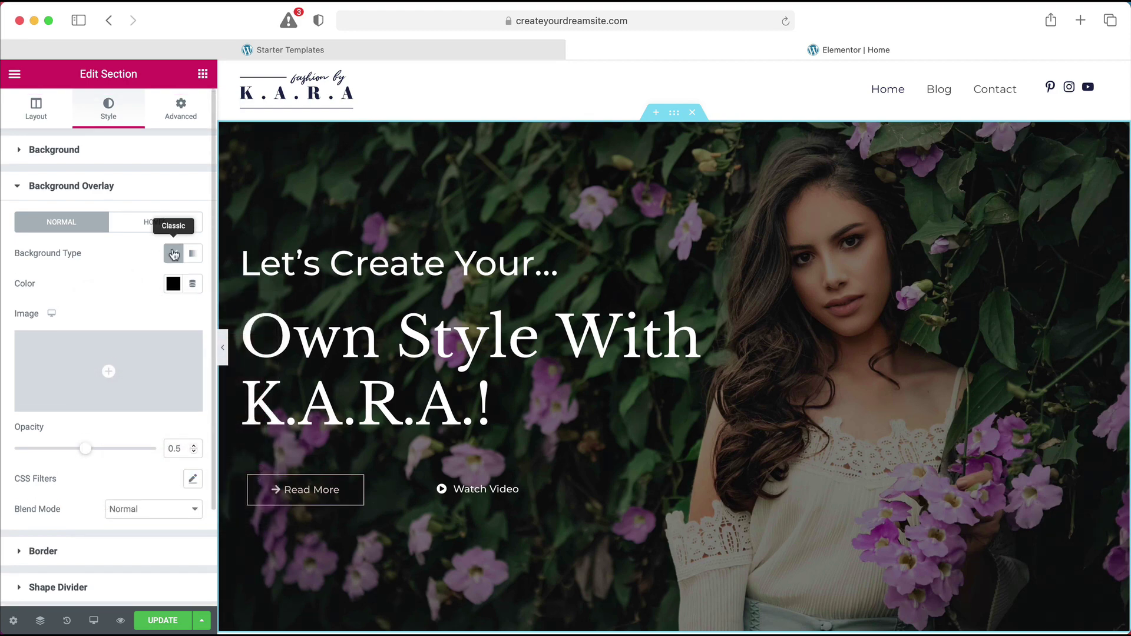
- Compare the hero image without and with its Classic background overlay, and try the overlay's opacity control
click(174, 253)
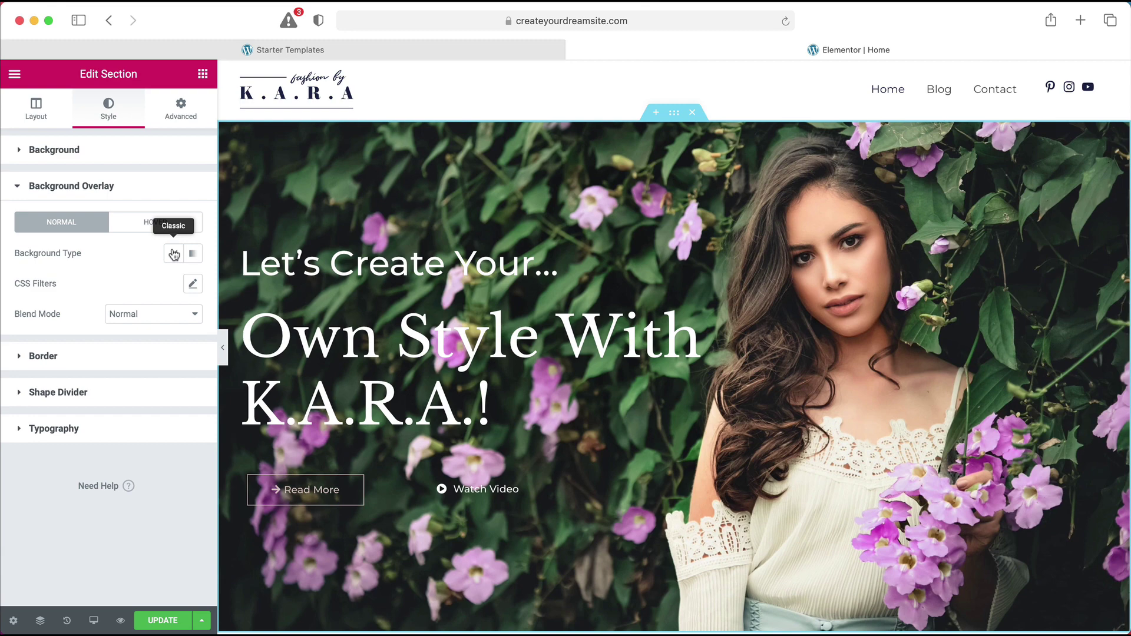
click(174, 253)
mouse_move(85, 451)
mouse_down()
mouse_move(38, 451)
mouse_move(85, 455)
mouse_up()
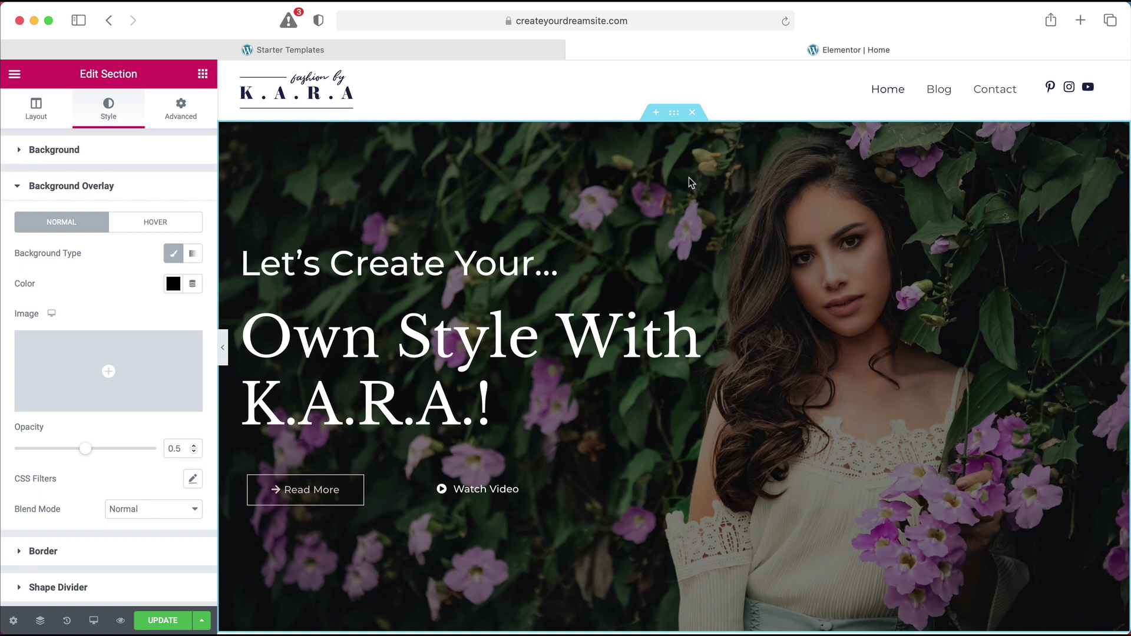
- Update the home page with the hero overlay and preview it, reviewing its sections down to the footer and back
scroll(688, 186, down, 1)
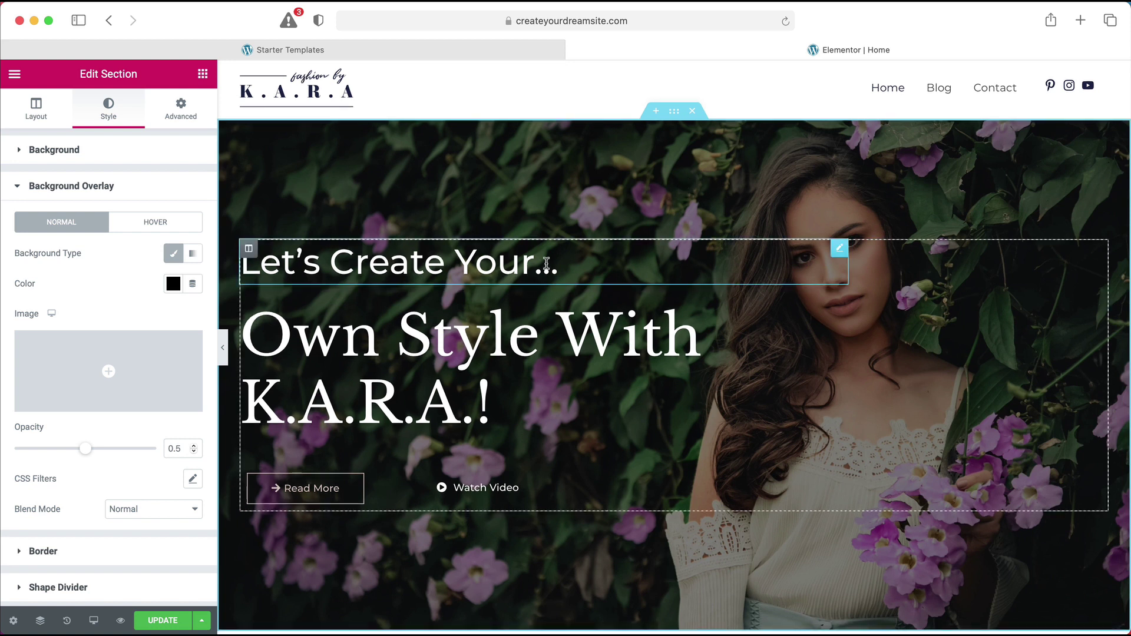
click(168, 622)
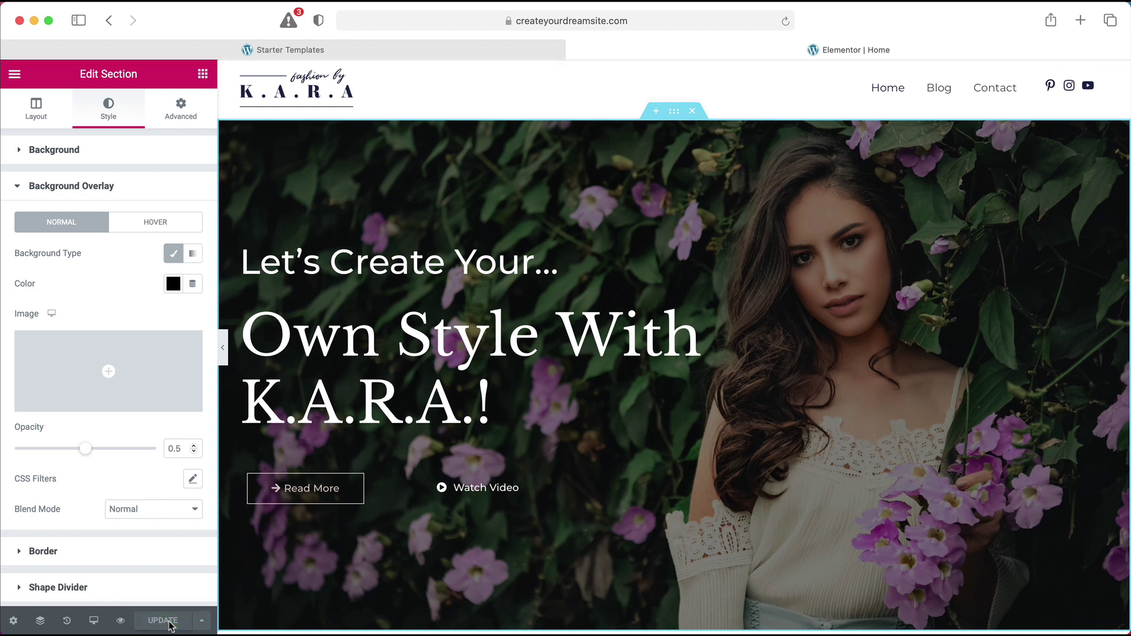
click(121, 621)
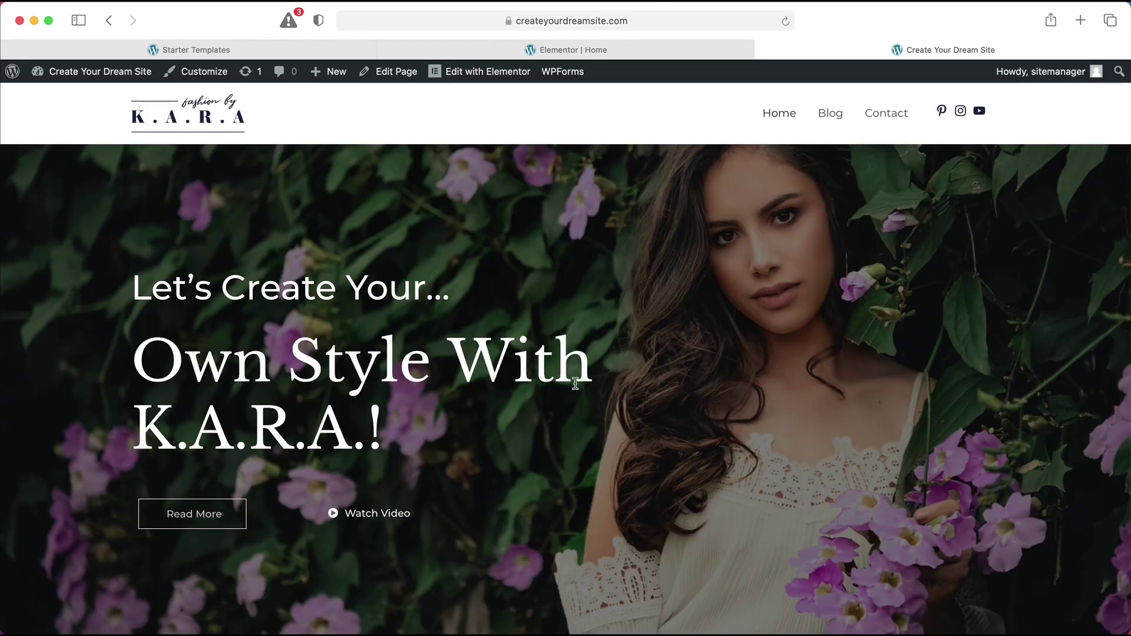
scroll(576, 384, down, 20)
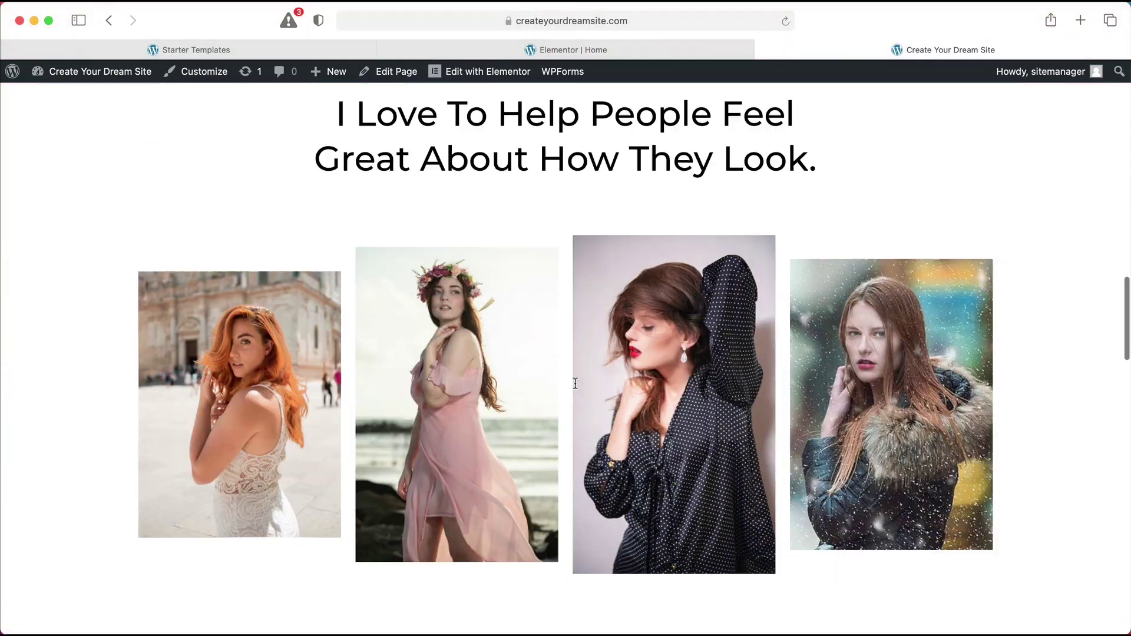
scroll(576, 383, down, 20)
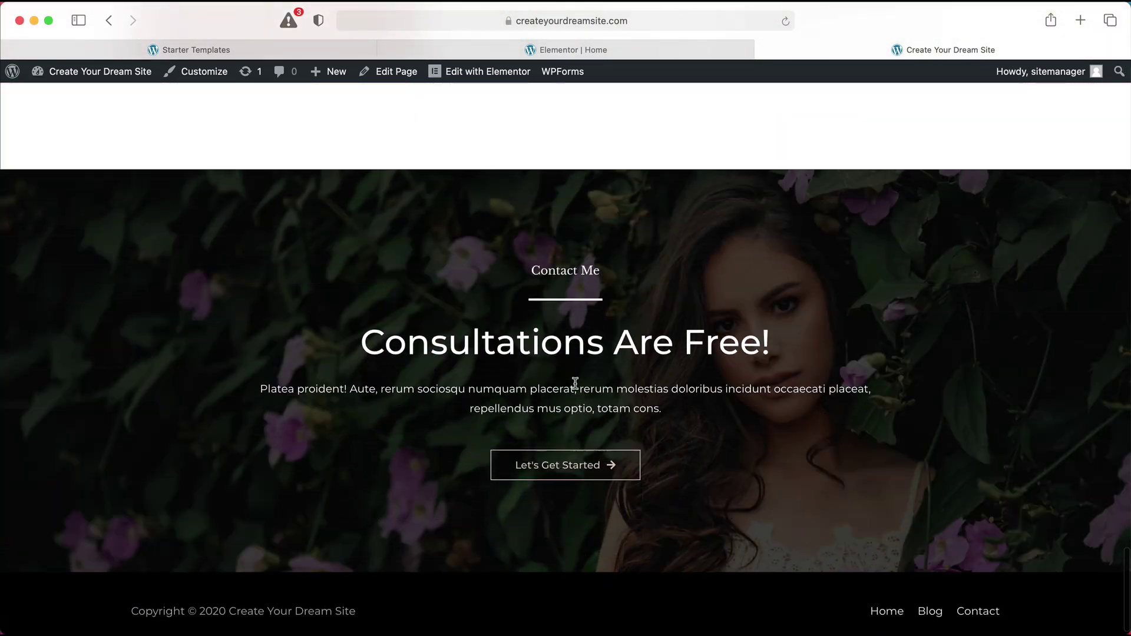
scroll(576, 383, up, 10)
scroll(576, 387, up, 20)
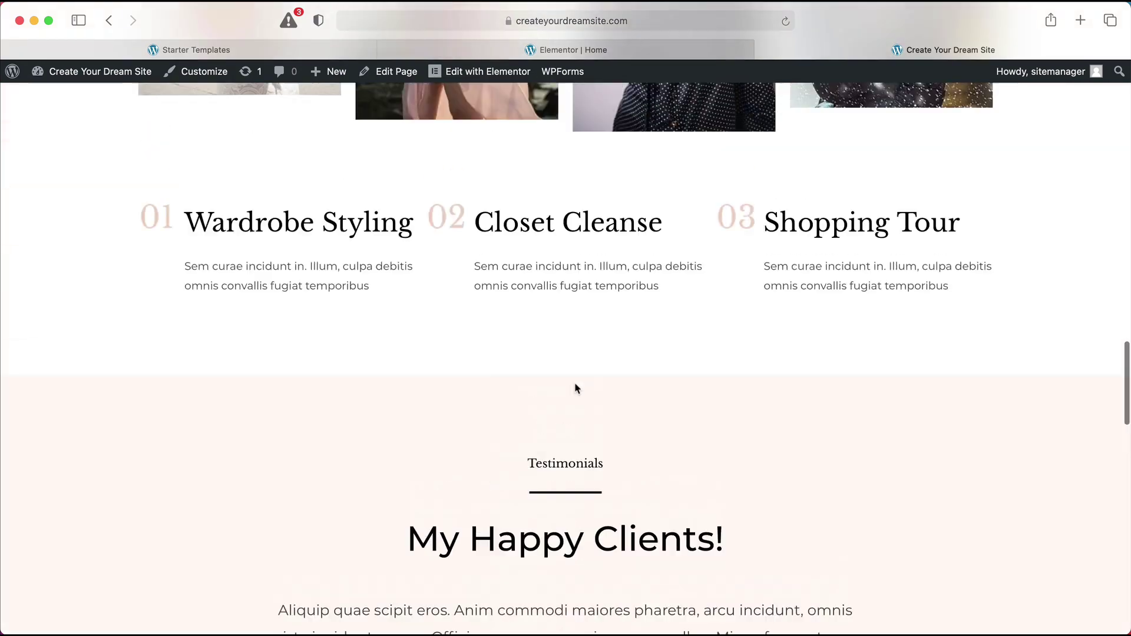
scroll(576, 387, up, 15)
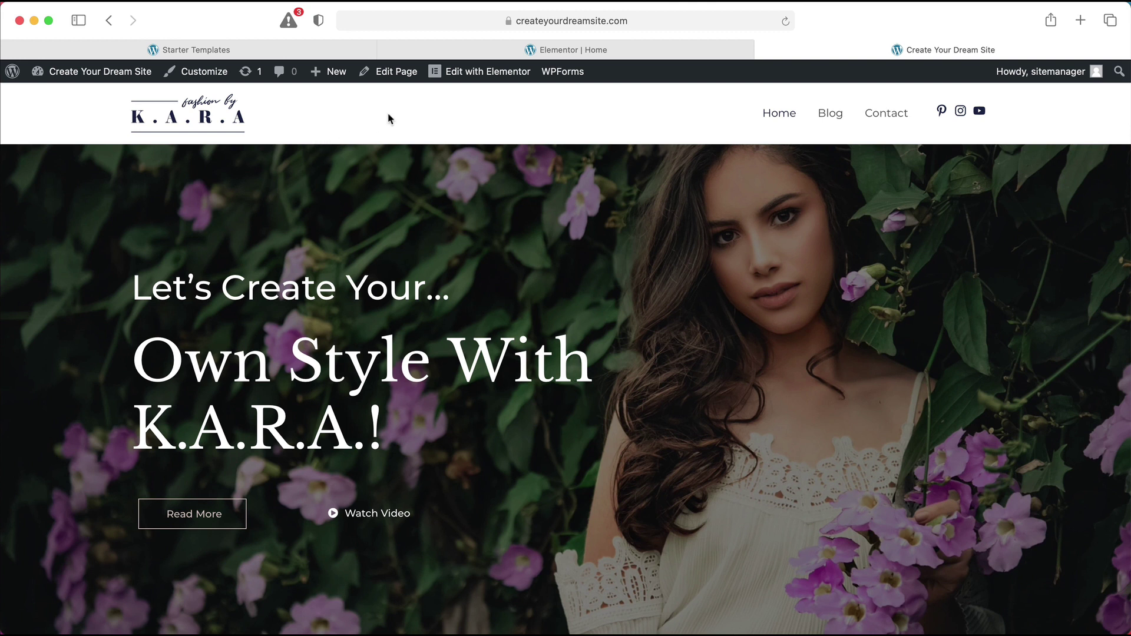
- Open the header logo's Site Identity settings in the Customizer and look at the LogoMakr site as a logo source
click(202, 76)
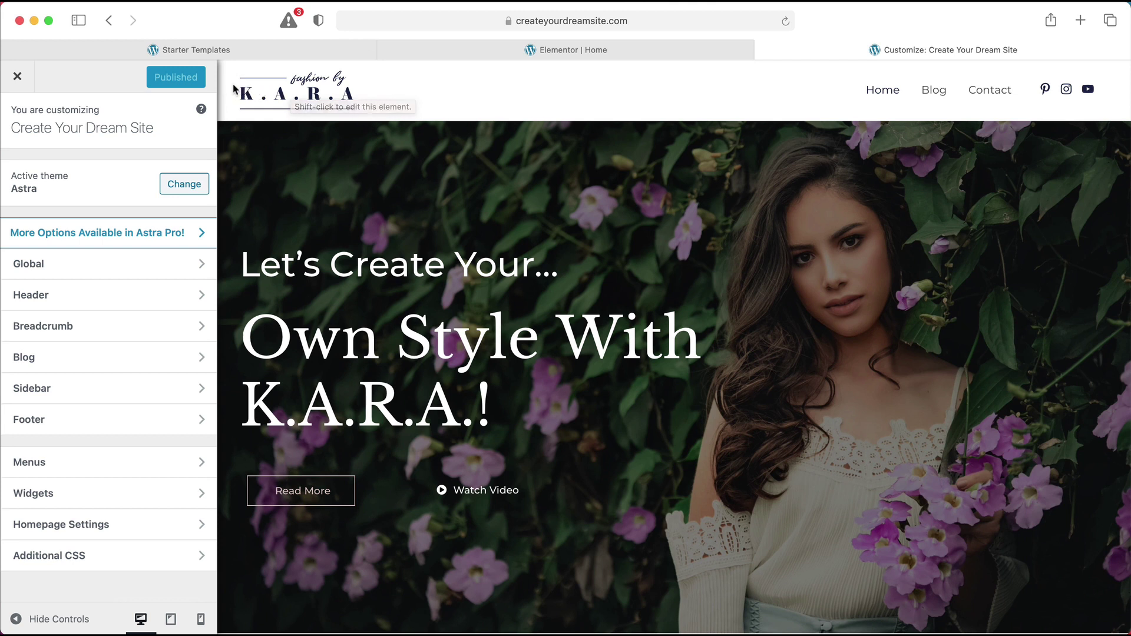
click(229, 86)
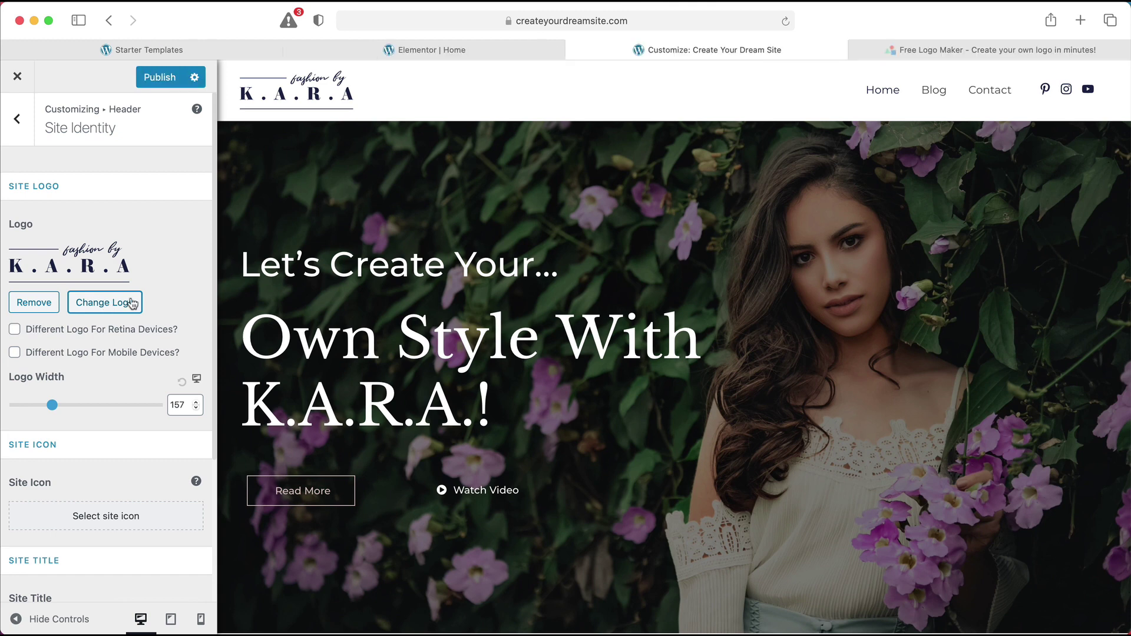
click(960, 53)
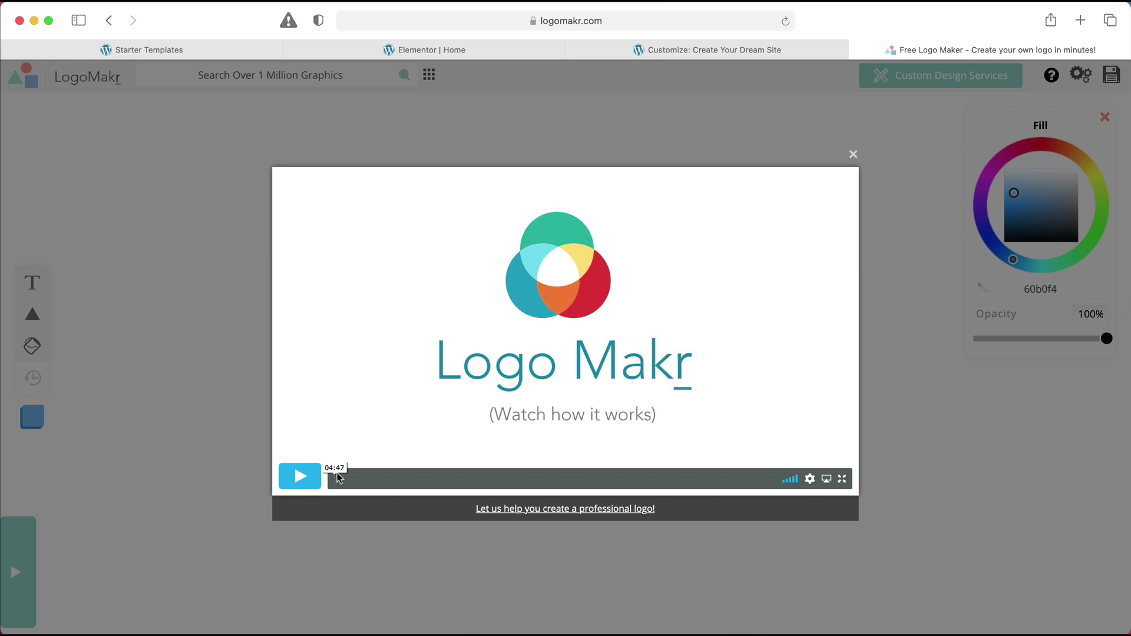
click(690, 51)
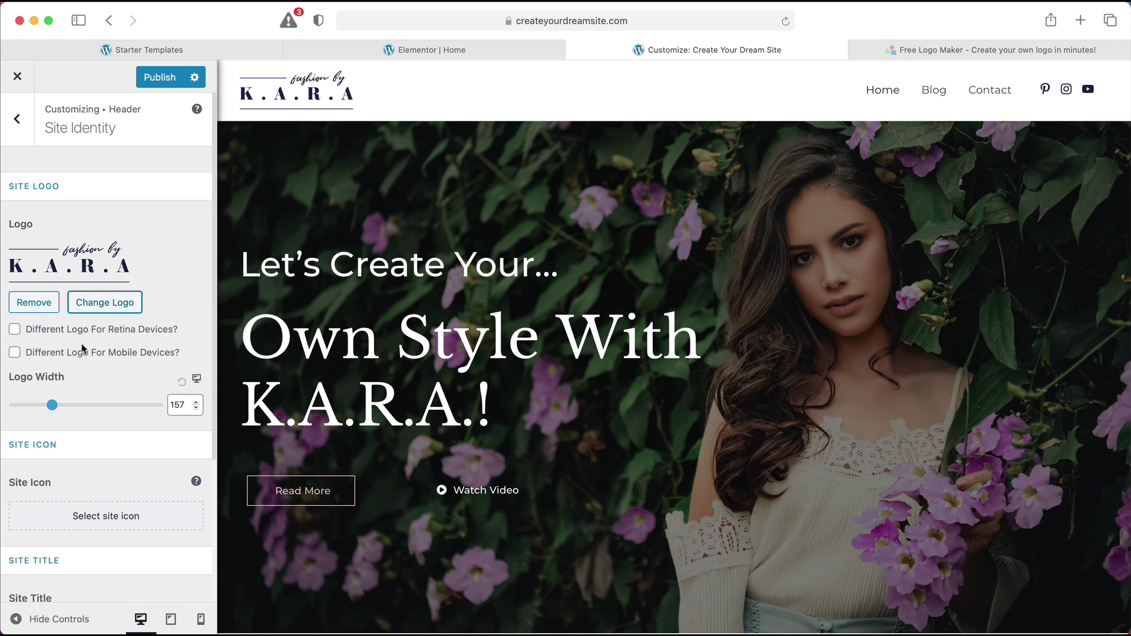
- Try showing the site title in the header in place of the removed logo, with the title's typography adjusted
scroll(84, 350, down, 3)
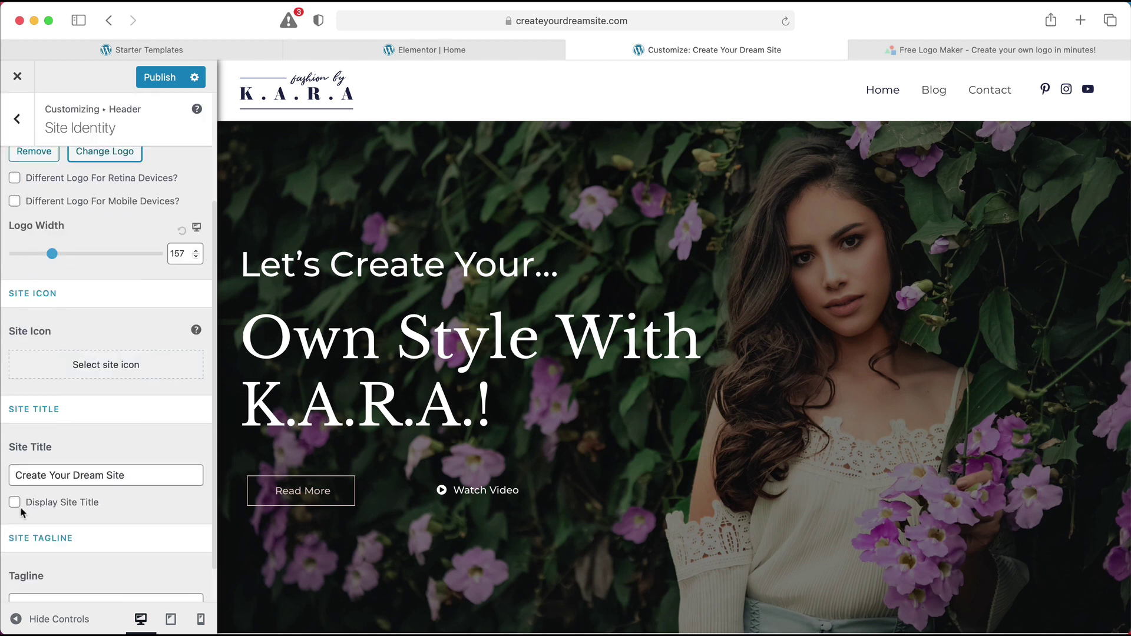
click(14, 504)
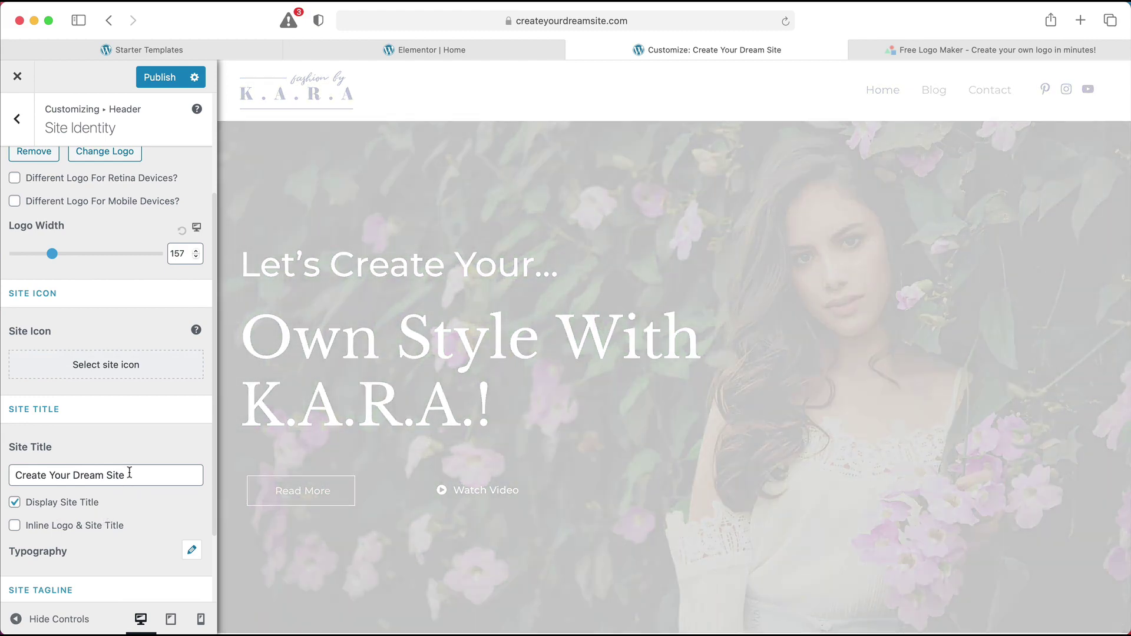
click(129, 472)
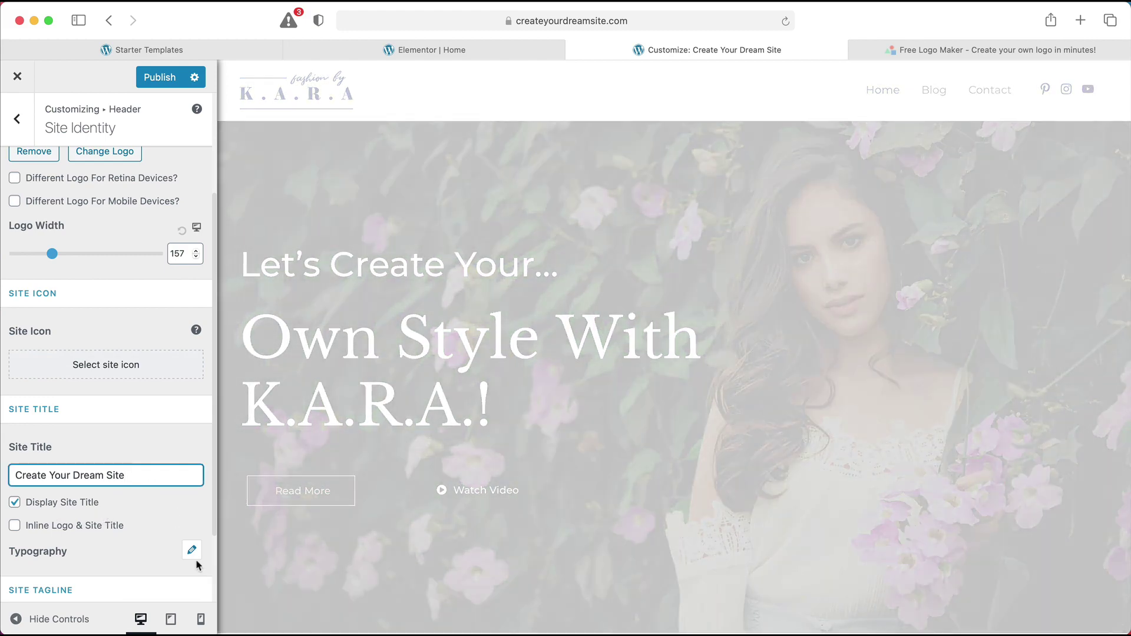
click(192, 550)
scroll(139, 530, down, 3)
click(145, 552)
click(145, 552)
click(145, 552)
click(145, 552)
click(145, 552)
click(144, 551)
scroll(132, 408, up, 3)
scroll(132, 408, up, 4)
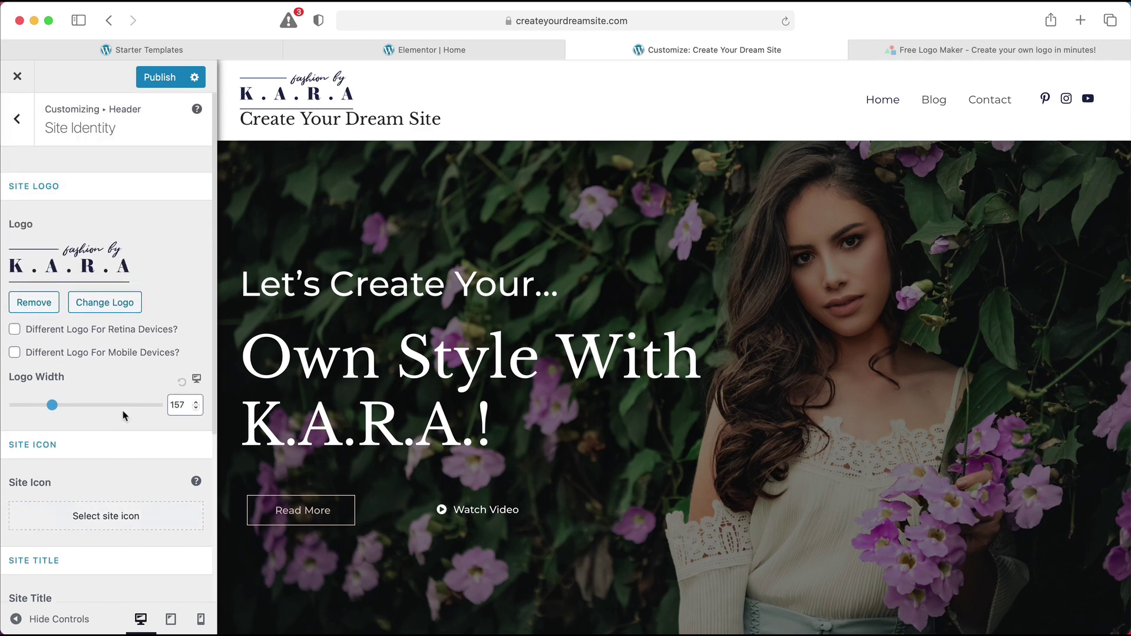
click(36, 302)
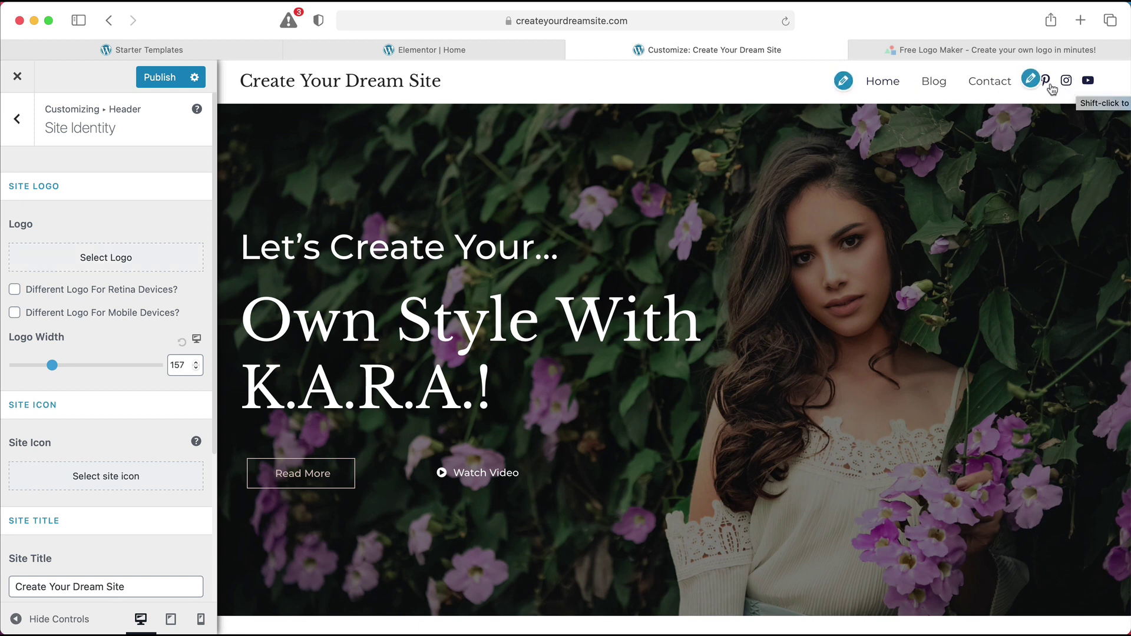
- Examine the first header social profile's title and link settings and search its icon choices for "inst"
click(1029, 82)
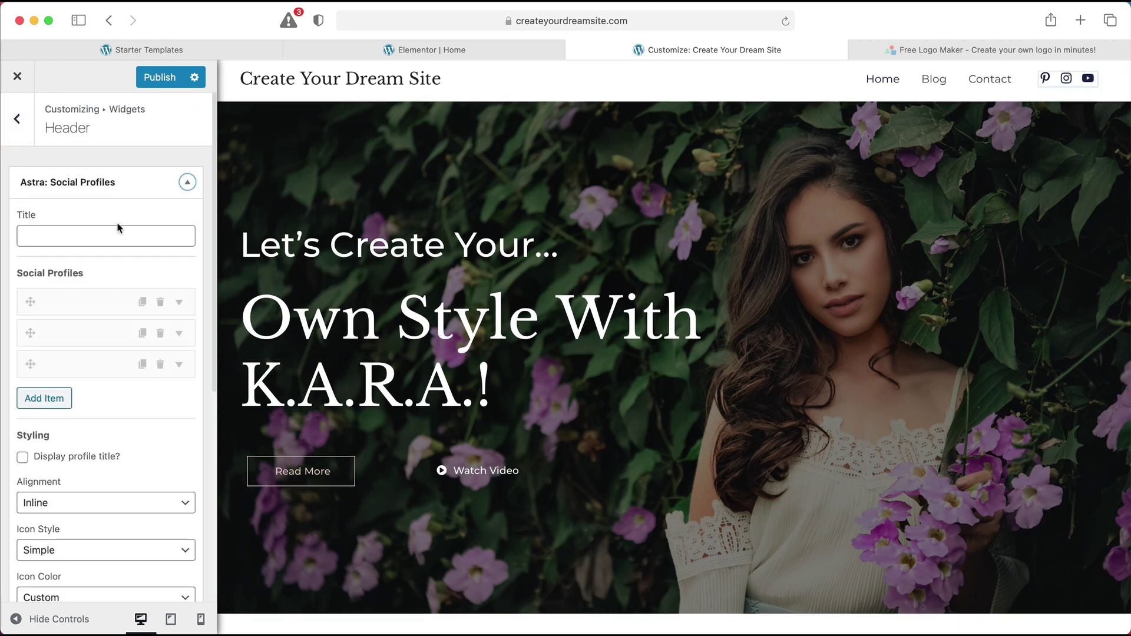
click(77, 302)
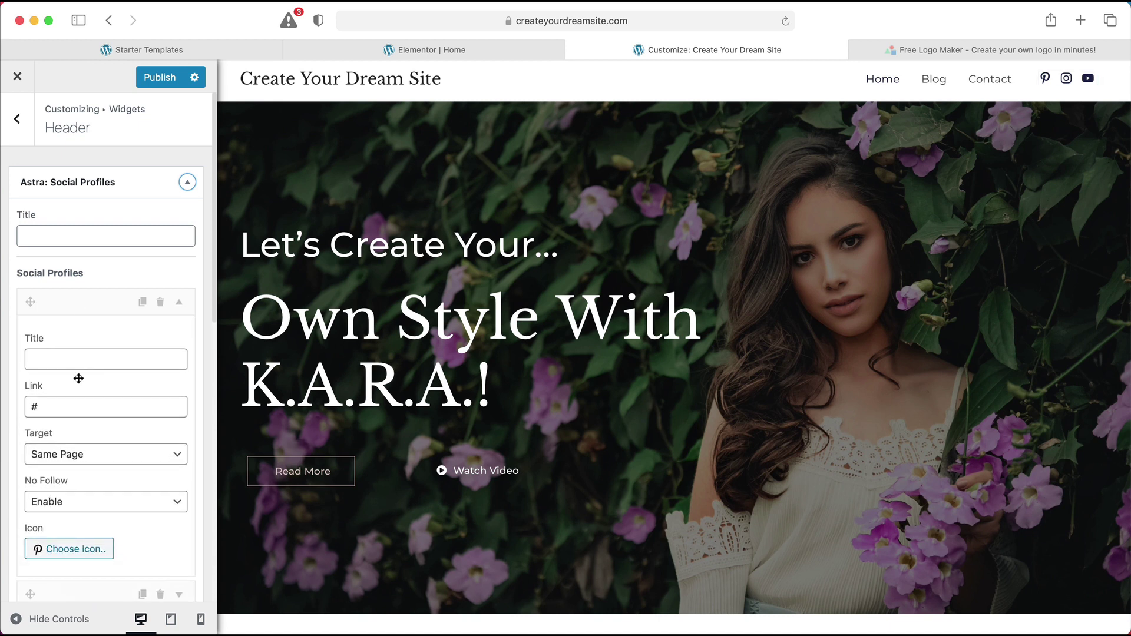
click(101, 357)
click(101, 408)
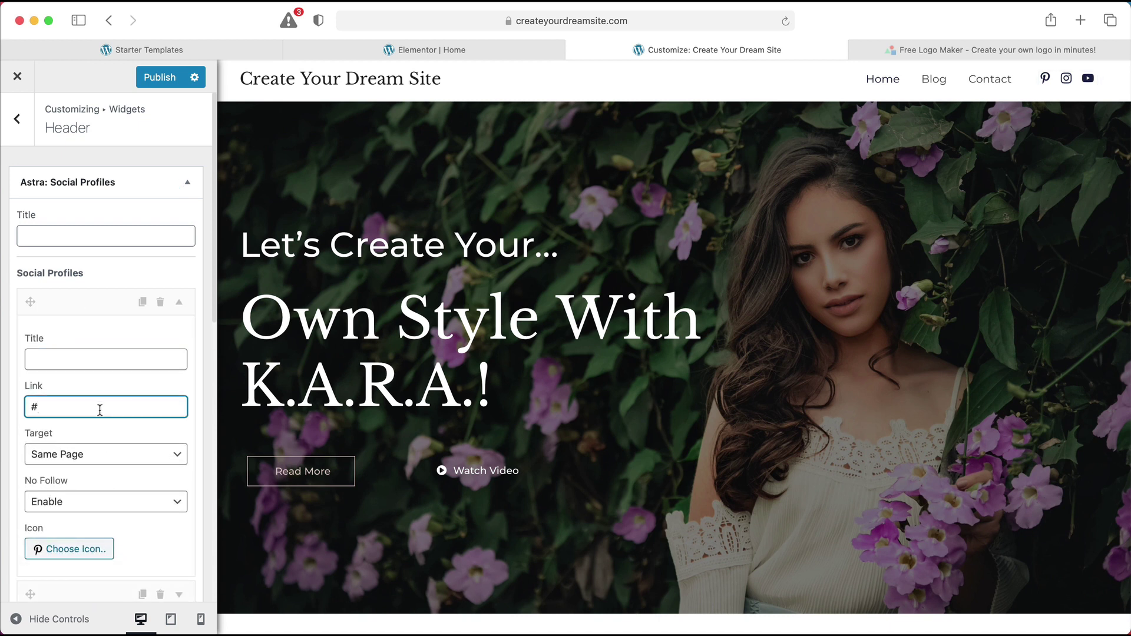
scroll(97, 411, down, 3)
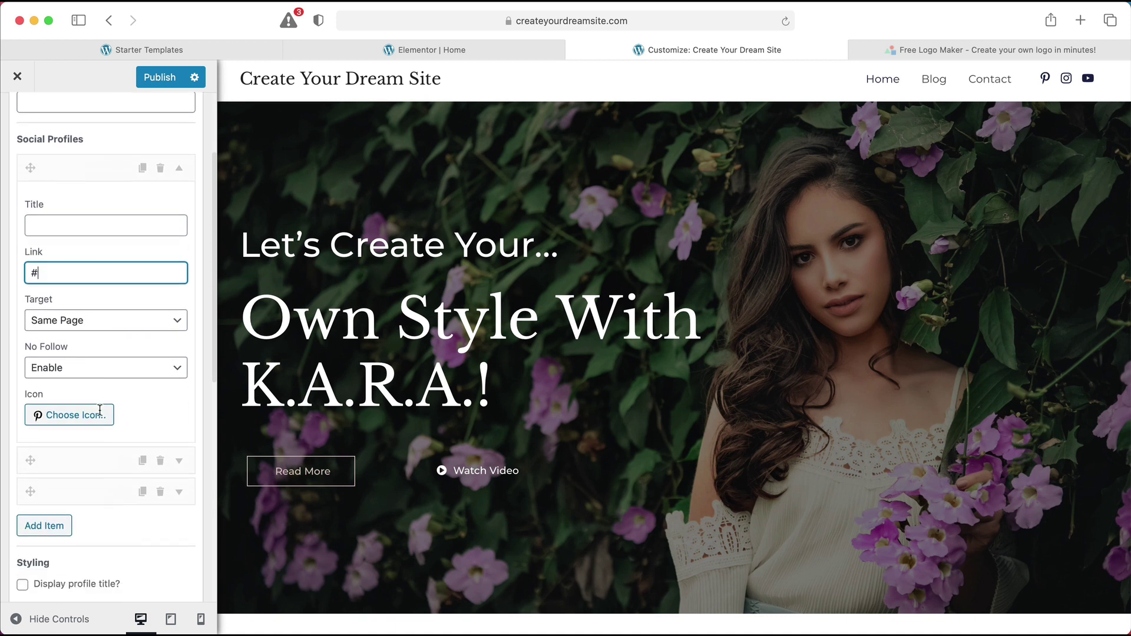
click(66, 420)
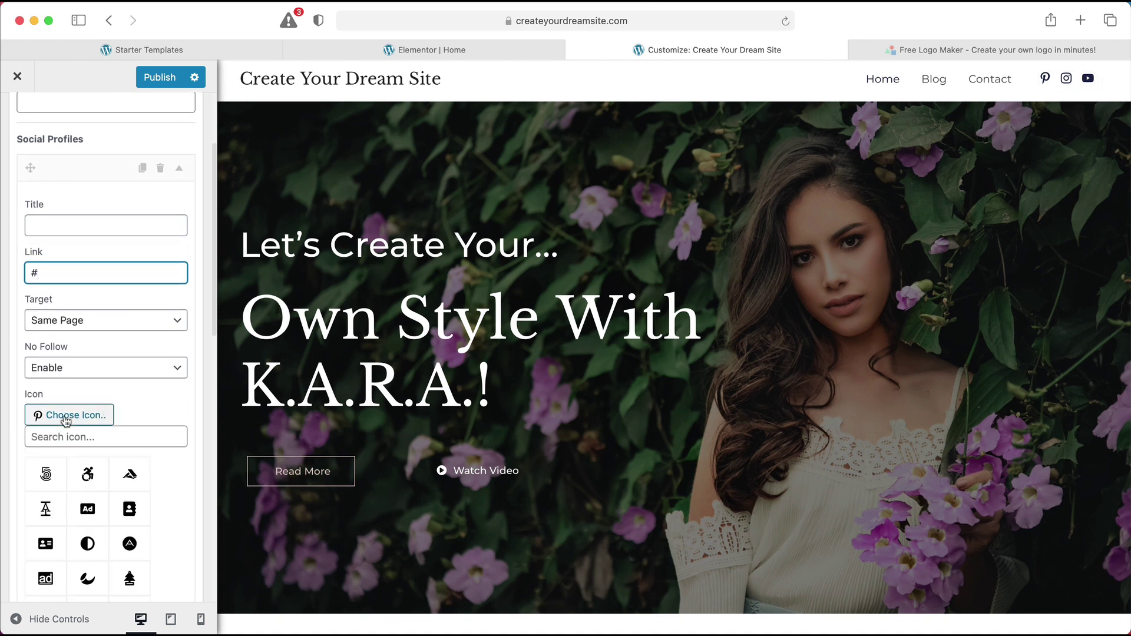
click(89, 436)
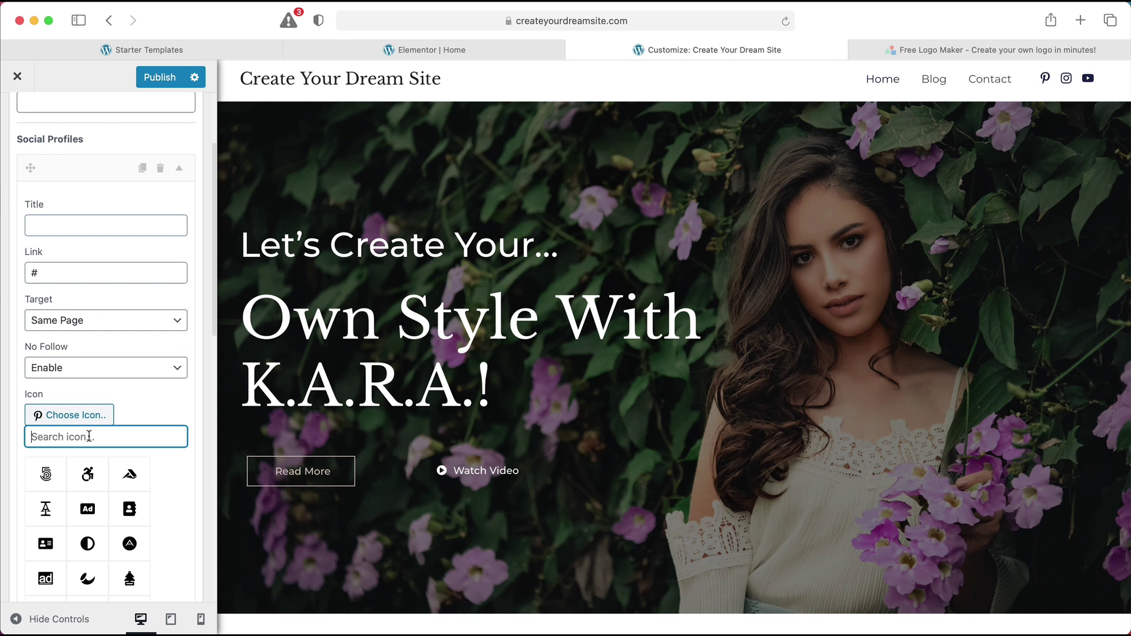
text(inst)
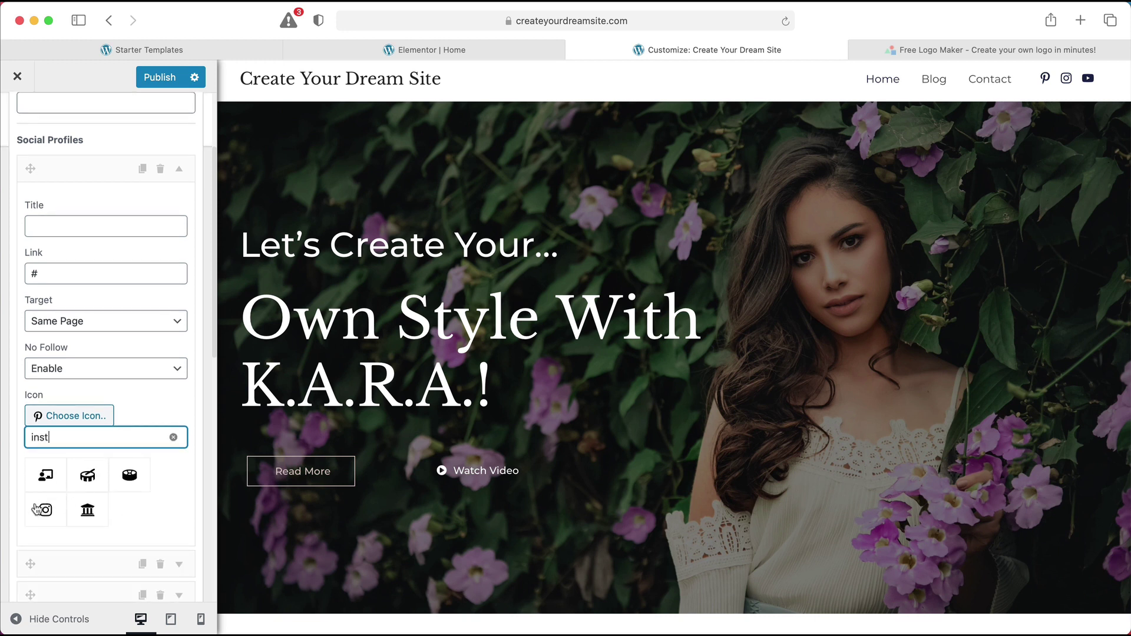
scroll(38, 507, down, 1)
scroll(70, 512, down, 5)
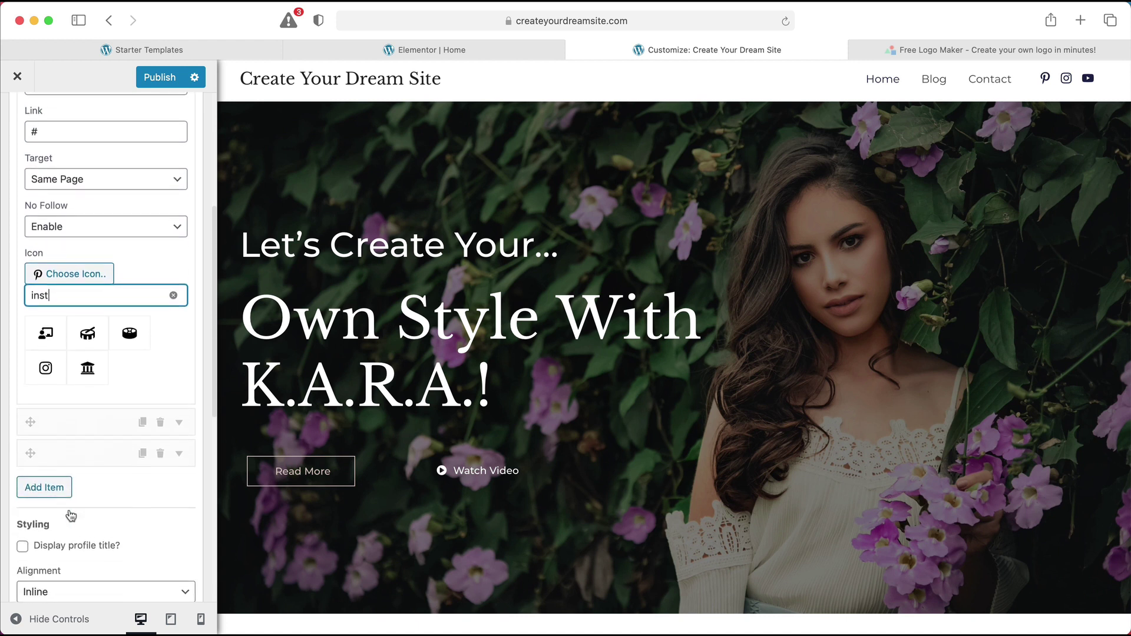
- Inspect the second social profile's link and icon settings, and return to the first profile's link
click(97, 409)
scroll(101, 432, down, 2)
scroll(100, 431, down, 2)
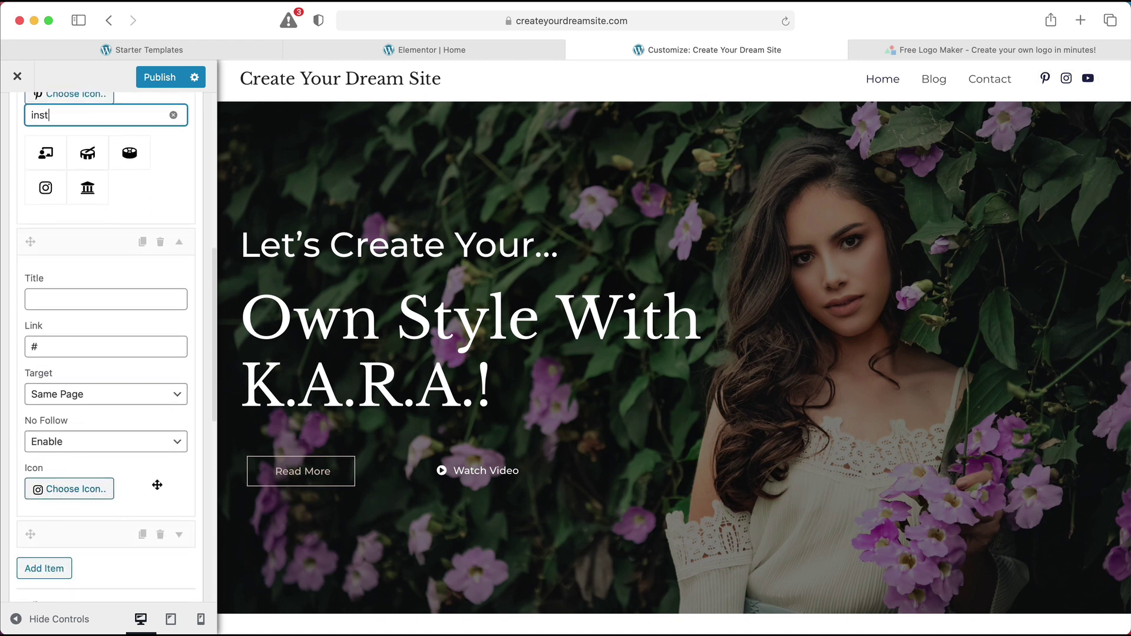
scroll(157, 483, up, 5)
scroll(101, 321, up, 3)
click(101, 335)
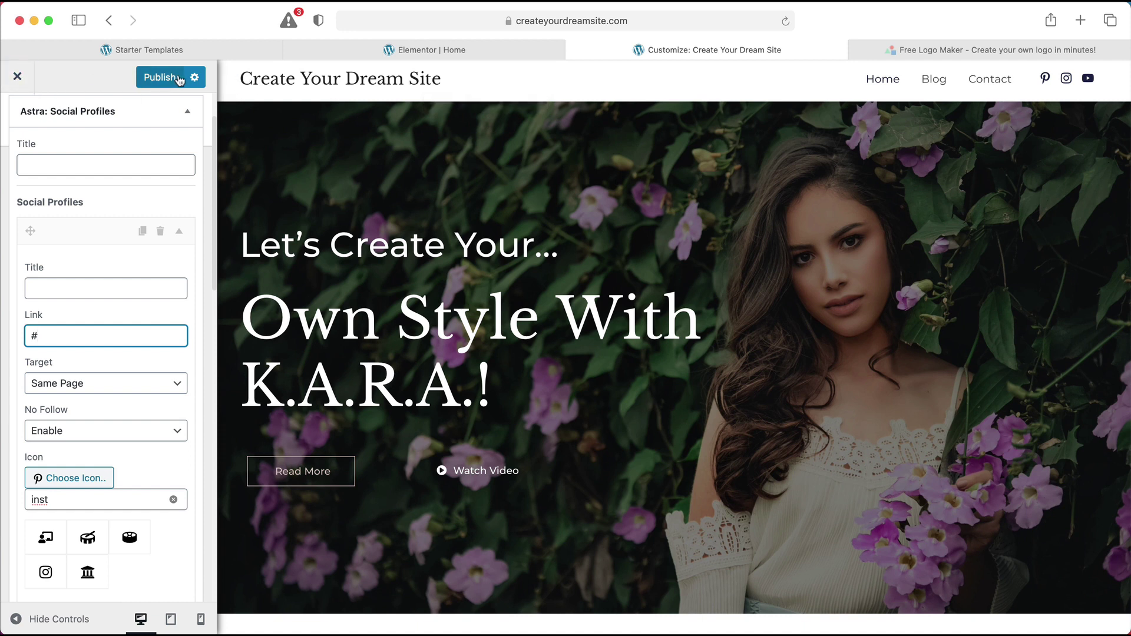
- Leave the Customizer without publishing, discarding the changes, and check the home page's footer copyright line
click(17, 76)
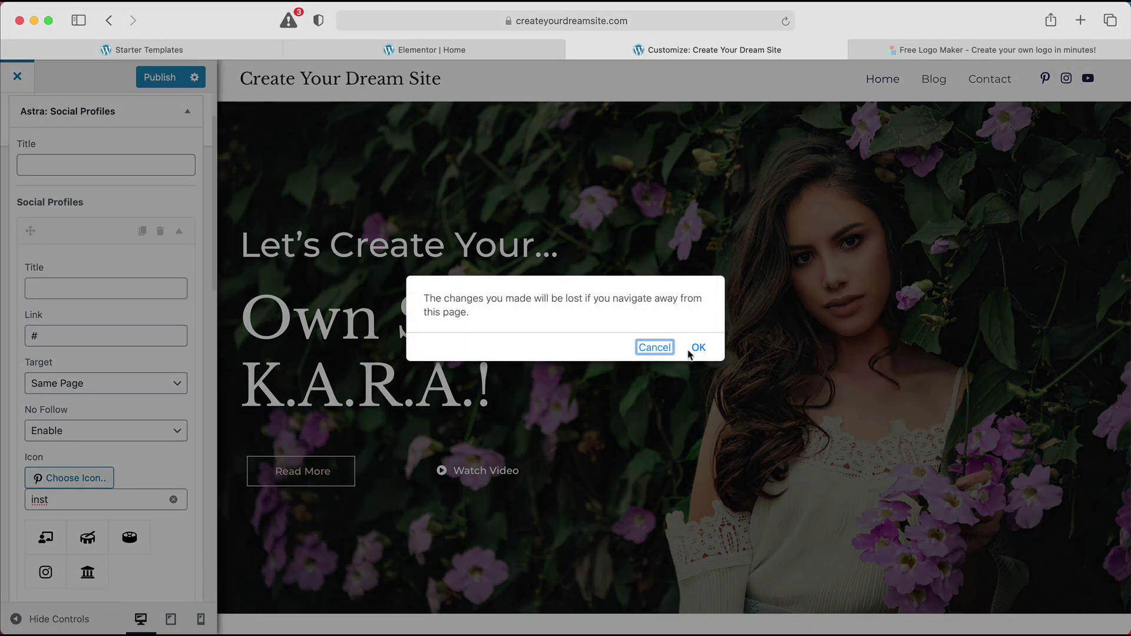
click(689, 351)
scroll(539, 346, down, 15)
scroll(539, 346, down, 20)
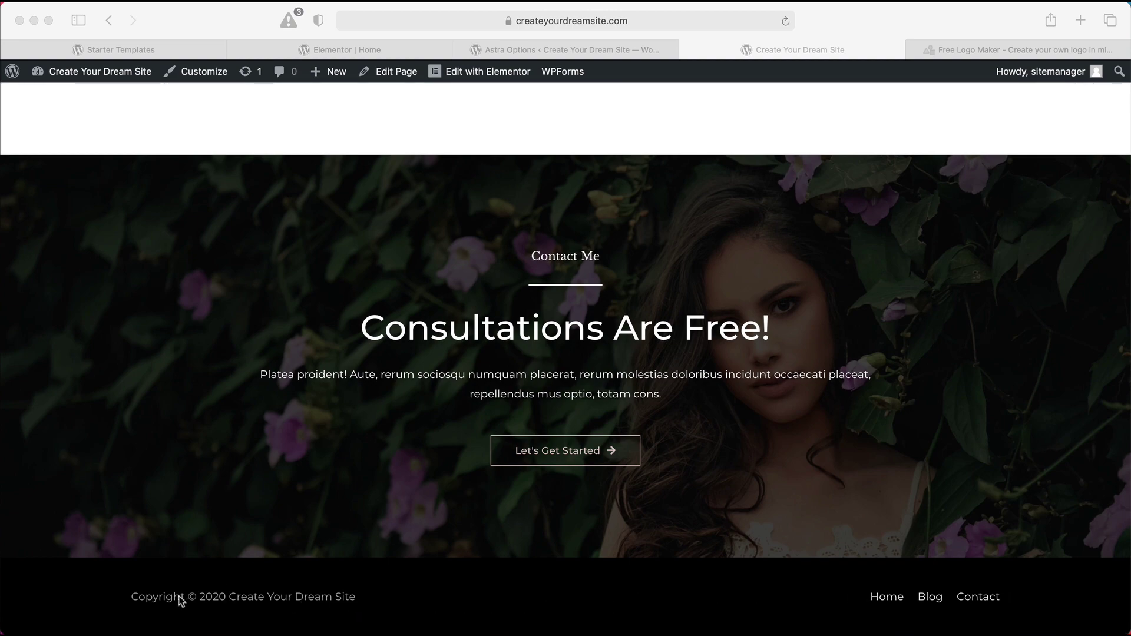
scroll(399, 497, up, 20)
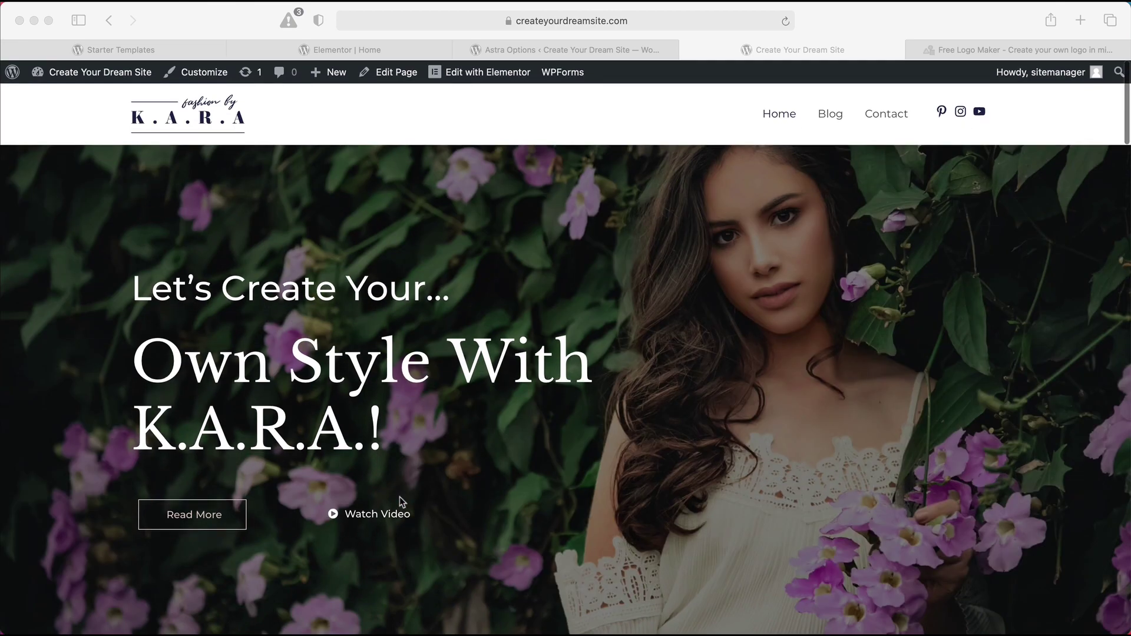
- Examine the Footer Bar's Section 1 custom text in the Customizer against the page's footer, and close the Customizer
click(200, 77)
click(200, 76)
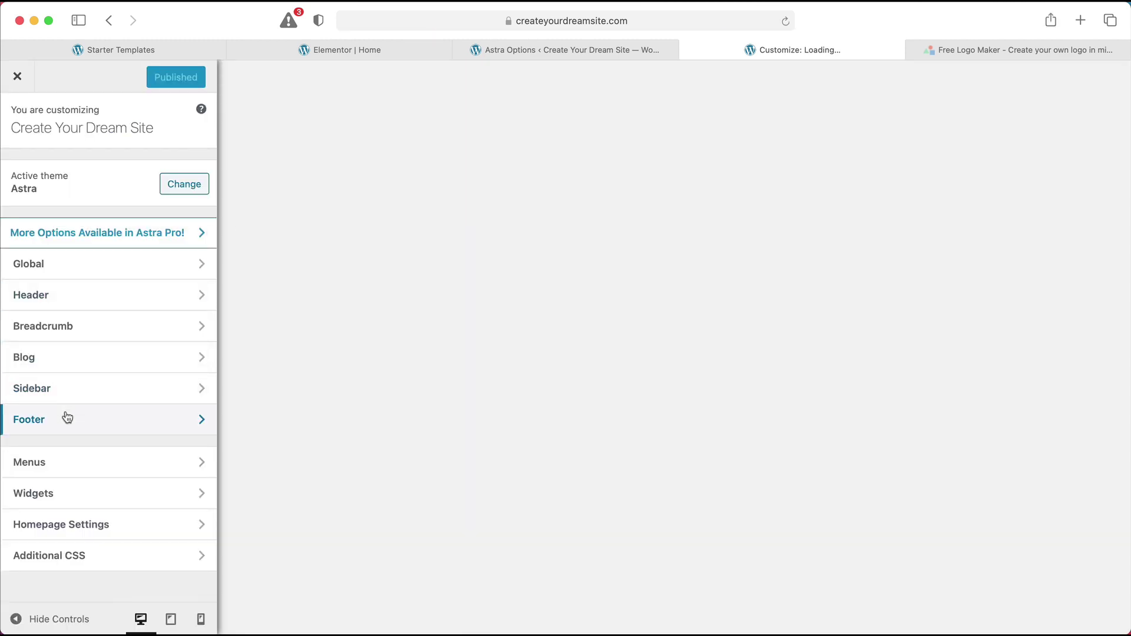
click(66, 419)
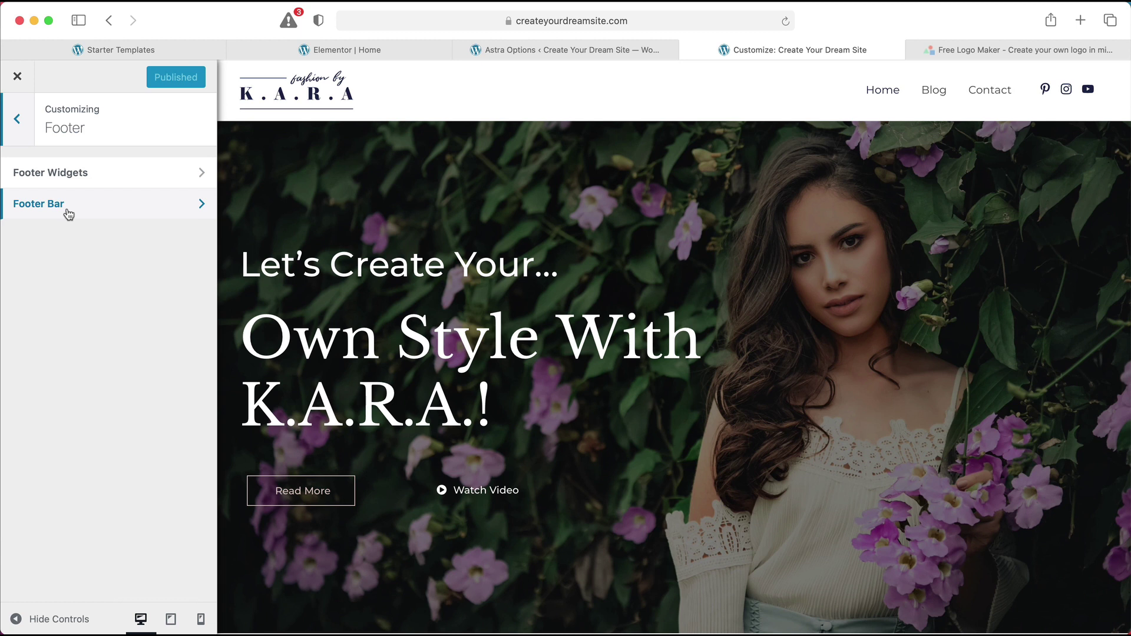
click(68, 214)
click(68, 382)
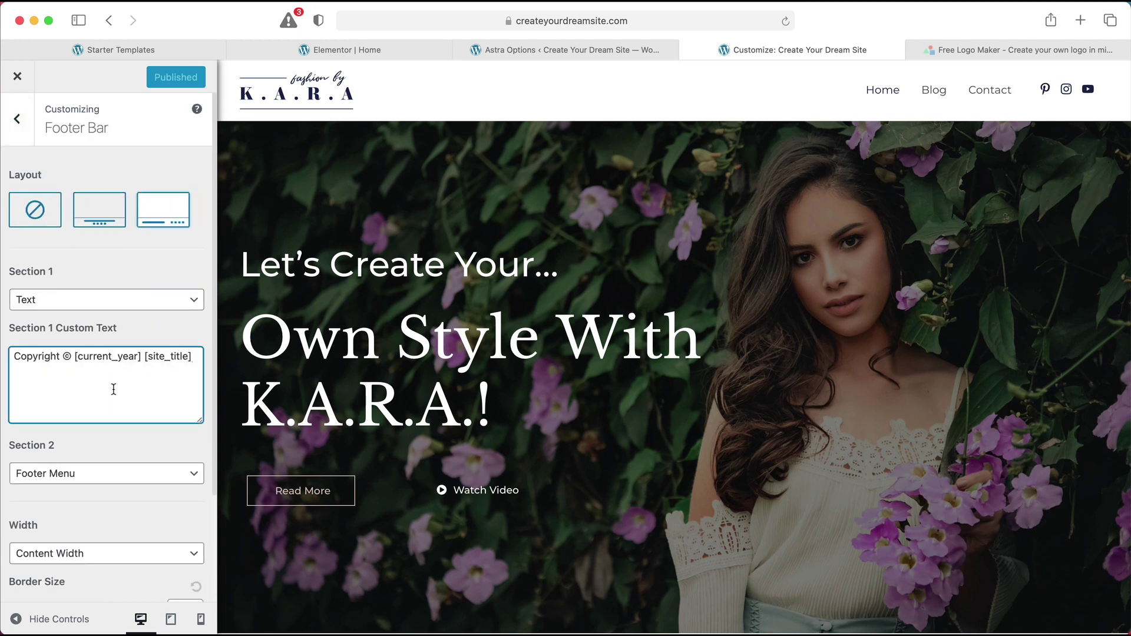
scroll(647, 425, down, 15)
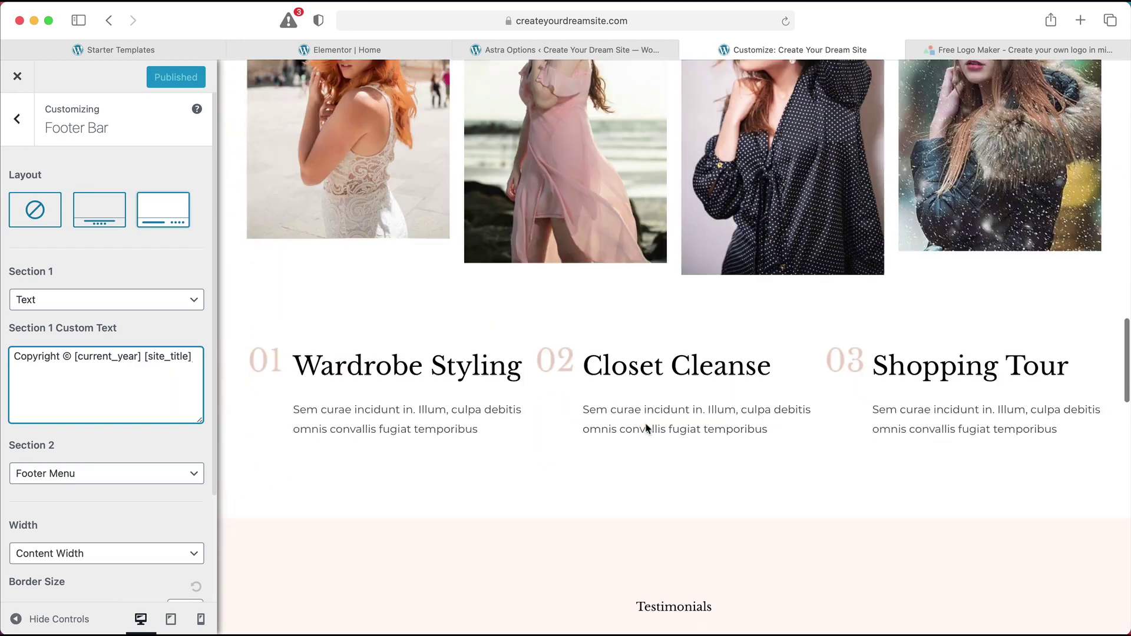
scroll(644, 424, down, 10)
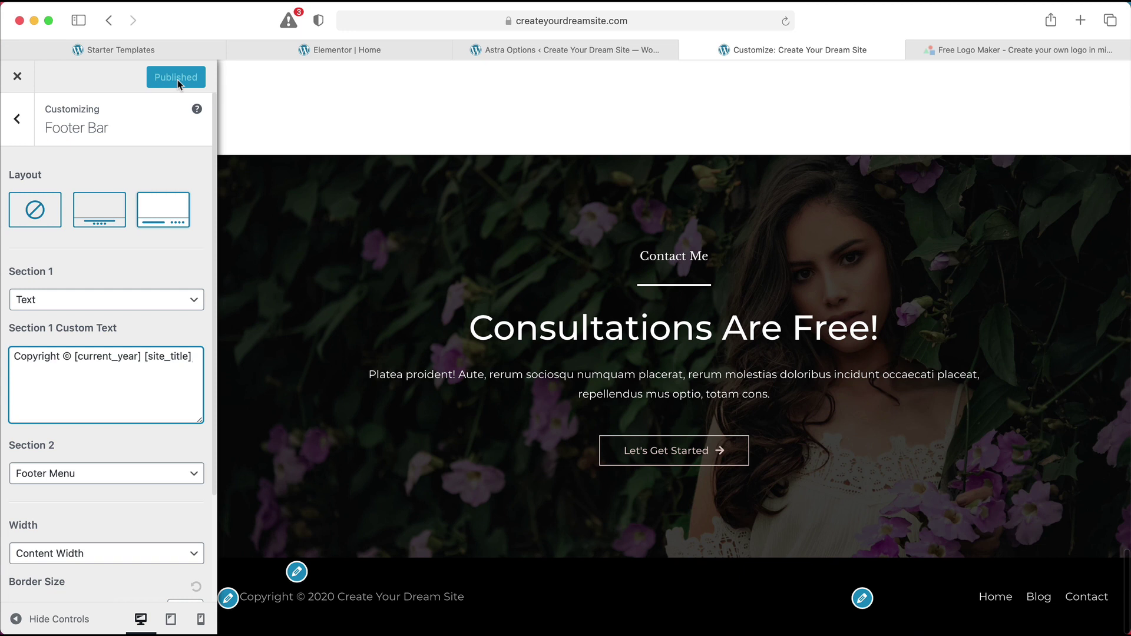
click(24, 84)
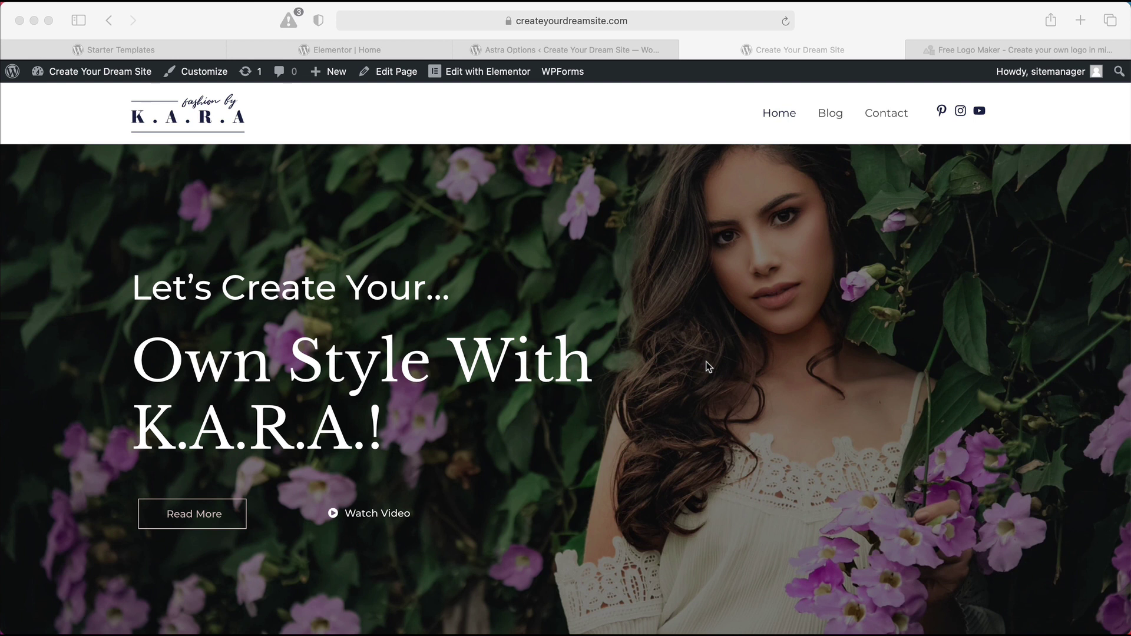
- Review the home page's sections from the hero banner down to the Area Of Expertise columns
scroll(708, 366, down, 10)
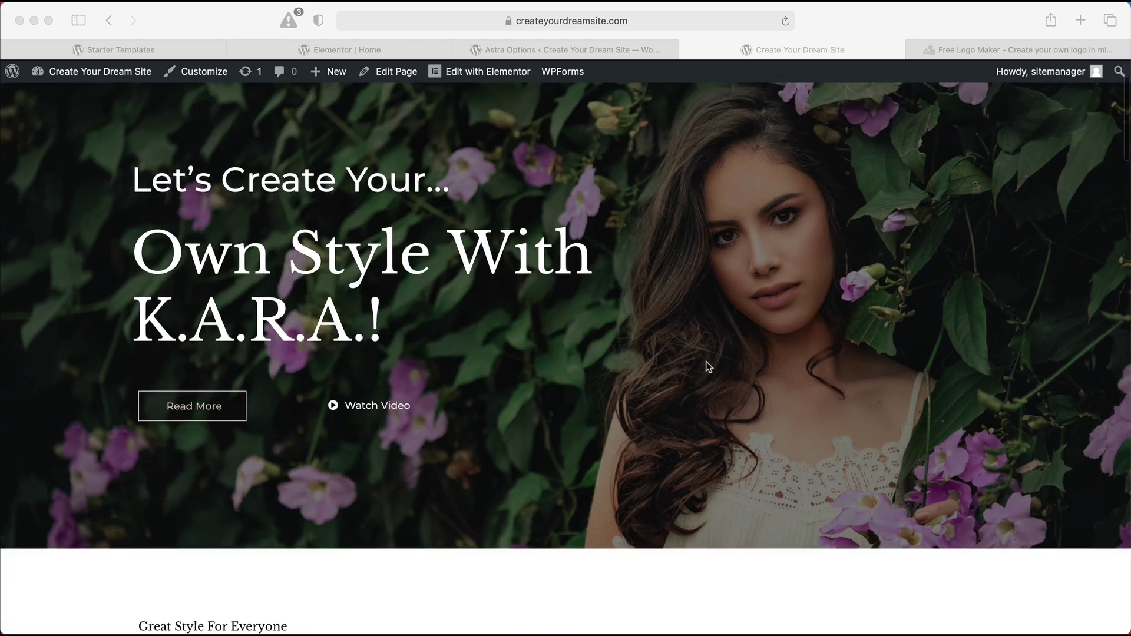
scroll(708, 366, down, 10)
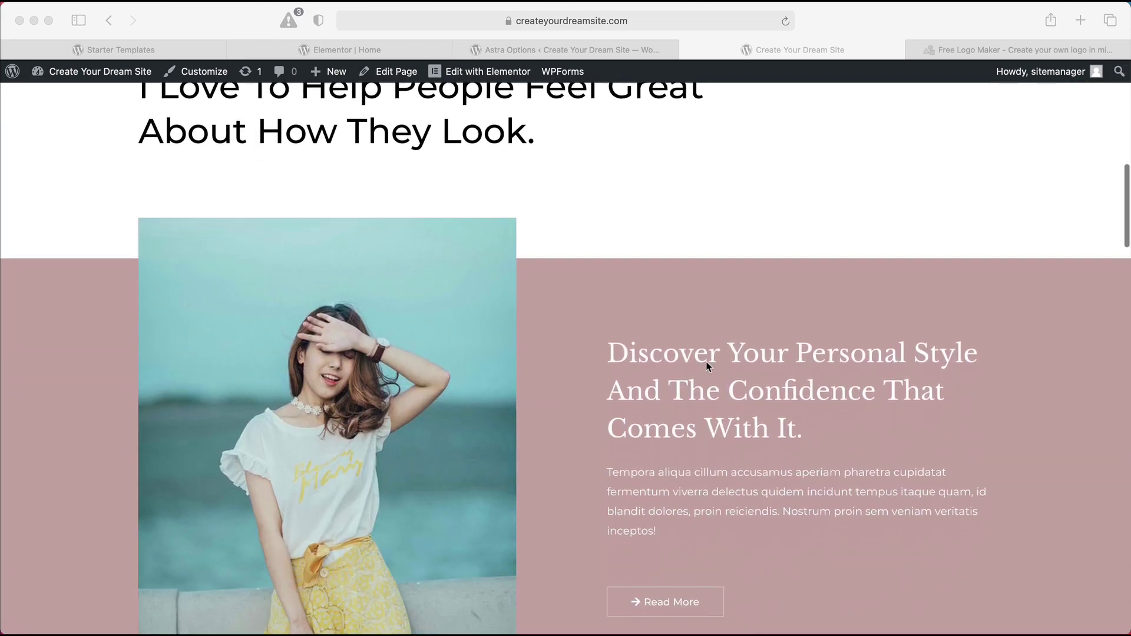
scroll(708, 366, down, 9)
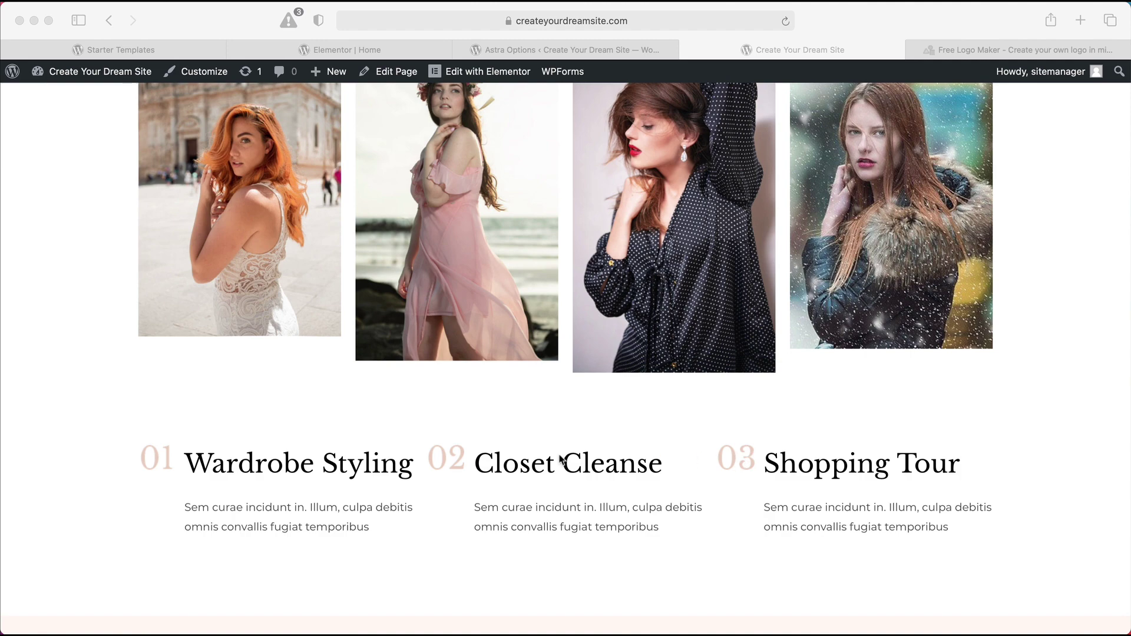
scroll(559, 455, up, 15)
scroll(559, 455, down, 5)
scroll(559, 459, down, 10)
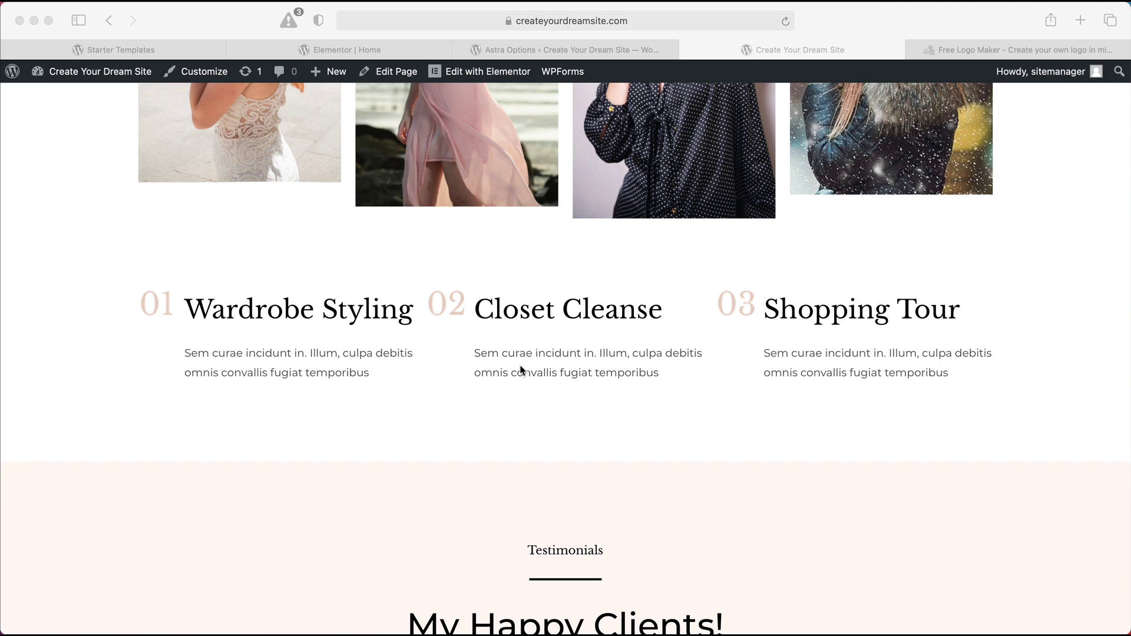
scroll(521, 370, down, 15)
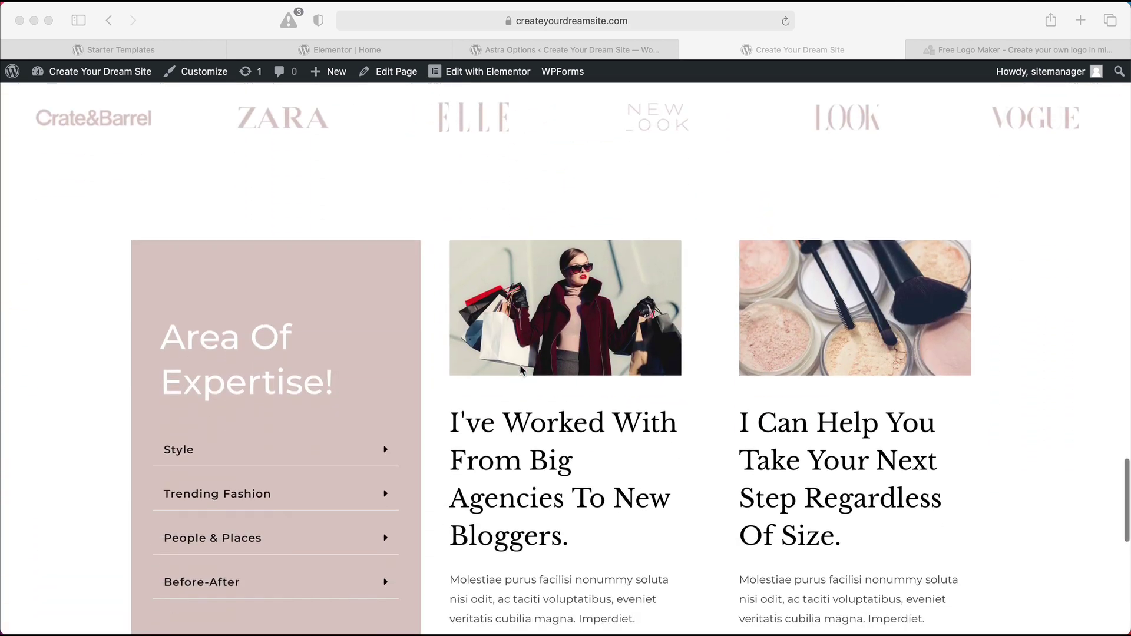
- Compare the Area Of Expertise section with the brand logos, photo gallery, numbered services and testimonial sections above it
scroll(521, 370, up, 2)
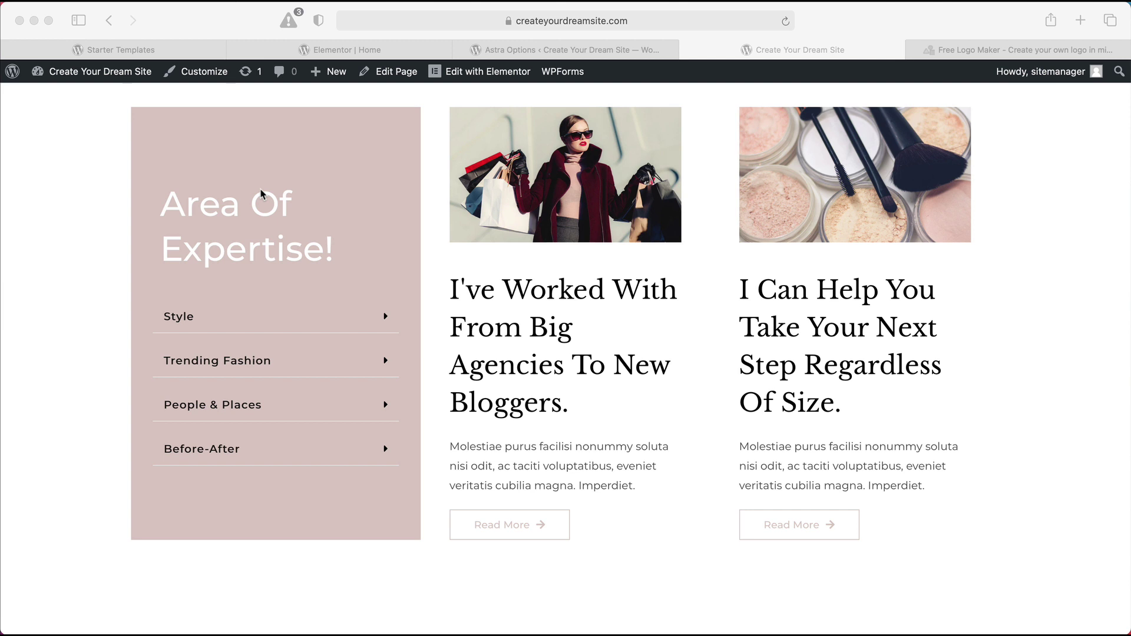
scroll(259, 194, up, 5)
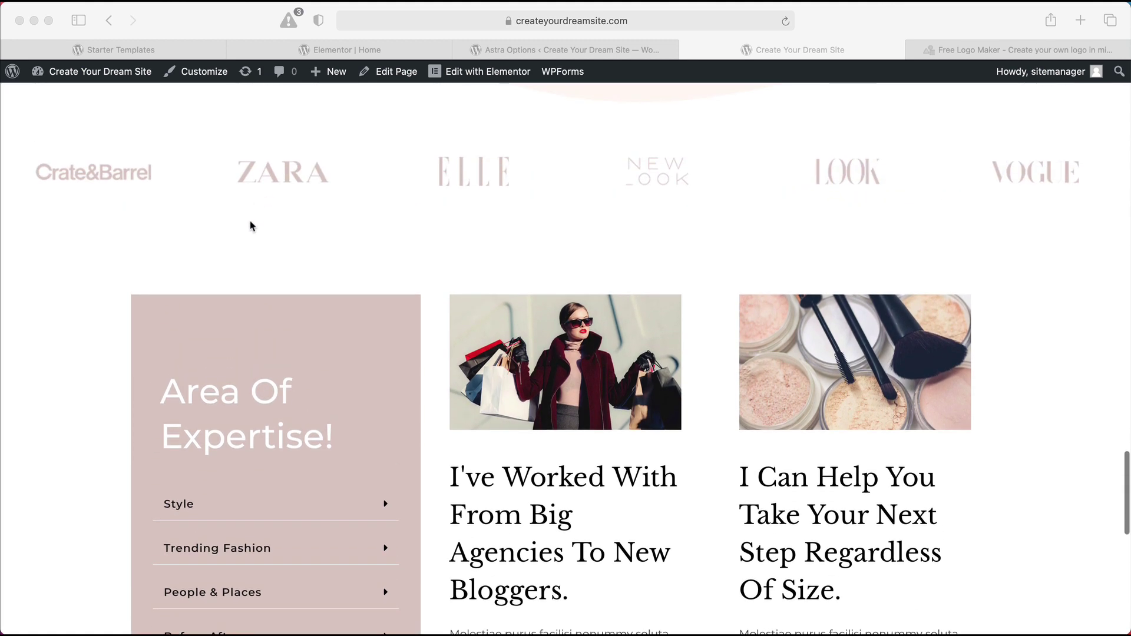
scroll(247, 293, down, 5)
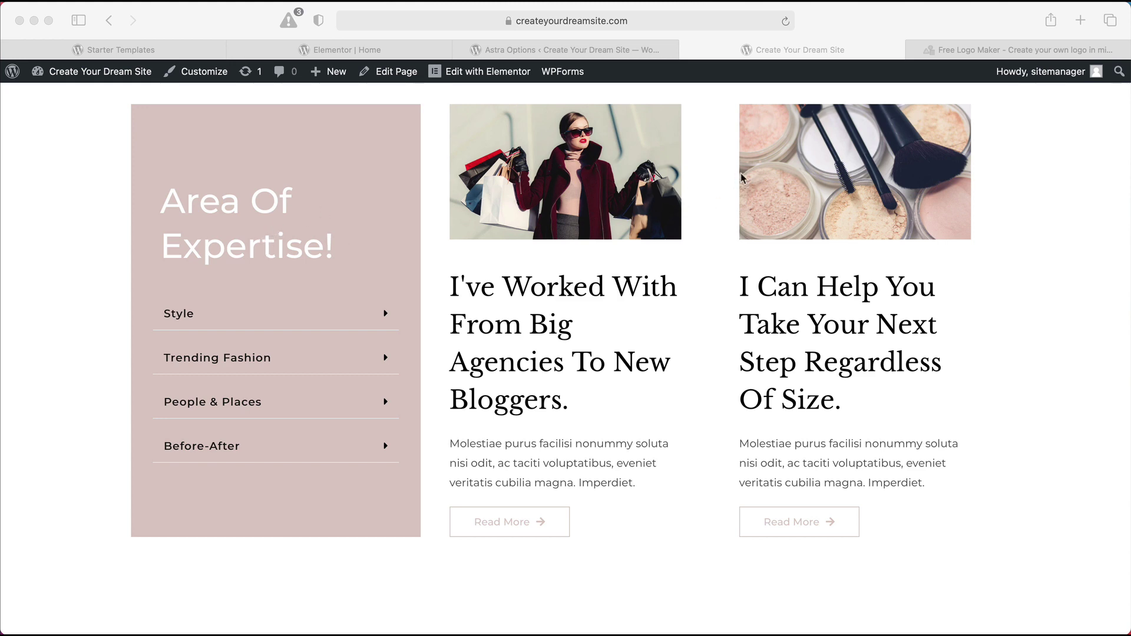
scroll(545, 249, up, 15)
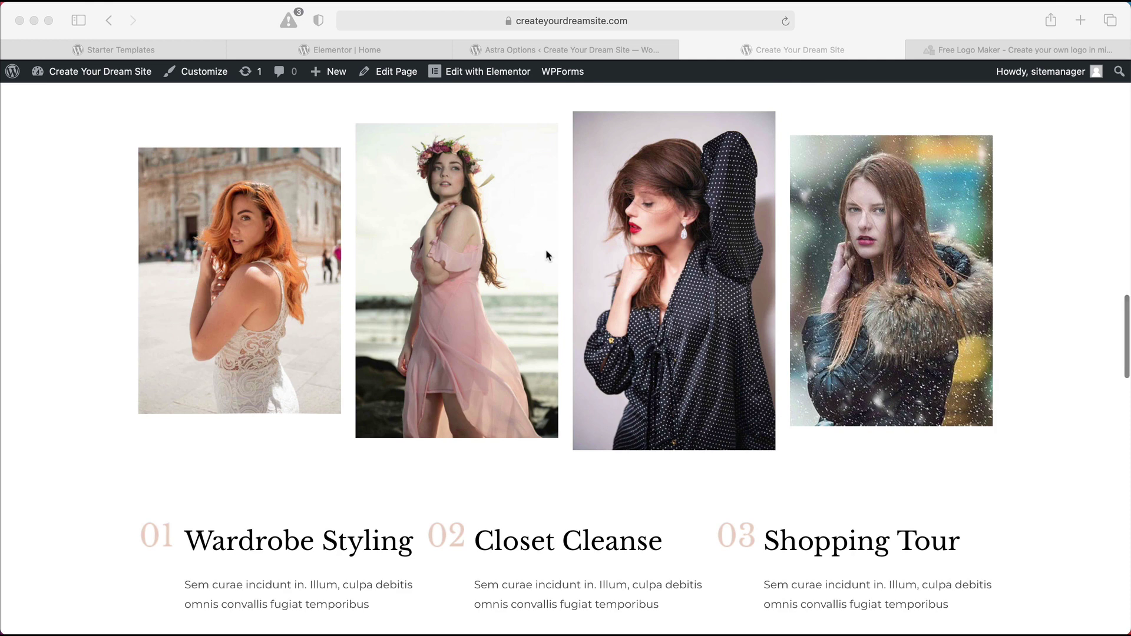
scroll(545, 249, down, 3)
scroll(548, 255, down, 2)
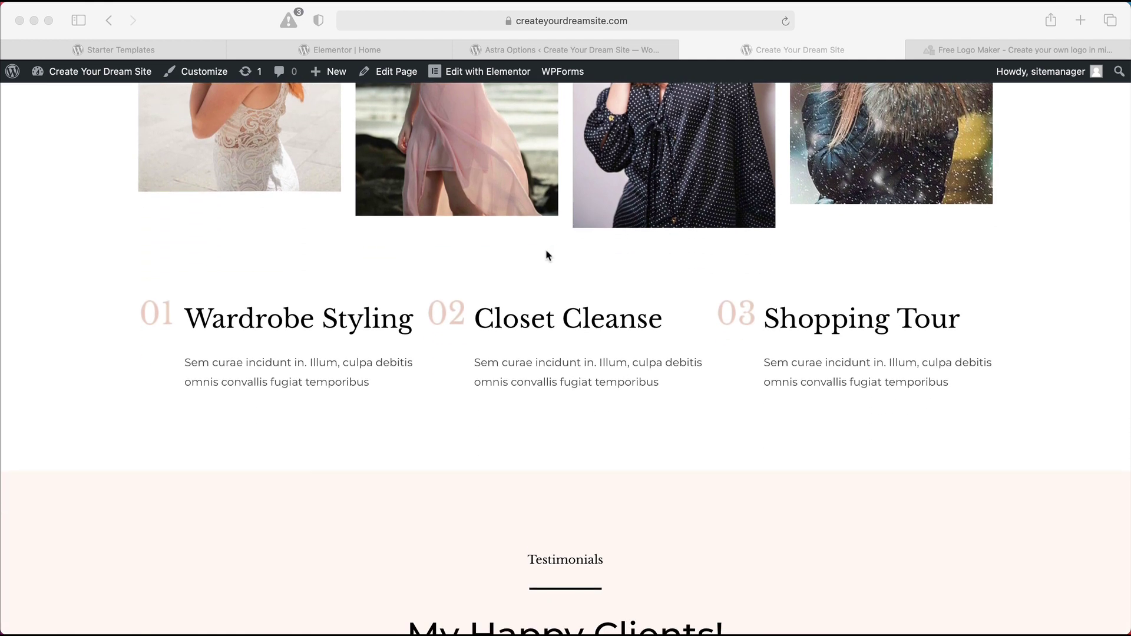
scroll(547, 255, down, 20)
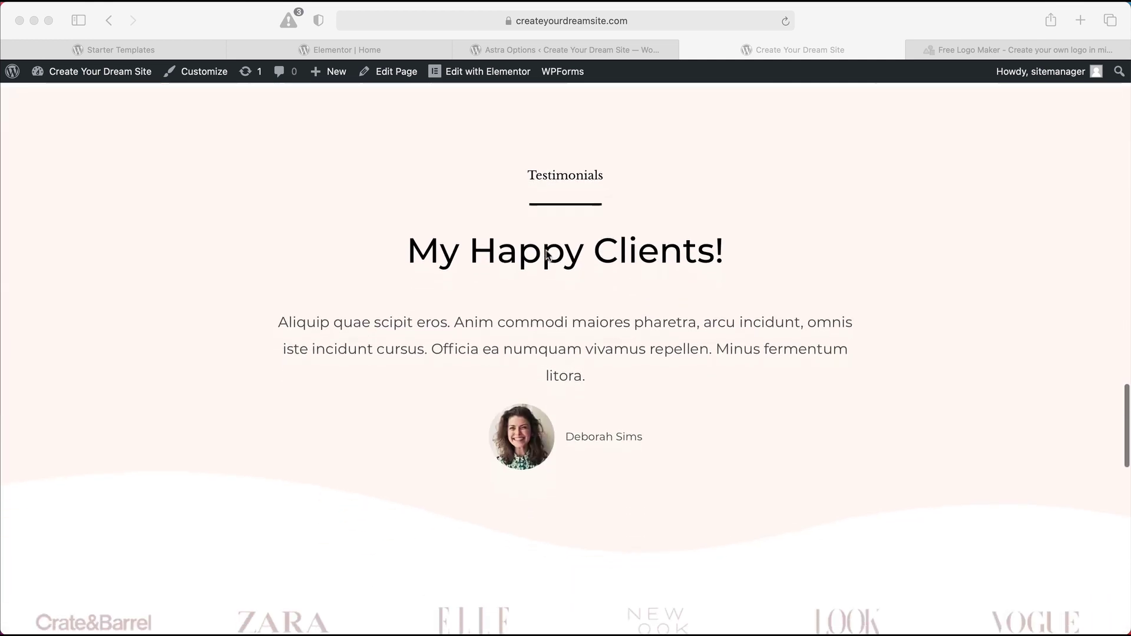
scroll(547, 255, down, 7)
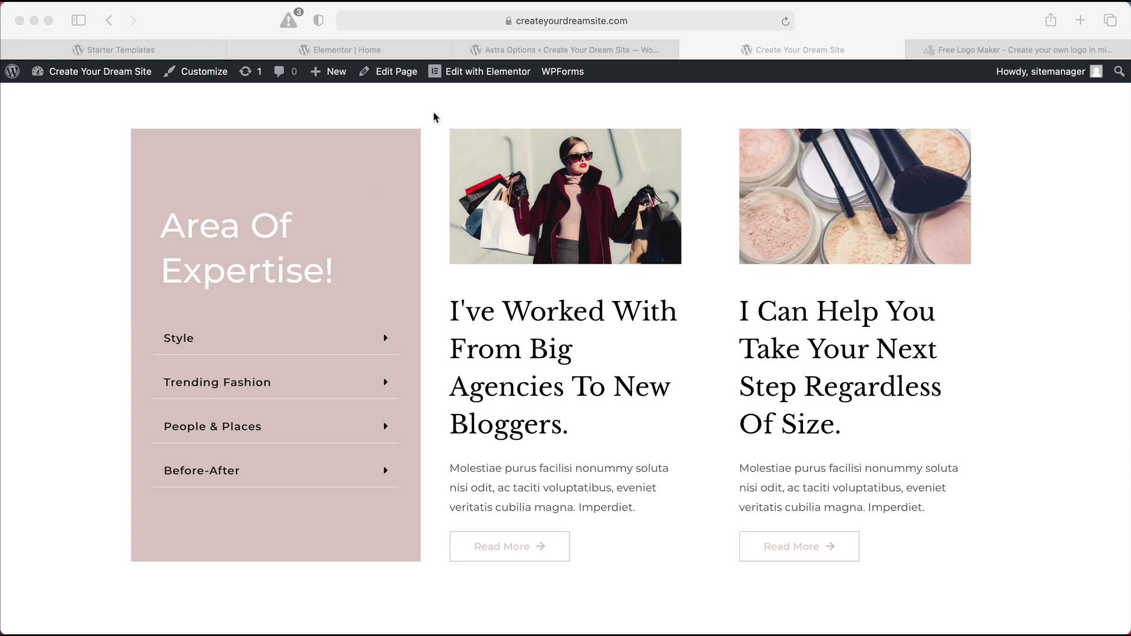
- Open the home page for editing in Elementor and find the Area Of Expertise section
click(470, 81)
click(469, 81)
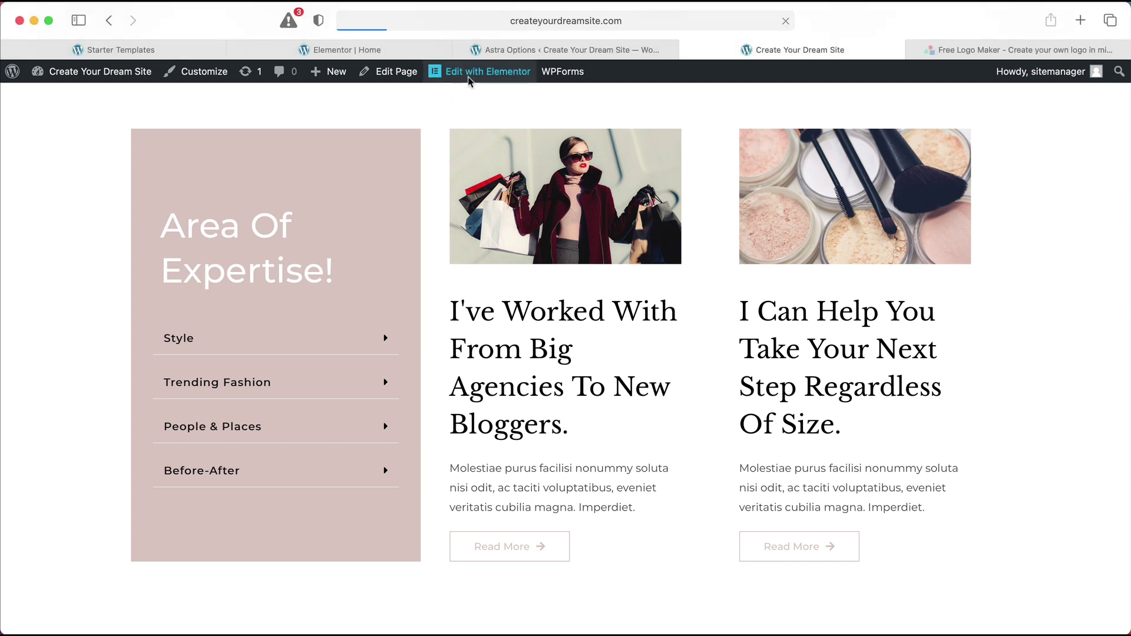
scroll(746, 263, down, 10)
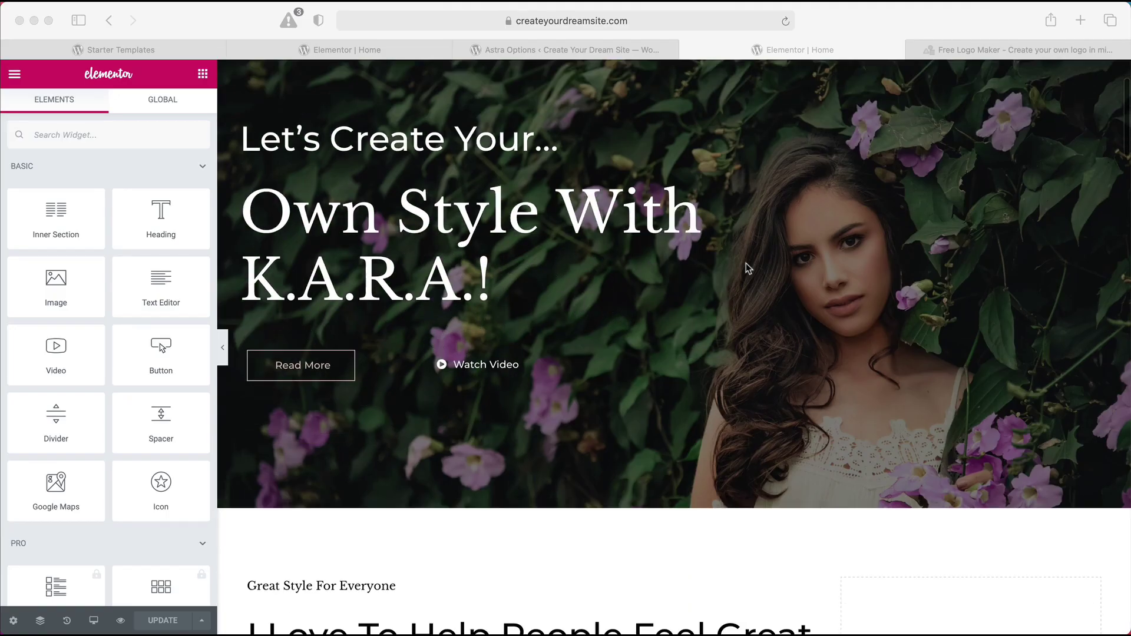
scroll(746, 266, down, 15)
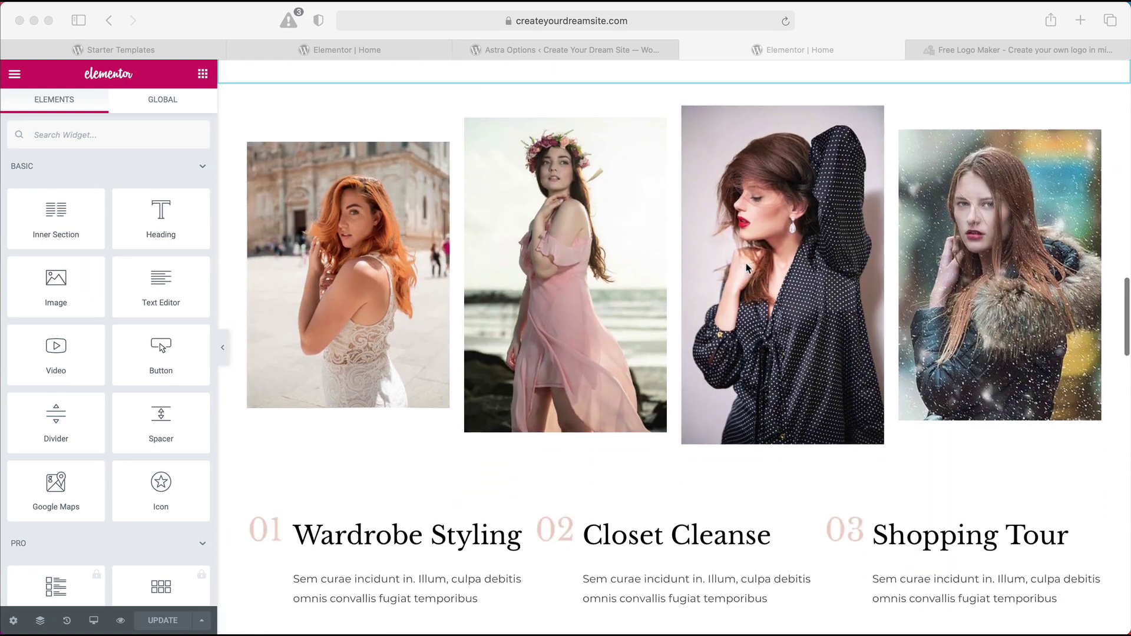
scroll(746, 269, down, 10)
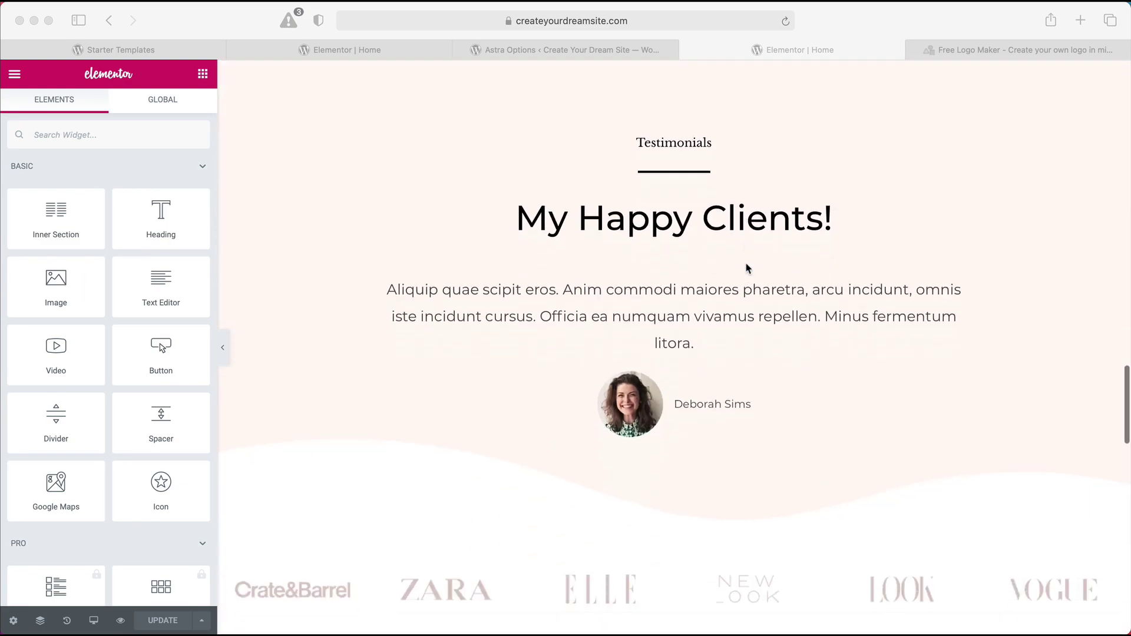
scroll(746, 269, up, 6)
scroll(746, 268, down, 15)
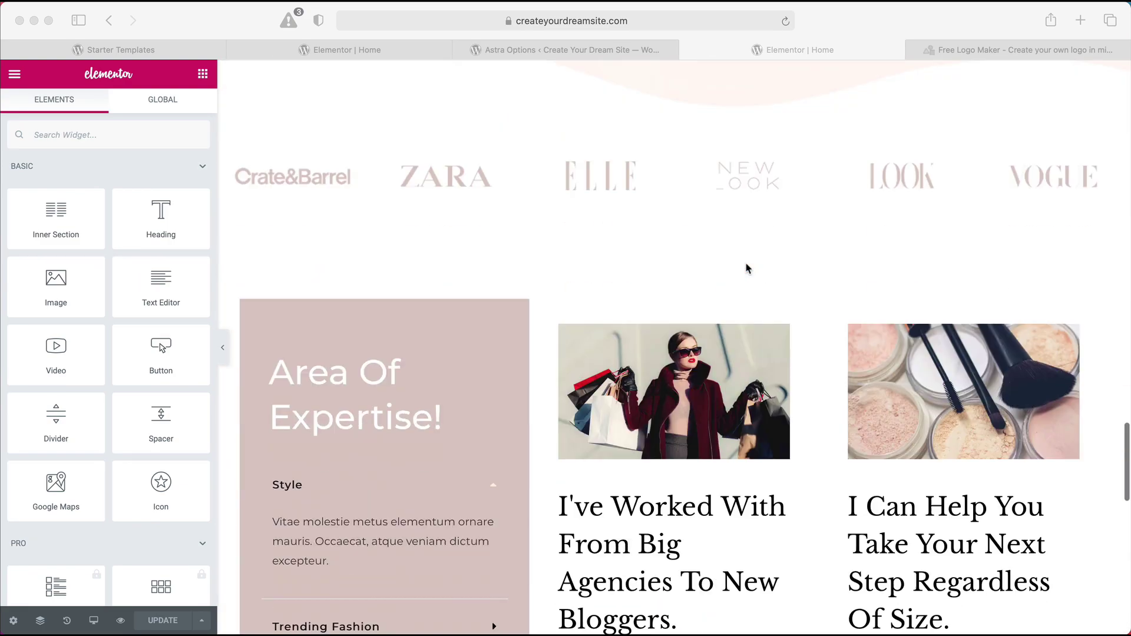
scroll(477, 285, up, 3)
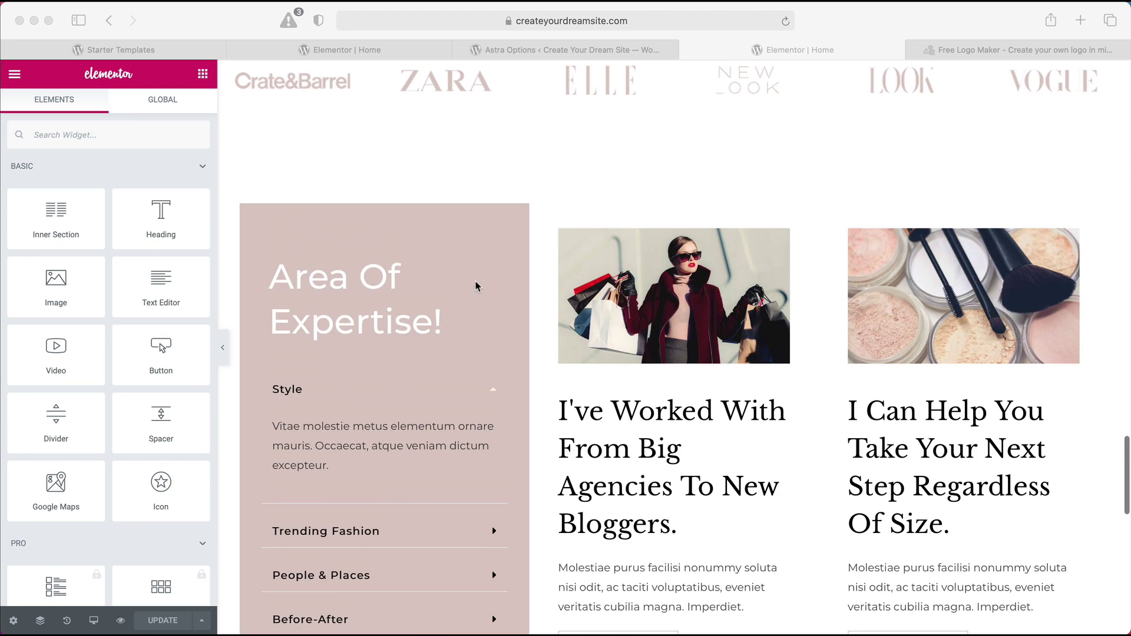
- Delete the Area Of Expertise column and duplicate the "I've Worked With From Big Agencies" column to fill its place
click(477, 286)
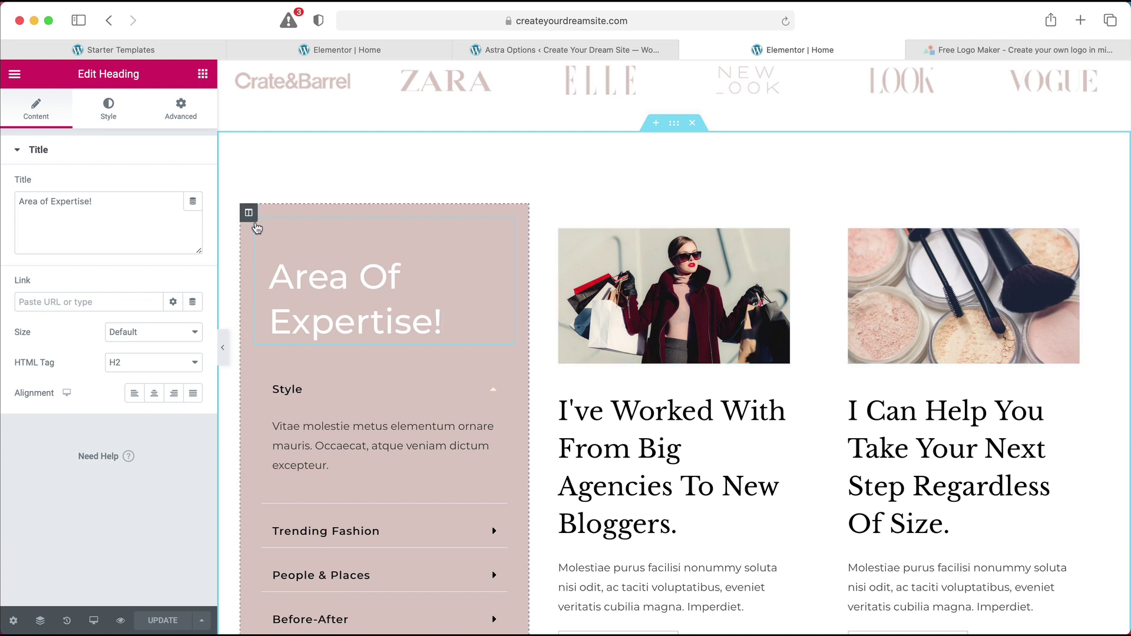
right_click(249, 214)
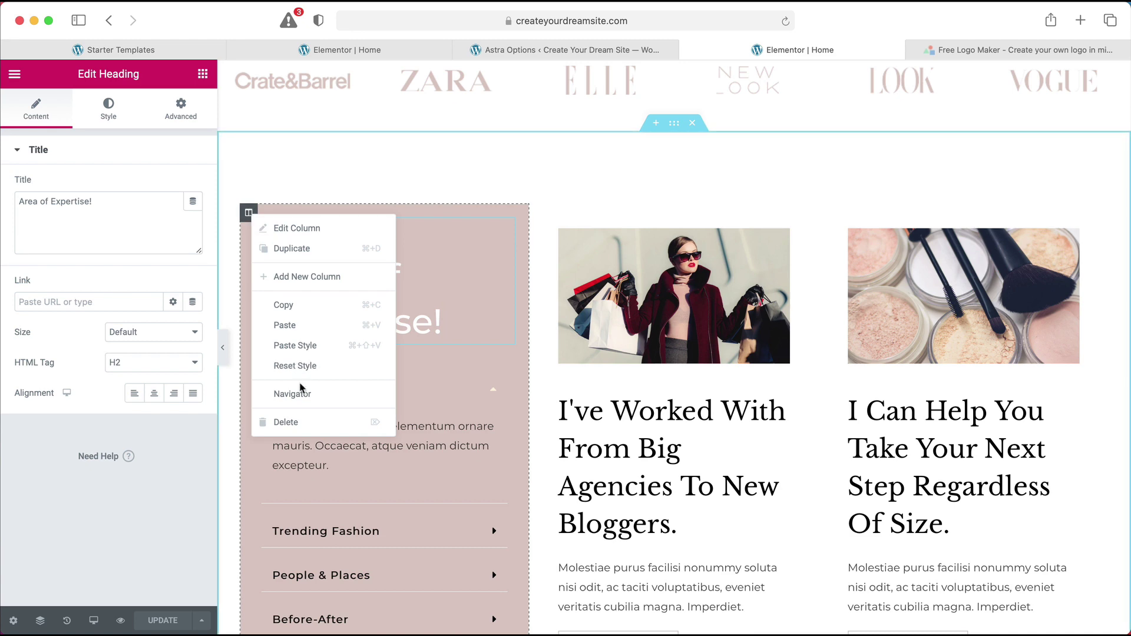
click(302, 420)
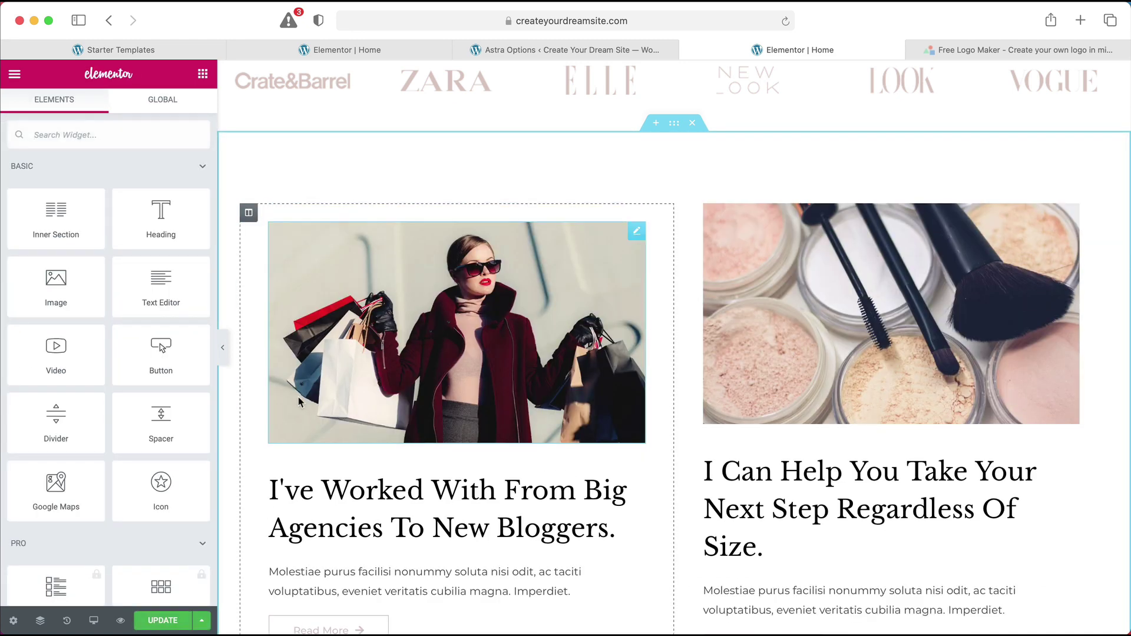
right_click(249, 213)
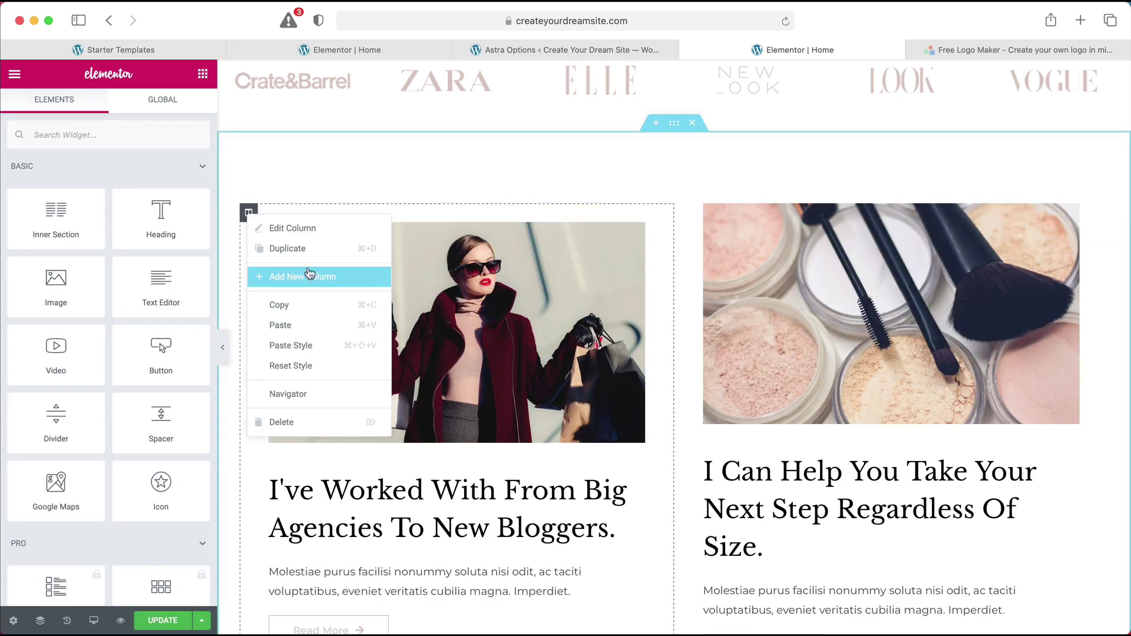
click(308, 248)
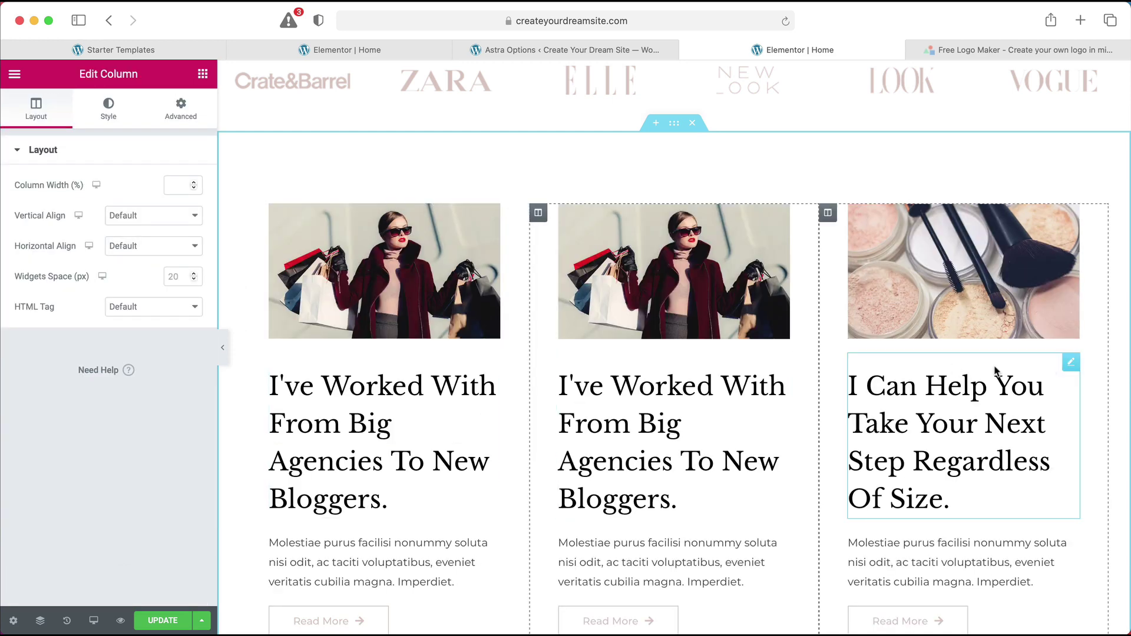
- Copy the Wardrobe Styling image box and paste it below the heading in the first of the three article columns
scroll(330, 343, up, 10)
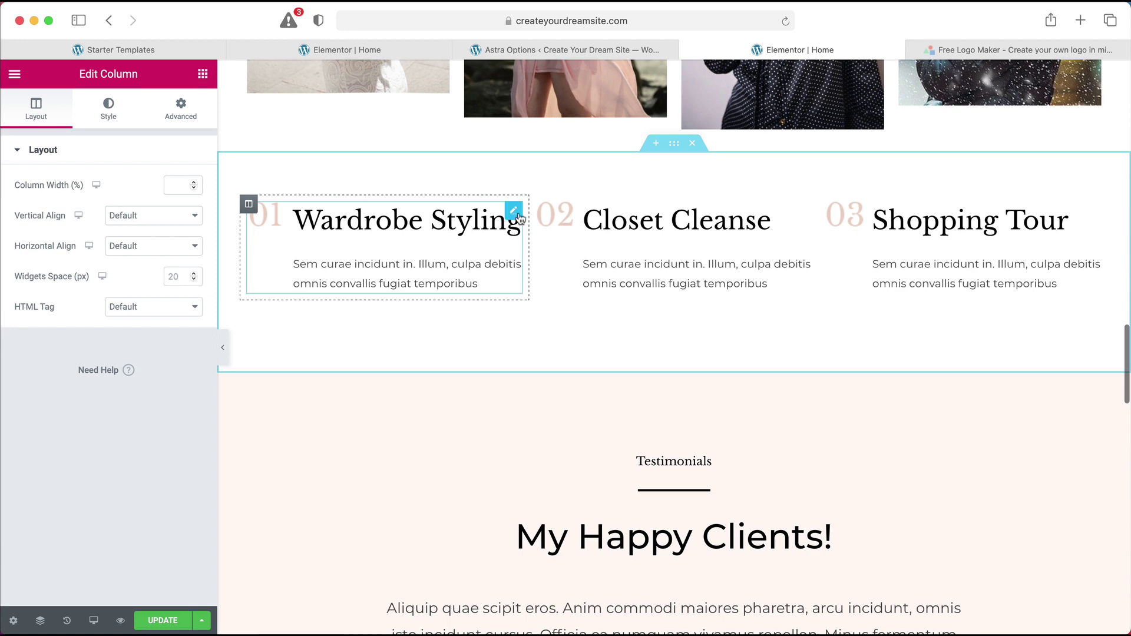
right_click(513, 216)
click(549, 274)
scroll(494, 366, down, 4)
scroll(494, 365, down, 10)
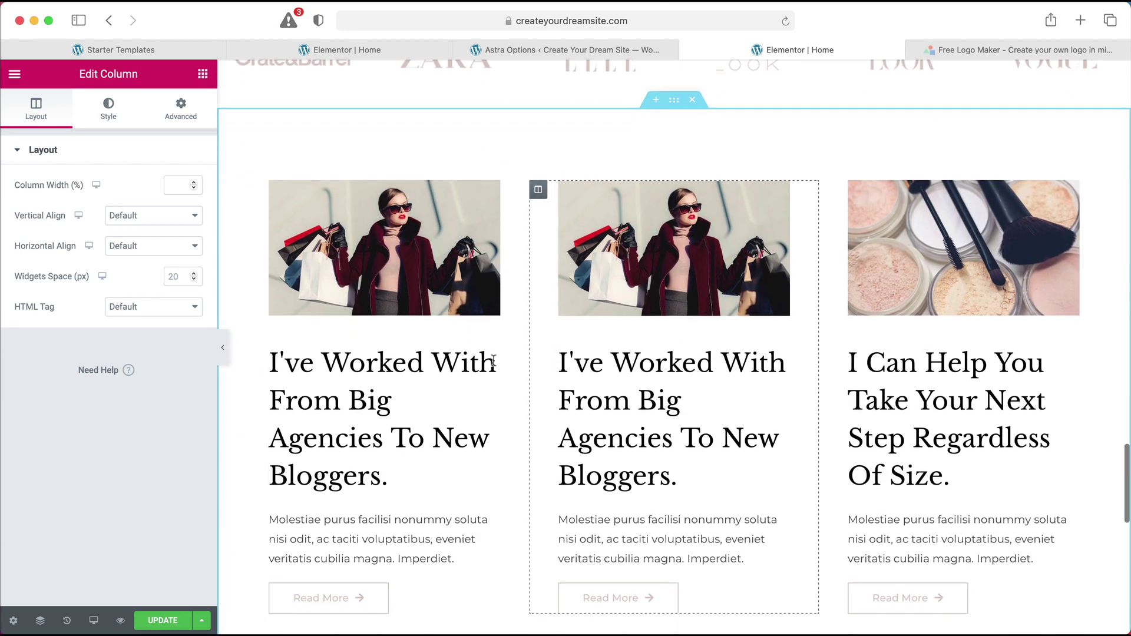
click(443, 326)
right_click(443, 325)
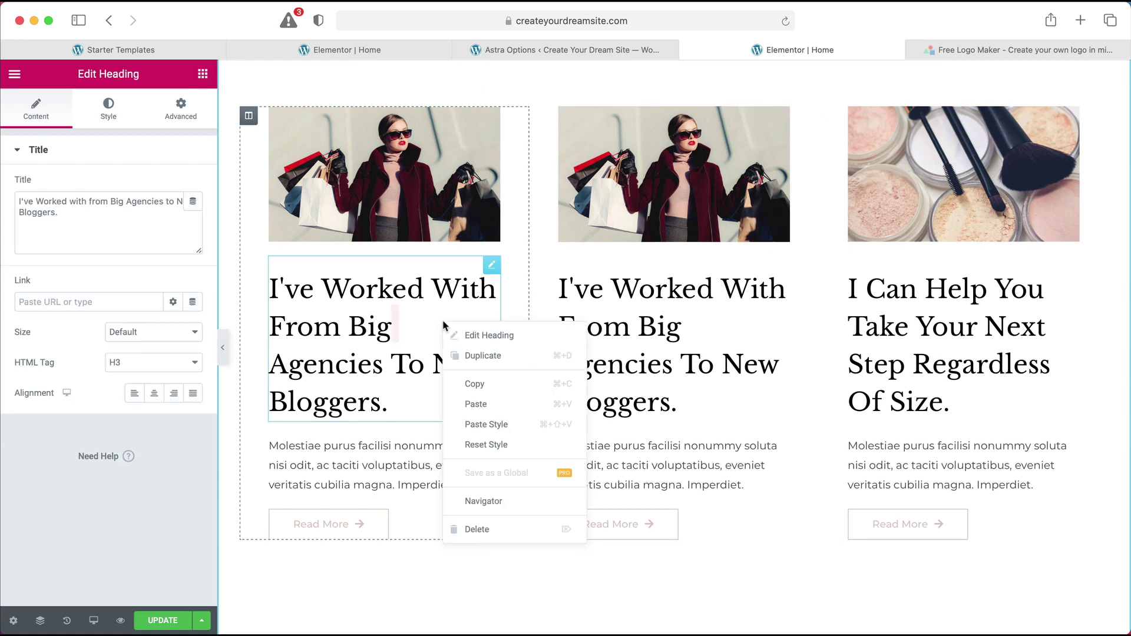
click(486, 408)
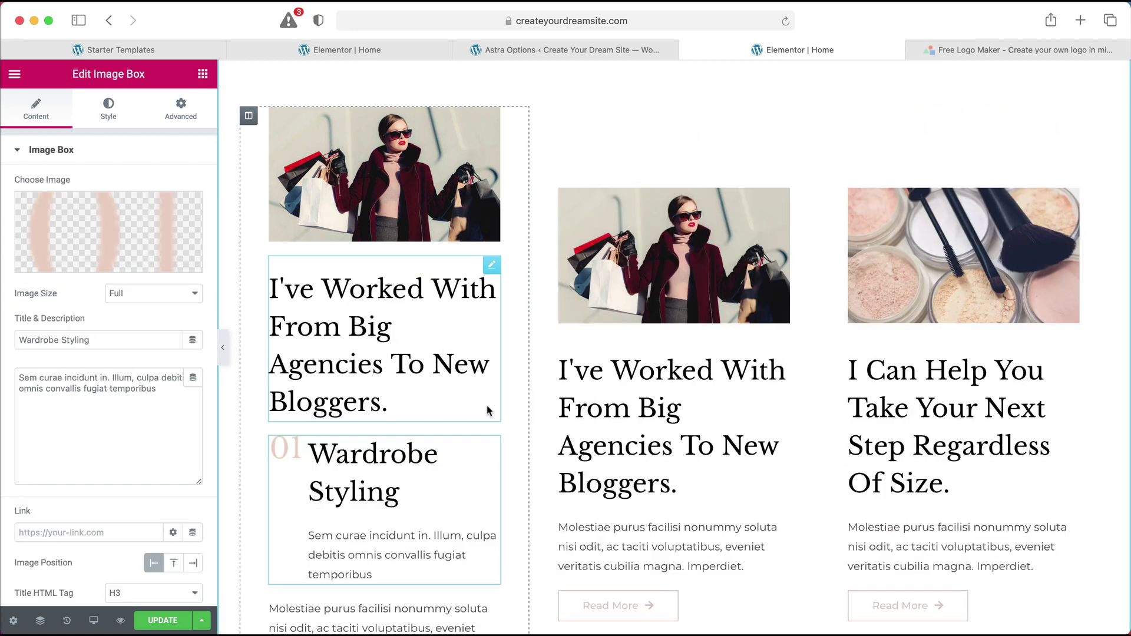
- Delete the "I've Worked With From Big Agencies To New Bloggers." heading above the pasted image box
click(491, 266)
right_click(489, 268)
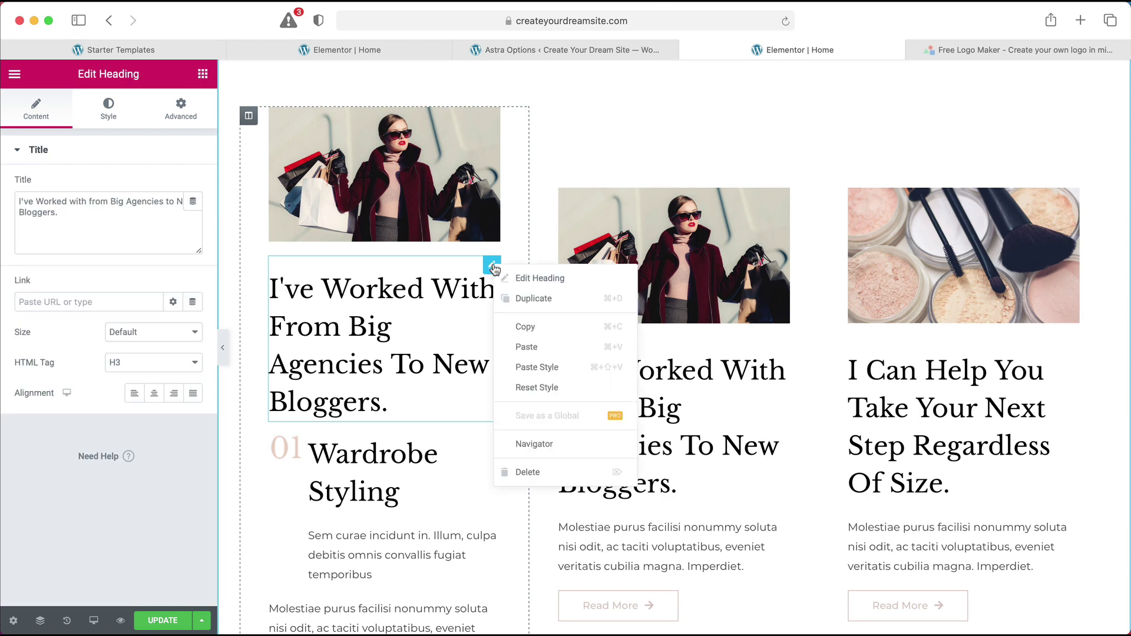
click(524, 471)
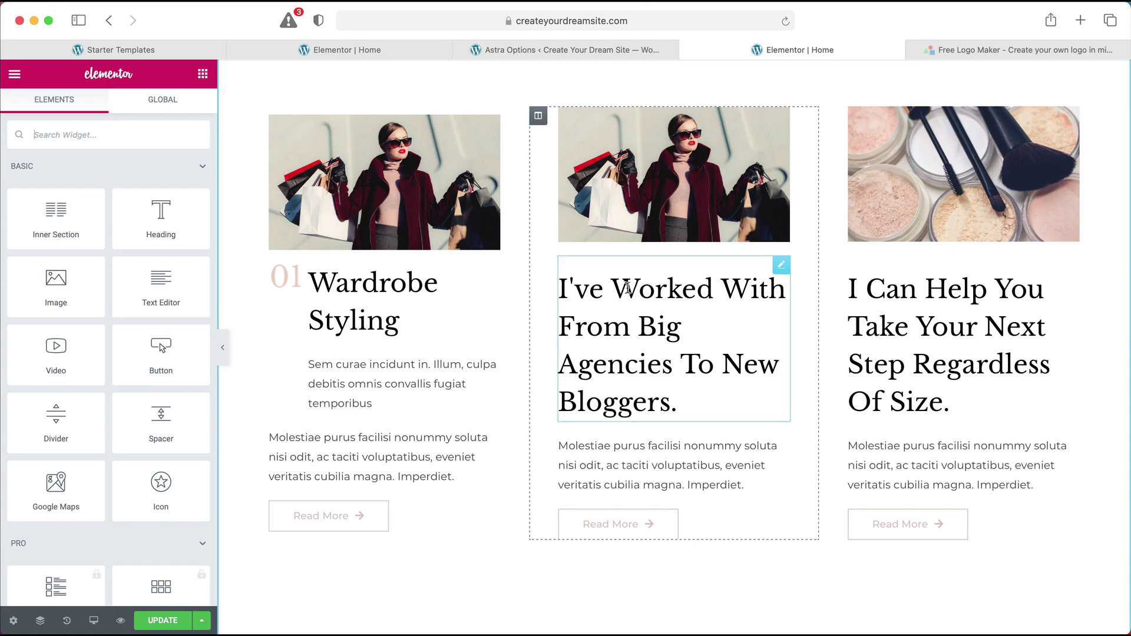
- Shorten the title of the pasted image box in the first article column to "Wardrobe"
scroll(617, 296, down, 10)
scroll(617, 298, up, 4)
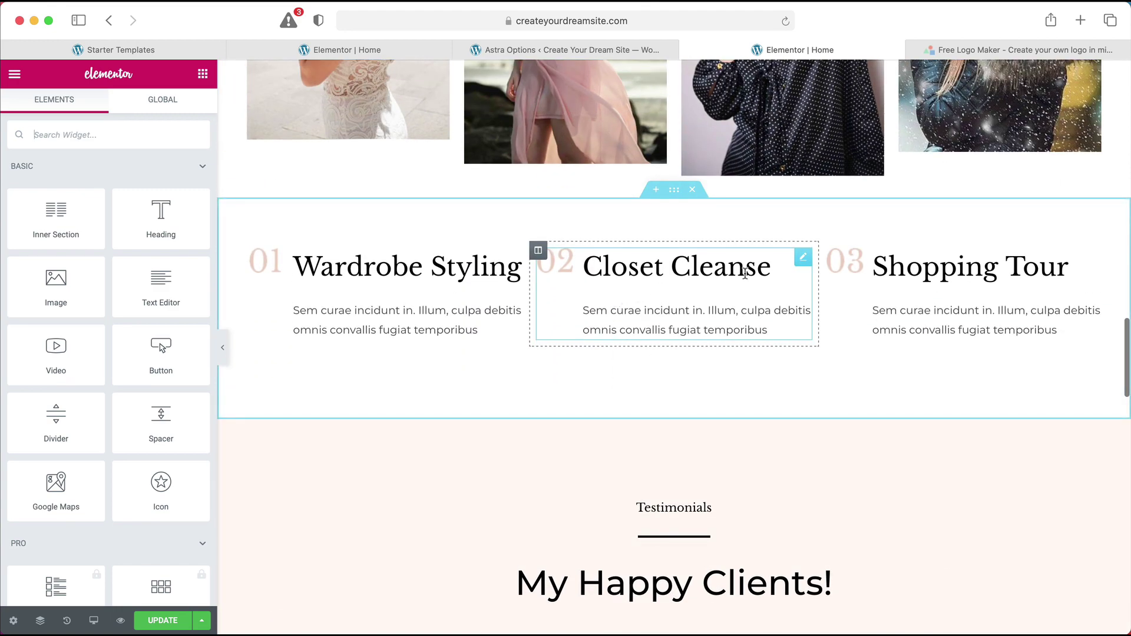
scroll(722, 277, down, 12)
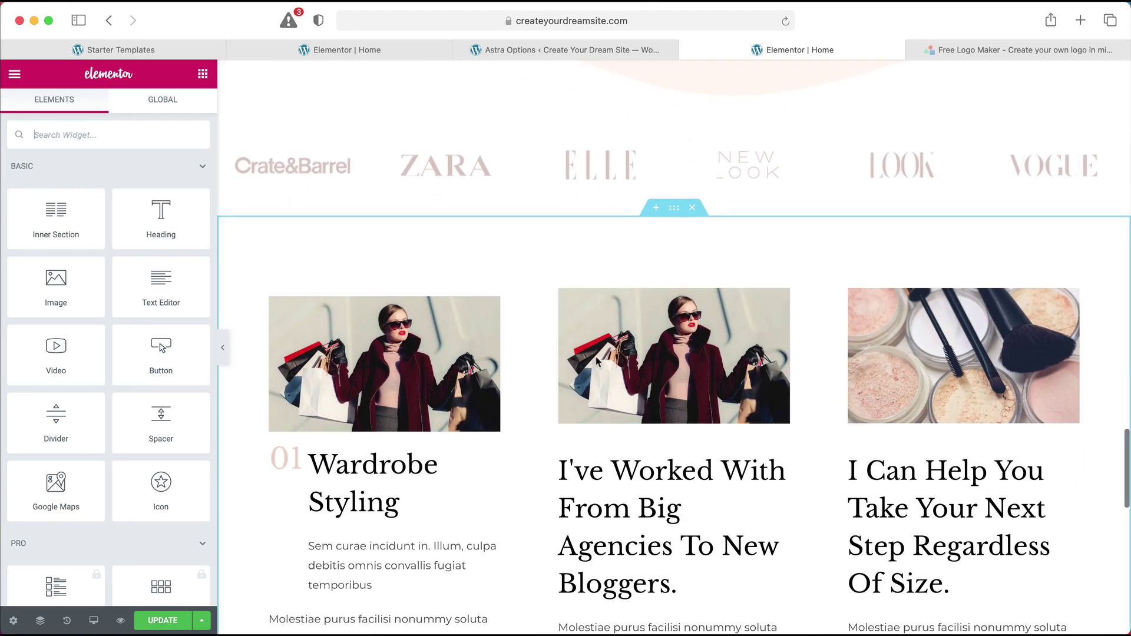
scroll(554, 368, down, 3)
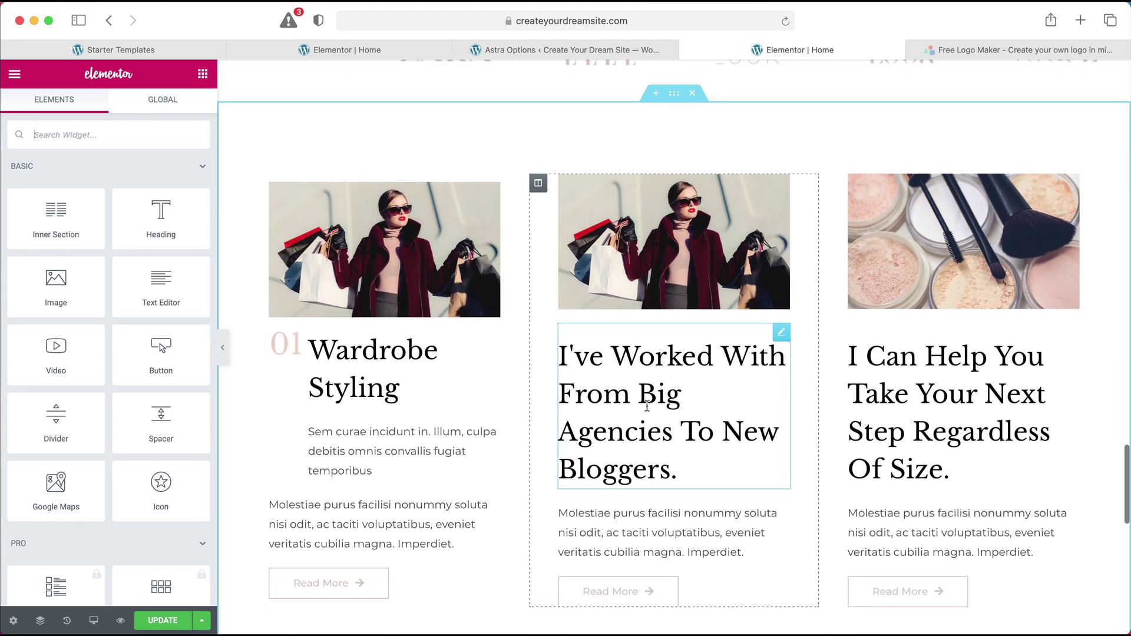
click(425, 368)
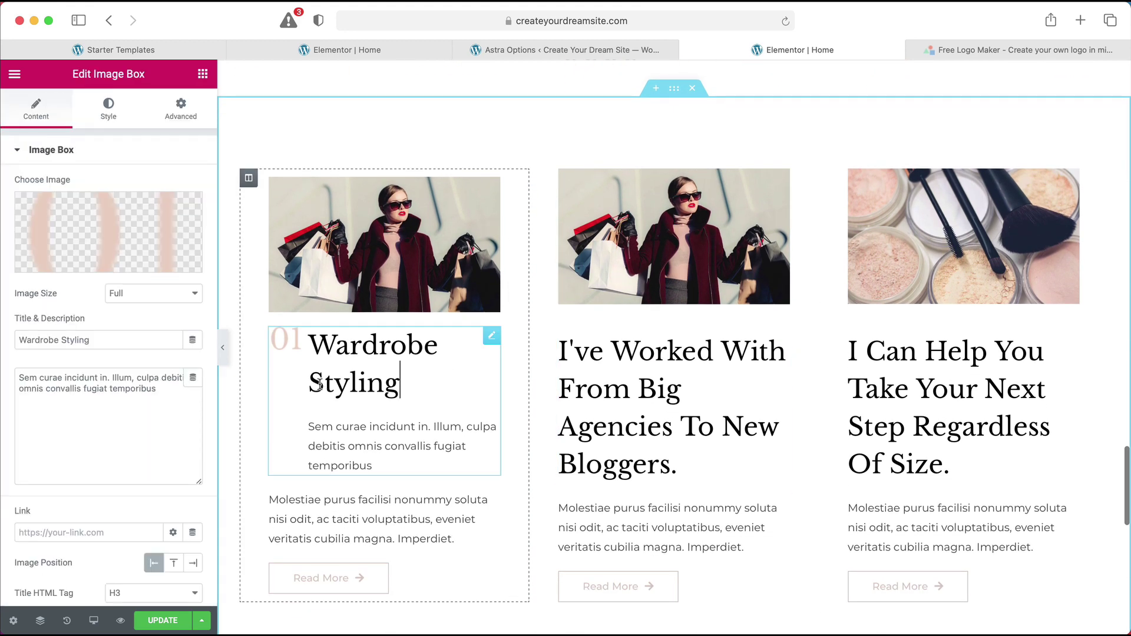
key(BackSpace)
key(BackSpace)
key(BackSpace)
key(BackSpace)
key(BackSpace)
key(BackSpace)
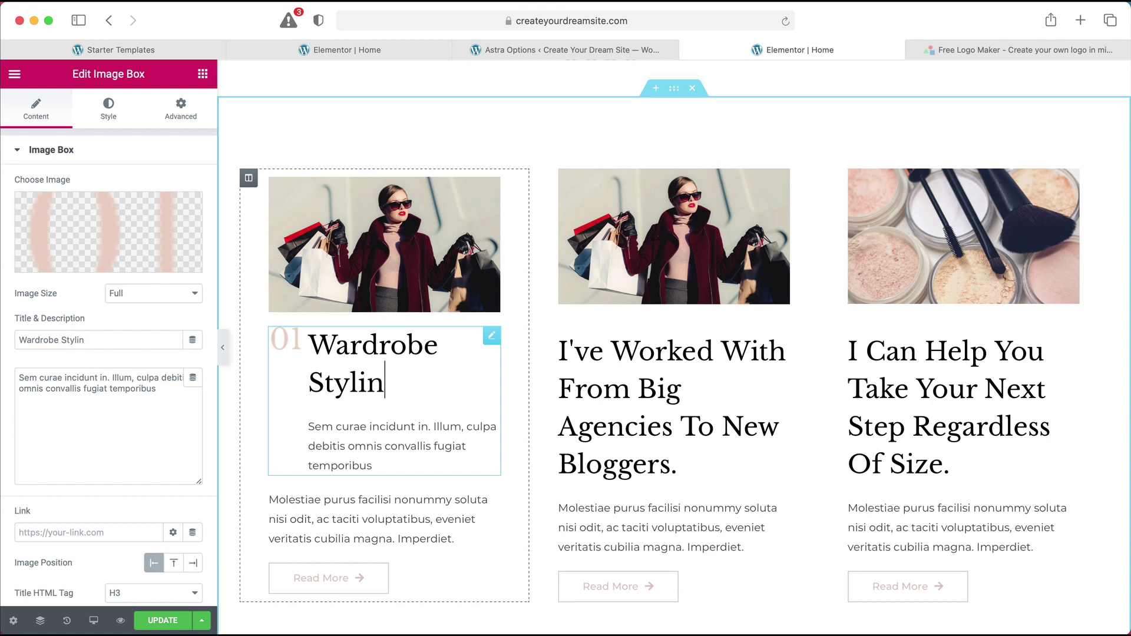
key(BackSpace)
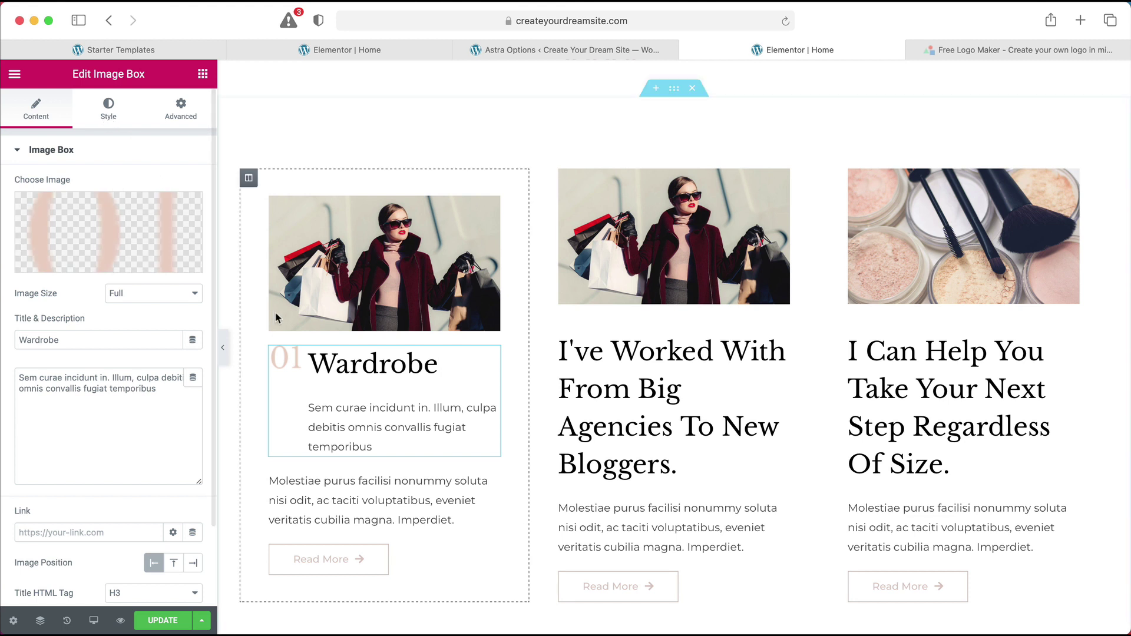
- Set the Wardrobe image box's image spacing to 12 and width to 13%, and delete the text paragraph below it
click(108, 114)
click(27, 212)
drag(33, 217, 37, 217)
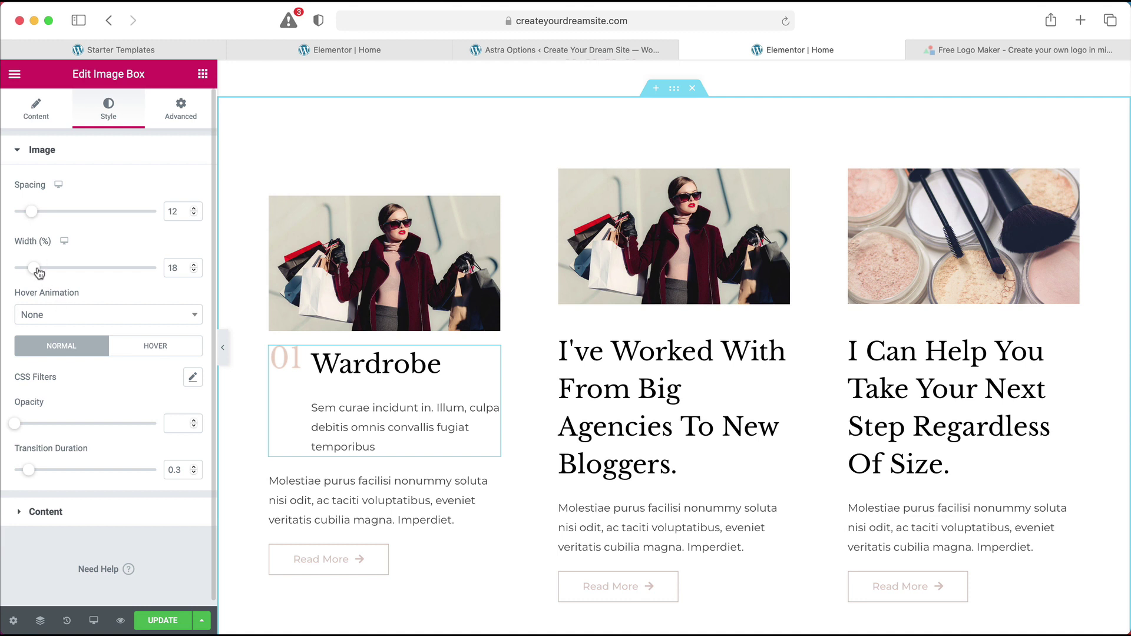
drag(38, 272, 27, 272)
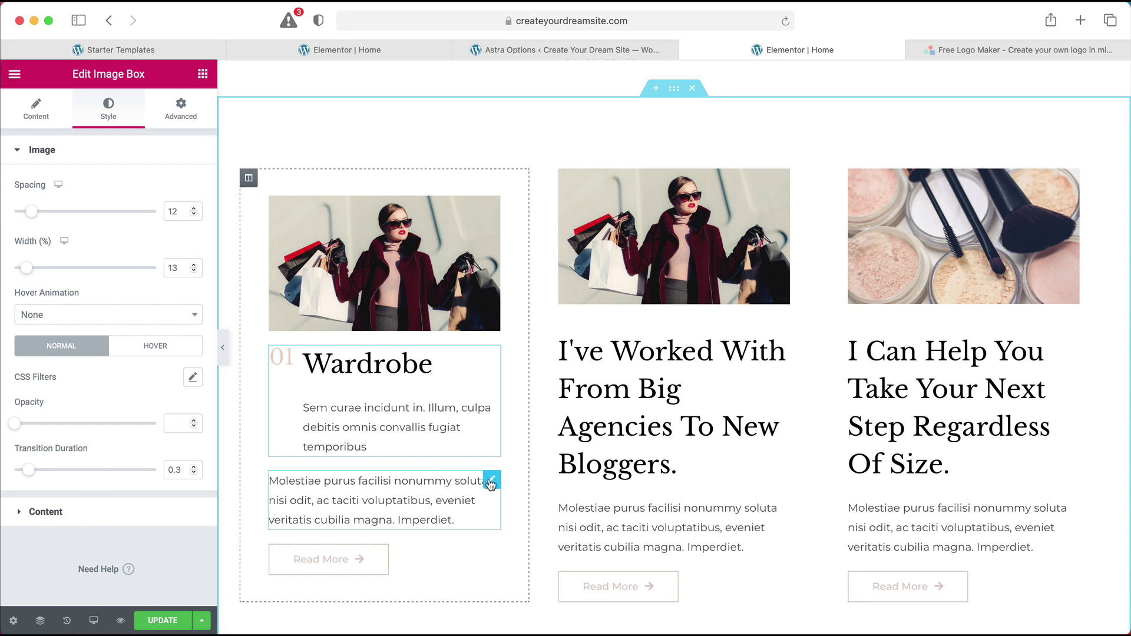
right_click(490, 482)
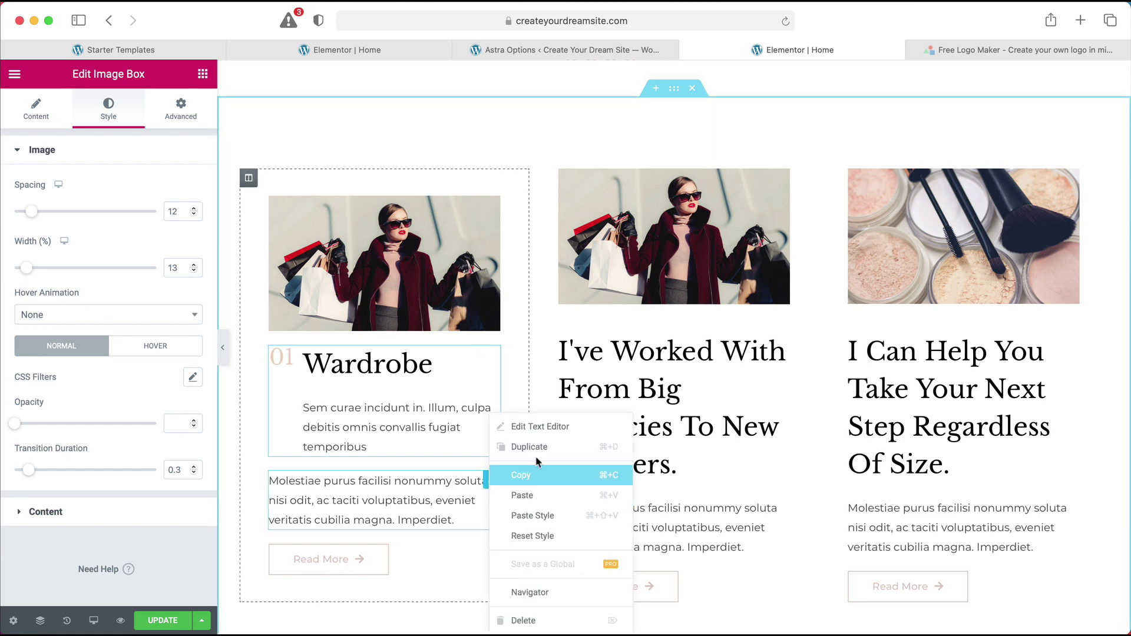
click(537, 625)
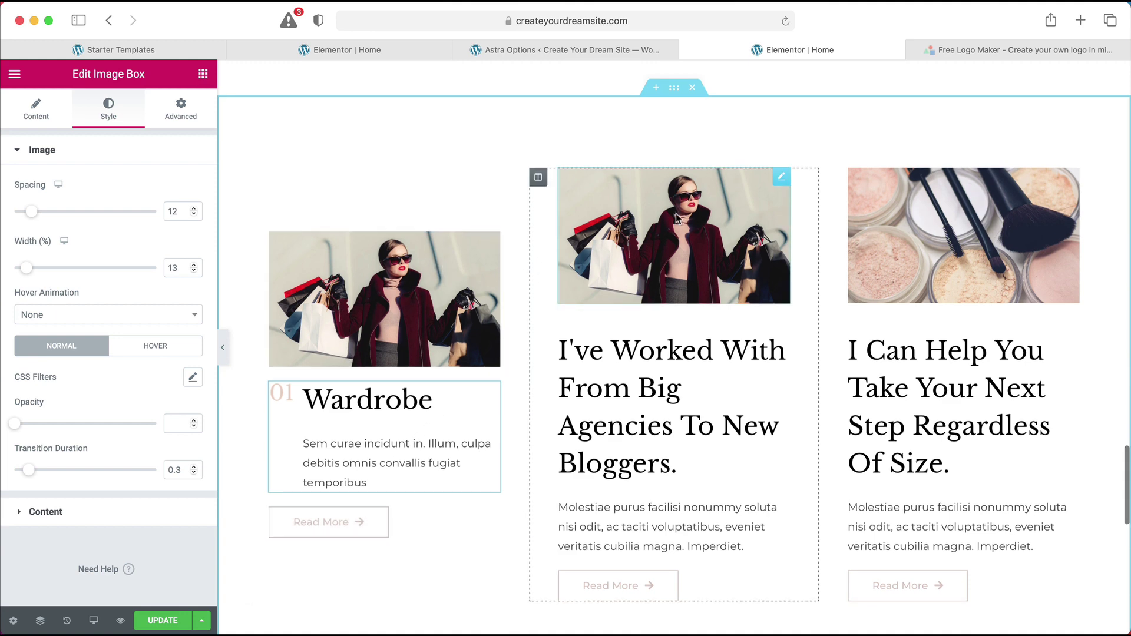
- Paste a copy of the Closet Cleanse image box below the heading in the second article column, and delete that heading
scroll(677, 219, down, 15)
scroll(677, 219, up, 5)
scroll(676, 219, up, 1)
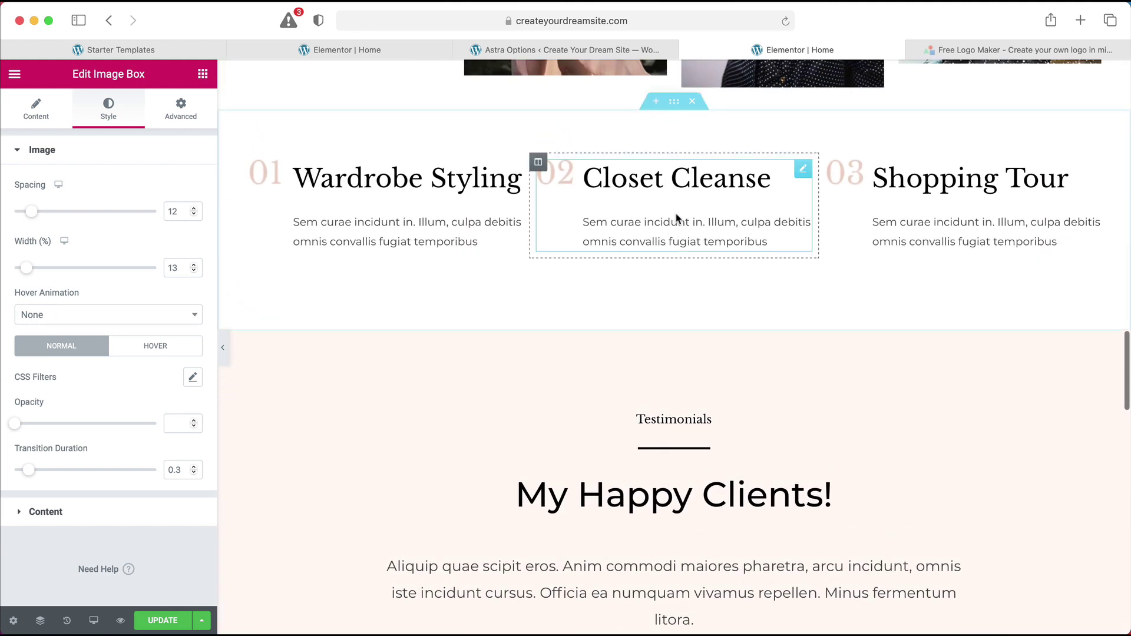
right_click(799, 179)
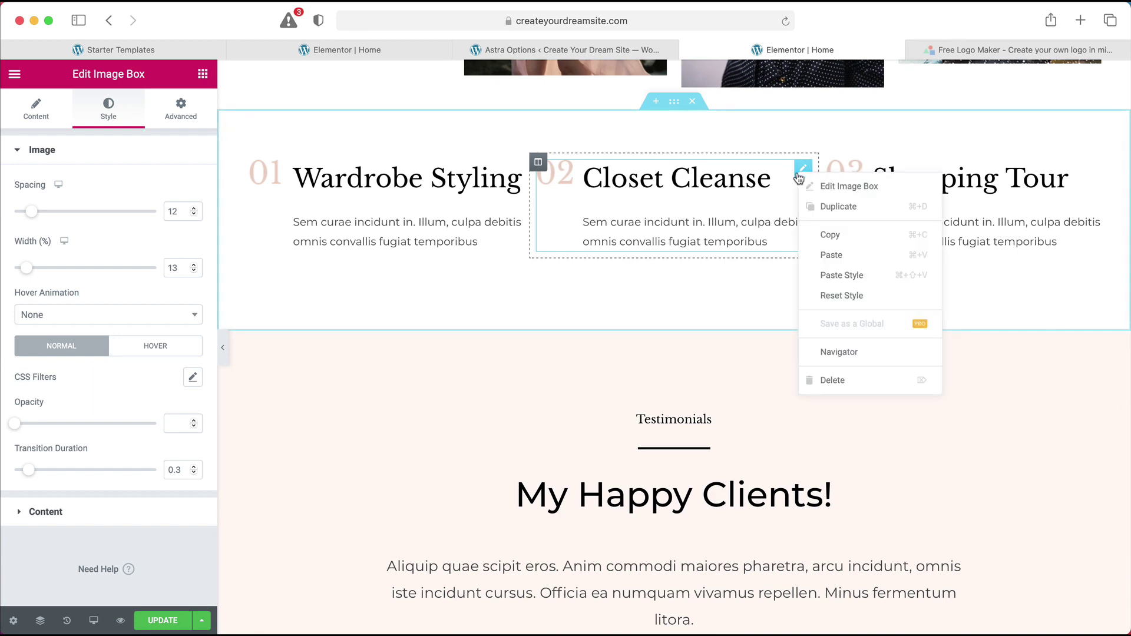
click(822, 235)
scroll(774, 259, down, 2)
scroll(773, 259, down, 5)
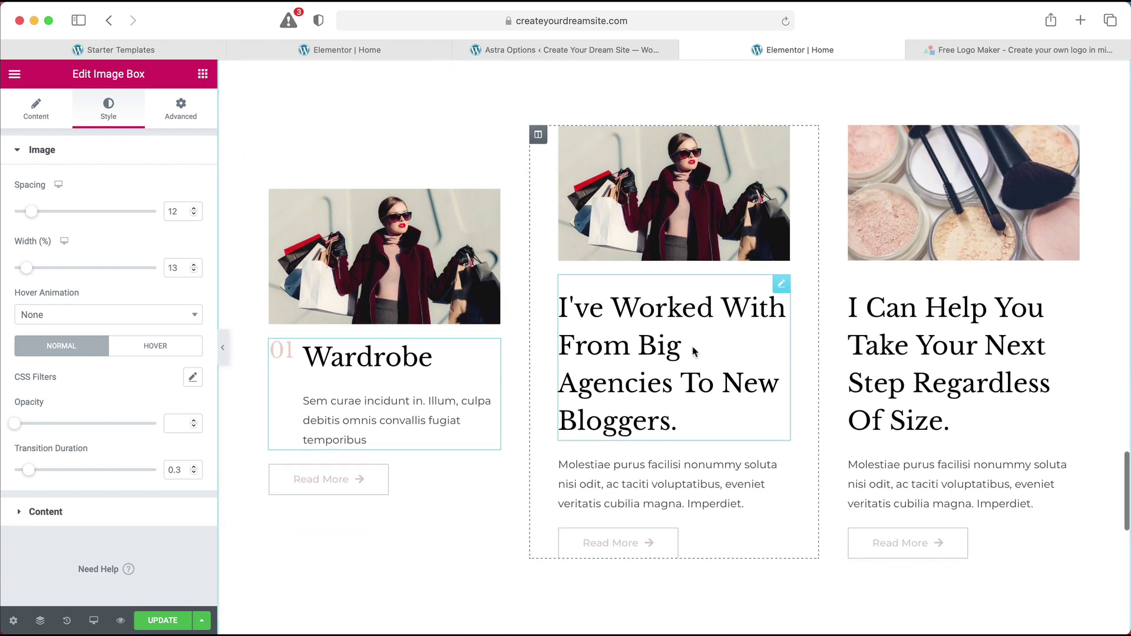
click(701, 346)
right_click(709, 347)
click(745, 429)
right_click(781, 283)
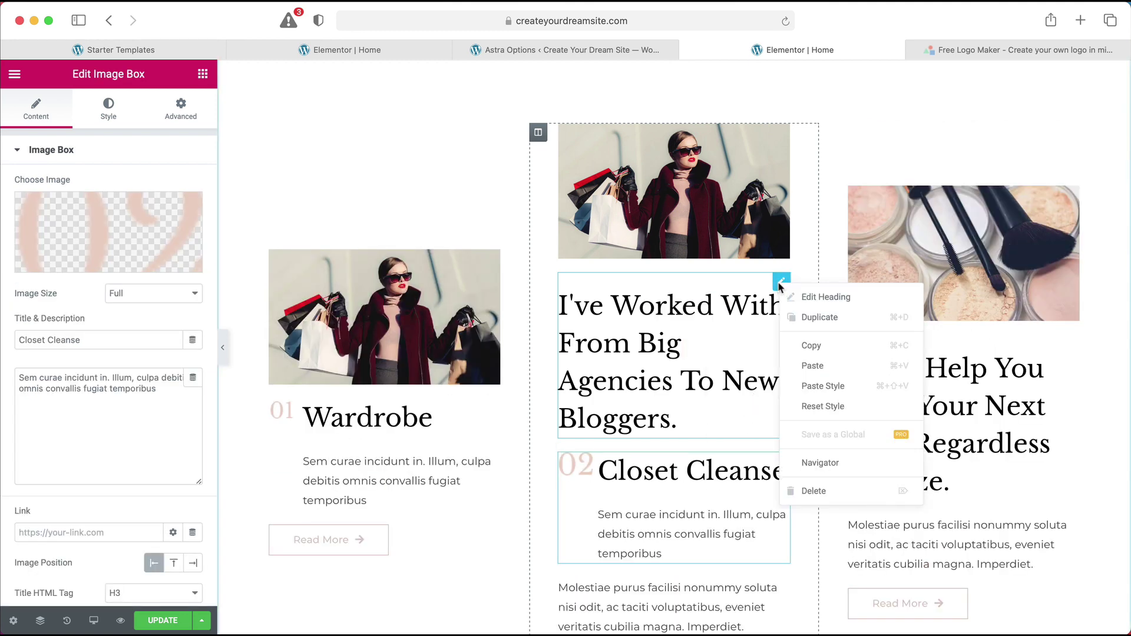
click(819, 491)
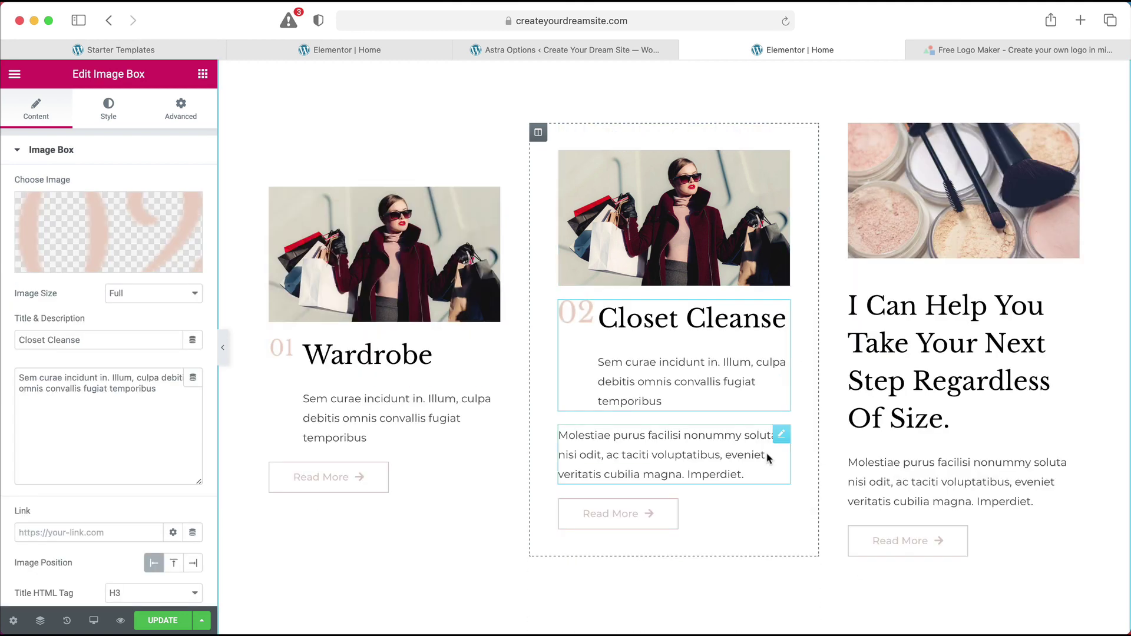
- Set the pasted Closet Cleanse image box's image spacing to 12 and width to 13%, and delete the text paragraph below it
key(Return)
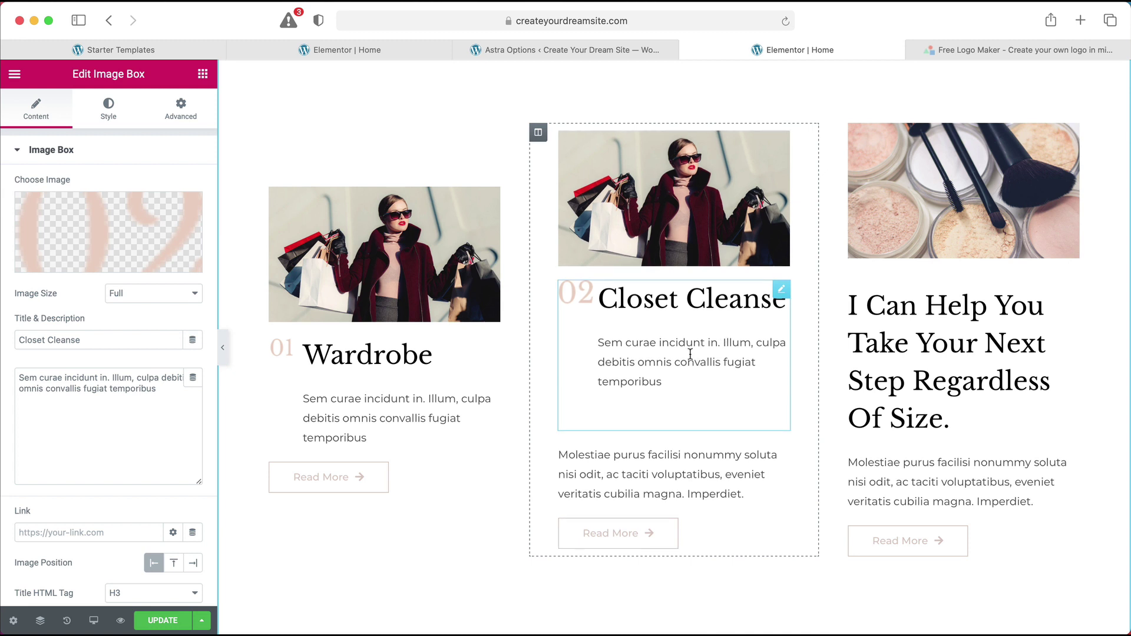
click(108, 110)
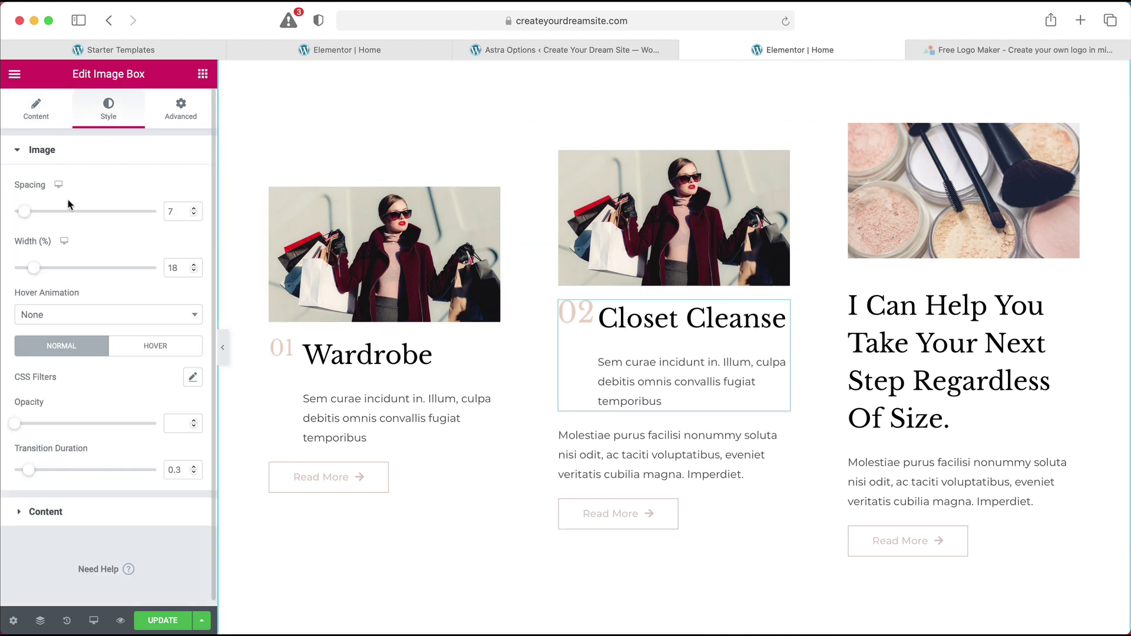
drag(23, 217, 32, 219)
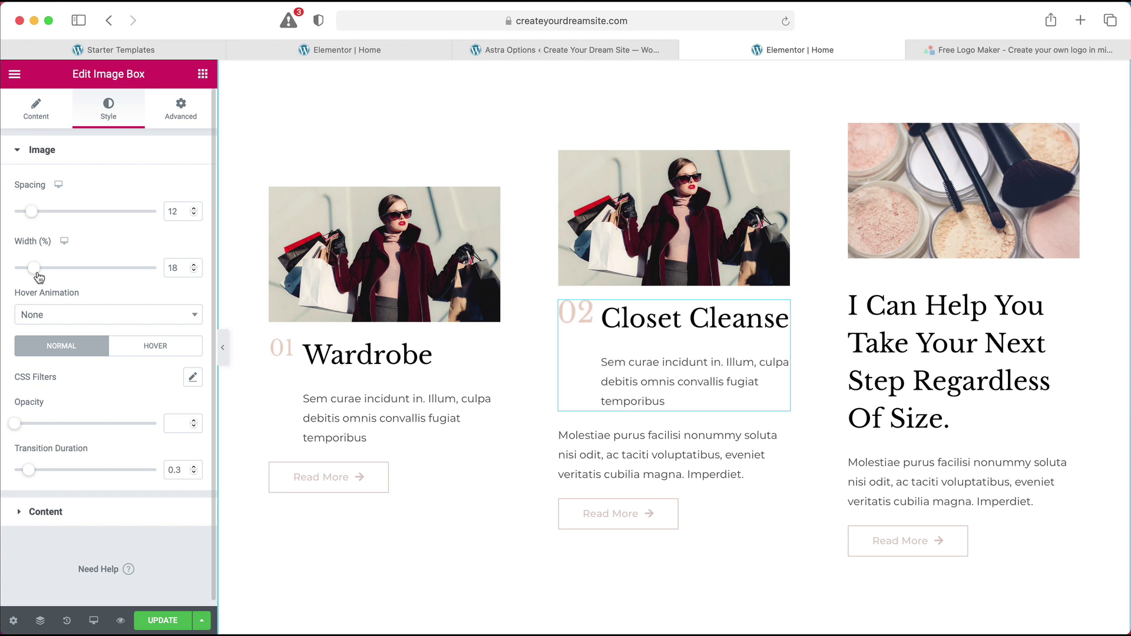
drag(35, 271, 26, 272)
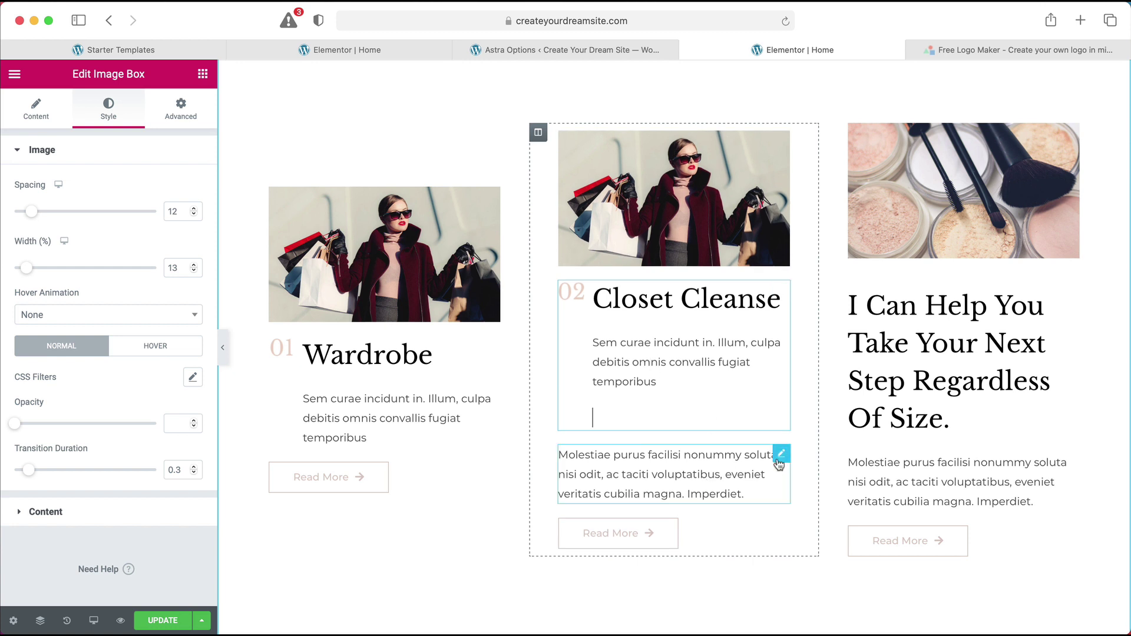
right_click(788, 457)
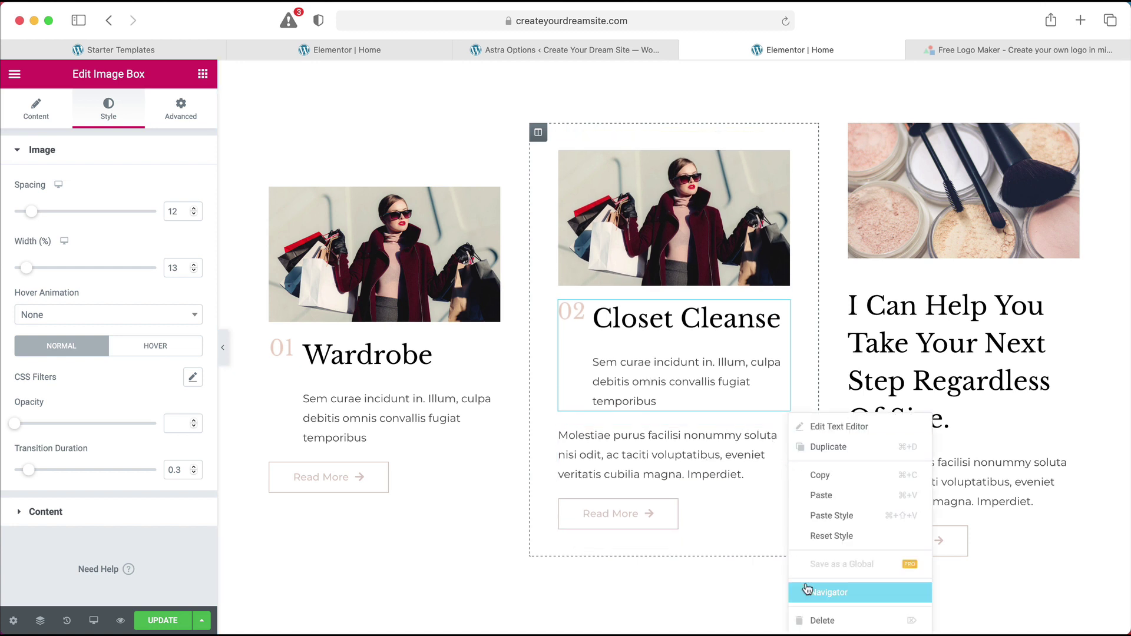
click(813, 618)
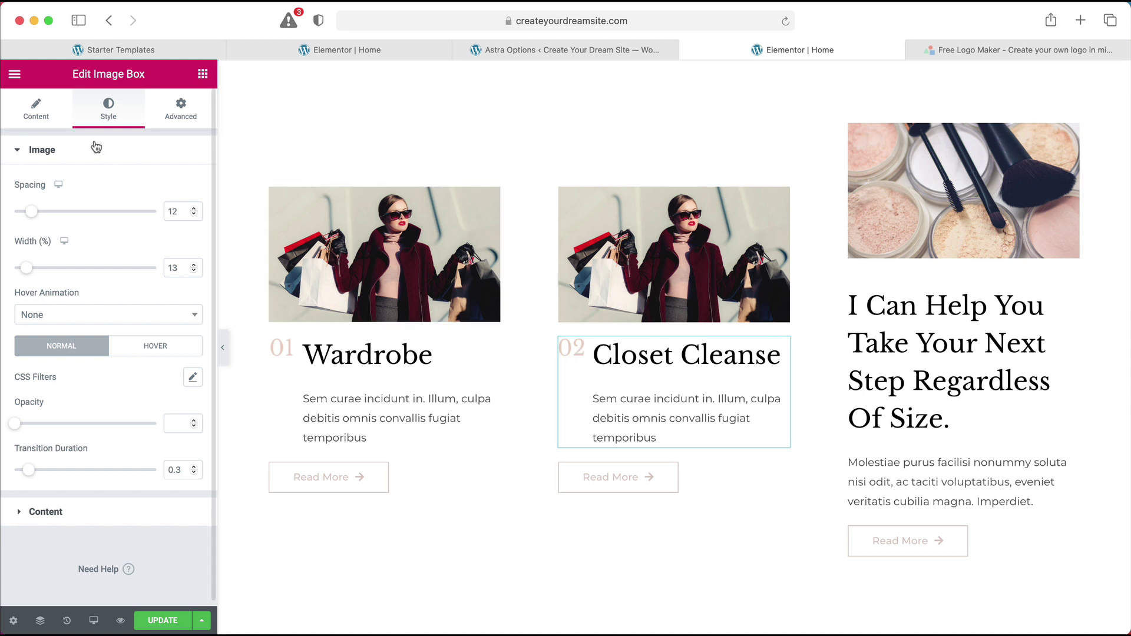
click(36, 109)
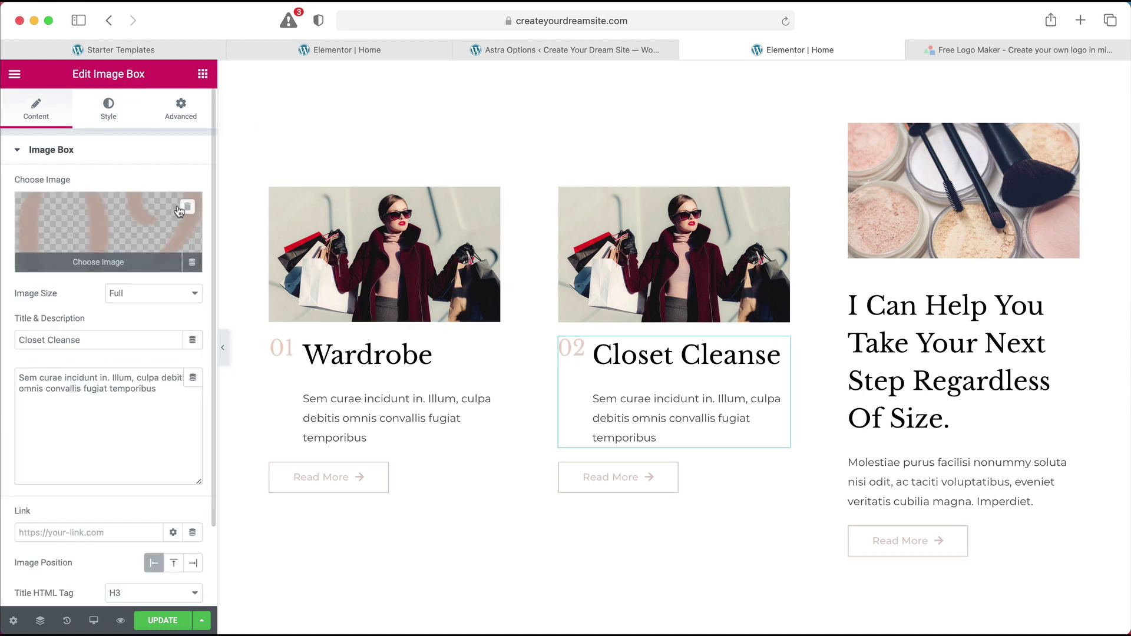
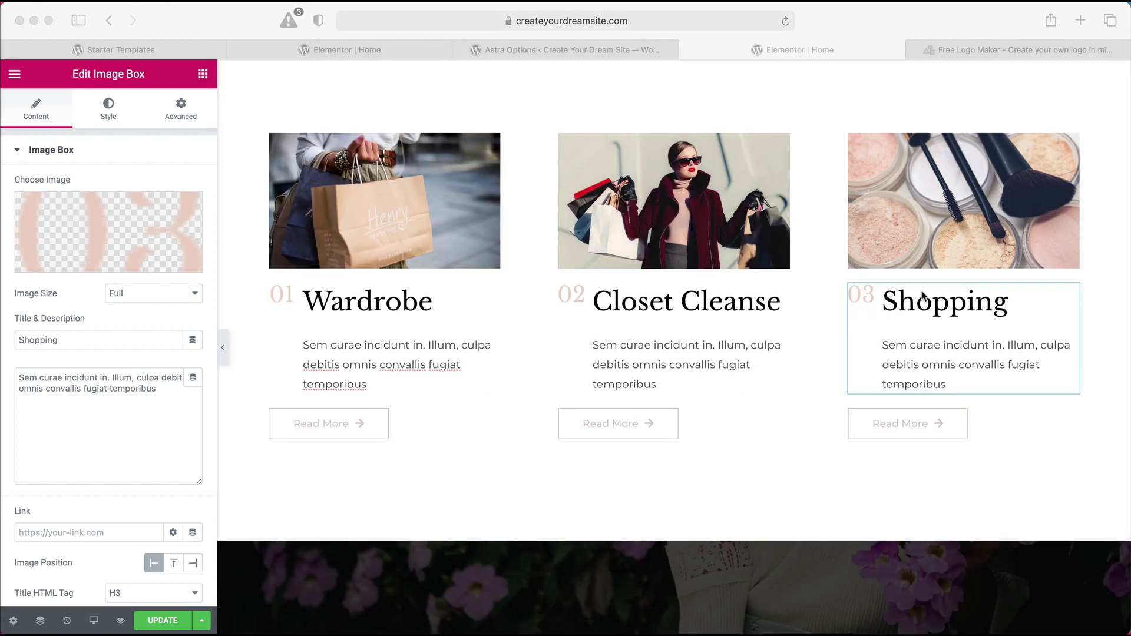
- Try centering the Read More button in the Shopping column, and set its alignment back to left
click(909, 426)
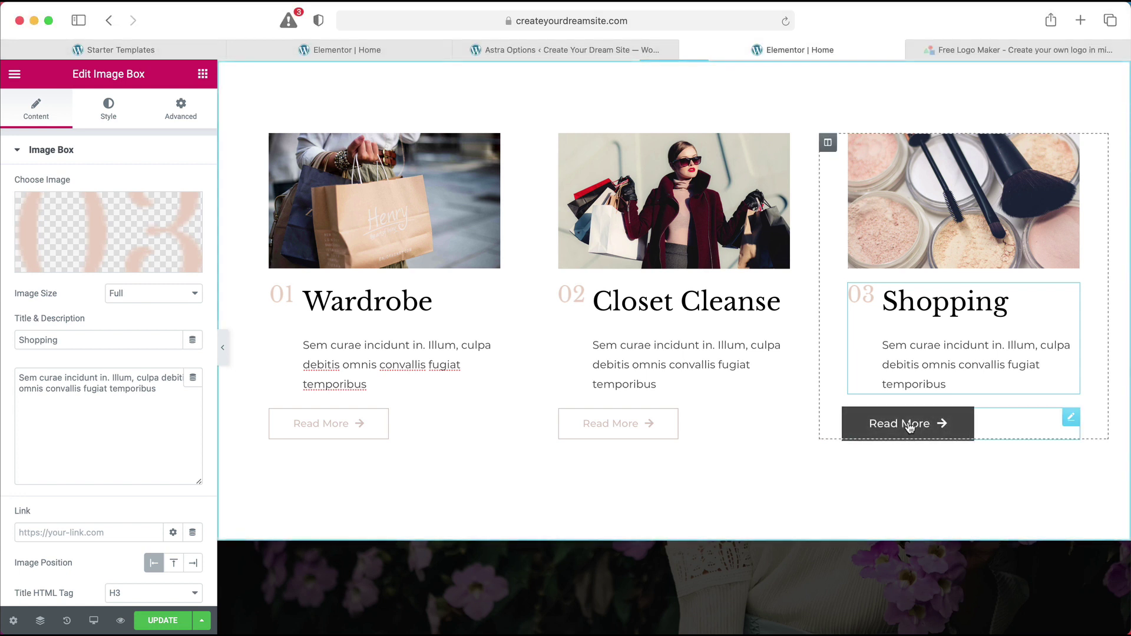
click(944, 431)
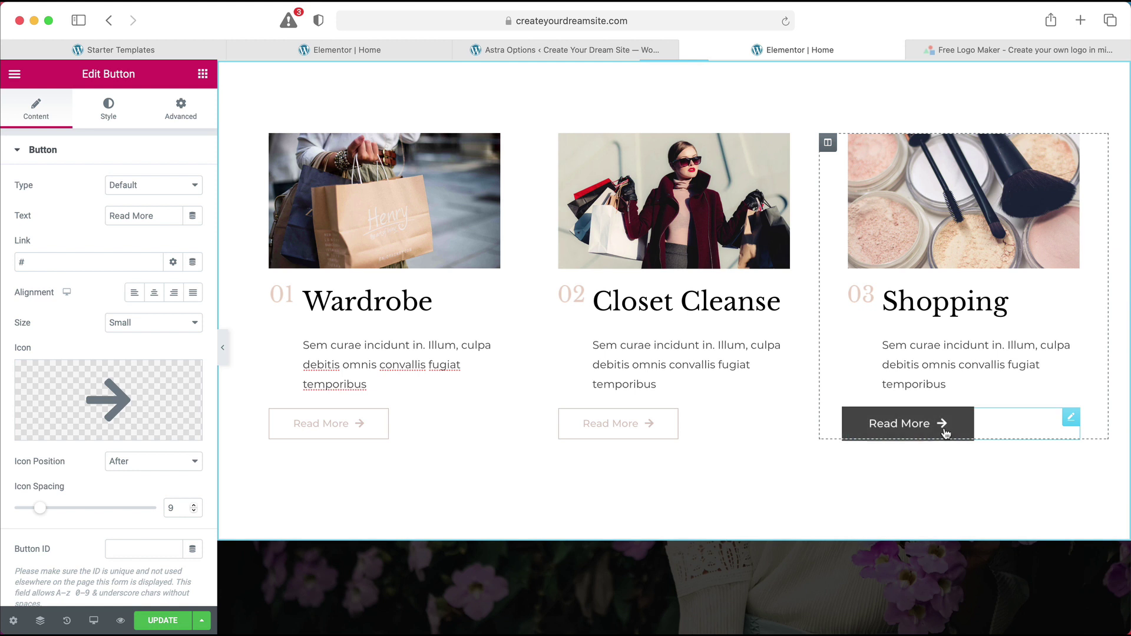
click(155, 300)
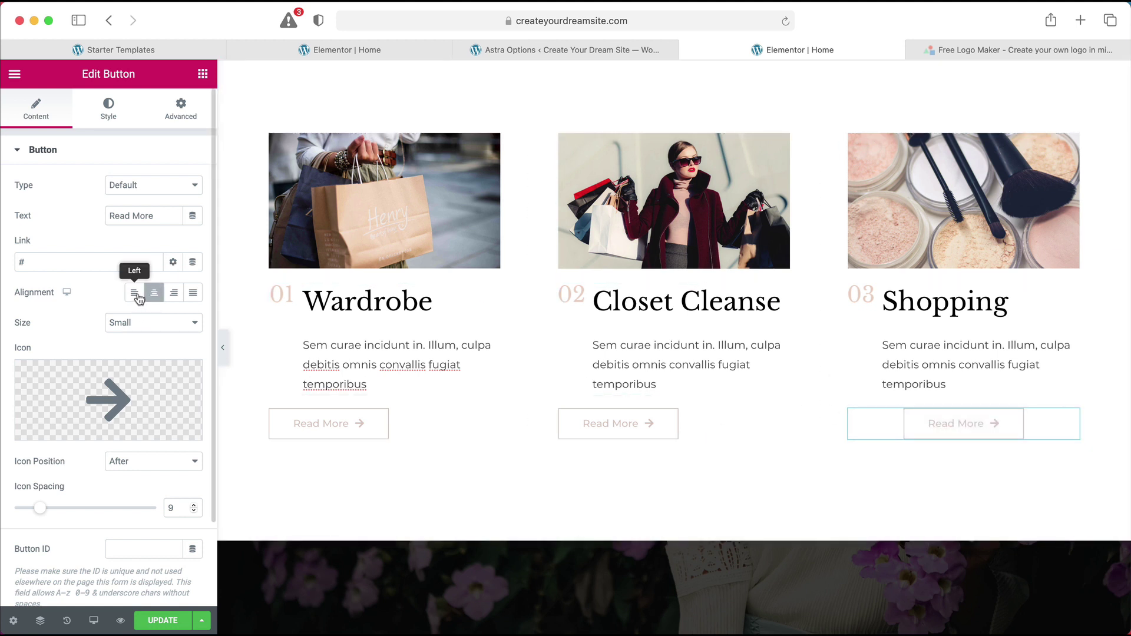
click(136, 297)
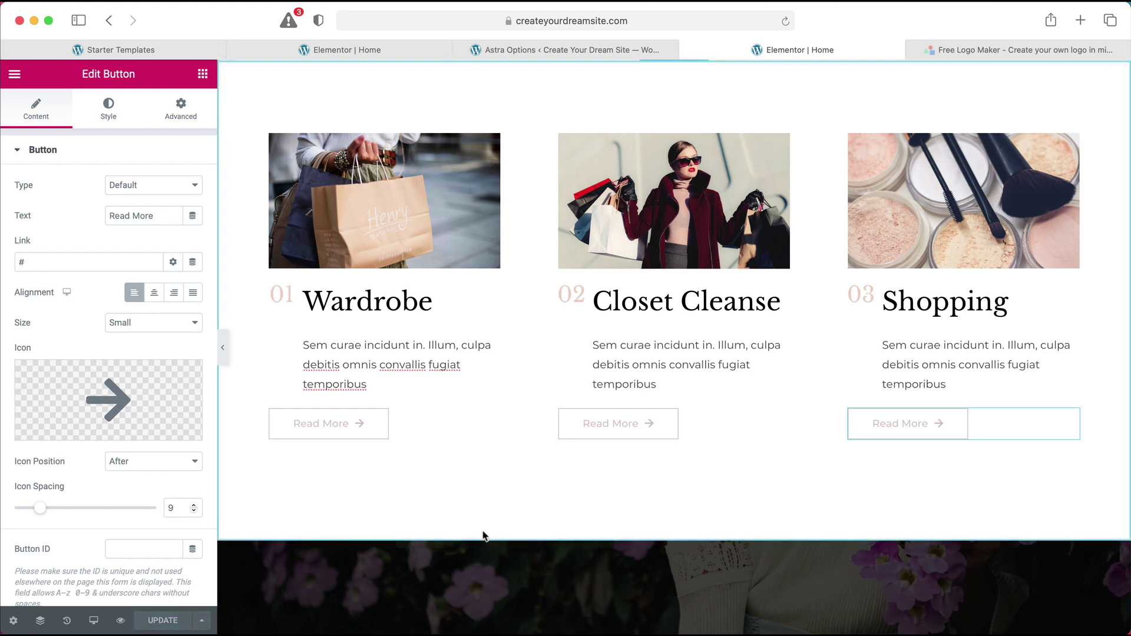
- Preview the home page and review its sections from the hero down to the three article columns
click(122, 621)
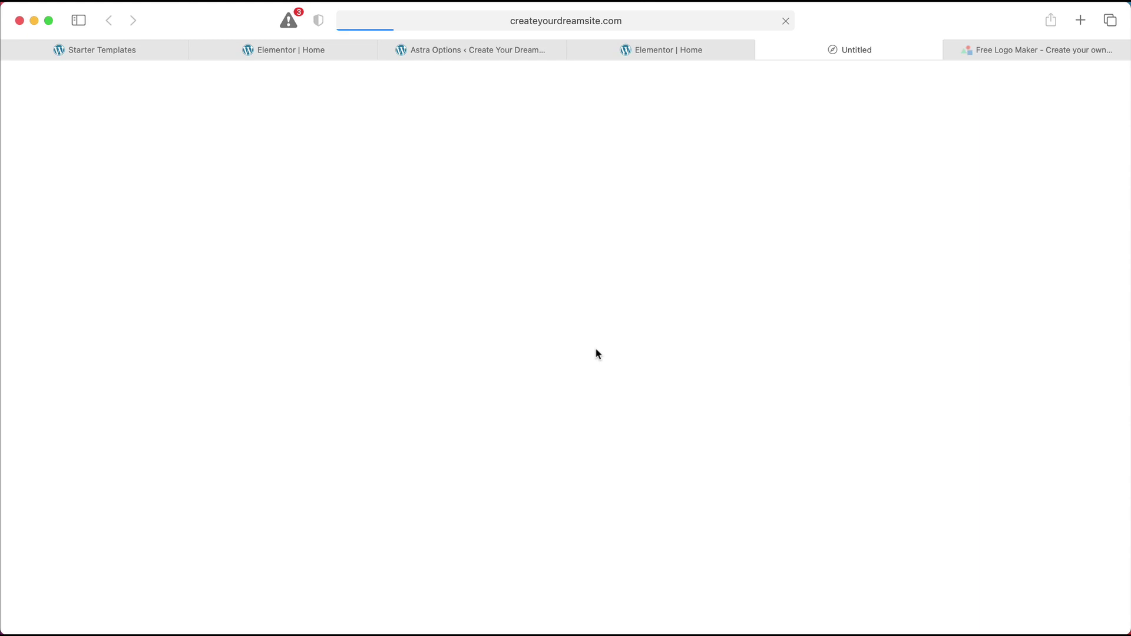
scroll(596, 353, down, 10)
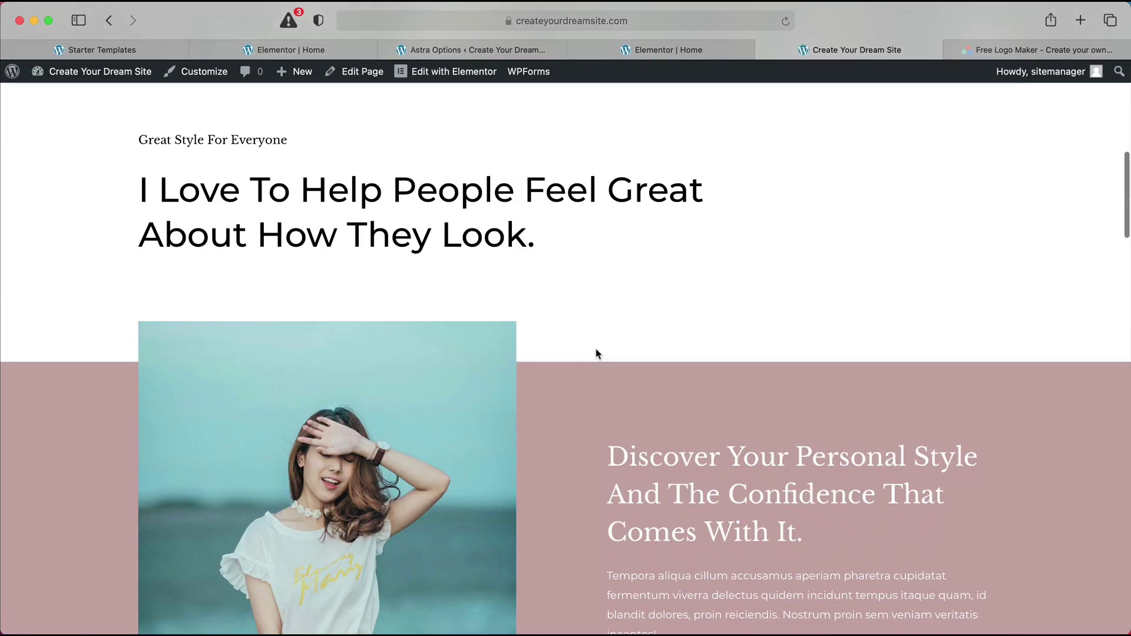
scroll(596, 352, down, 15)
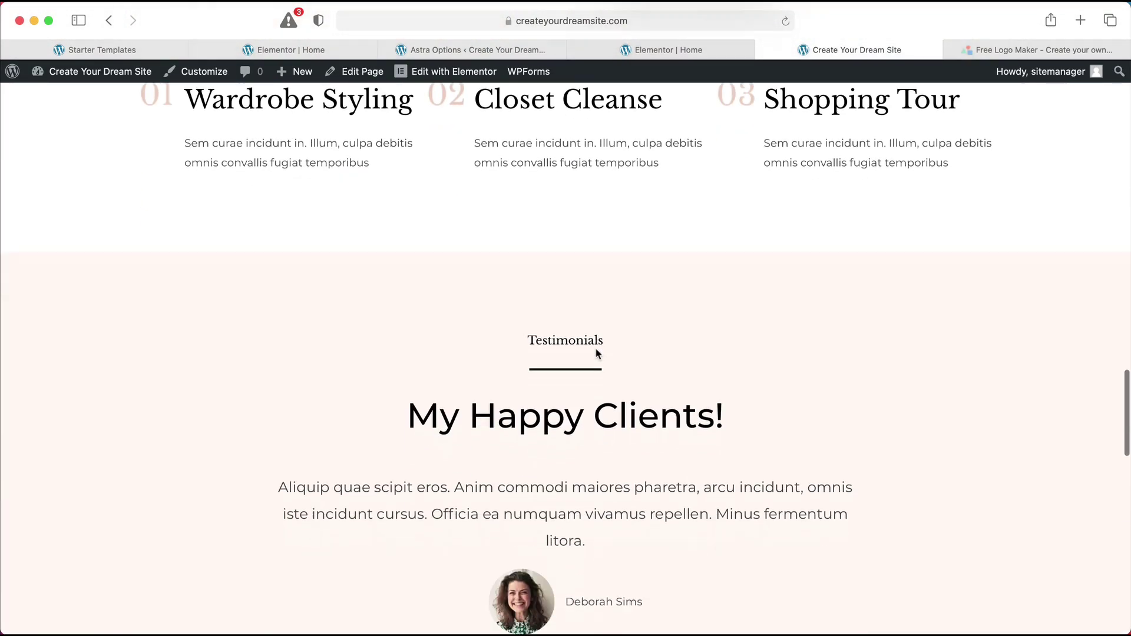
scroll(597, 354, down, 10)
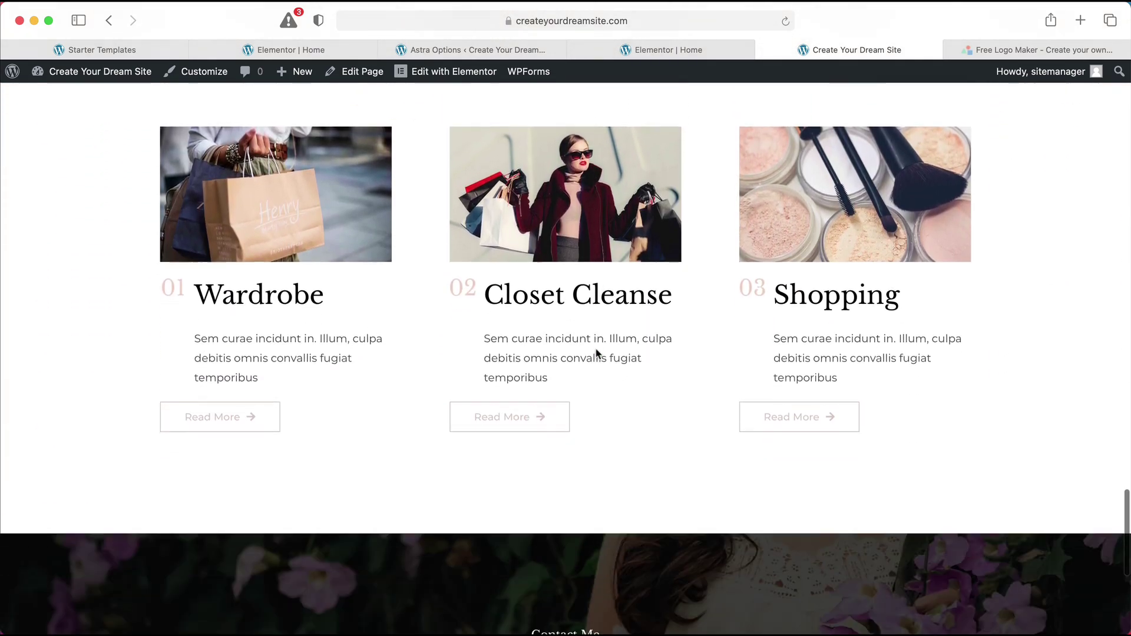
scroll(597, 354, up, 15)
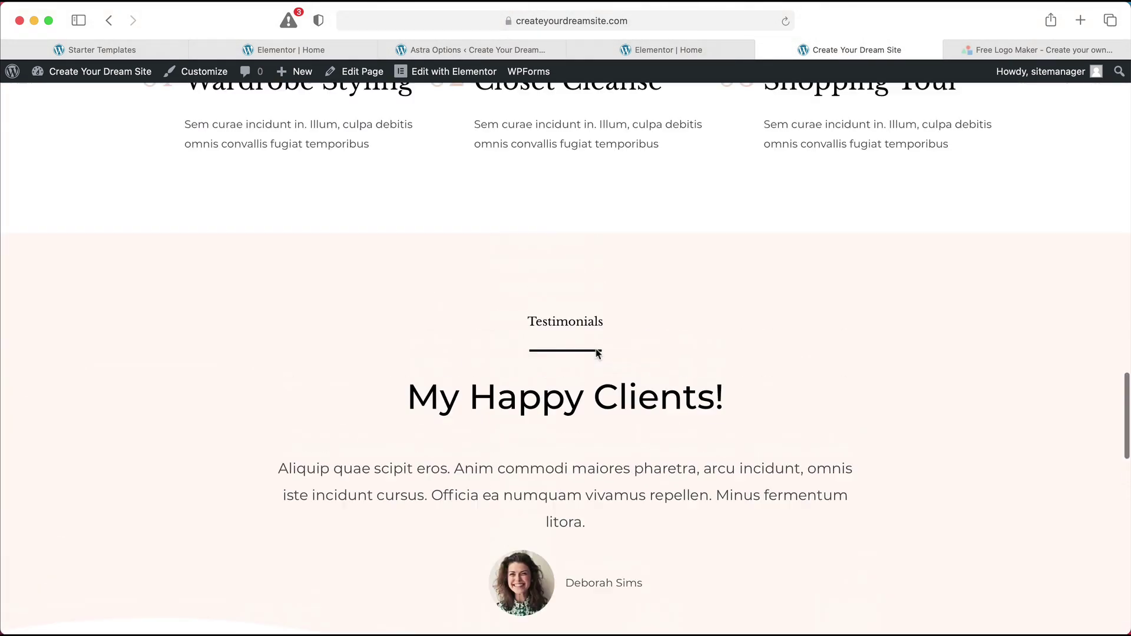
scroll(596, 349, up, 20)
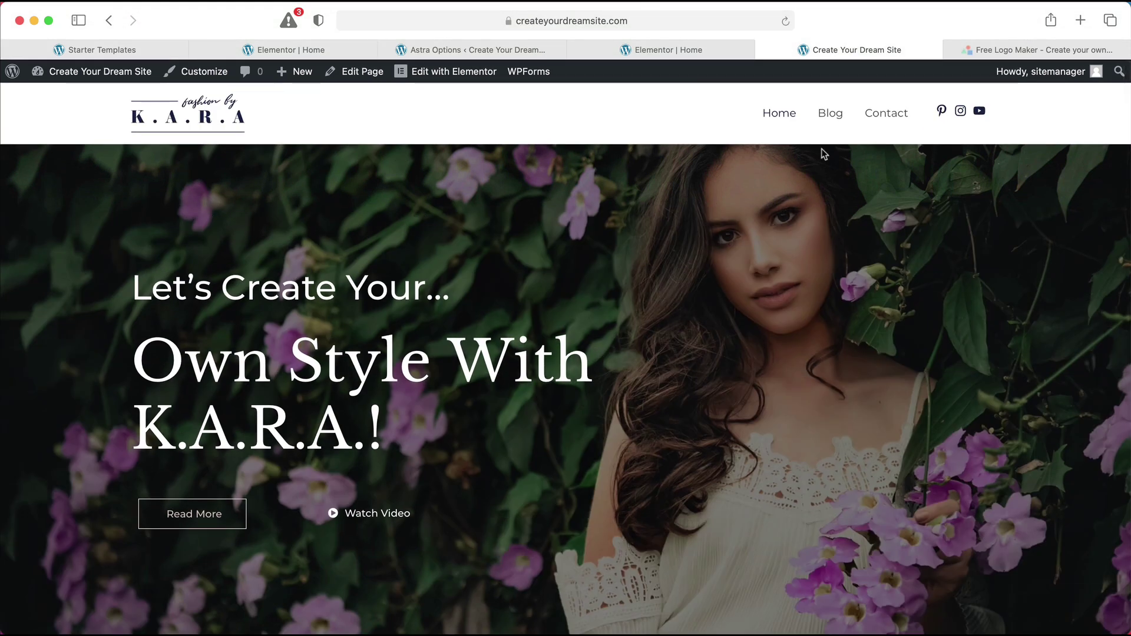
- Open the site's Blog page and examine its featured post, post carousel and Personal Style Stories section
click(830, 114)
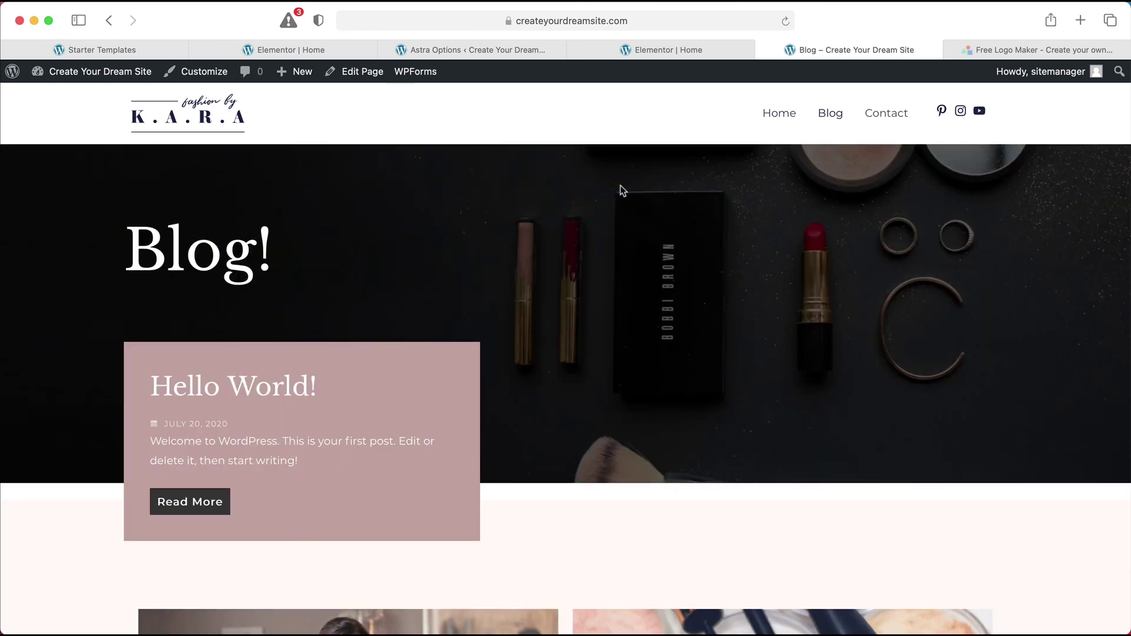
scroll(621, 190, down, 10)
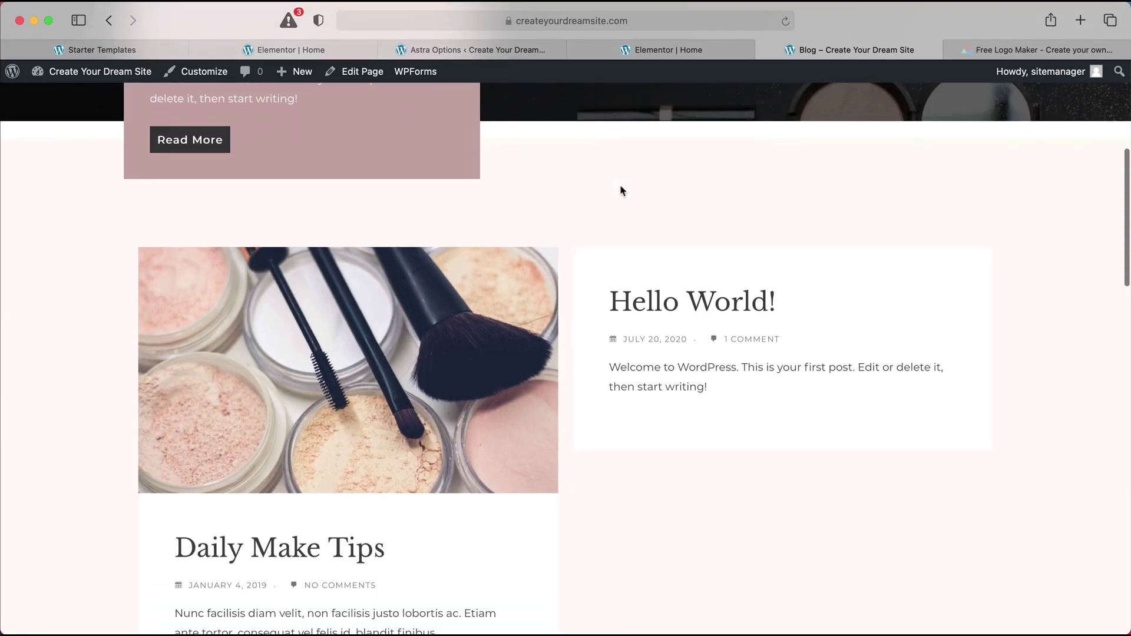
scroll(621, 190, up, 3)
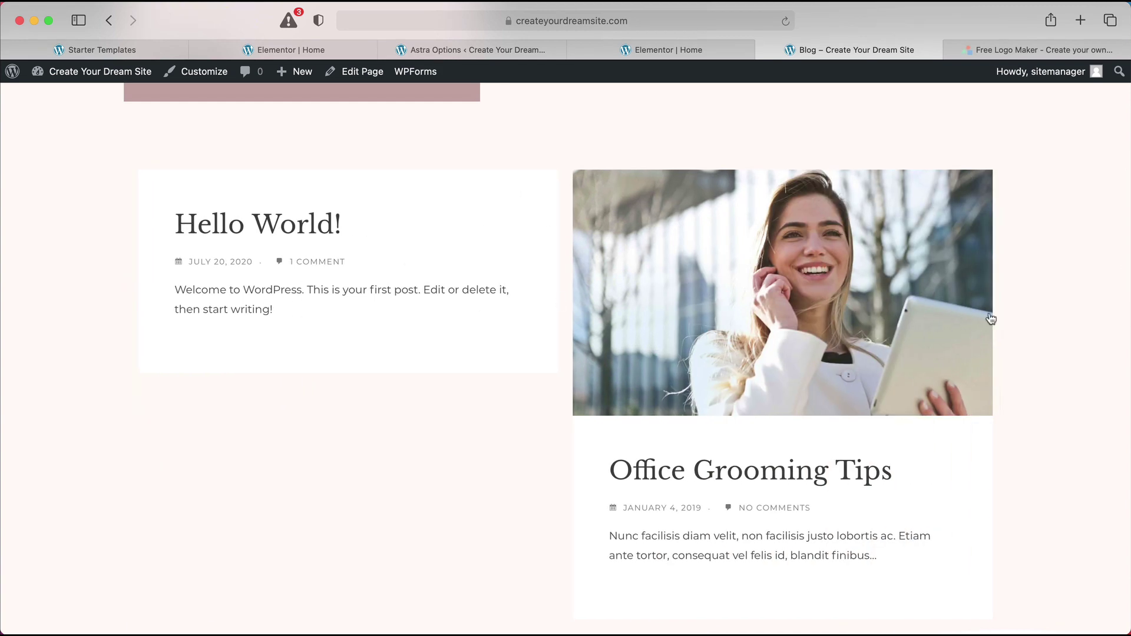
scroll(725, 305, down, 10)
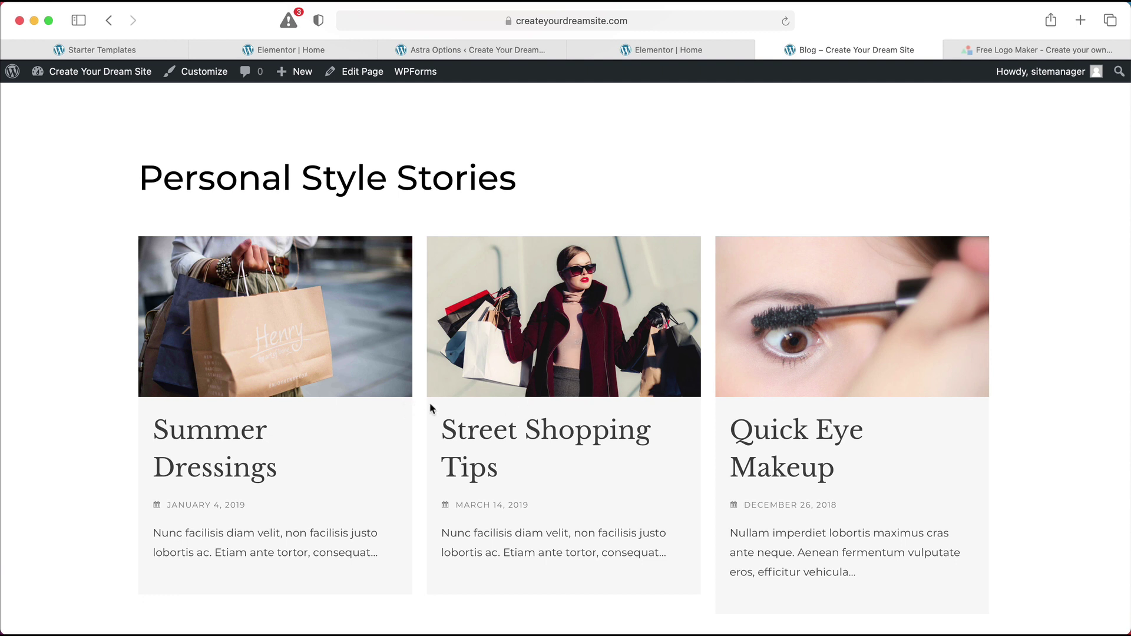
scroll(431, 408, down, 4)
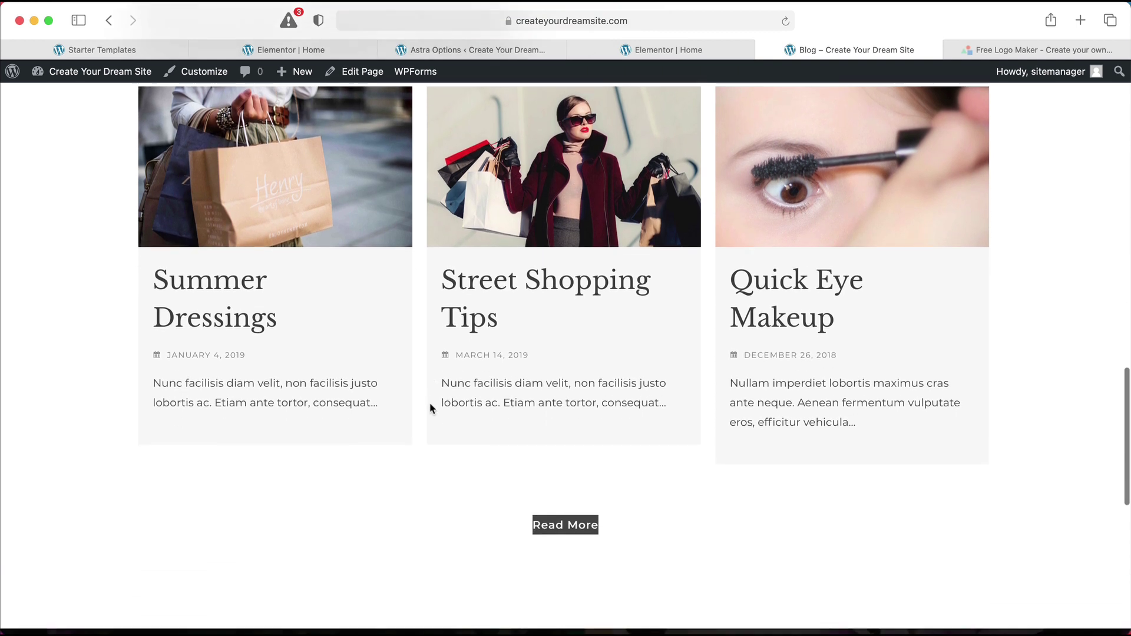
scroll(431, 408, up, 8)
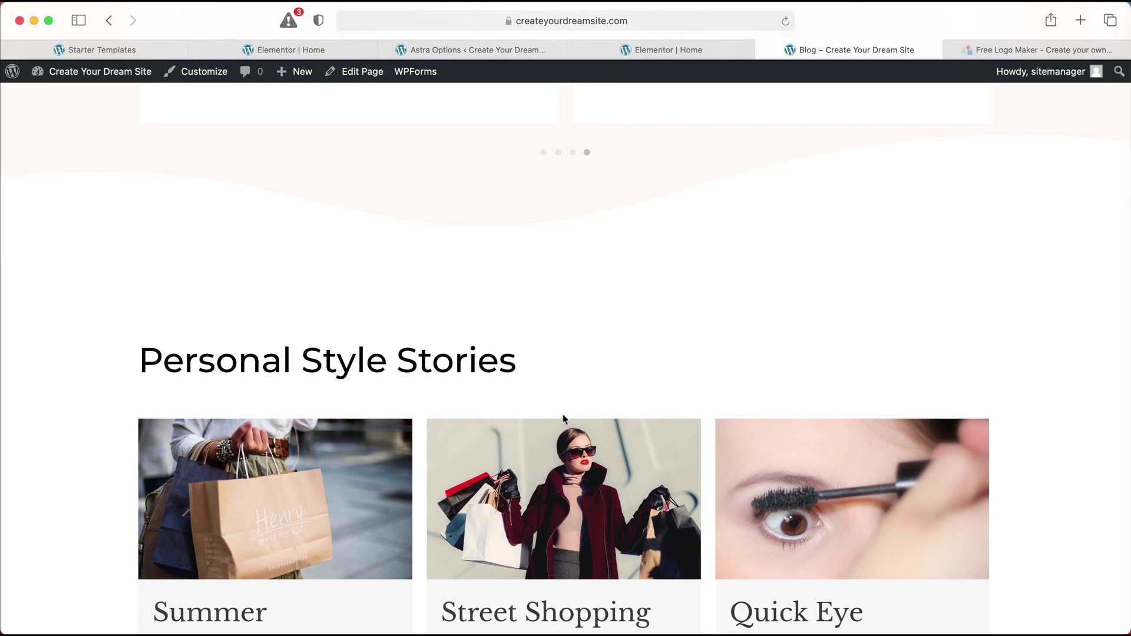
scroll(564, 419, up, 10)
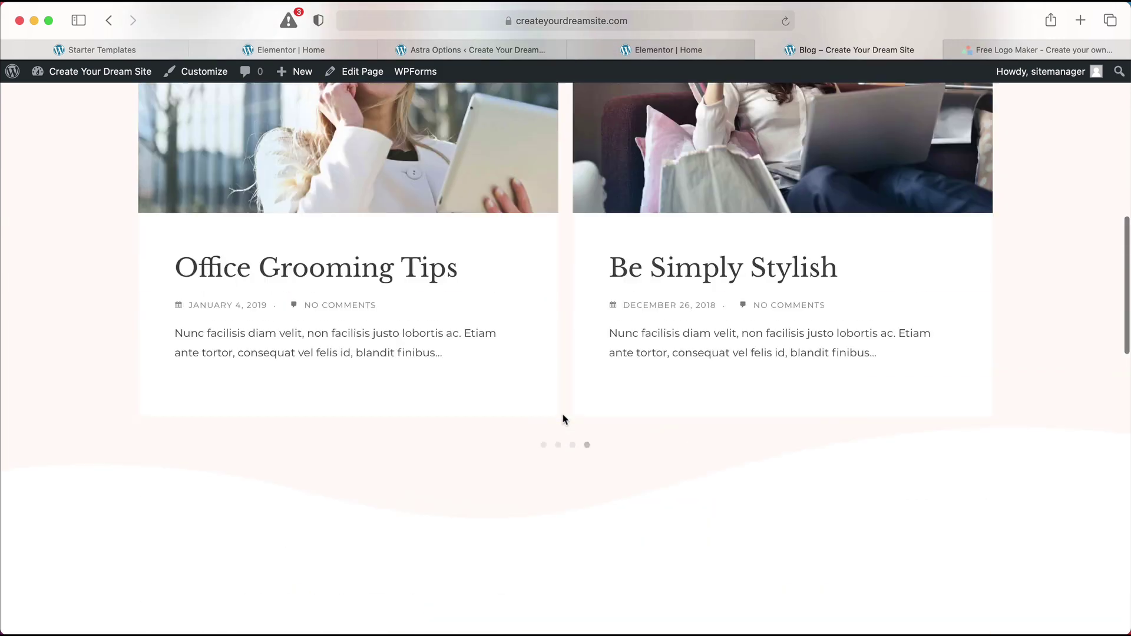
scroll(563, 419, up, 8)
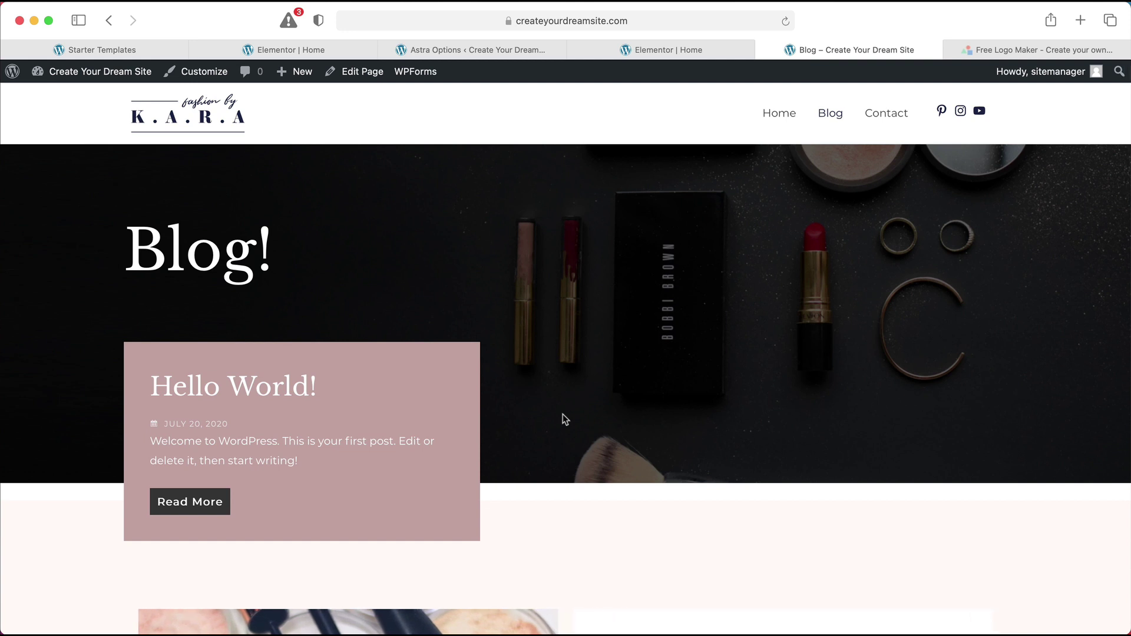
- Set the site's posts page to Blog in the Reading settings and save the changes
scroll(567, 409, down, 1)
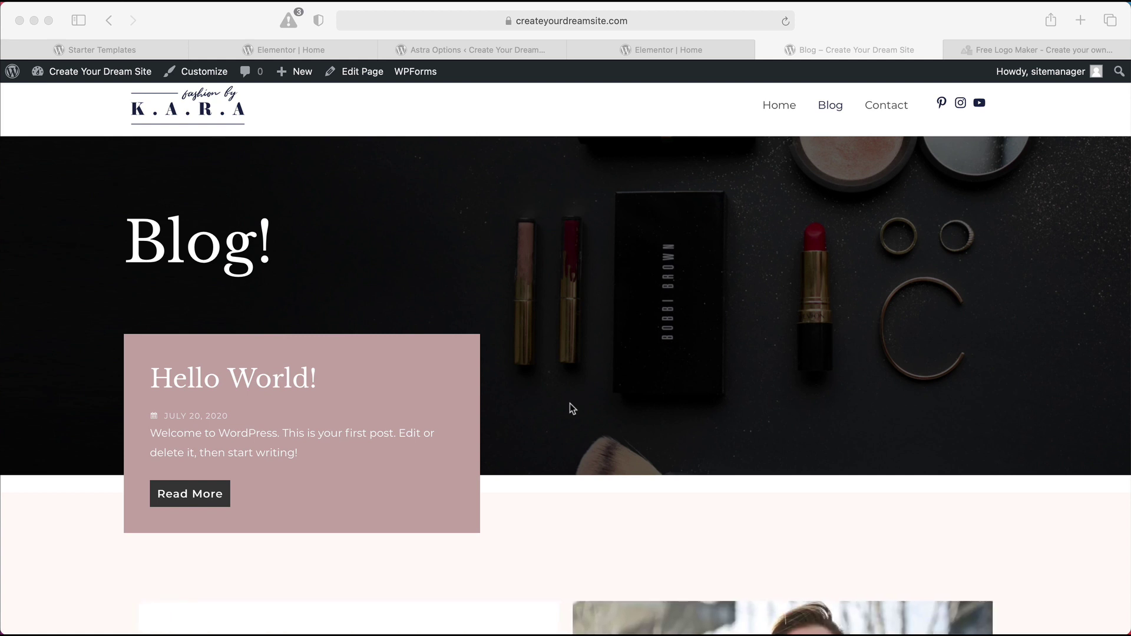
click(117, 75)
click(66, 105)
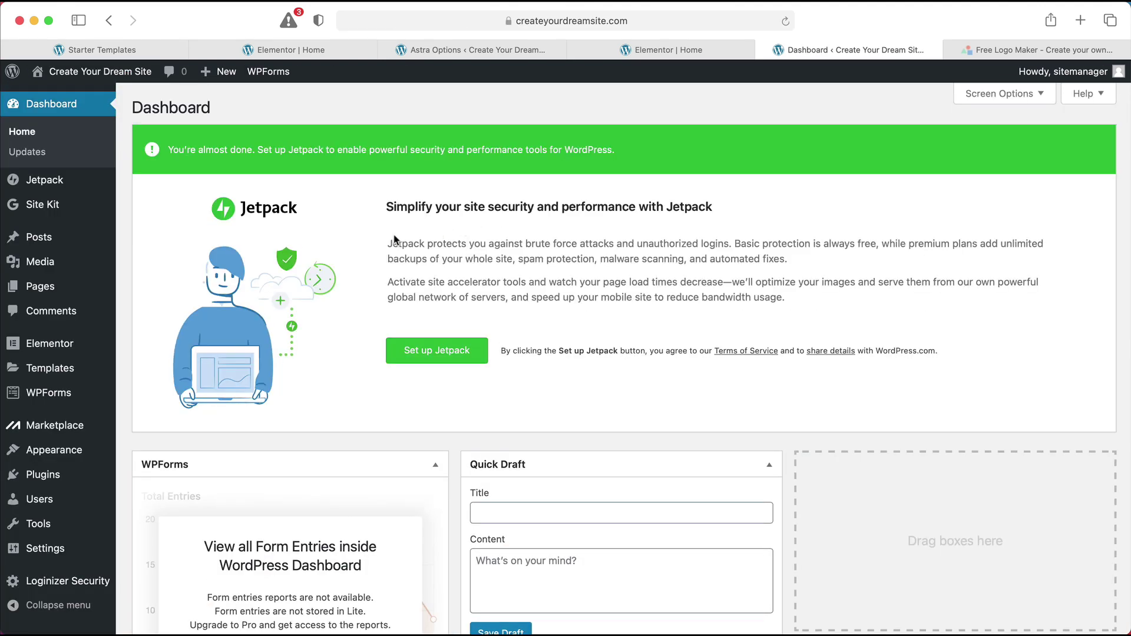
mouse_move(37, 542)
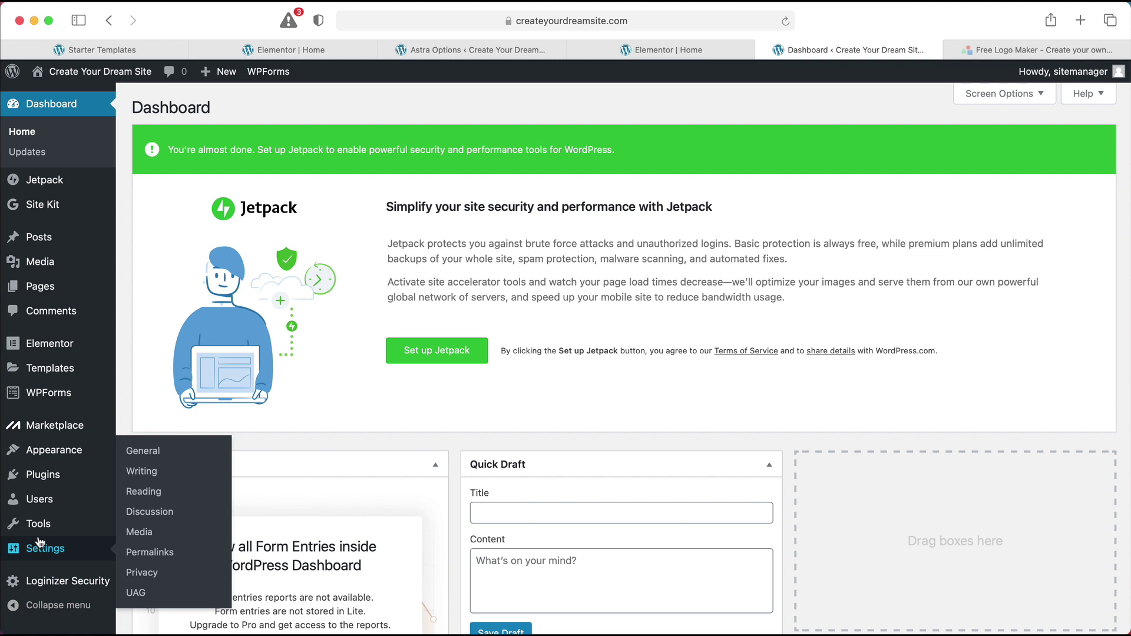
click(144, 492)
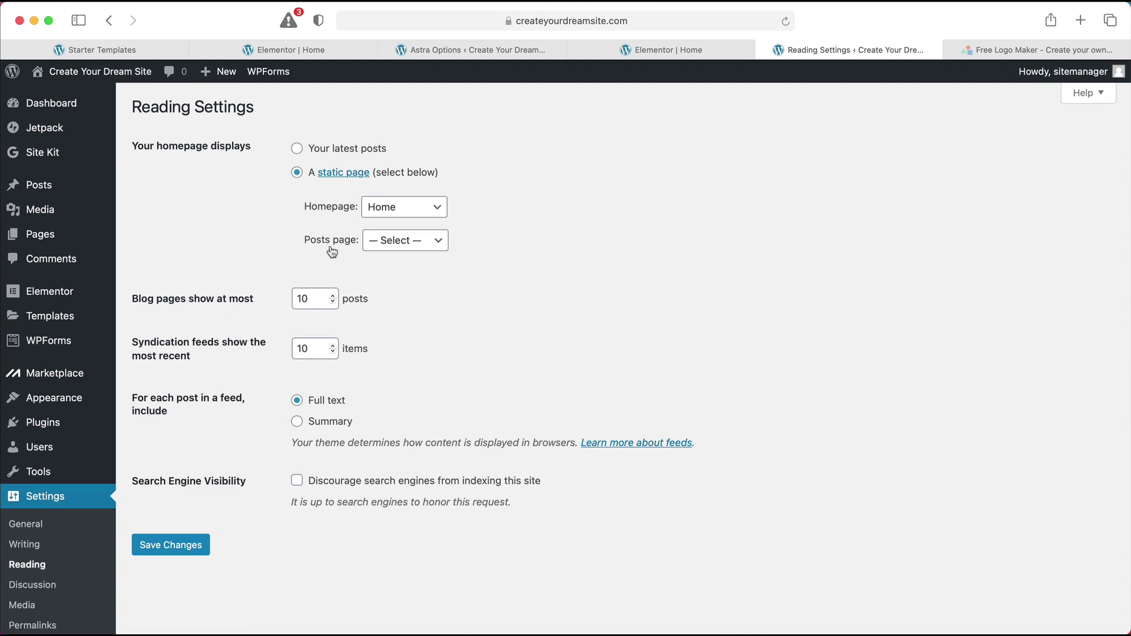
click(399, 246)
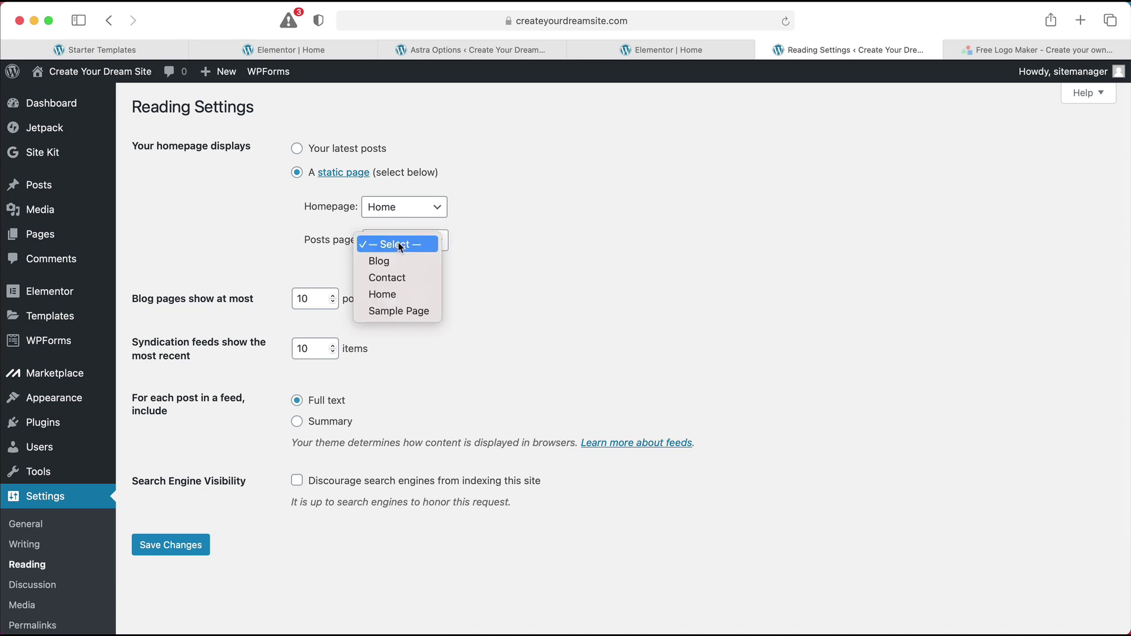
click(403, 263)
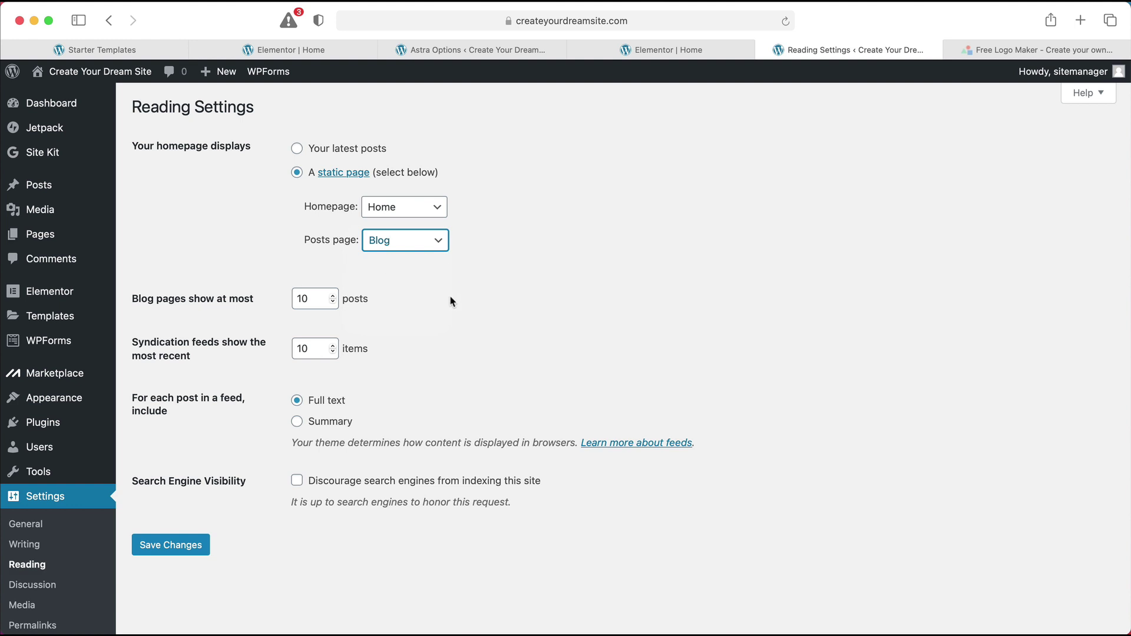
click(180, 551)
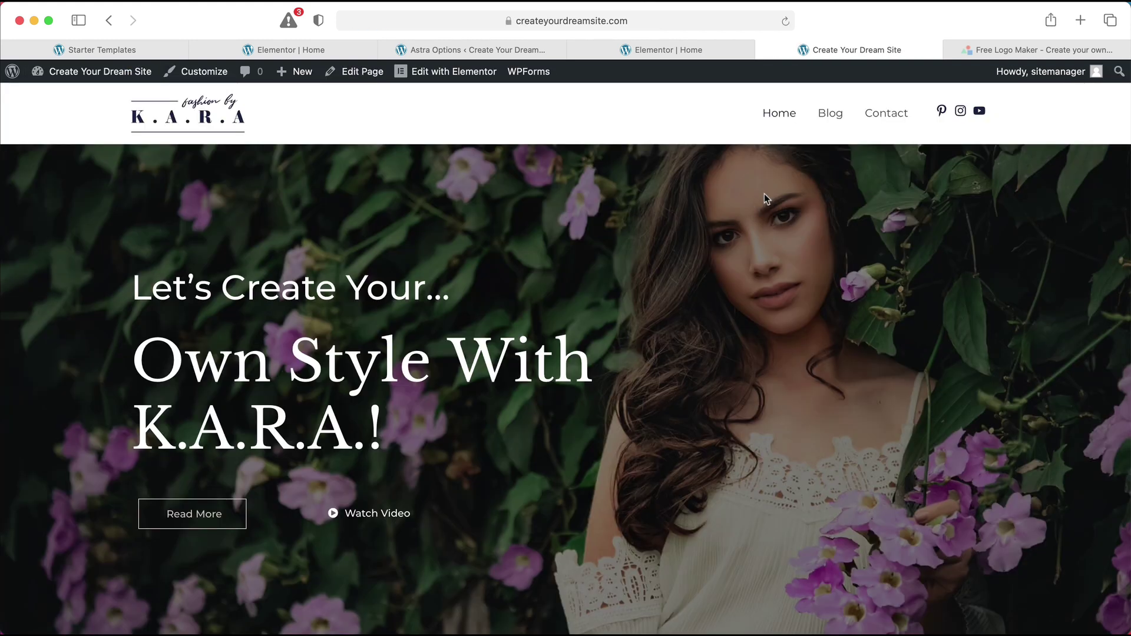
- Open the site's Blog page and review its list of posts from first to last
click(828, 115)
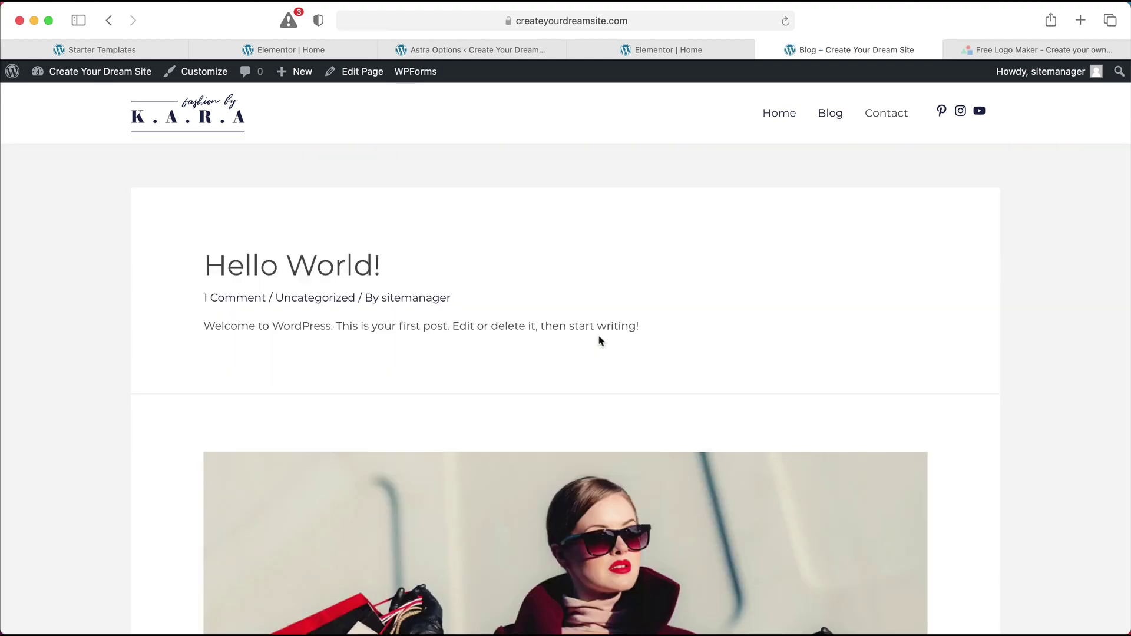
scroll(599, 340, down, 10)
scroll(600, 340, down, 20)
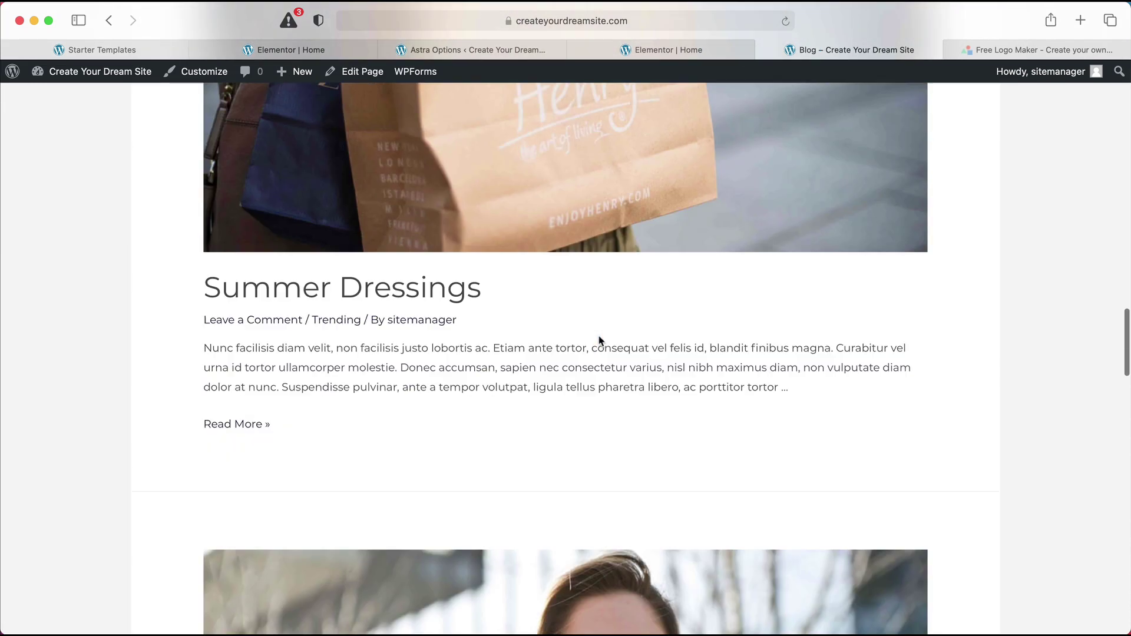
scroll(600, 341, down, 10)
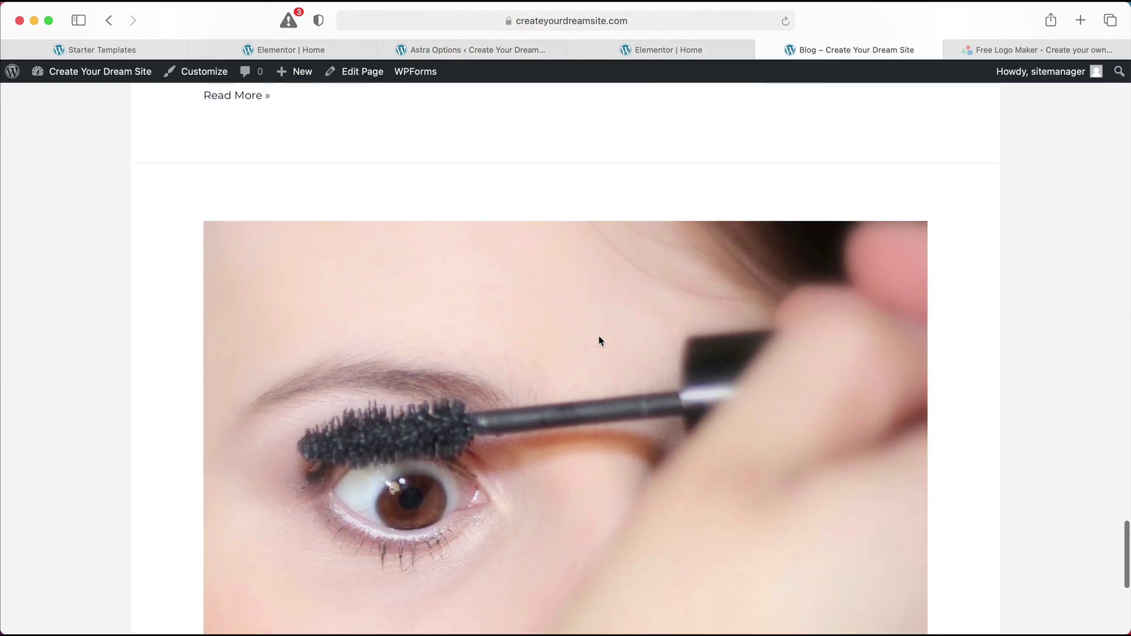
scroll(600, 340, up, 20)
scroll(599, 340, up, 15)
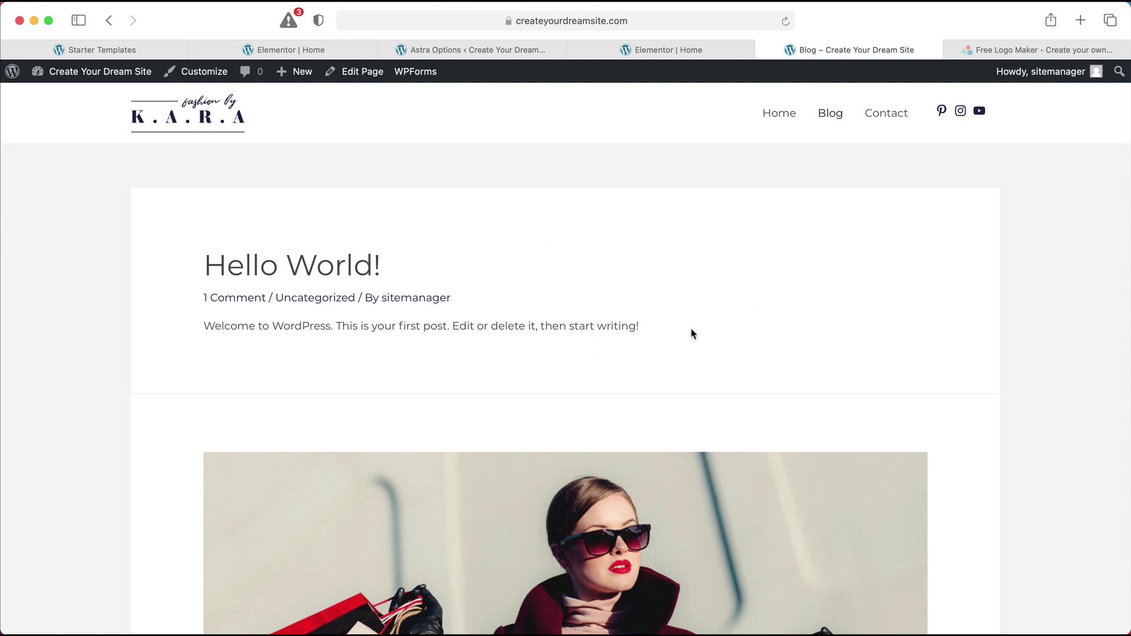
scroll(691, 329, down, 1)
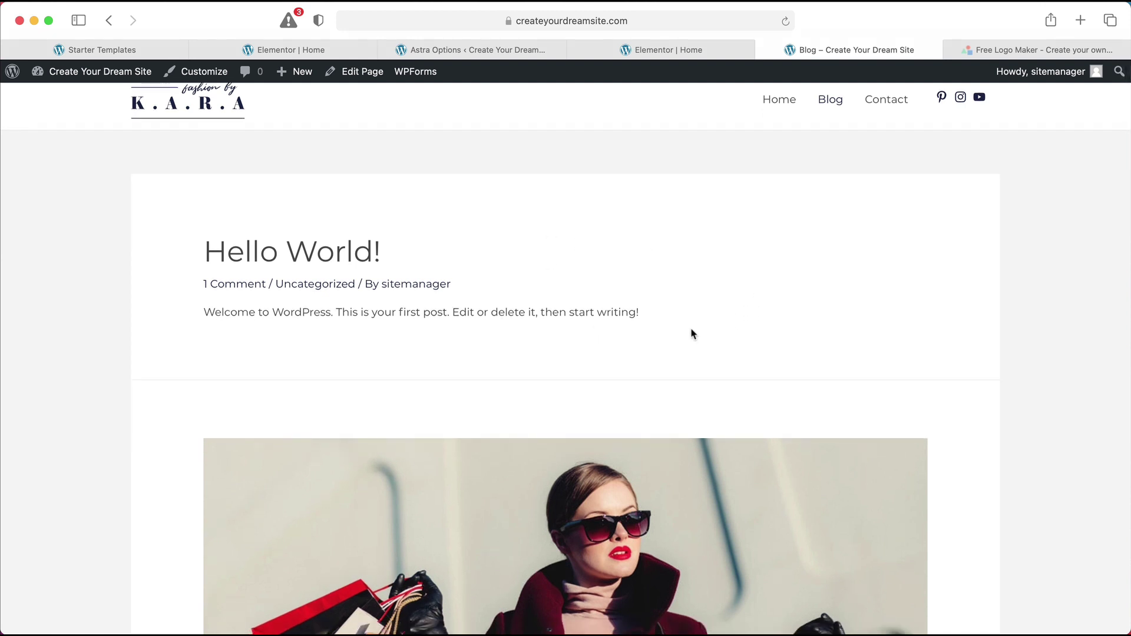
scroll(691, 330, up, 1)
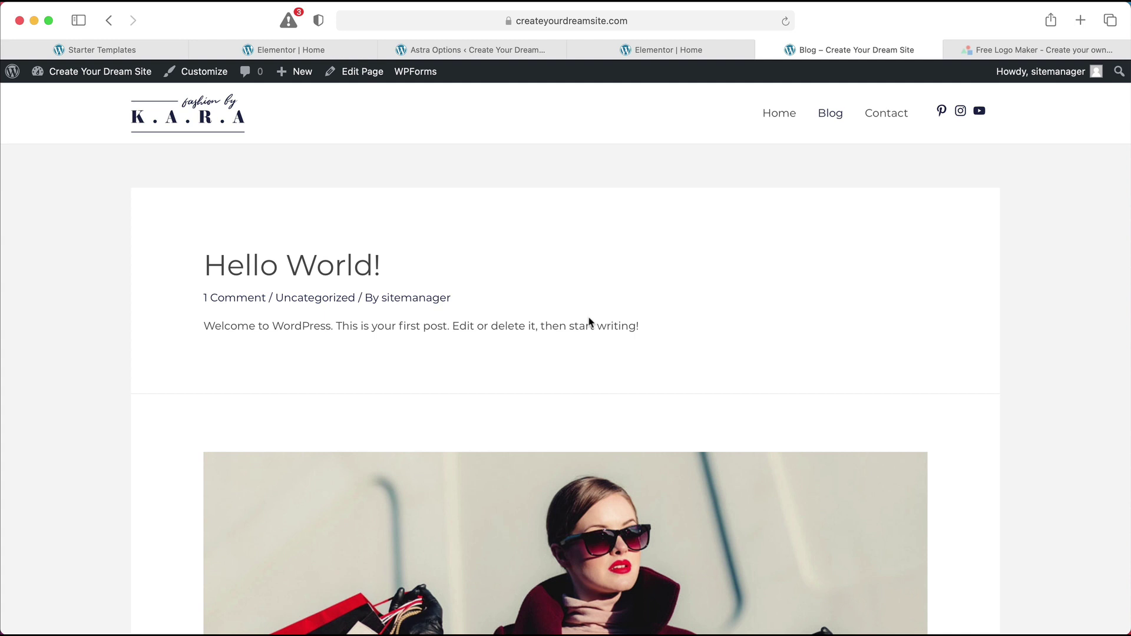
- Open the list of all posts in the WordPress dashboard and look over the existing entries
mouse_move(66, 87)
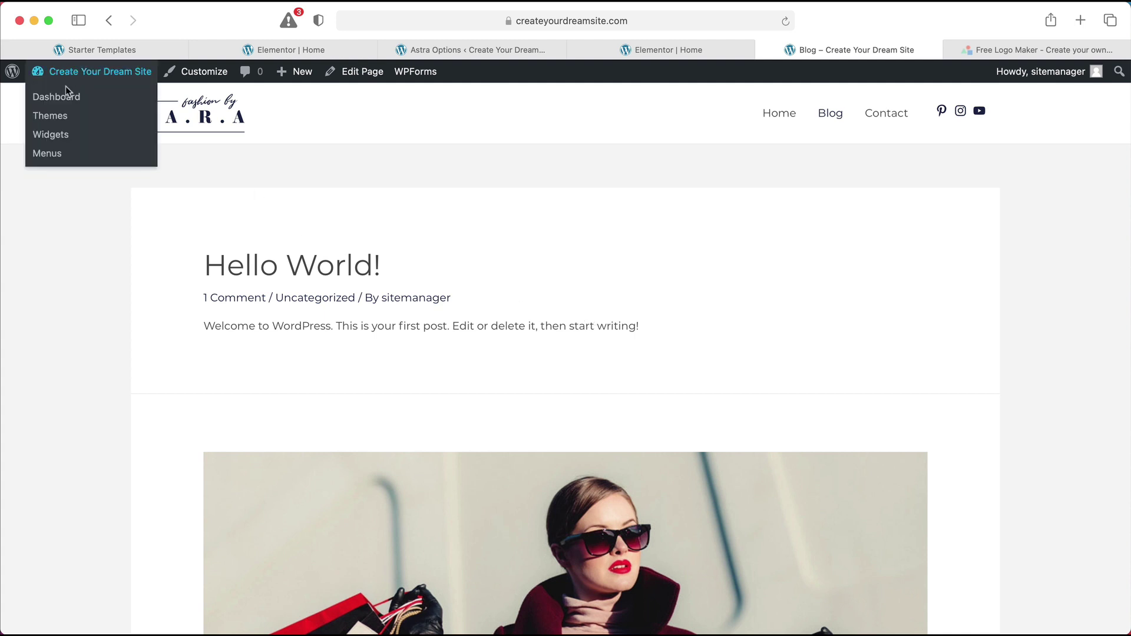
click(79, 103)
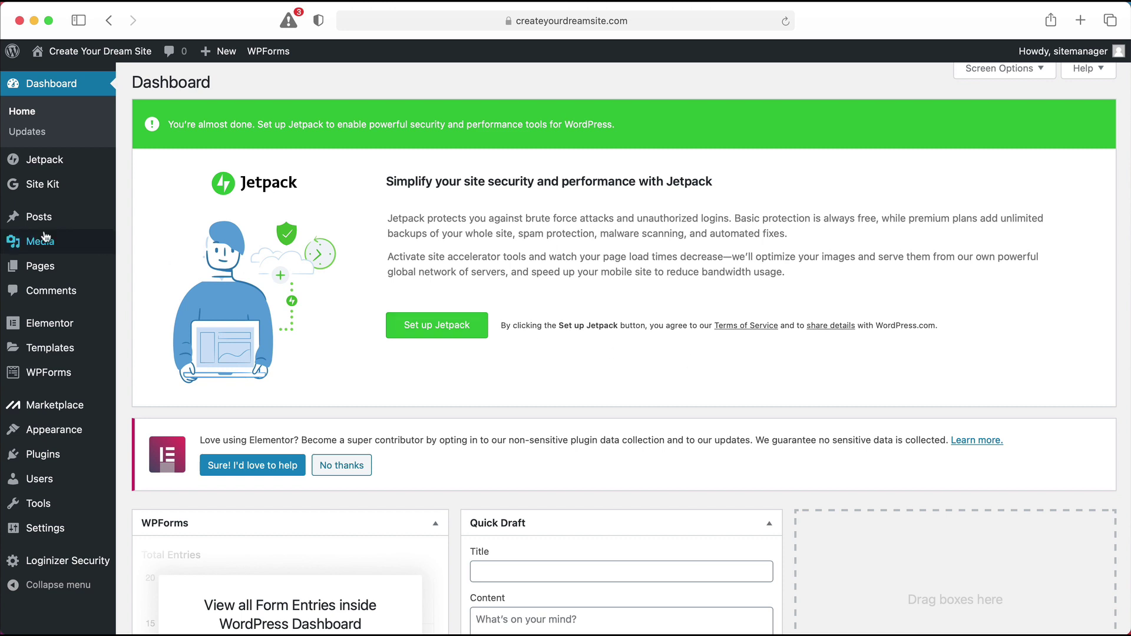
mouse_move(50, 218)
click(137, 219)
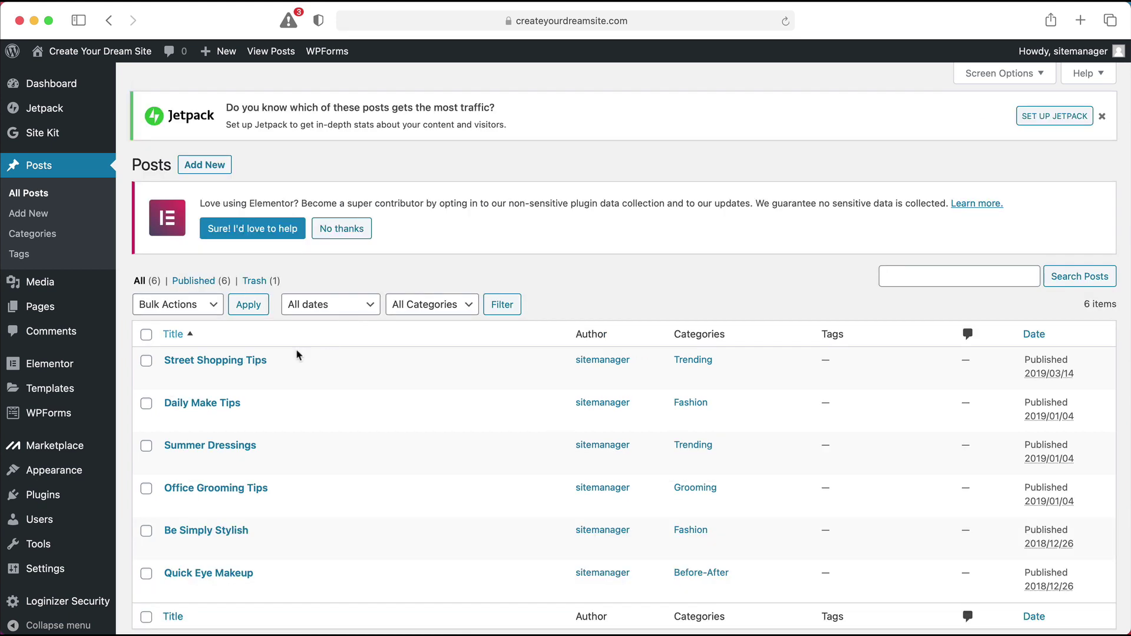
scroll(263, 369, down, 3)
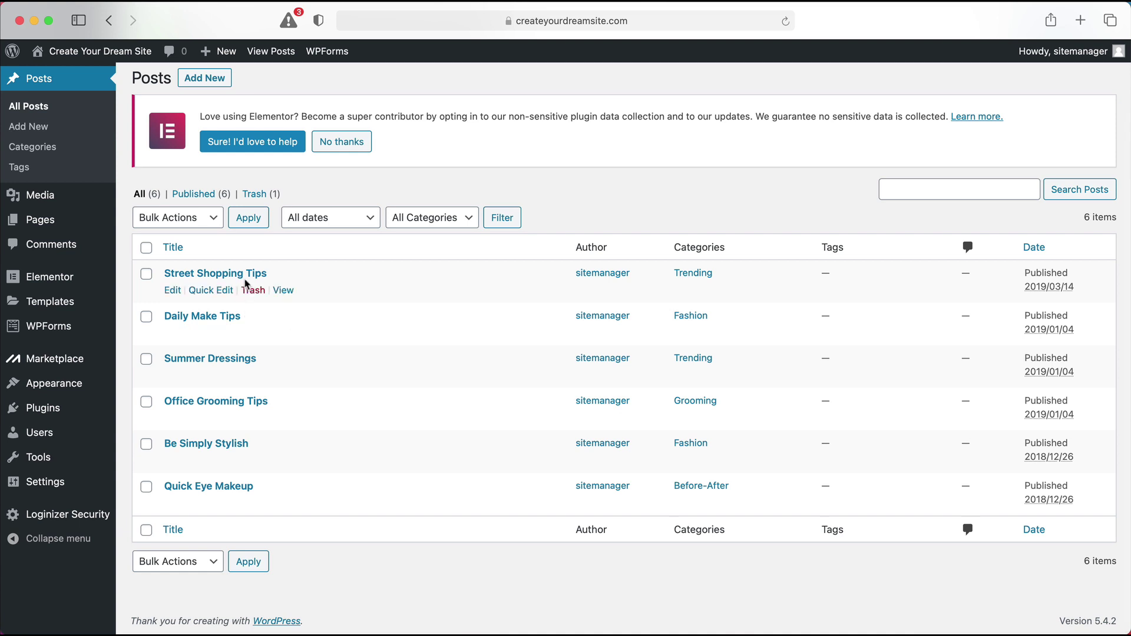
scroll(246, 287, up, 2)
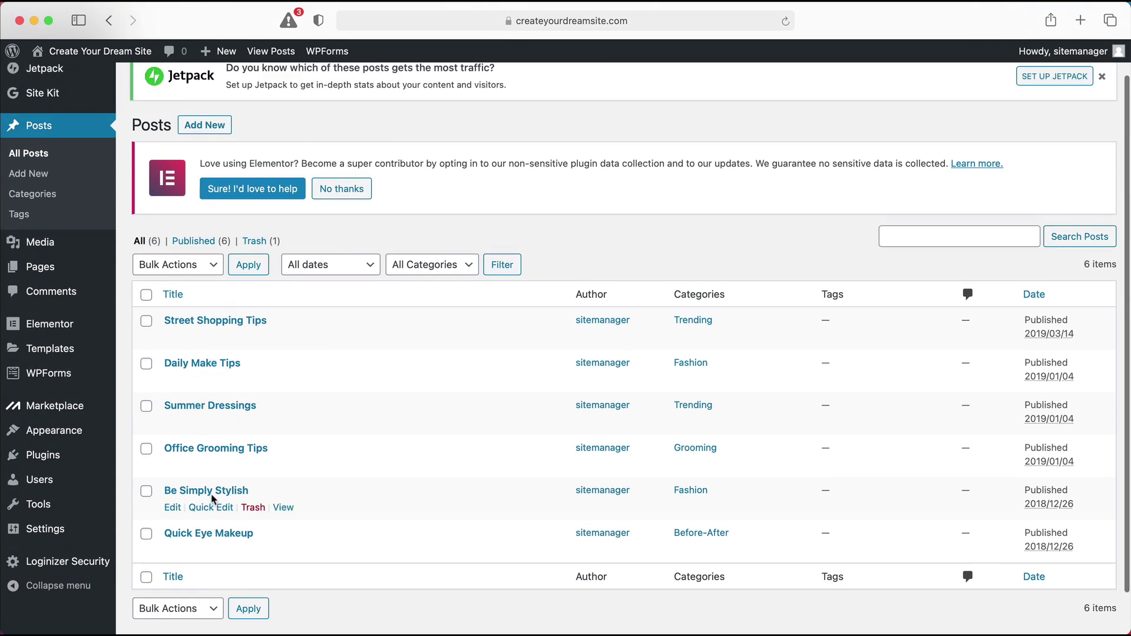
mouse_move(229, 338)
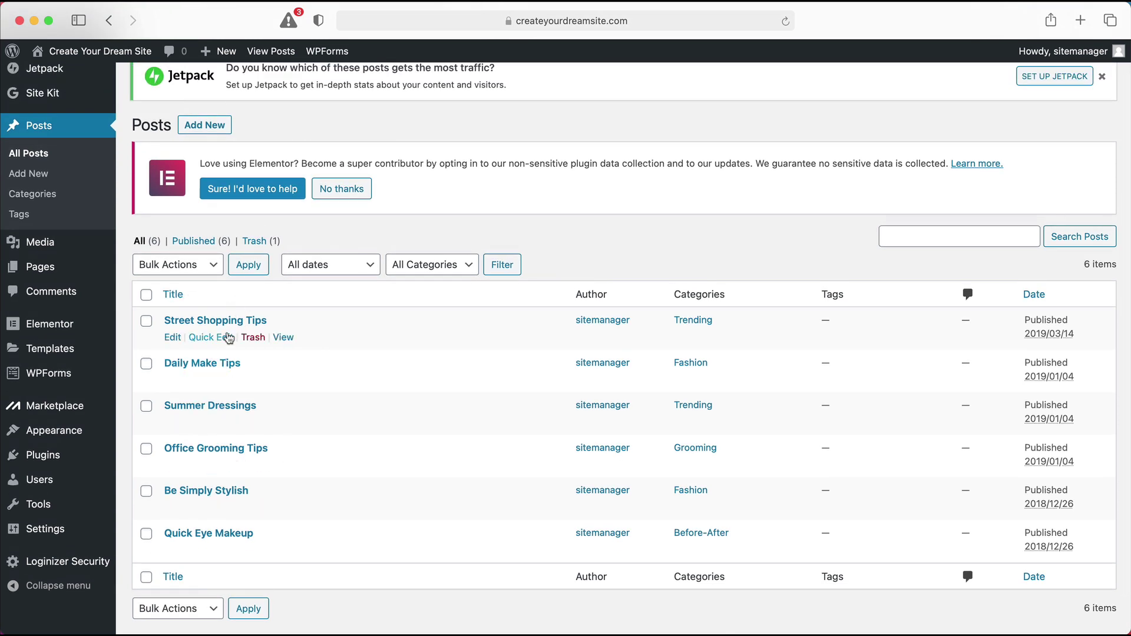
scroll(229, 338, up, 2)
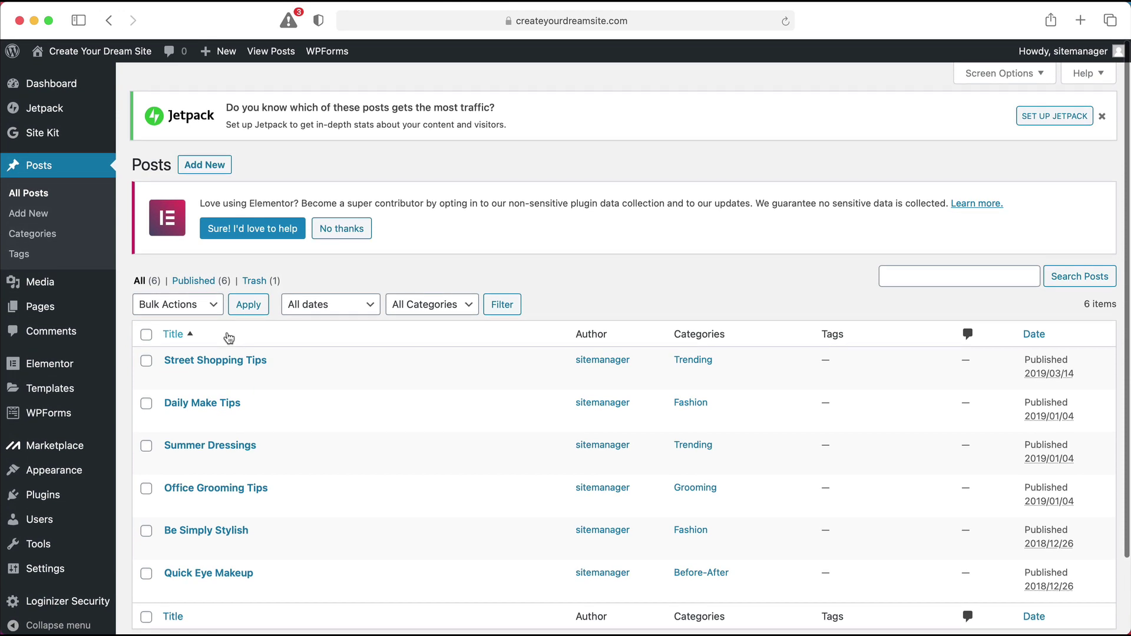
- Create a new post titled "Shopping Tips" with the placeholder paragraph beginning "Nunc facilisis diam velit, non facilisis justo lobortis ac."
click(211, 175)
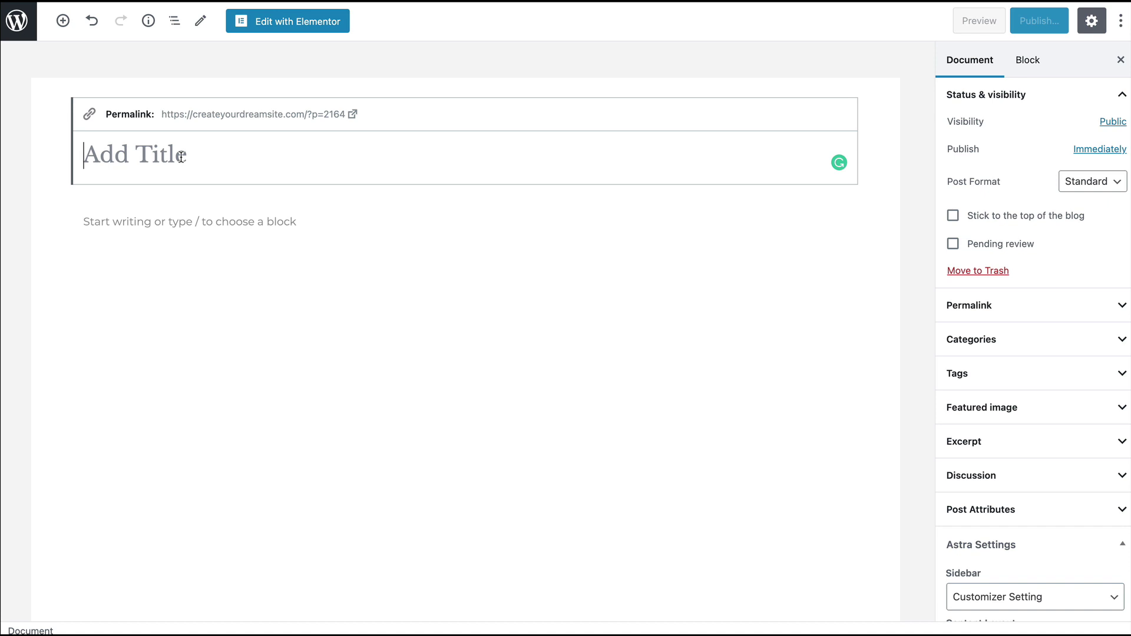
text(Shopping Tips)
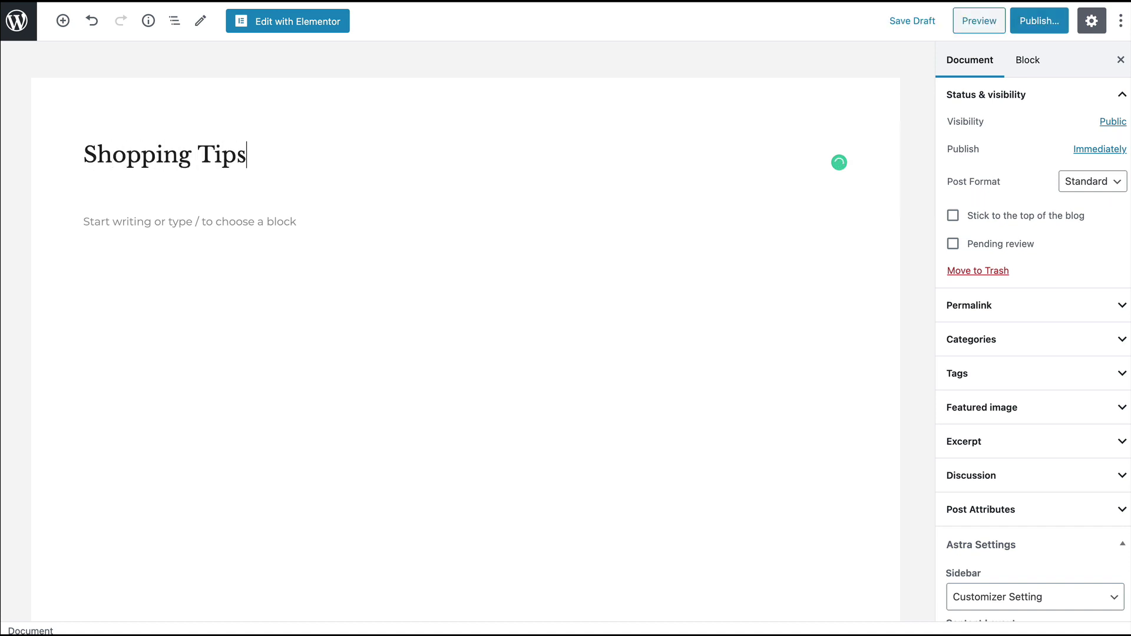
key(Return)
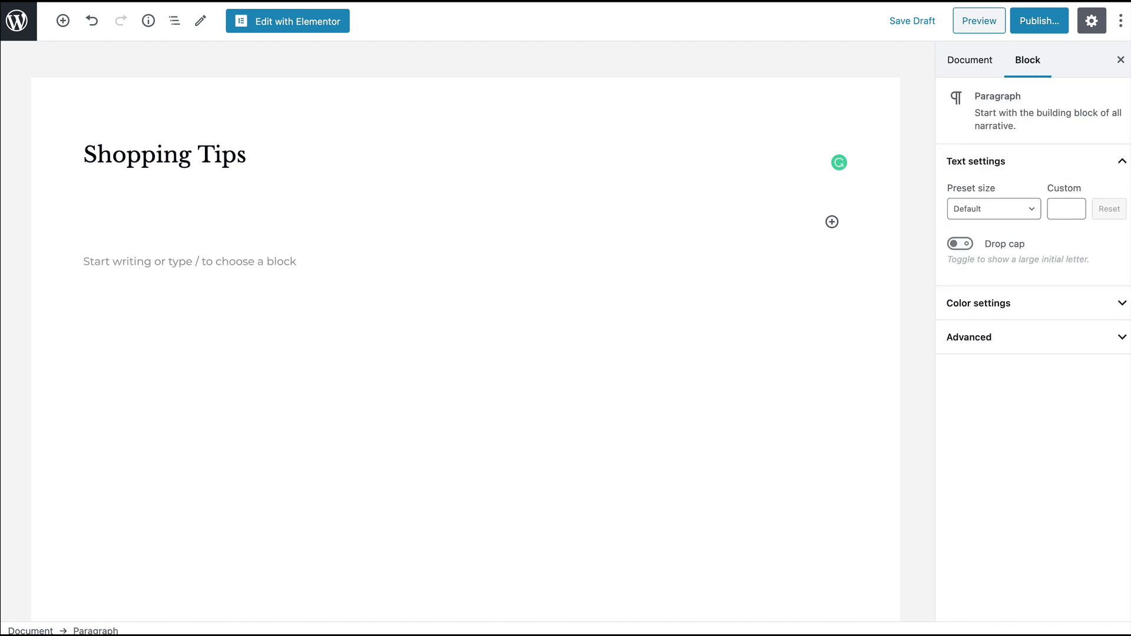
text(Nunc facilisis diam velit, non facilisis justo lobortis ac. Etiam ante tortor, consequat vel felis id, blandit finibus magna. Curabitur vel urna id tortor ullamcorper molestie. Donec accumsan, sapien nec consectetur varius, nisl nibh maximus diam, non vulputate diam dolor at nunc. Suspendisse pulvinar, ante a tempor volutpat, ligula tellus pharetra libero, ac porttitor tortor ...)
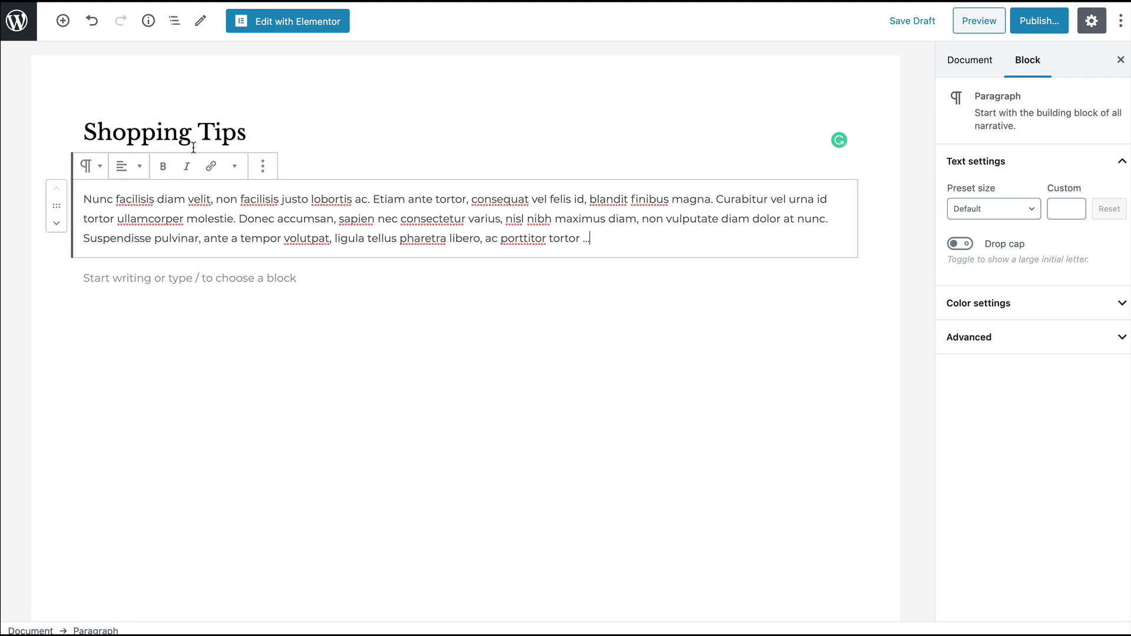
- Add a new category named Shopping to the post, without a parent category
click(971, 64)
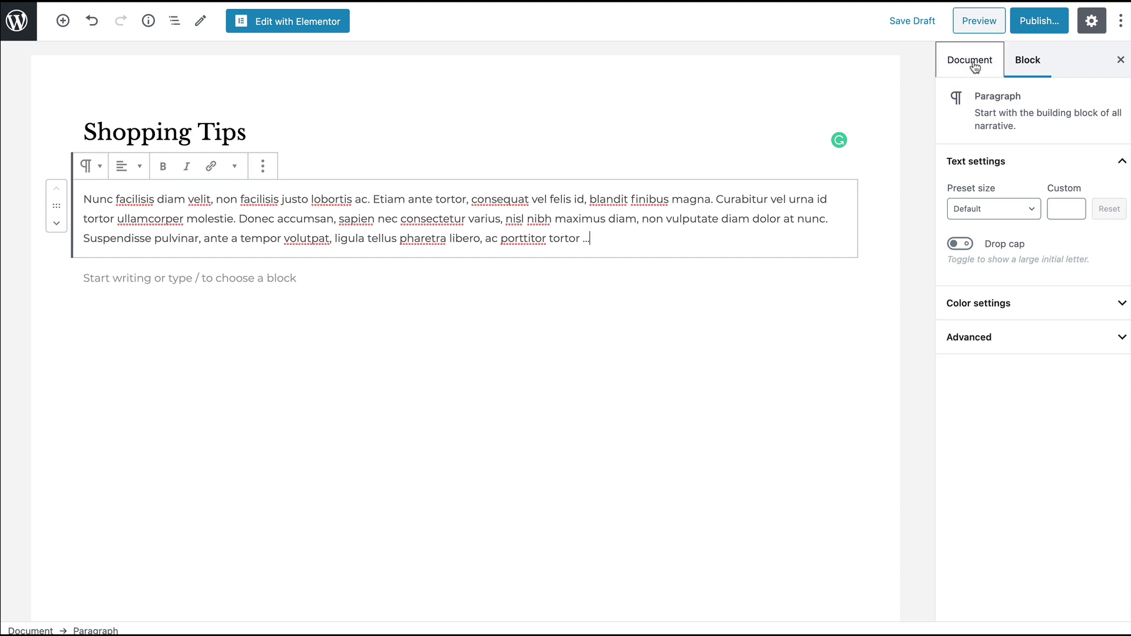
click(993, 340)
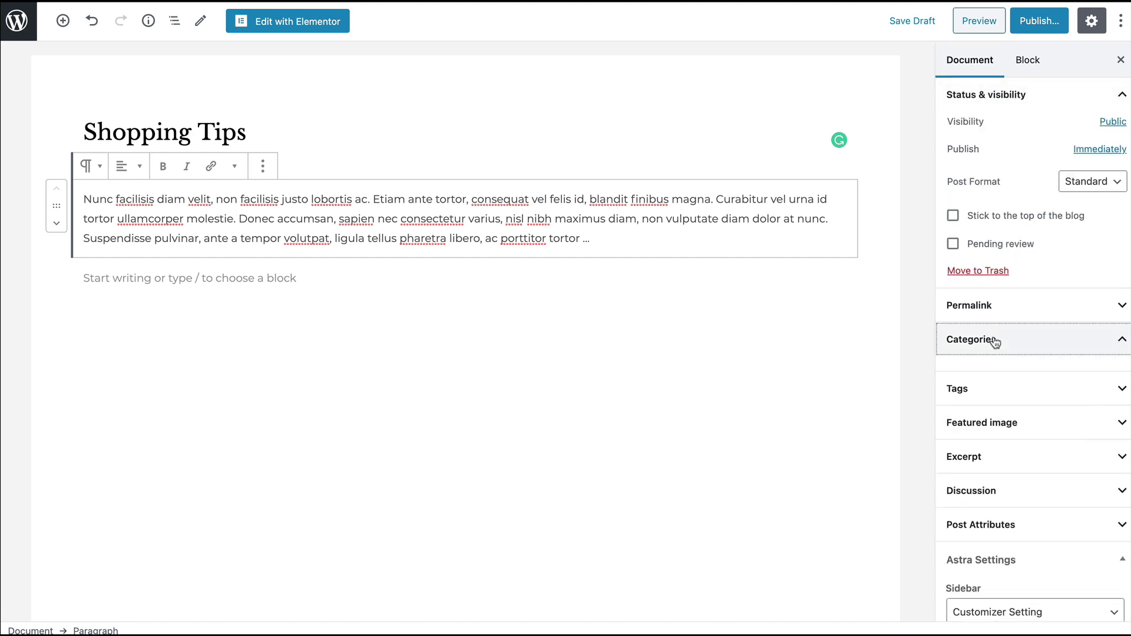
click(979, 475)
click(983, 510)
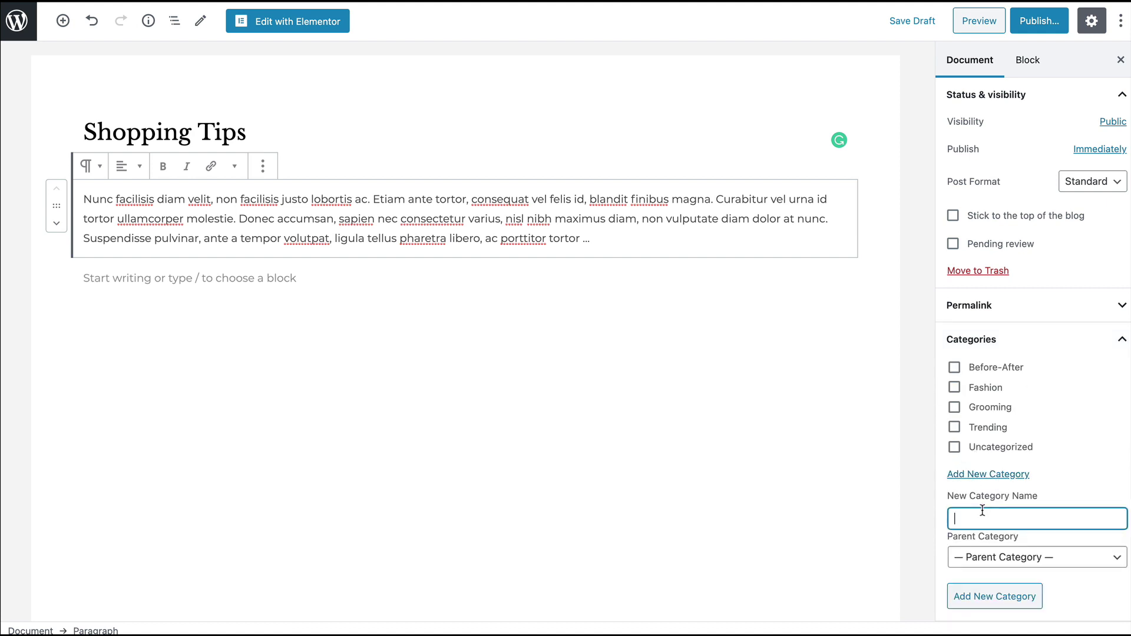
text(Shopping)
click(983, 597)
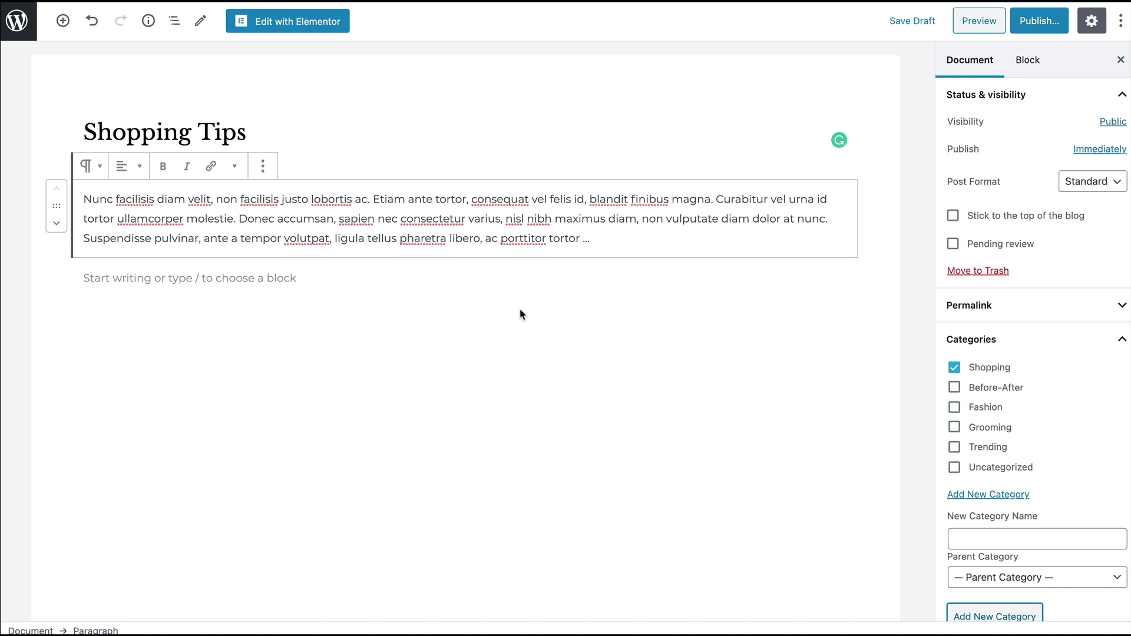
- Insert an image block below the paragraph using makeup-banner-kit.jpg from the media library
click(648, 236)
key(Return)
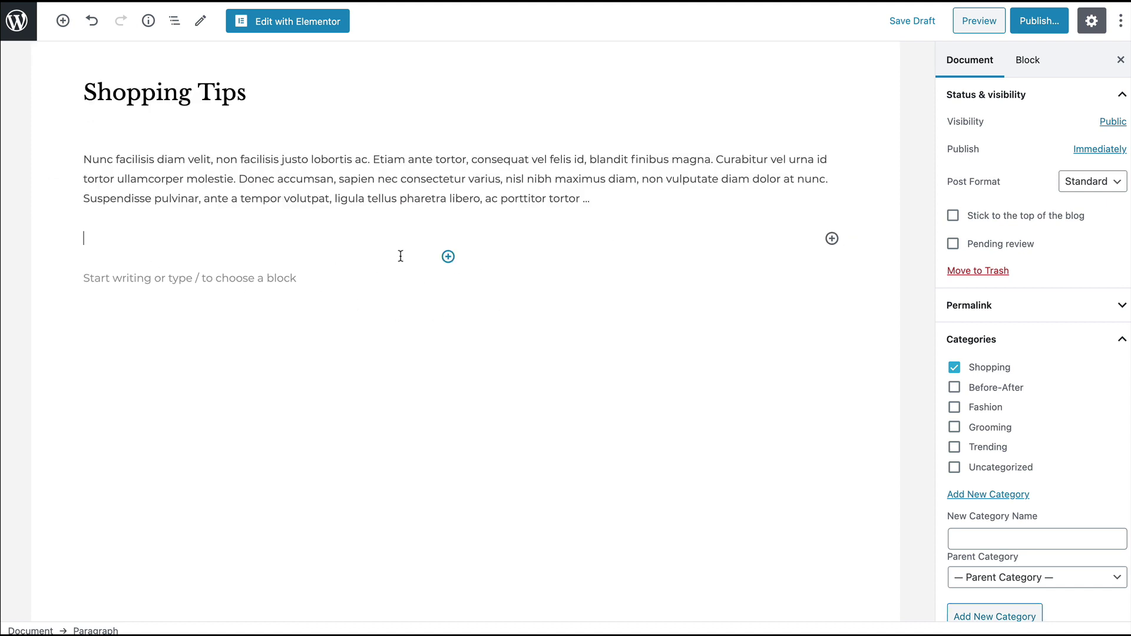
click(449, 256)
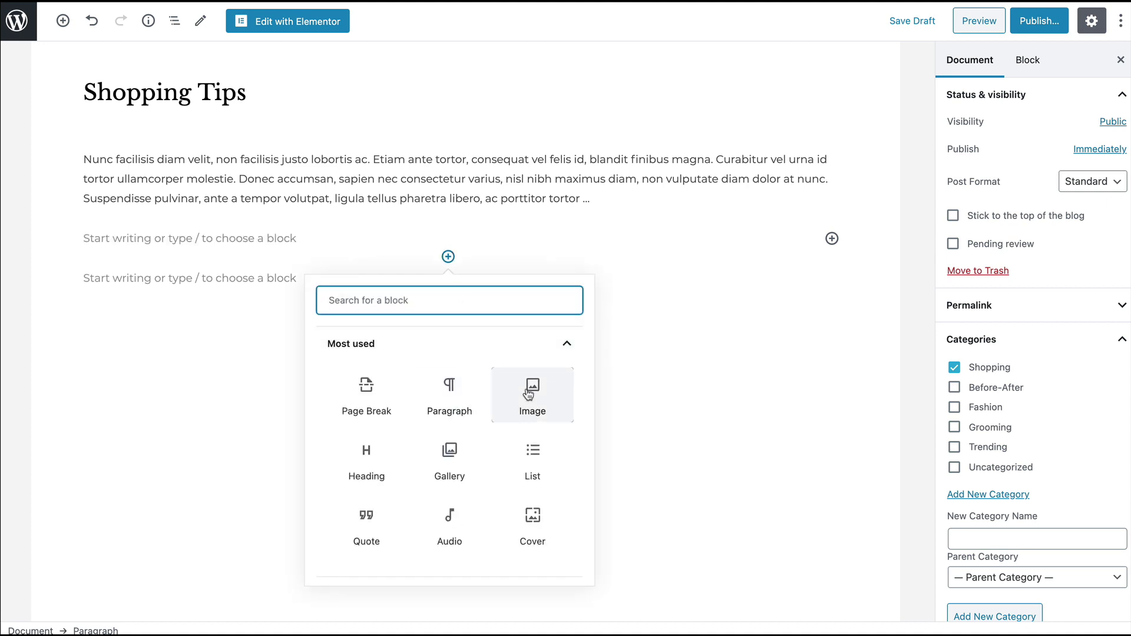
click(528, 394)
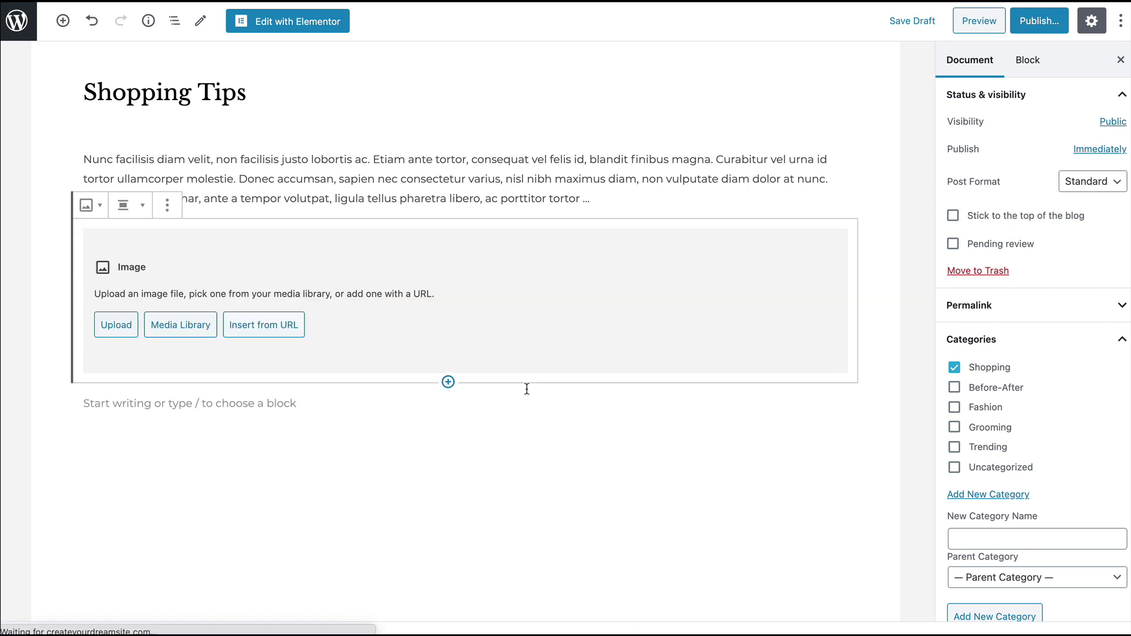
click(181, 333)
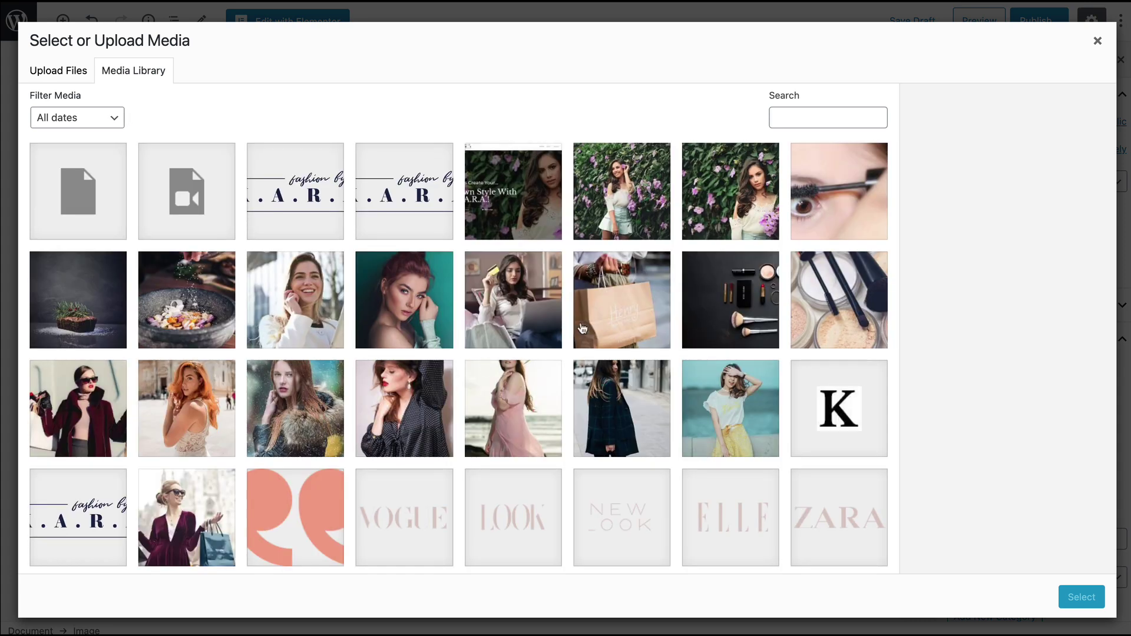
click(702, 298)
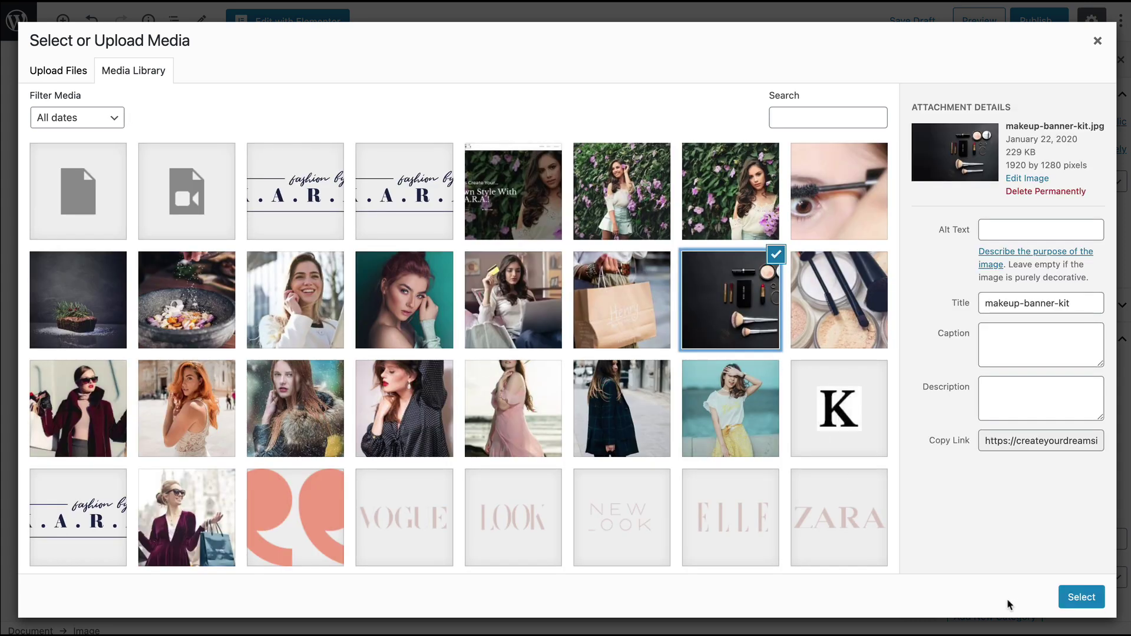
click(1065, 597)
scroll(312, 392, down, 7)
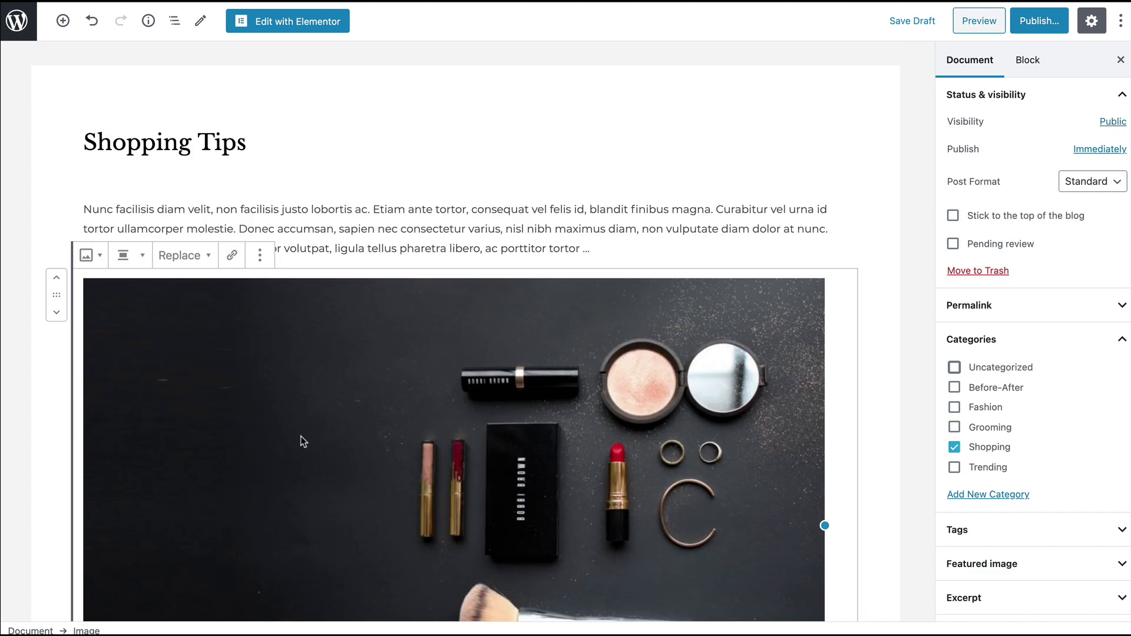
scroll(942, 432, down, 5)
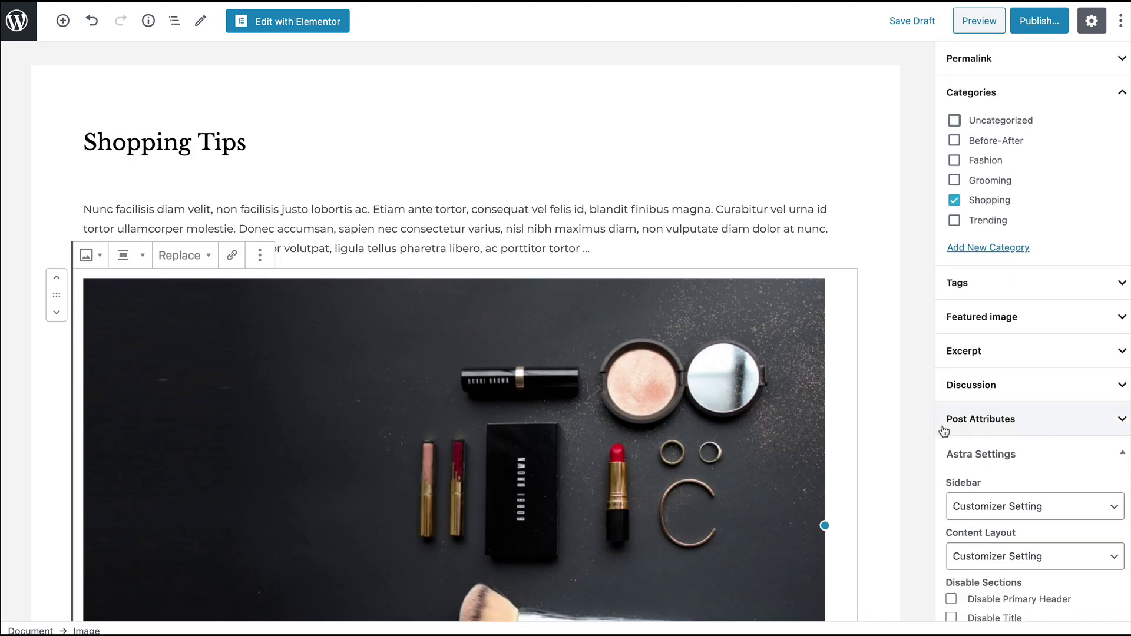
- Set kara-contactbanner.jpg from the media library as the featured image of the Shopping Tips post
scroll(942, 432, down, 1)
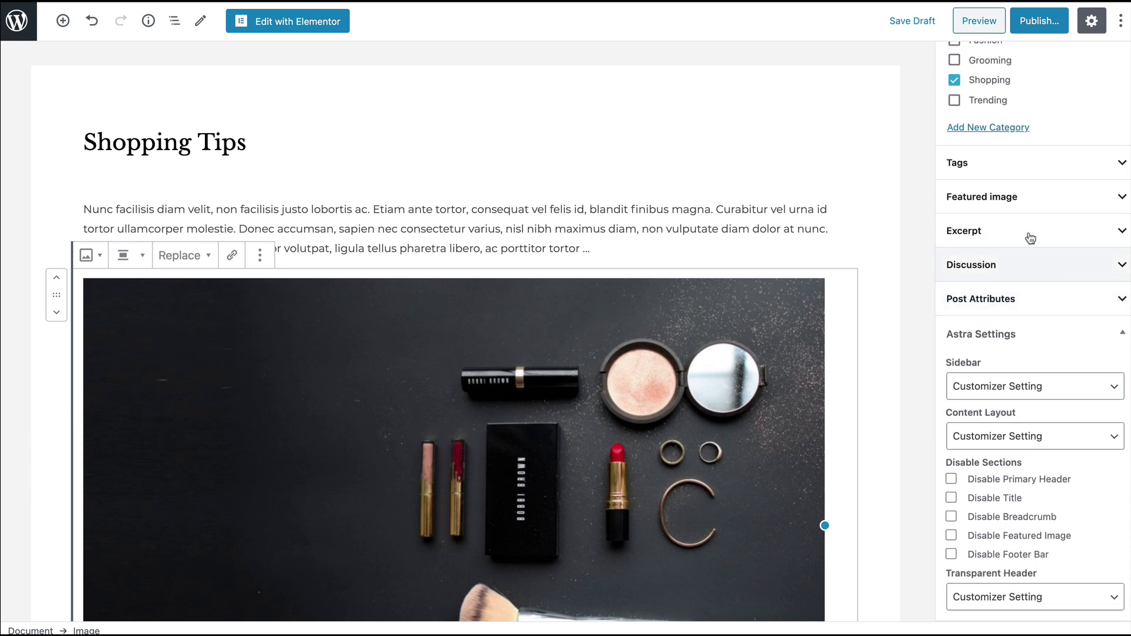
click(1021, 209)
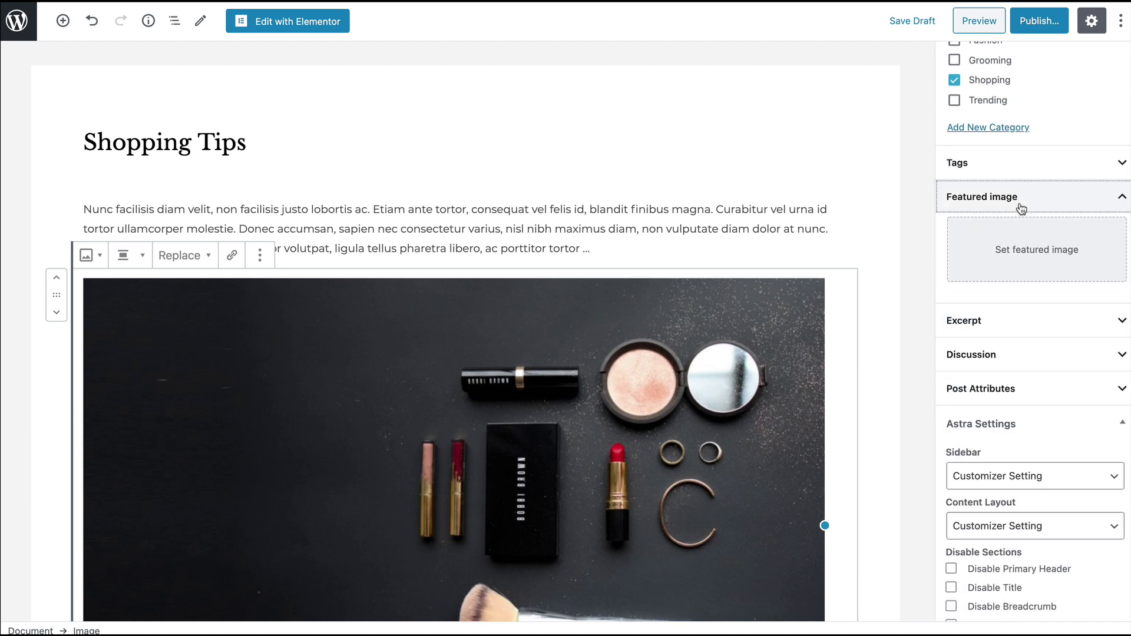
click(1027, 249)
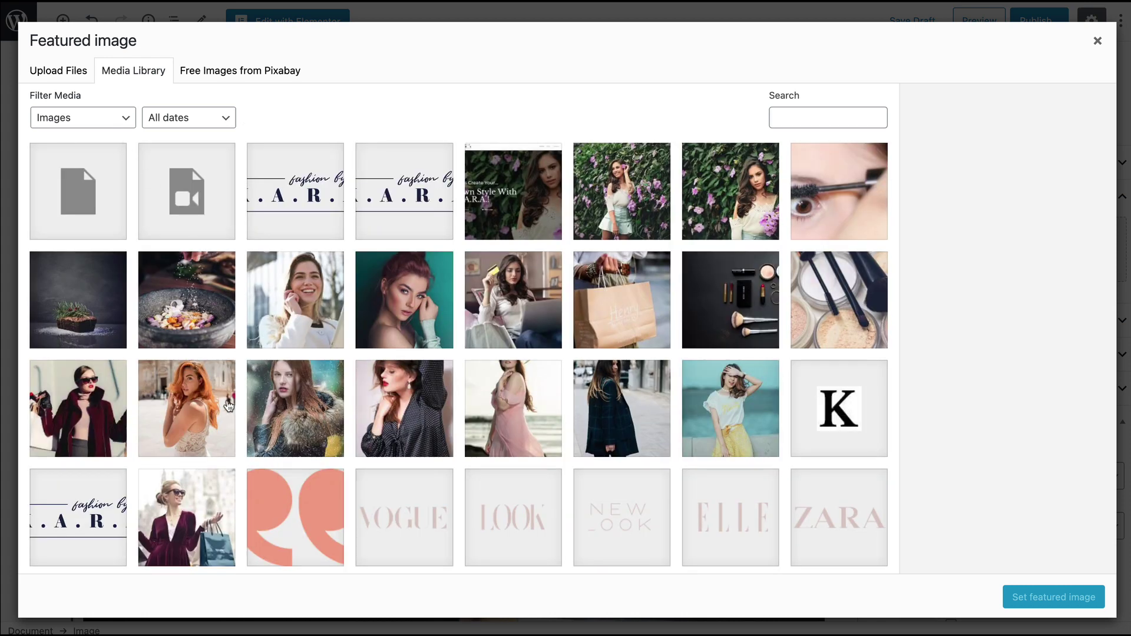
click(631, 403)
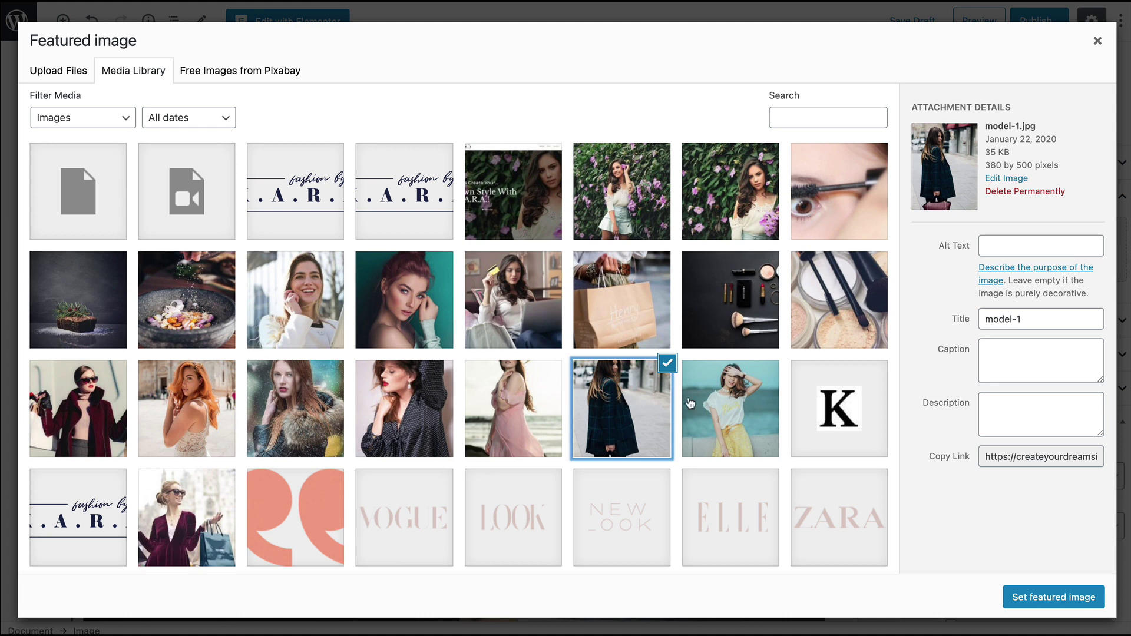
click(708, 403)
click(726, 320)
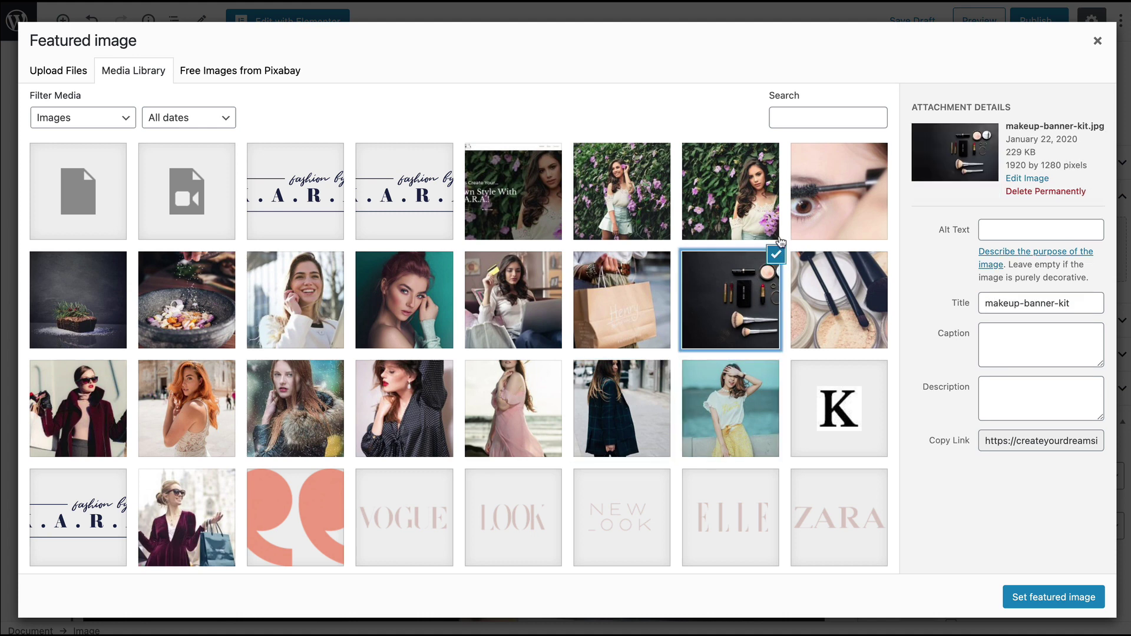
click(737, 203)
click(652, 202)
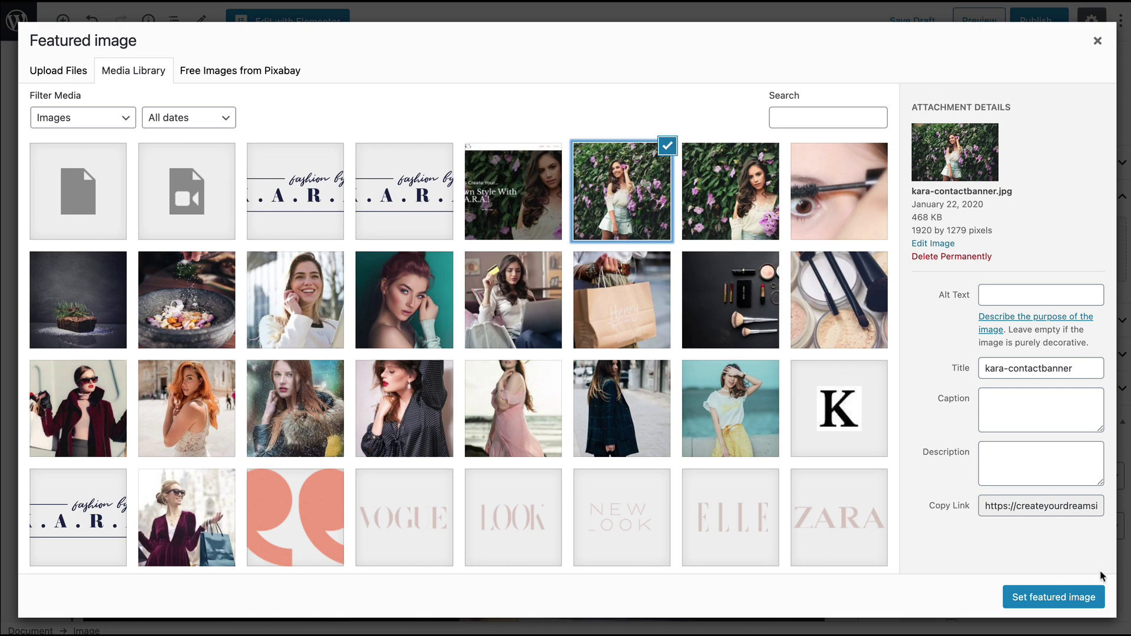
click(1017, 605)
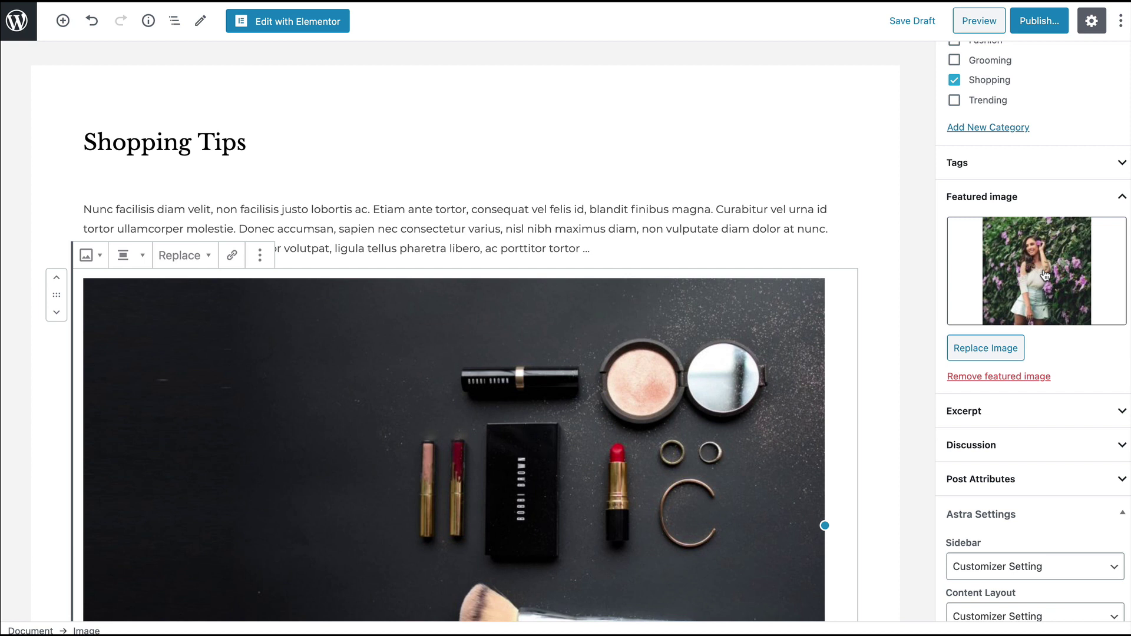
- Publish the Shopping Tips post and view the live post from its featured image down through its content
click(1039, 21)
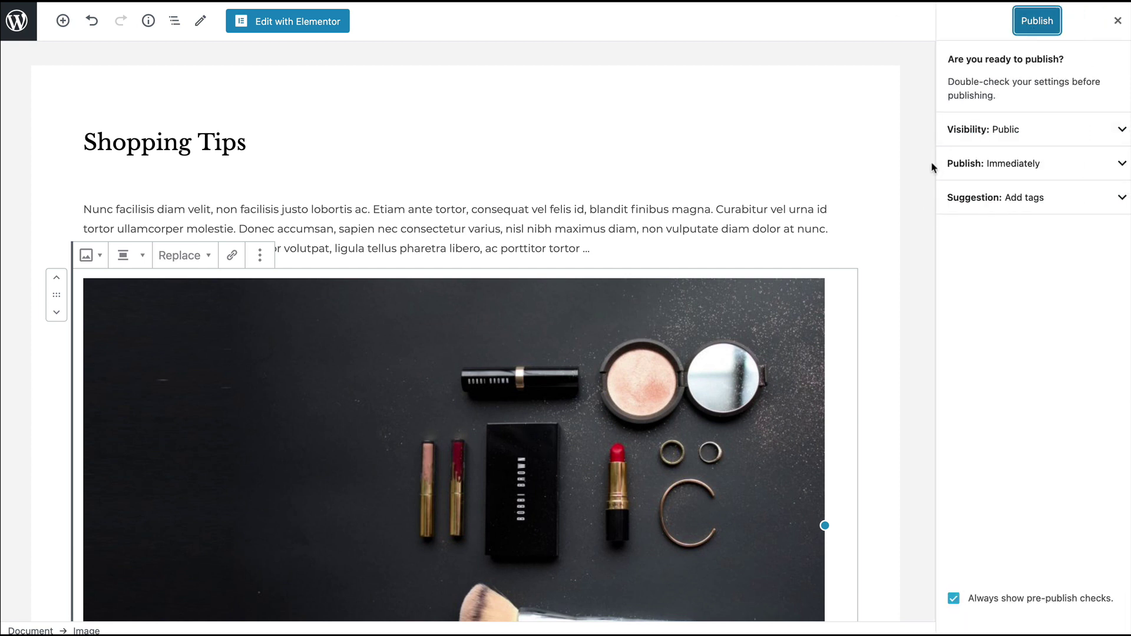
click(1028, 25)
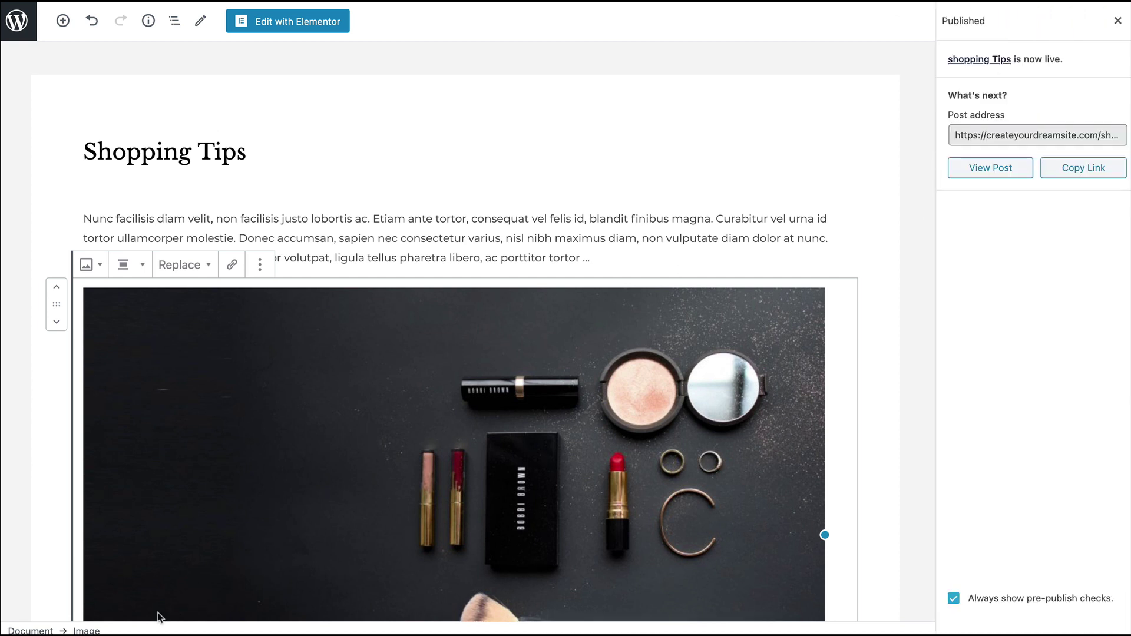
click(963, 173)
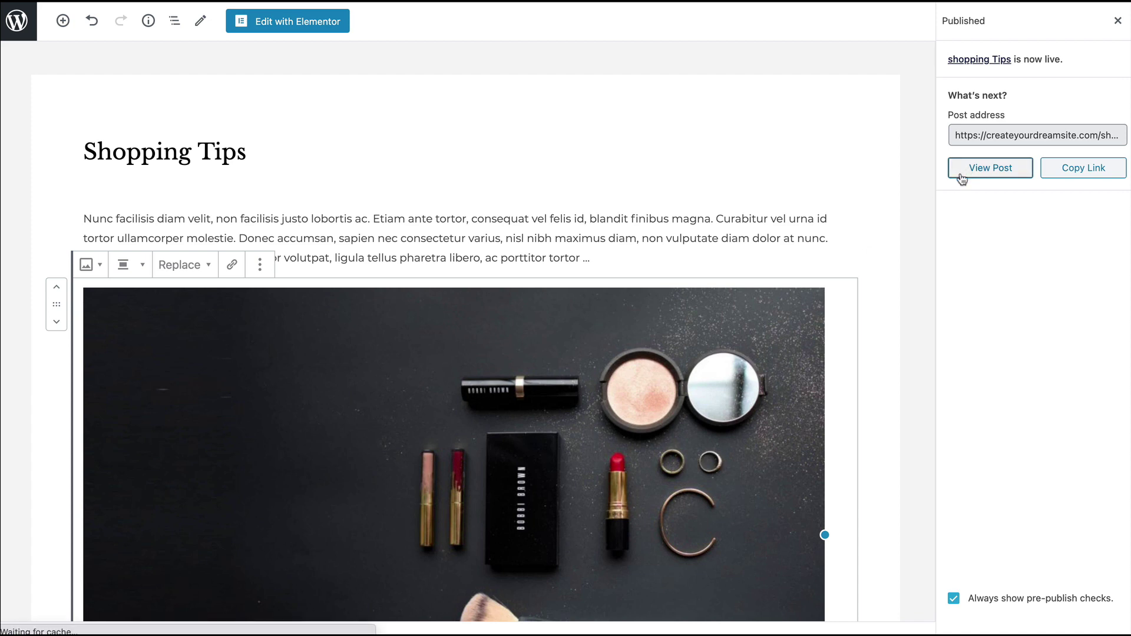
scroll(613, 236, down, 10)
scroll(614, 238, up, 7)
scroll(614, 237, up, 5)
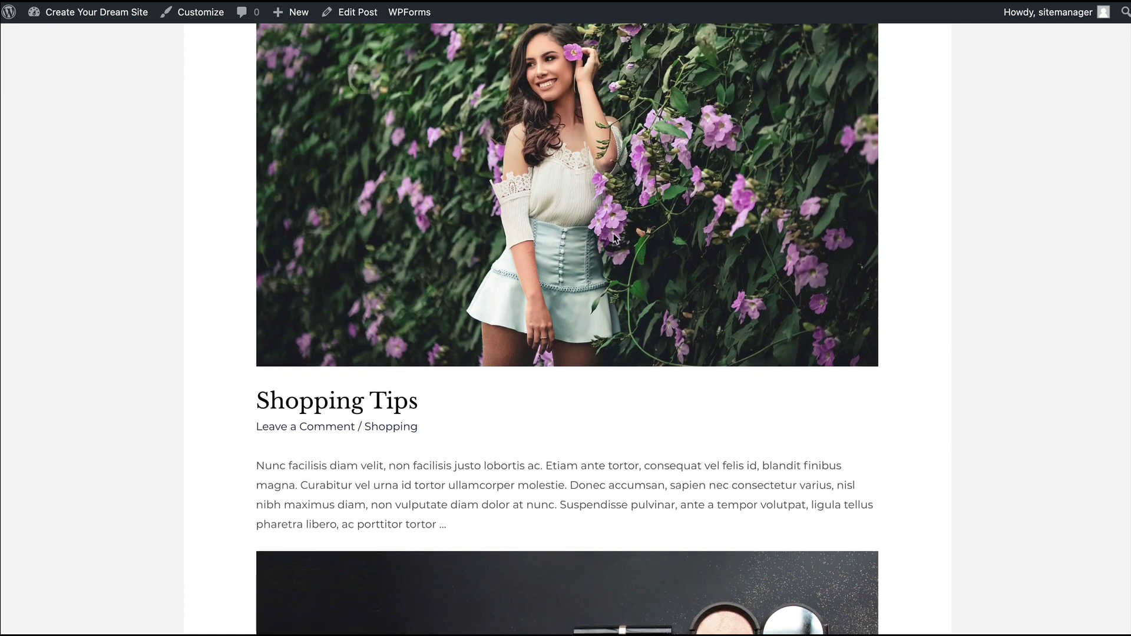
scroll(613, 237, up, 4)
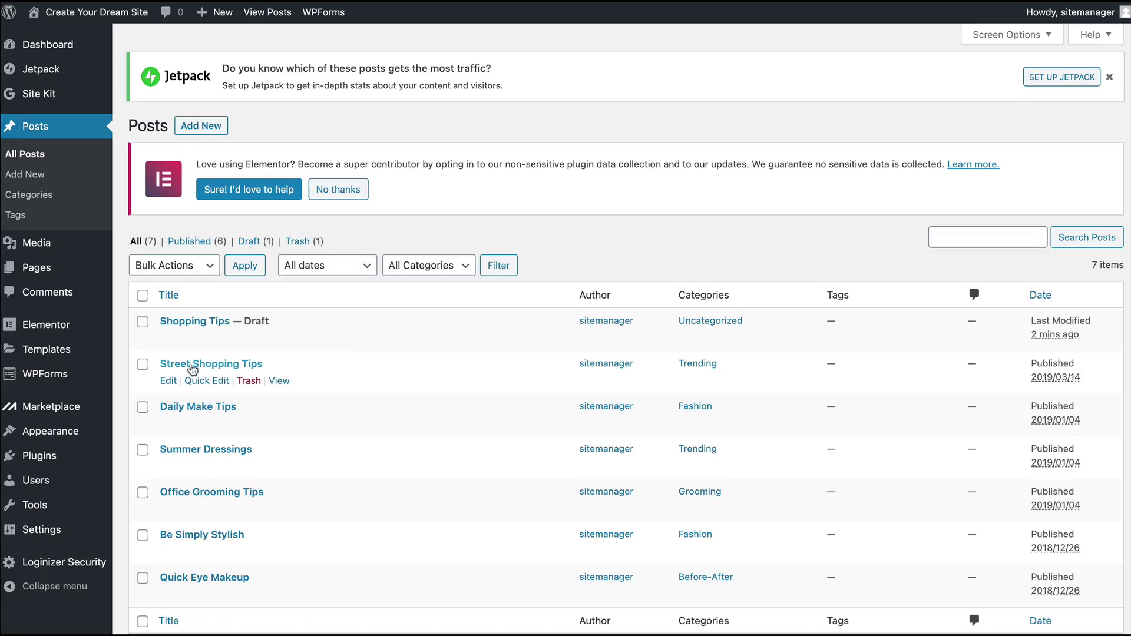
- Edit the Street Shopping Tips post, replacing its Trending category with Shopping, and update it
drag(169, 384, 378, 422)
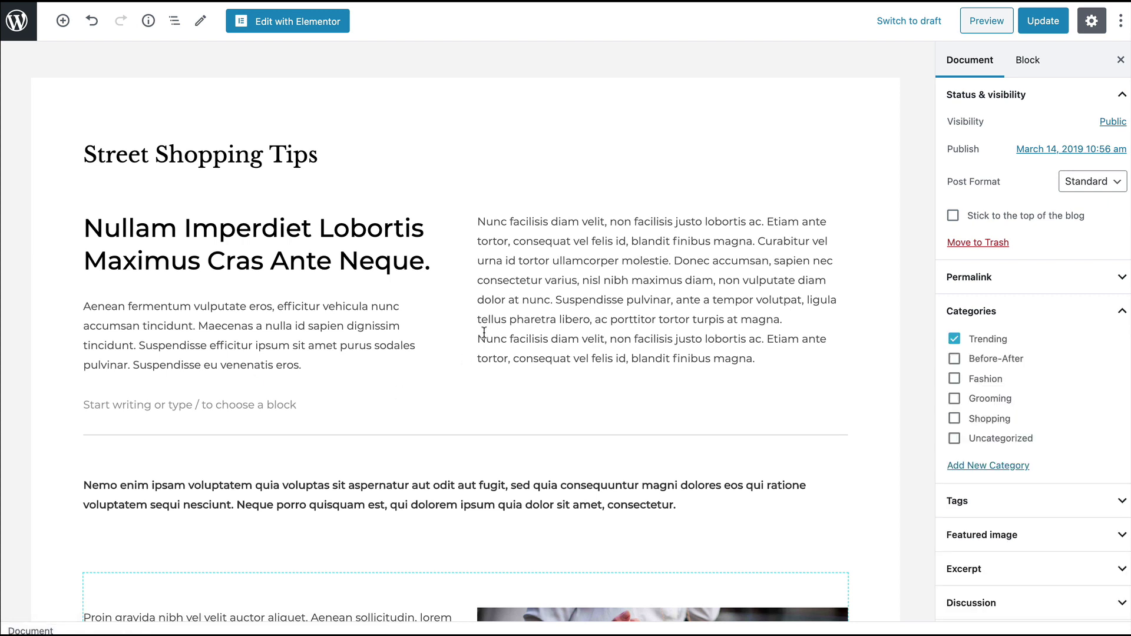
scroll(485, 333, down, 10)
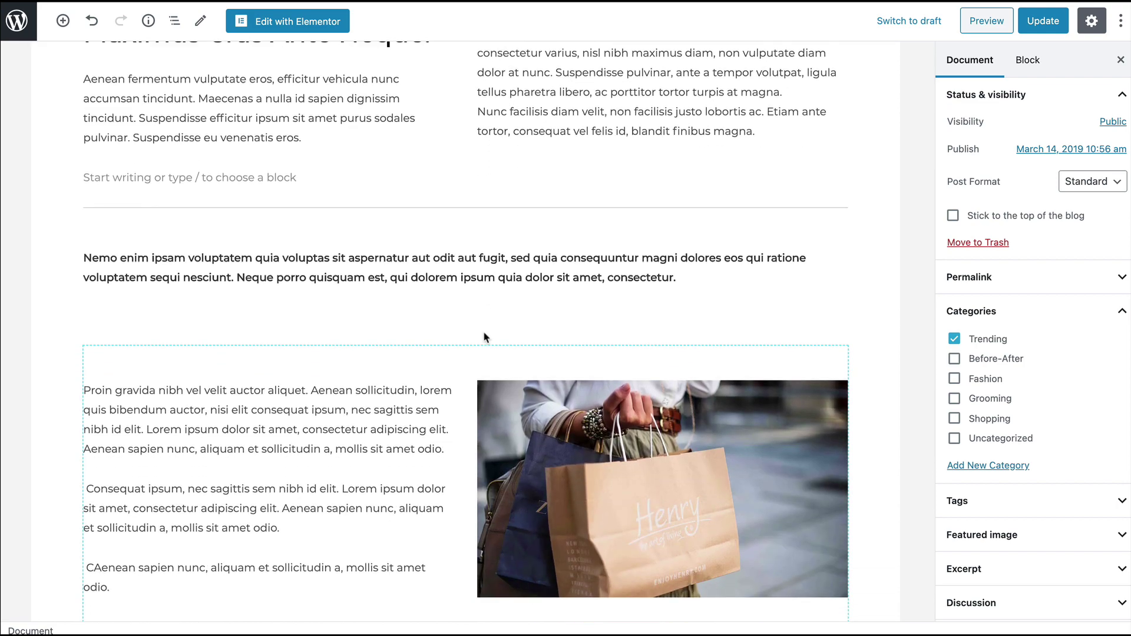
scroll(484, 336, up, 10)
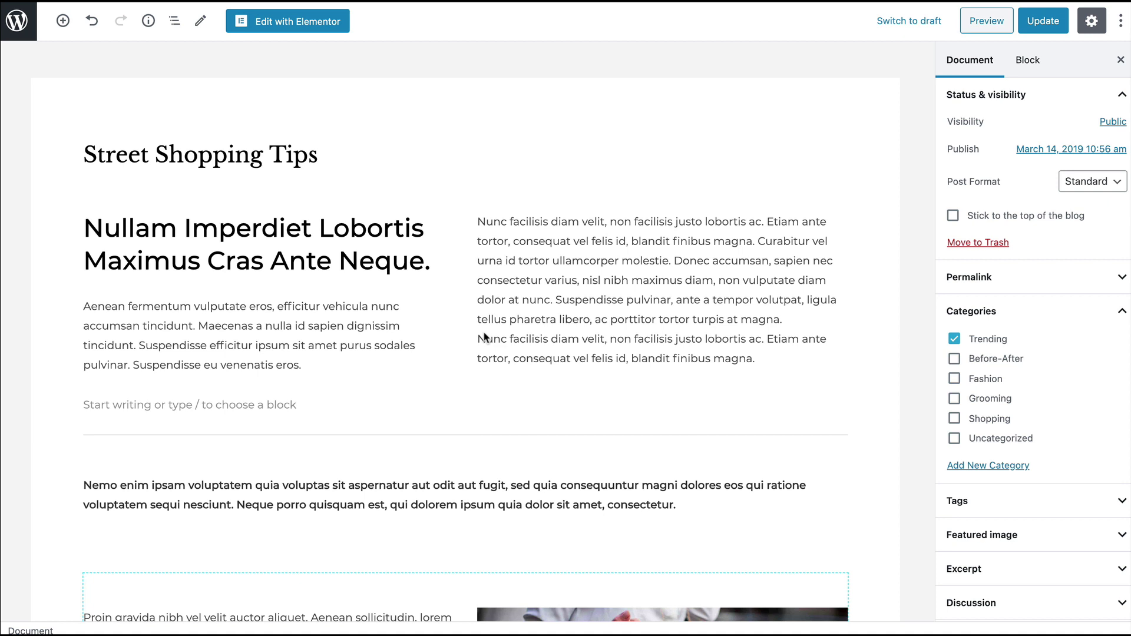
click(954, 340)
click(957, 421)
click(1043, 22)
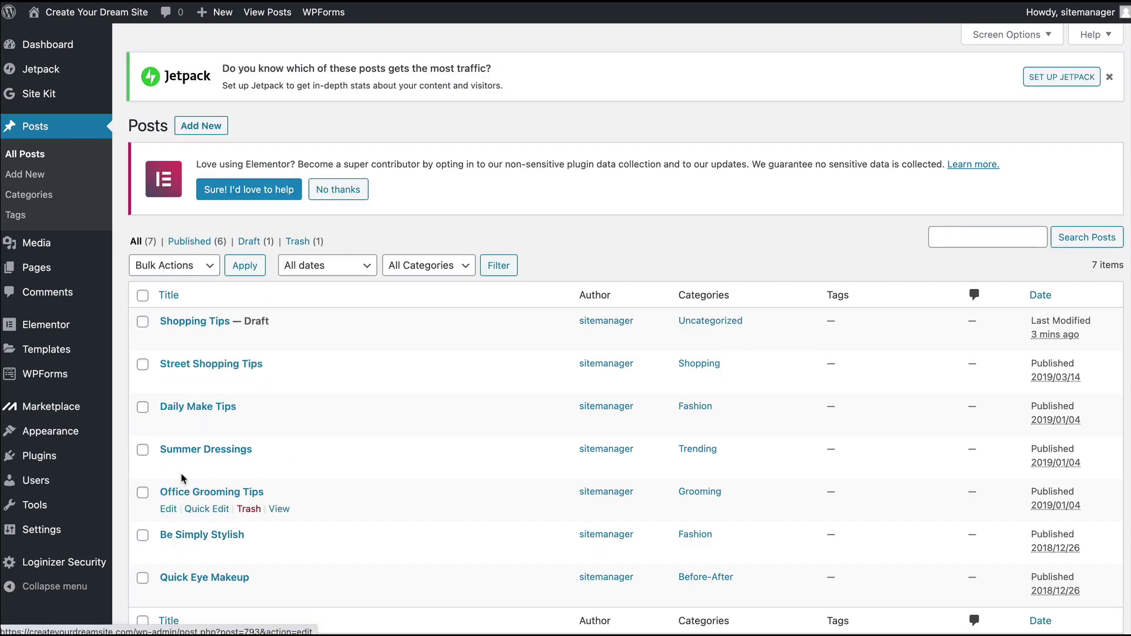
- Edit the Summer Dressings post, replacing its Trending category with Shopping, and update it
click(169, 467)
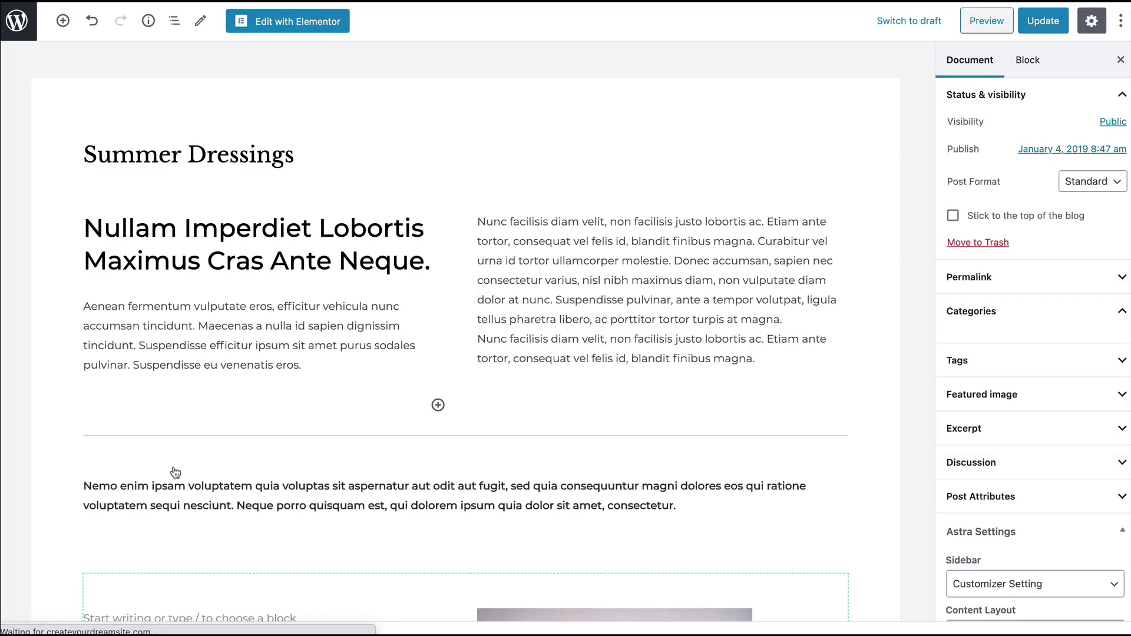
click(954, 339)
click(954, 418)
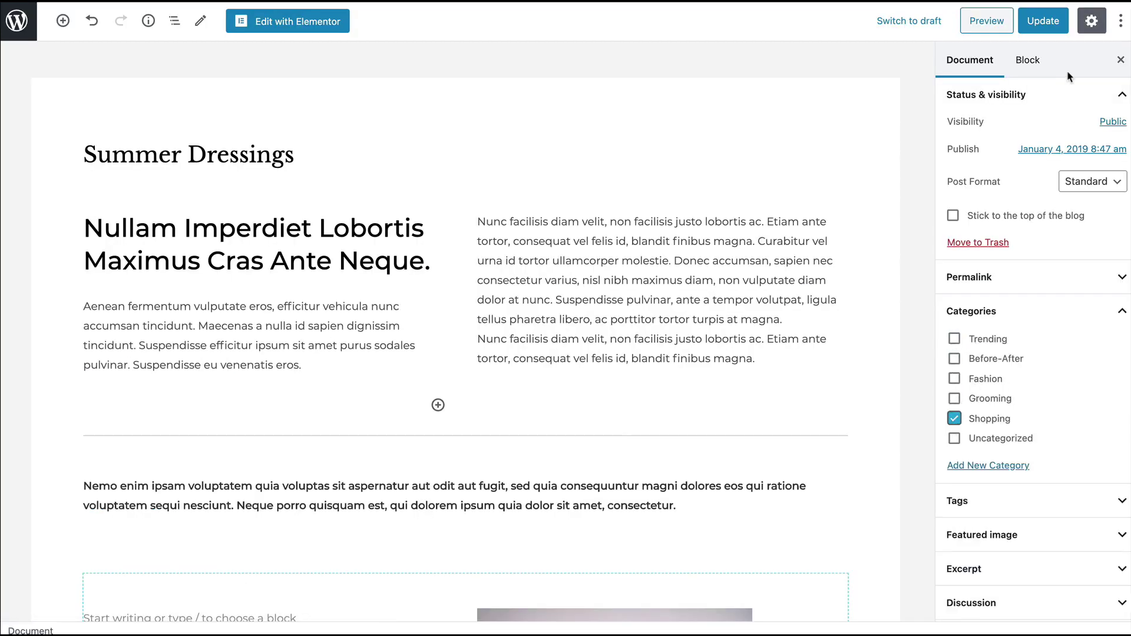
click(1043, 23)
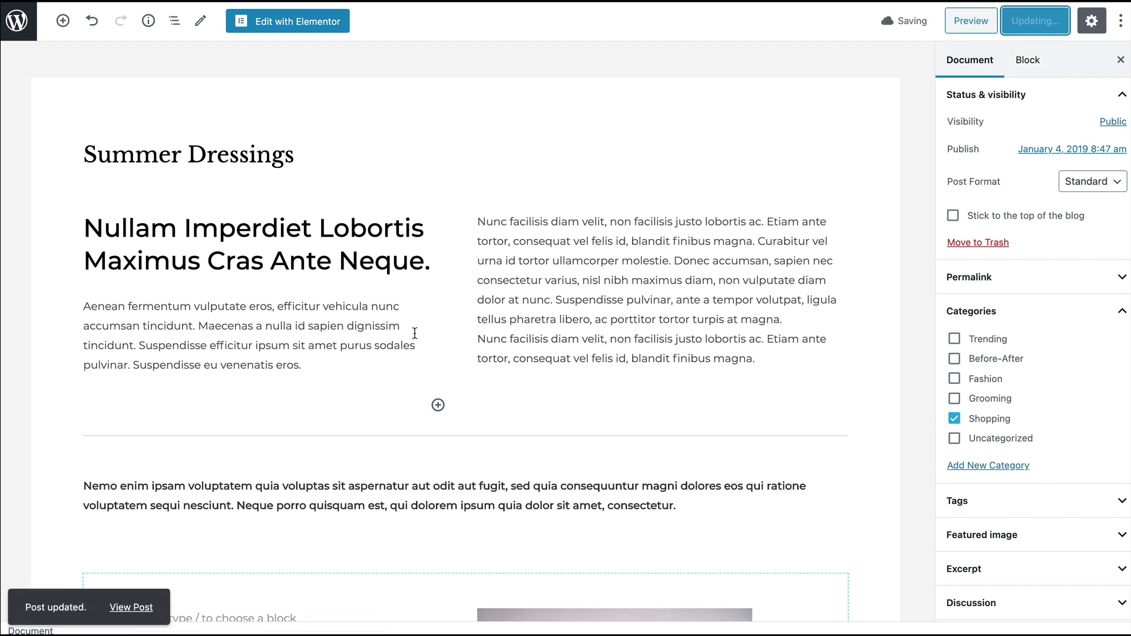
- View the updated Summer Dressings post on the live site and check its category and content
click(125, 604)
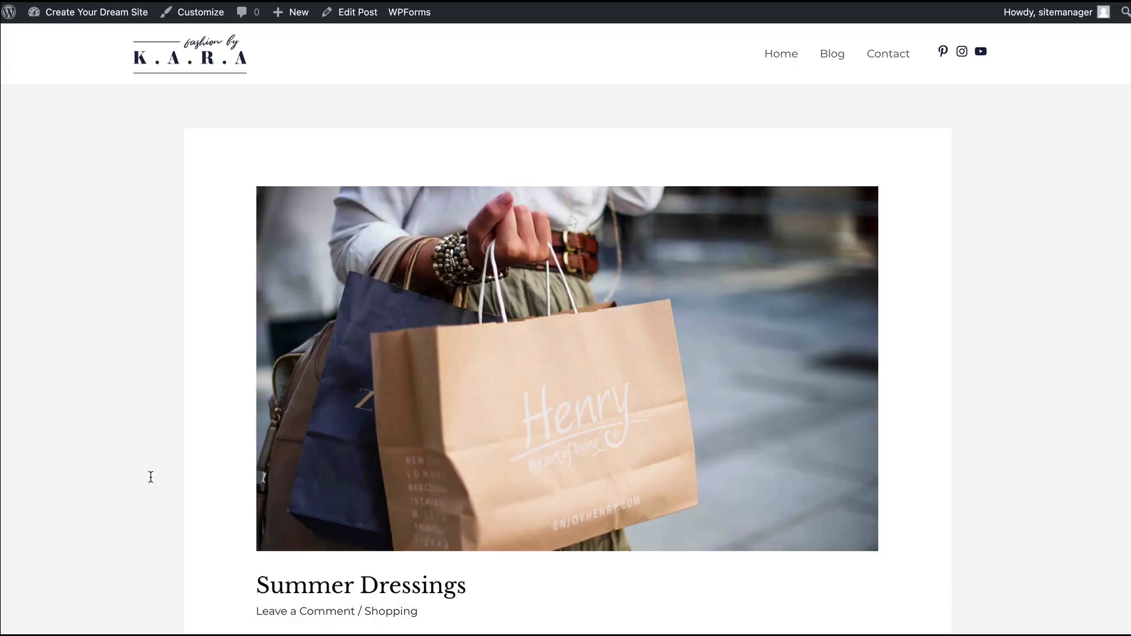
scroll(151, 477, down, 3)
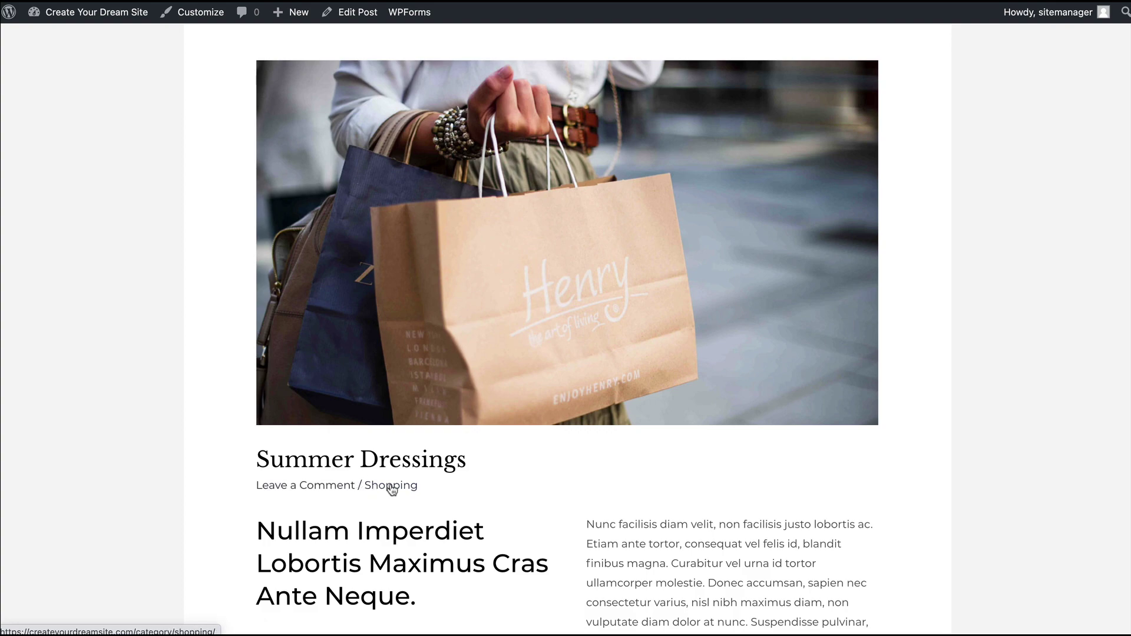
scroll(392, 490, down, 15)
scroll(391, 490, up, 8)
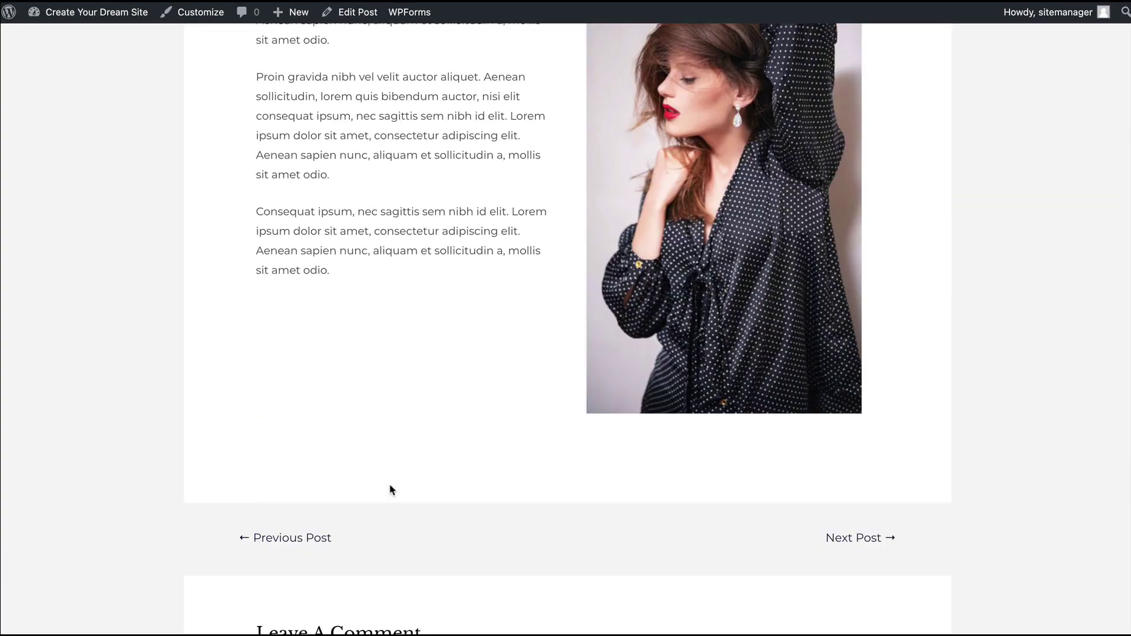
scroll(391, 490, up, 9)
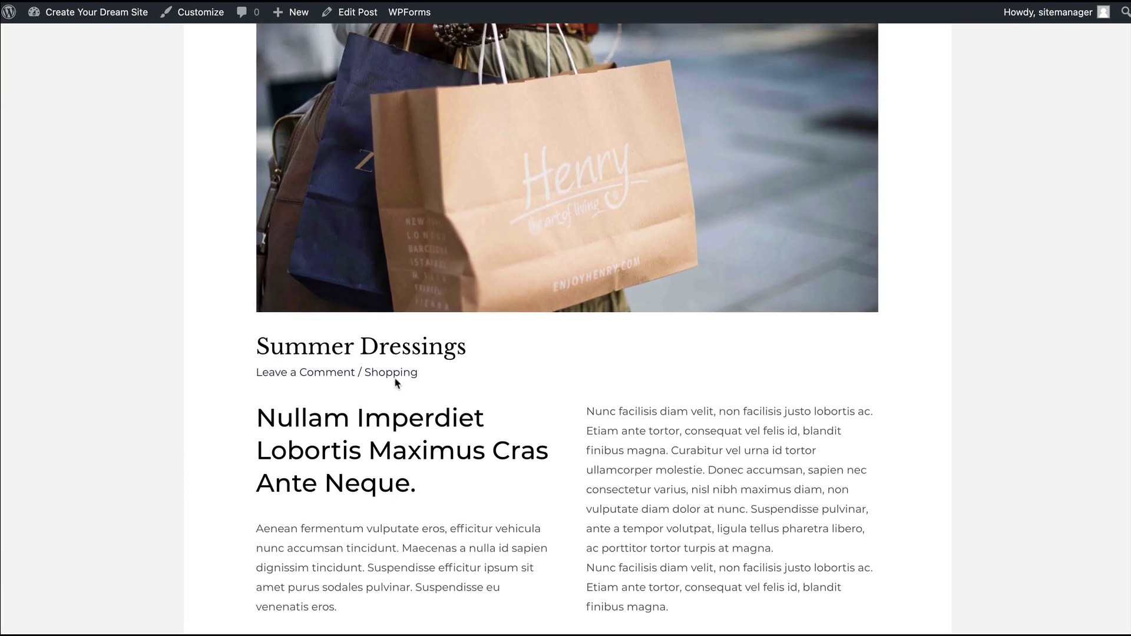
- Open the Shopping category archive from the post's category link and look through its listed posts
click(380, 372)
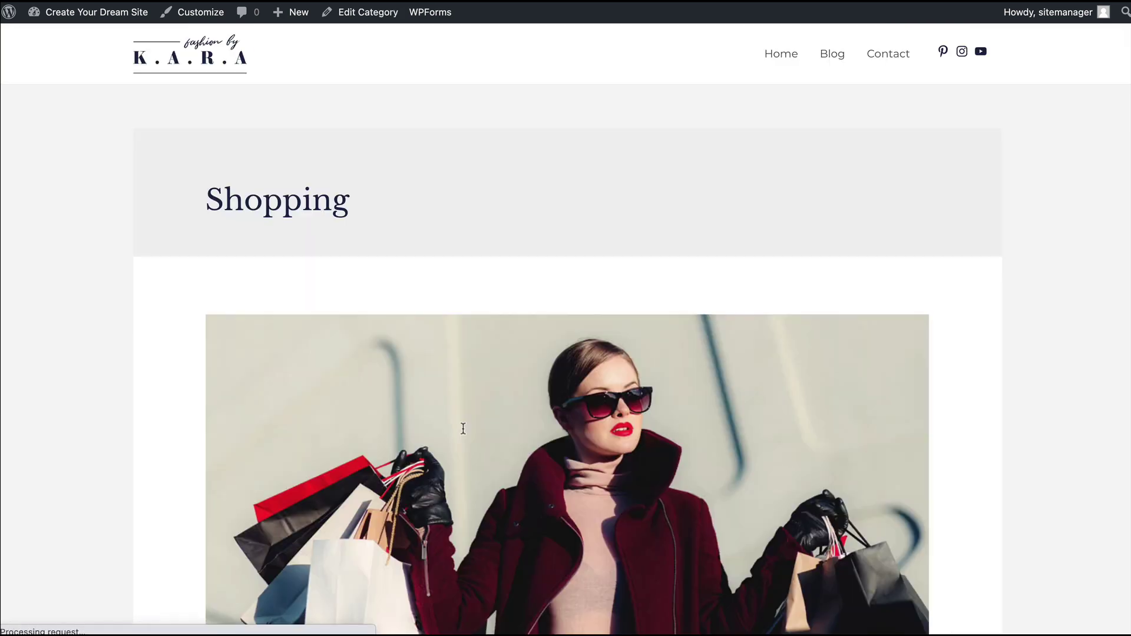
scroll(463, 428, down, 13)
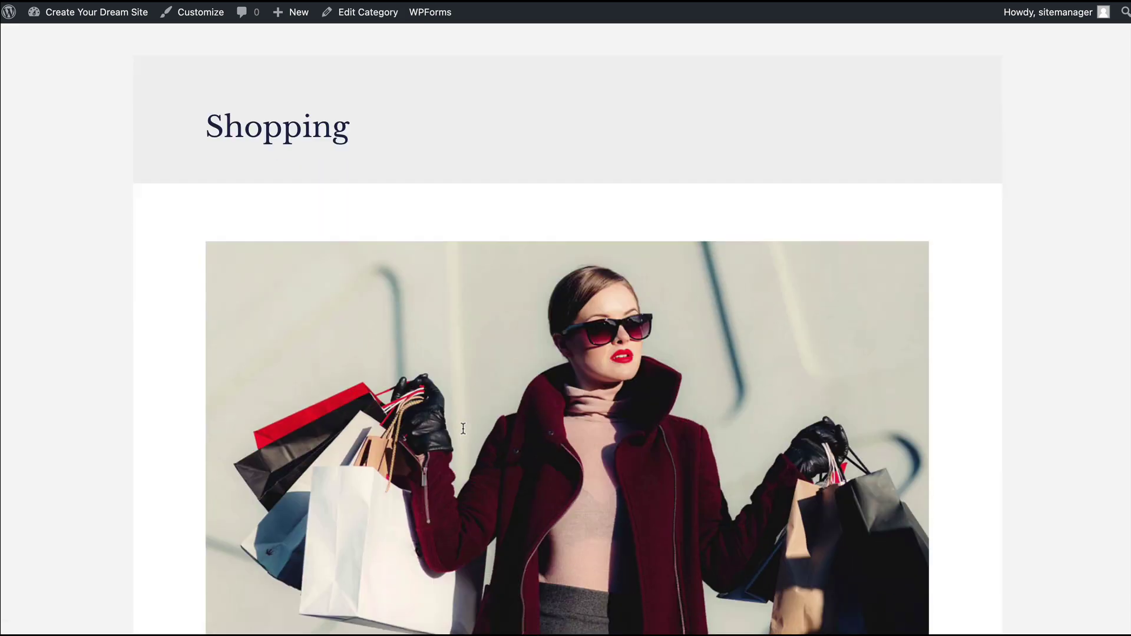
scroll(463, 428, down, 5)
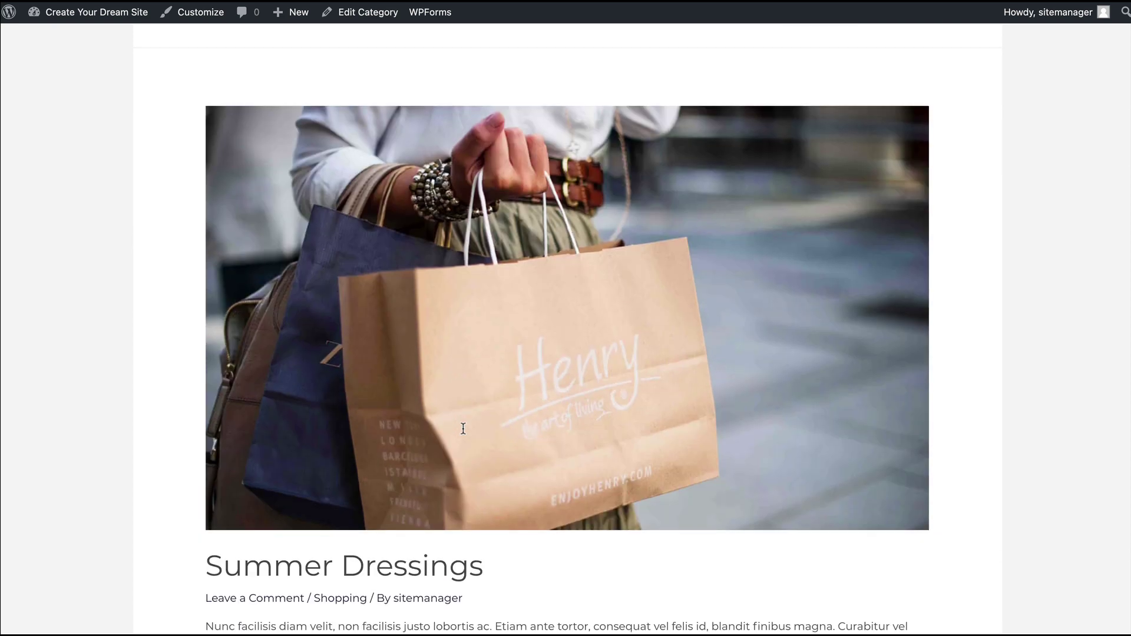
scroll(463, 428, up, 11)
scroll(463, 428, up, 7)
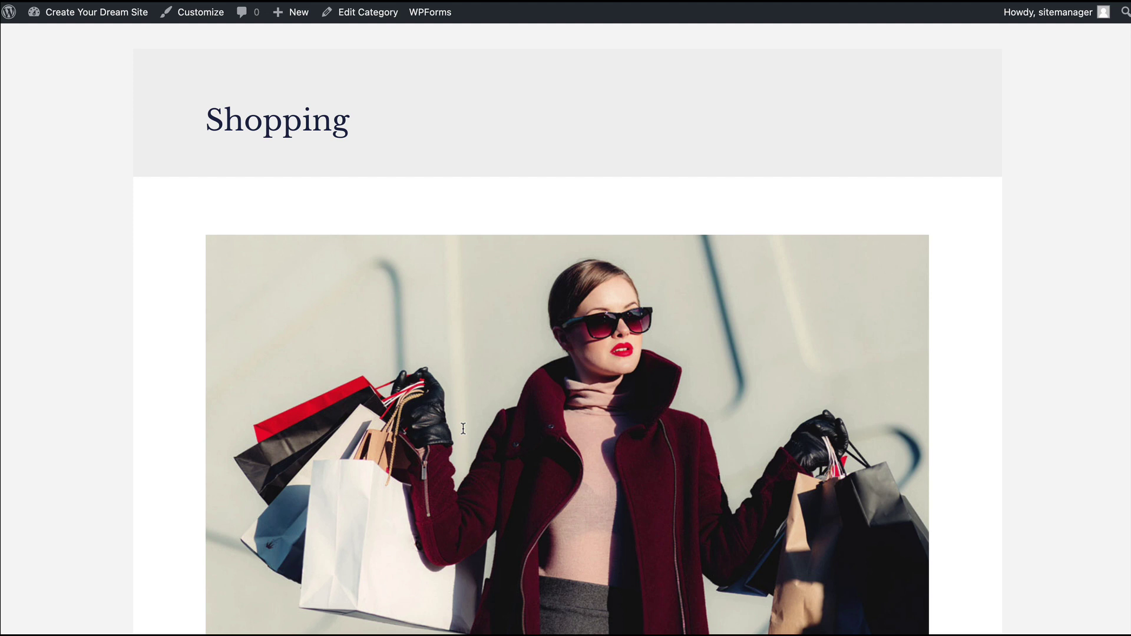
scroll(463, 428, up, 2)
- Copy the web address of the Shopping category page after checking the posts it lists
right_click(295, 3)
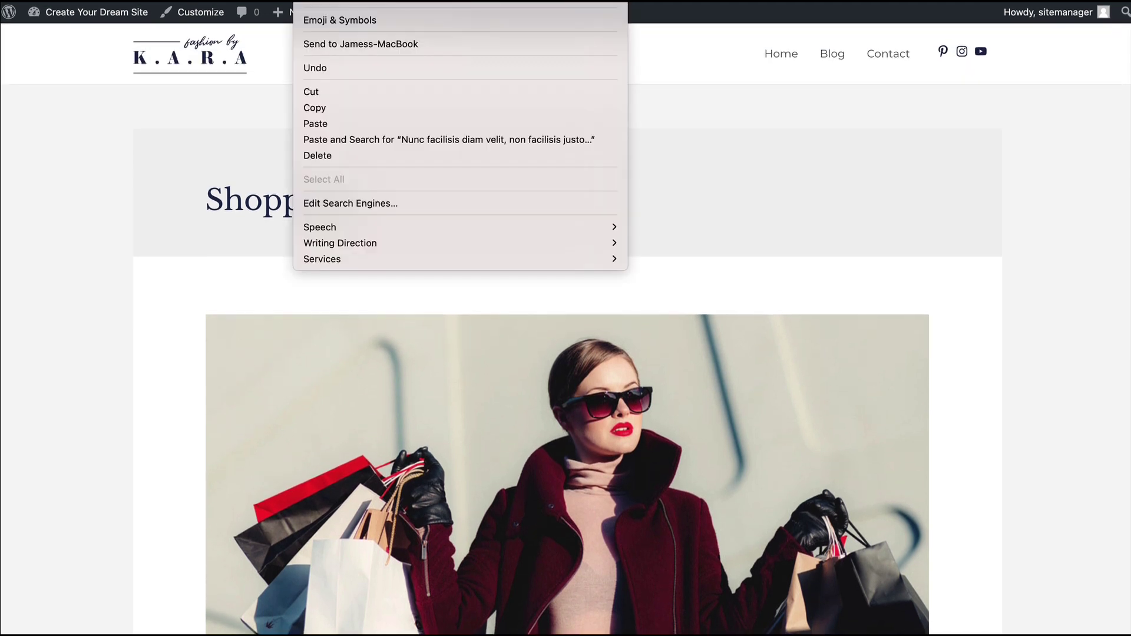
click(354, 118)
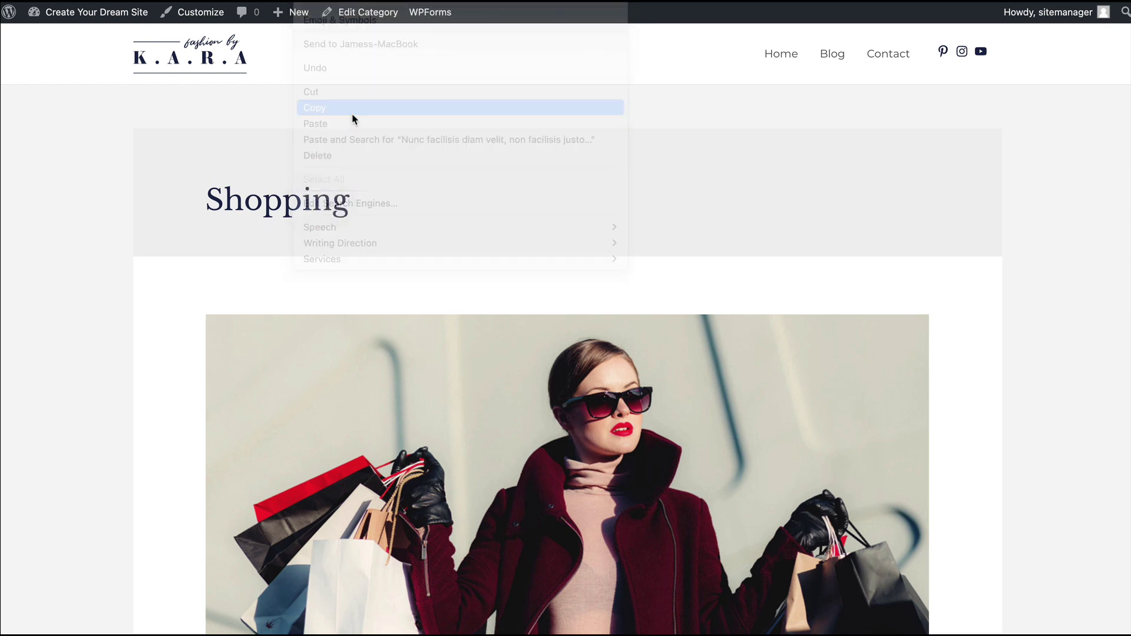
scroll(351, 118, down, 10)
scroll(352, 122, down, 2)
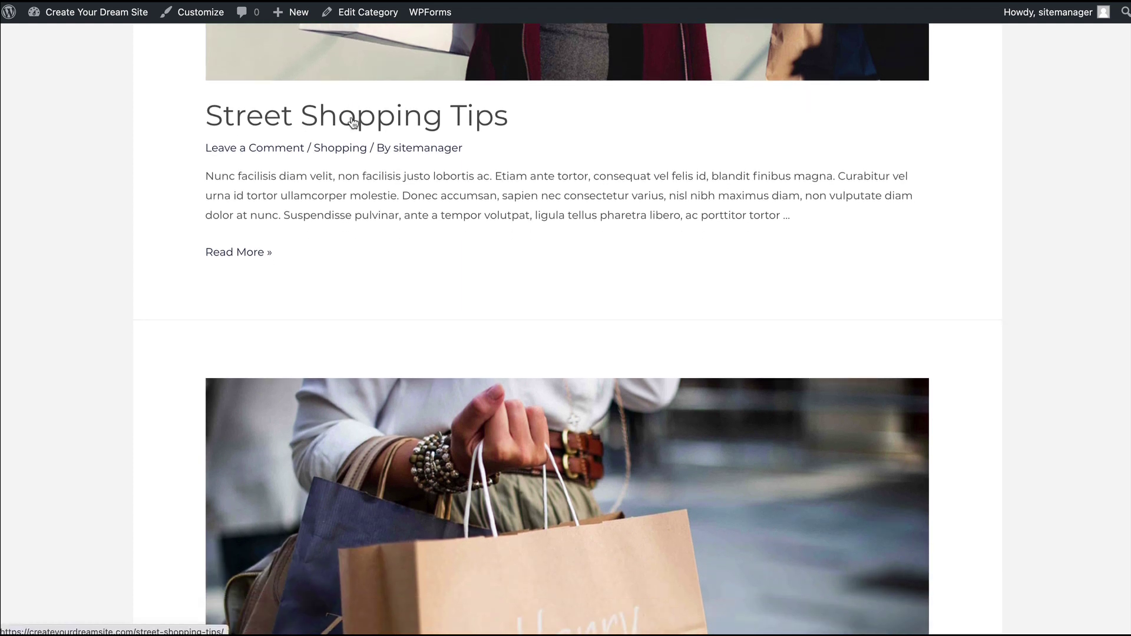
scroll(353, 122, up, 12)
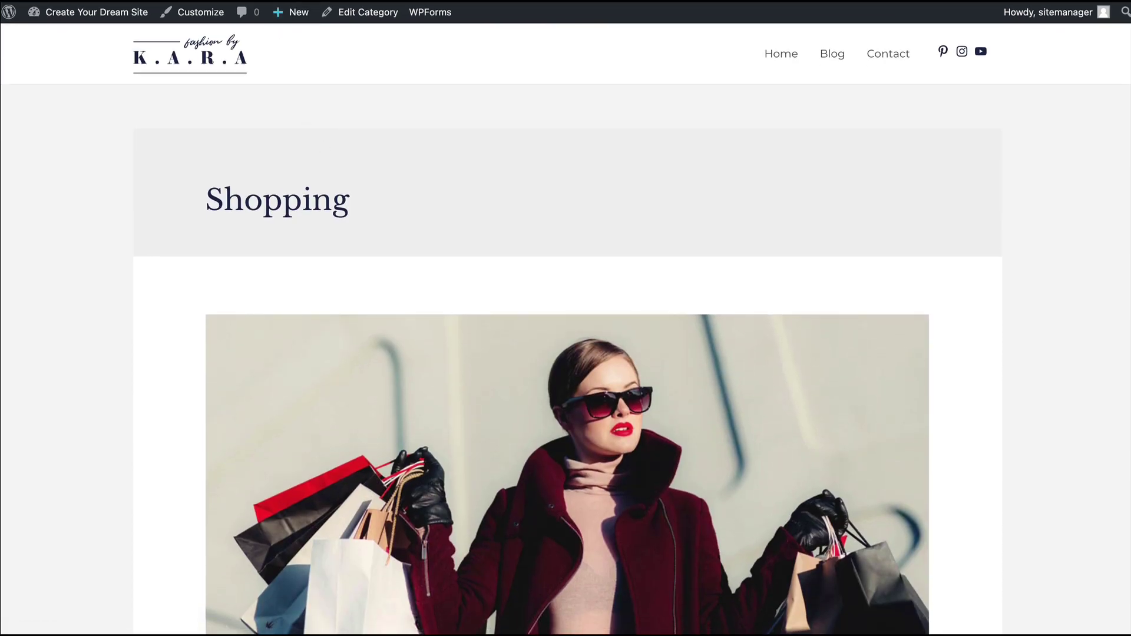
right_click(274, 3)
click(328, 110)
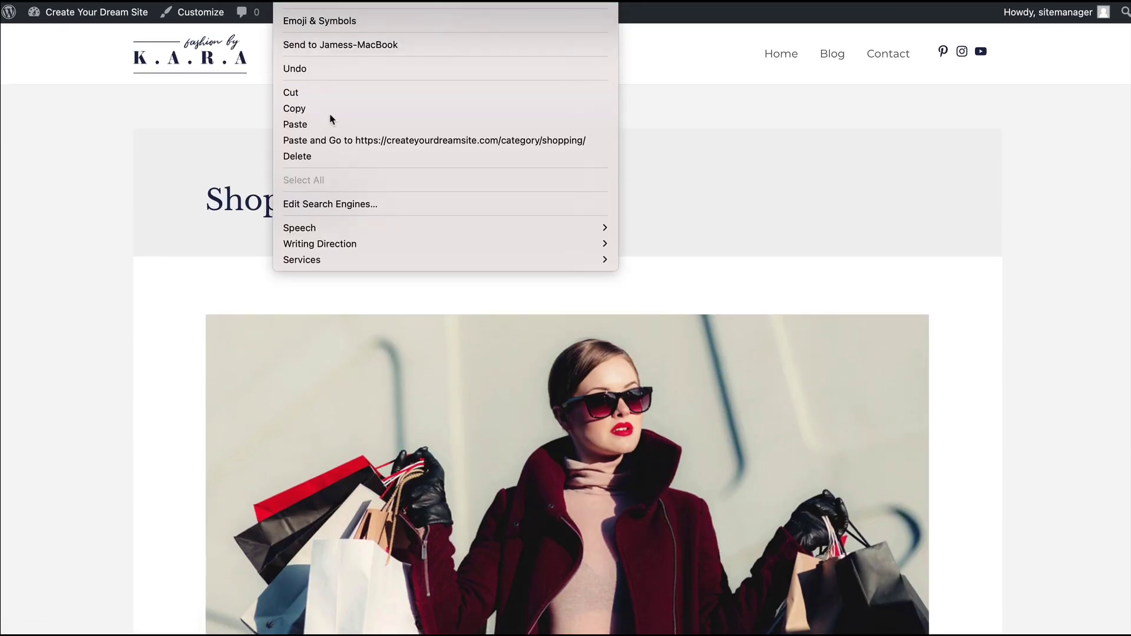
- Open the site's home page and find the Read More button under the Shopping service
click(781, 54)
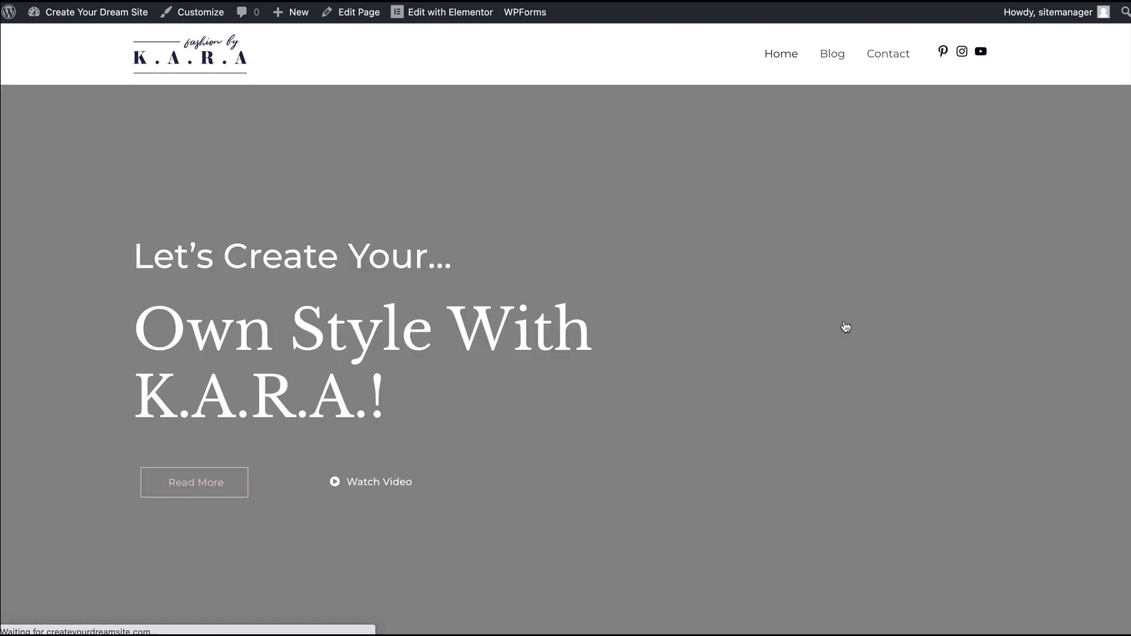
scroll(845, 327, down, 10)
scroll(843, 325, down, 15)
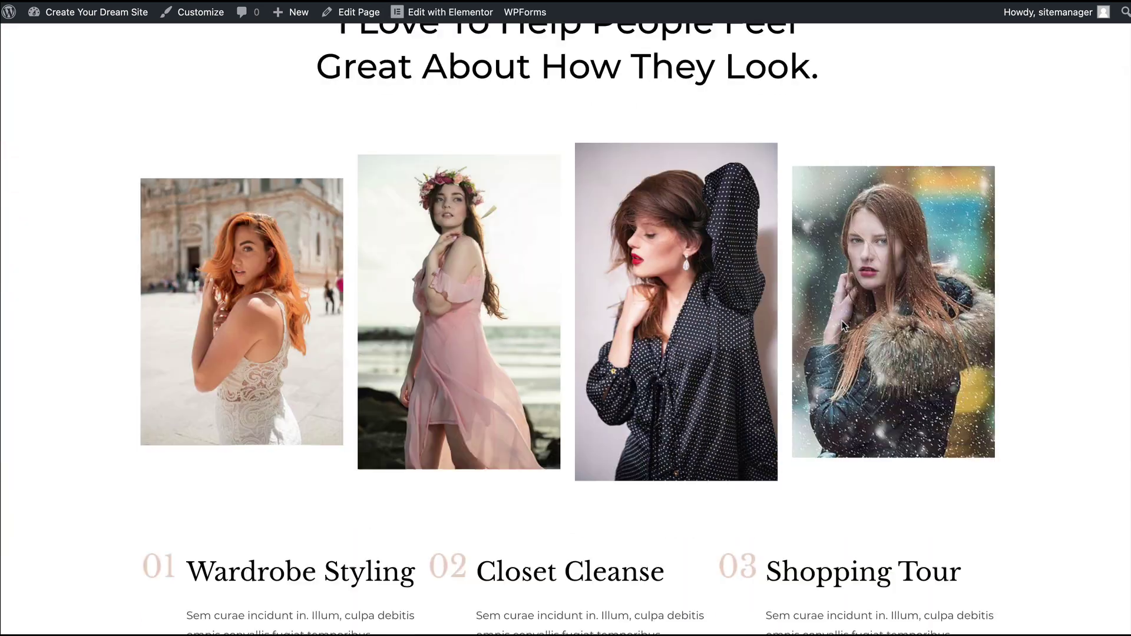
scroll(843, 325, down, 2)
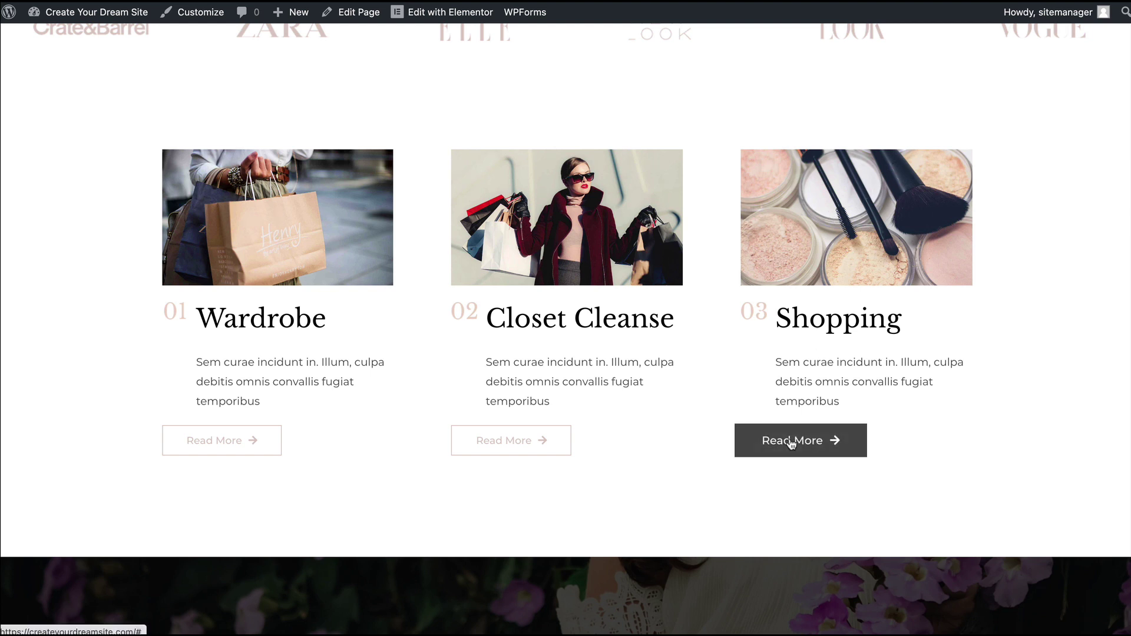
- Edit the home page with Elementor, link the Shopping service's Read More button to the copied Shopping category address, and update the page
click(450, 13)
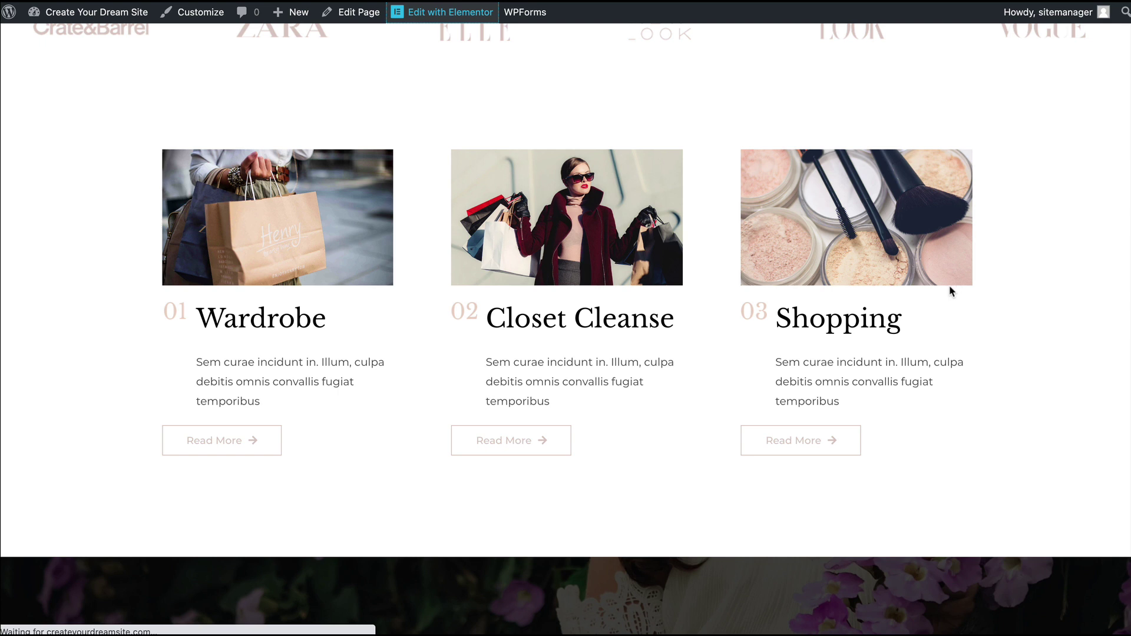
scroll(807, 302, down, 10)
scroll(810, 305, down, 15)
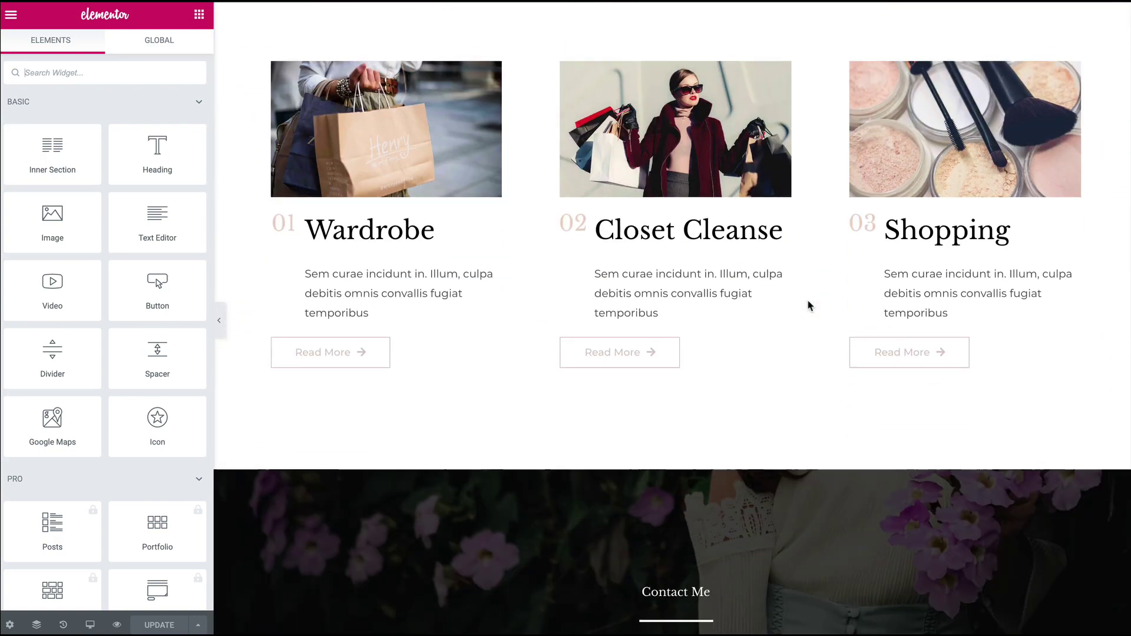
scroll(808, 305, up, 3)
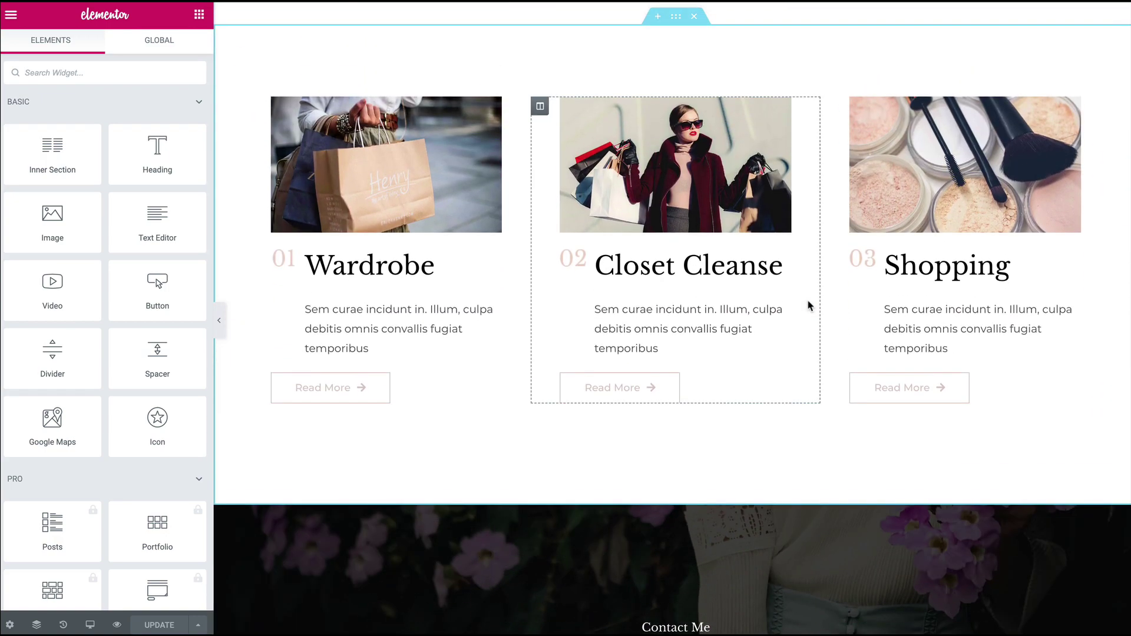
click(904, 398)
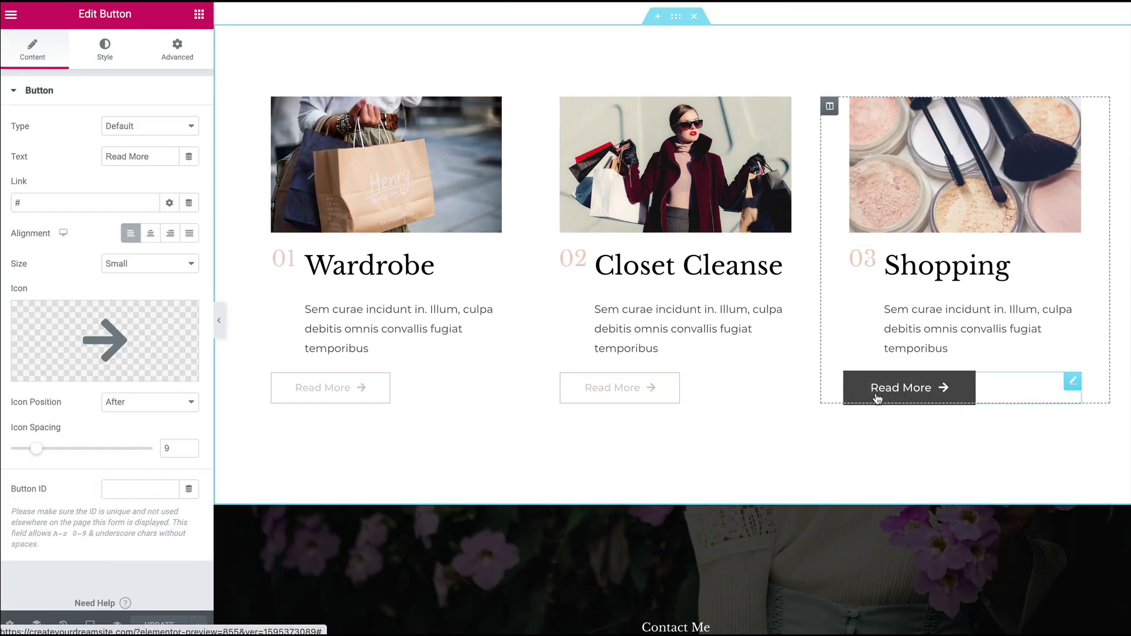
click(72, 201)
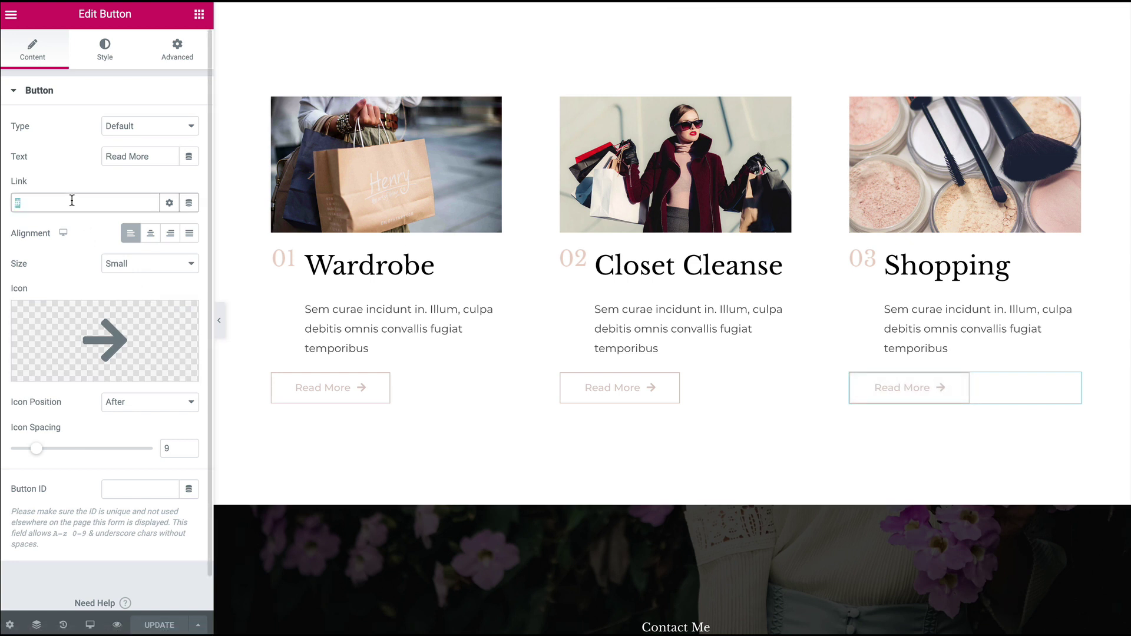
key(BackSpace)
key(ctrl+v)
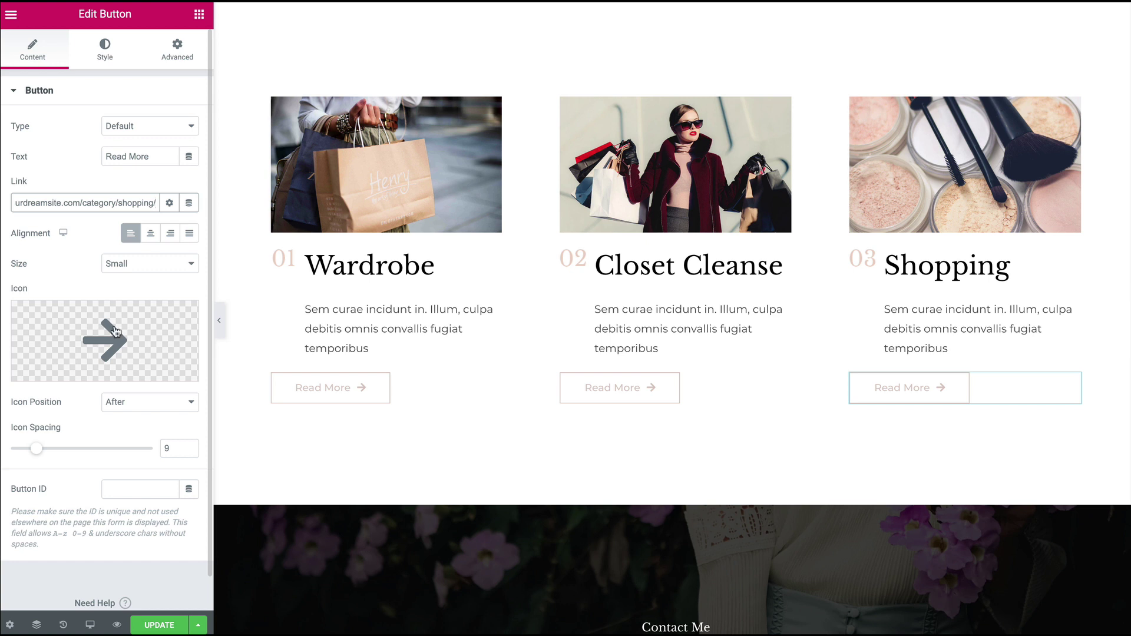
click(159, 624)
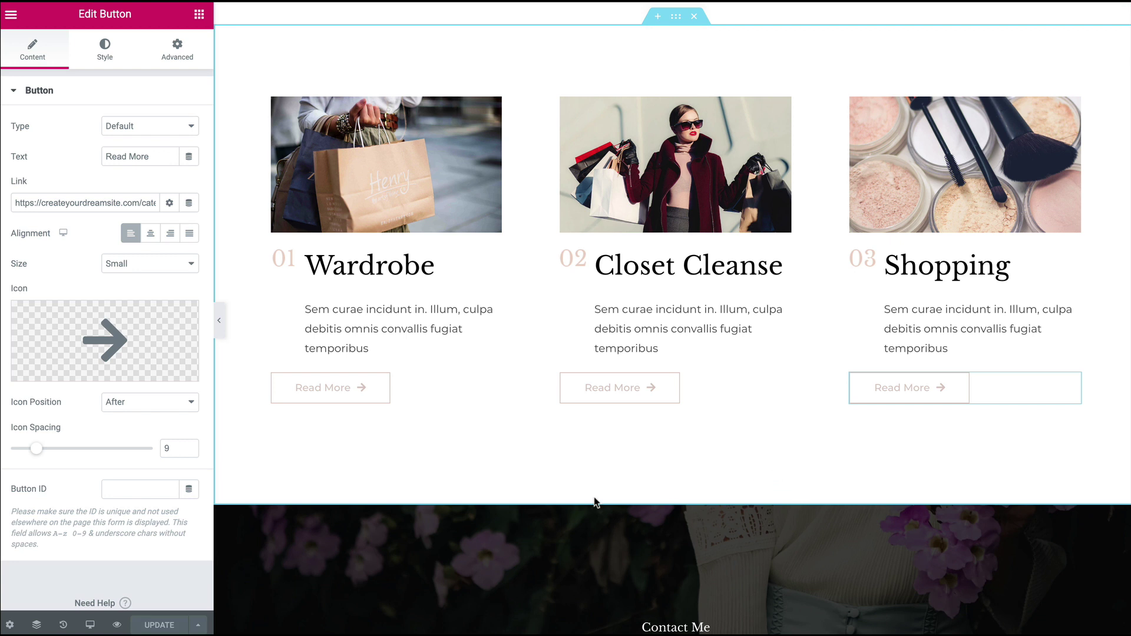
- Preview the saved home page and test the Read More button under the Shopping service
click(117, 625)
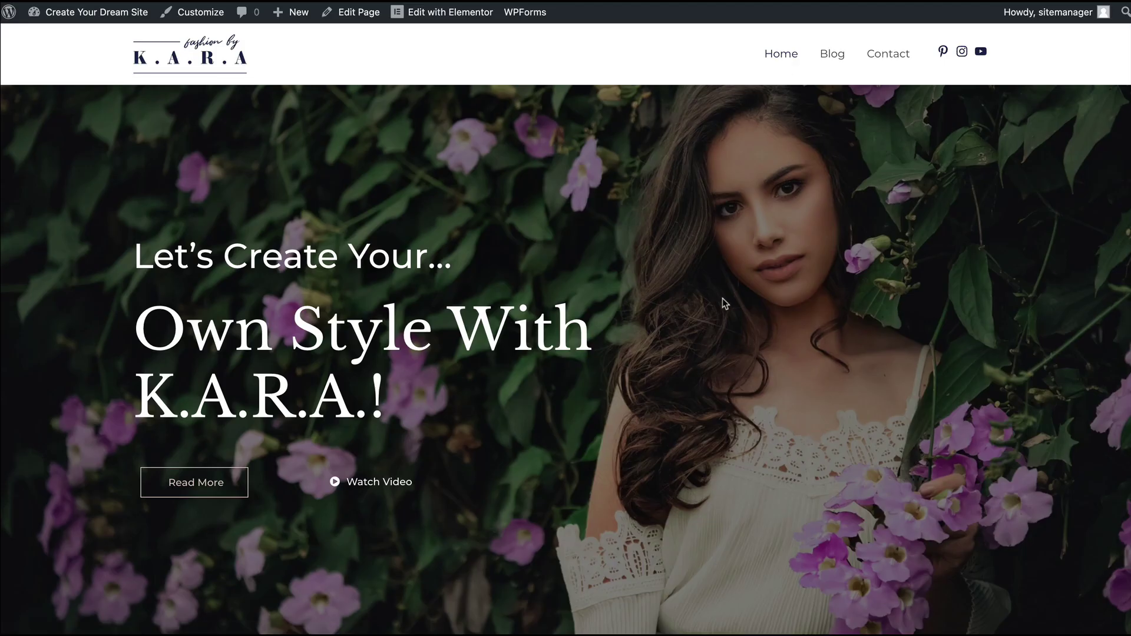
scroll(722, 301, down, 10)
scroll(722, 303, down, 20)
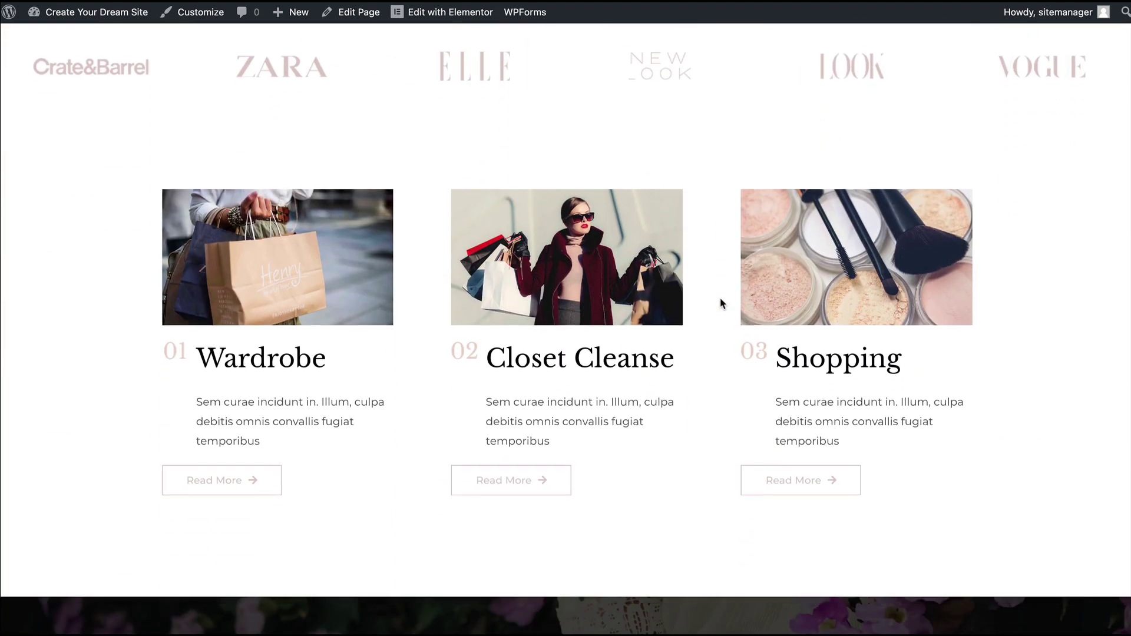
click(775, 461)
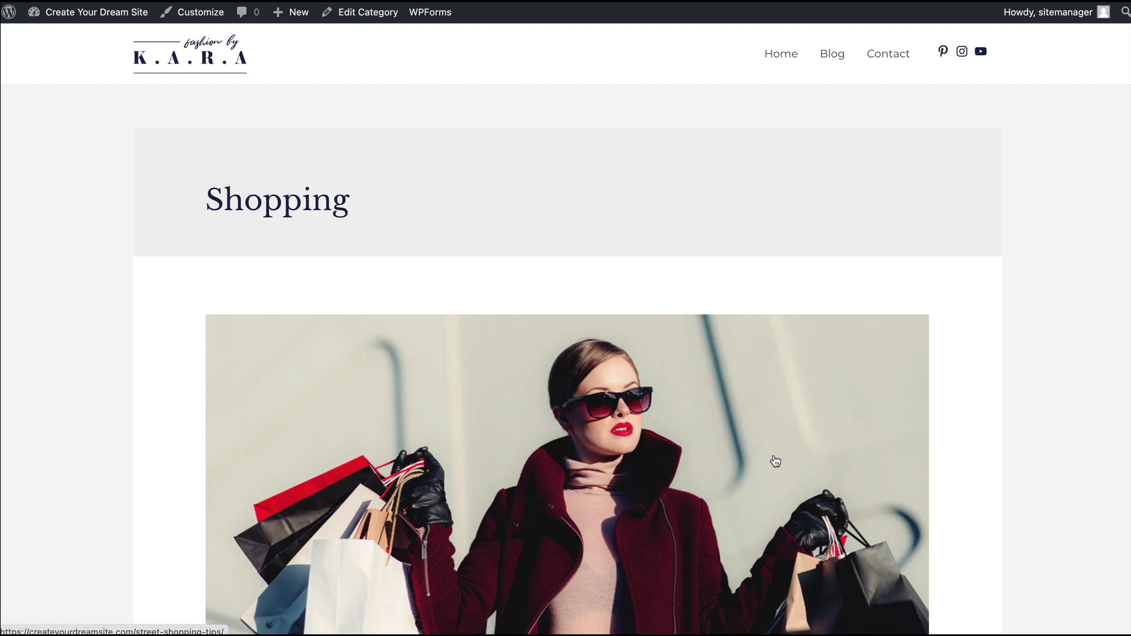
- Look through the posts listed on the Shopping category page, including Street Shopping Tips
scroll(775, 461, down, 20)
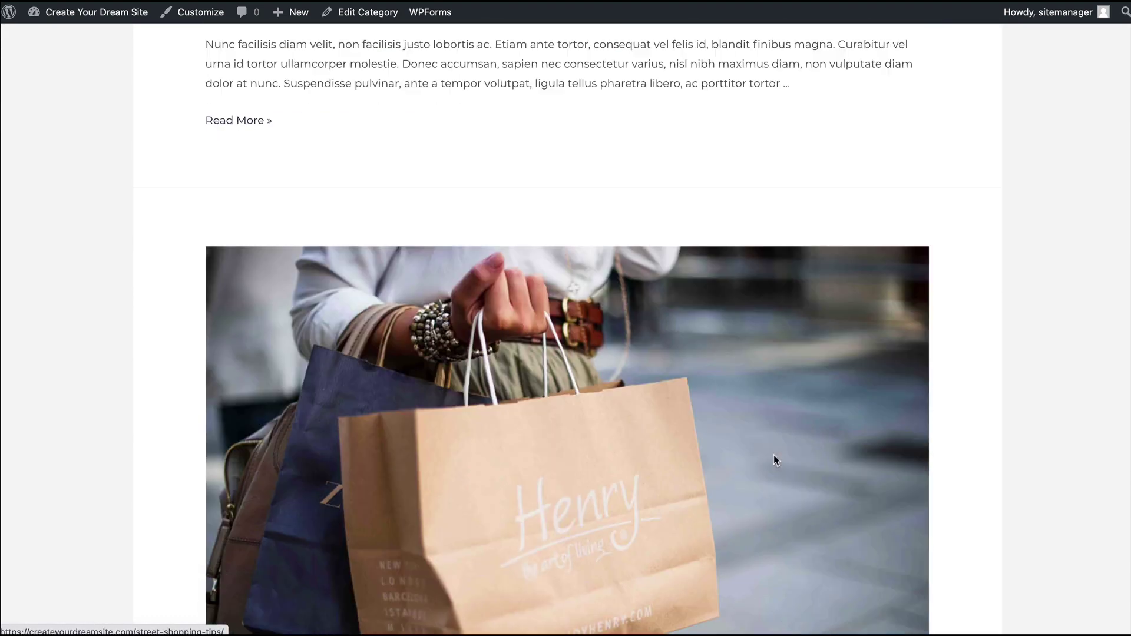
scroll(776, 461, up, 20)
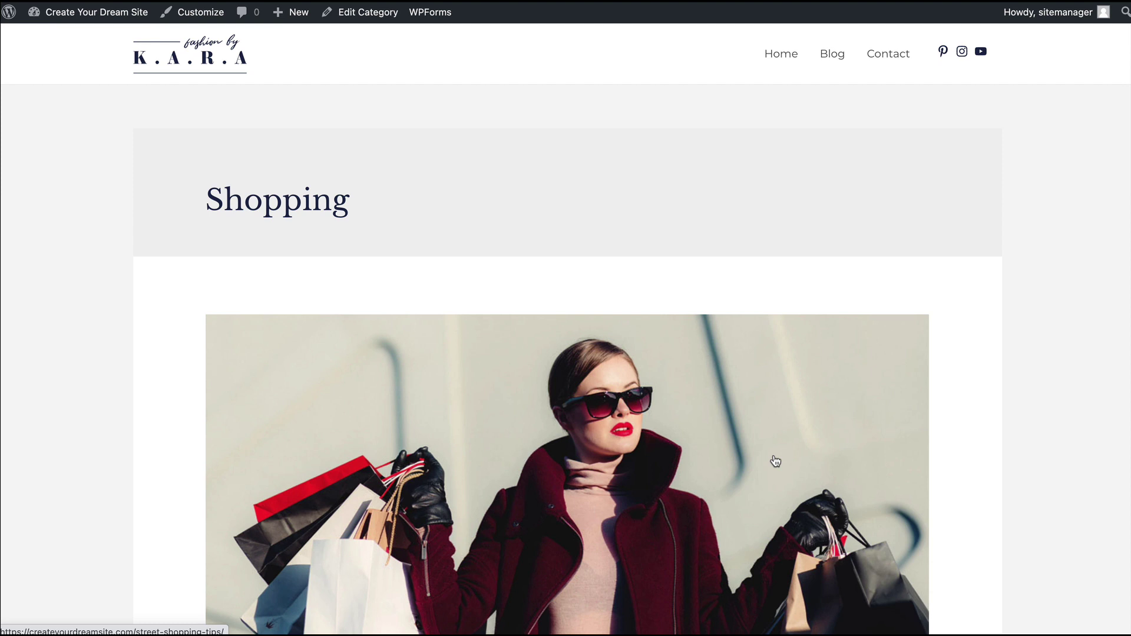
scroll(775, 461, down, 5)
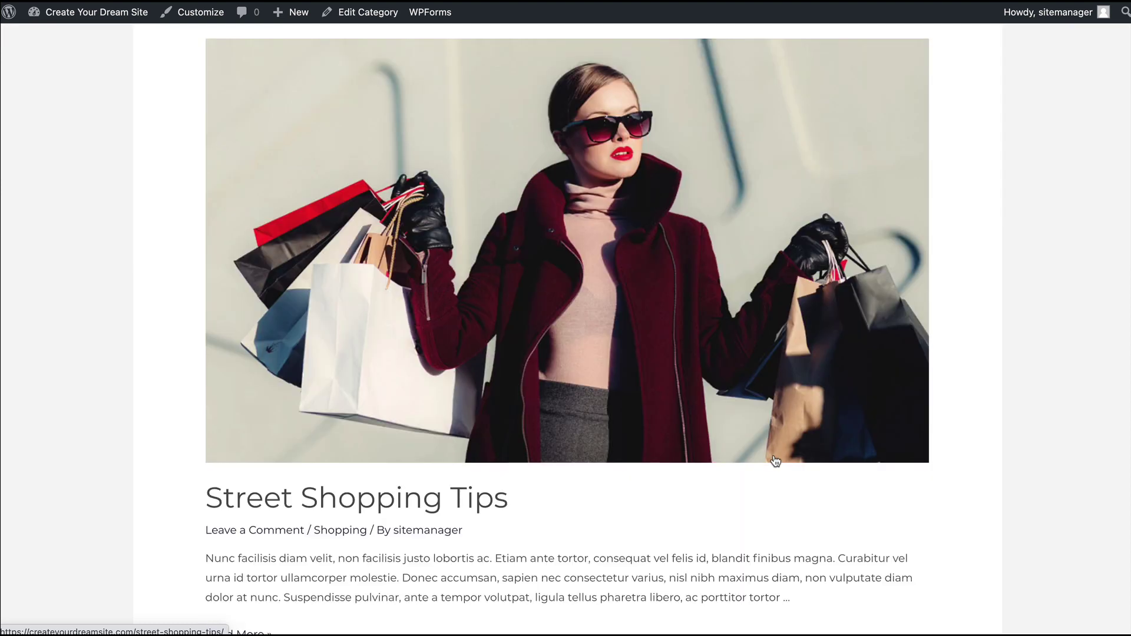
scroll(775, 460, down, 3)
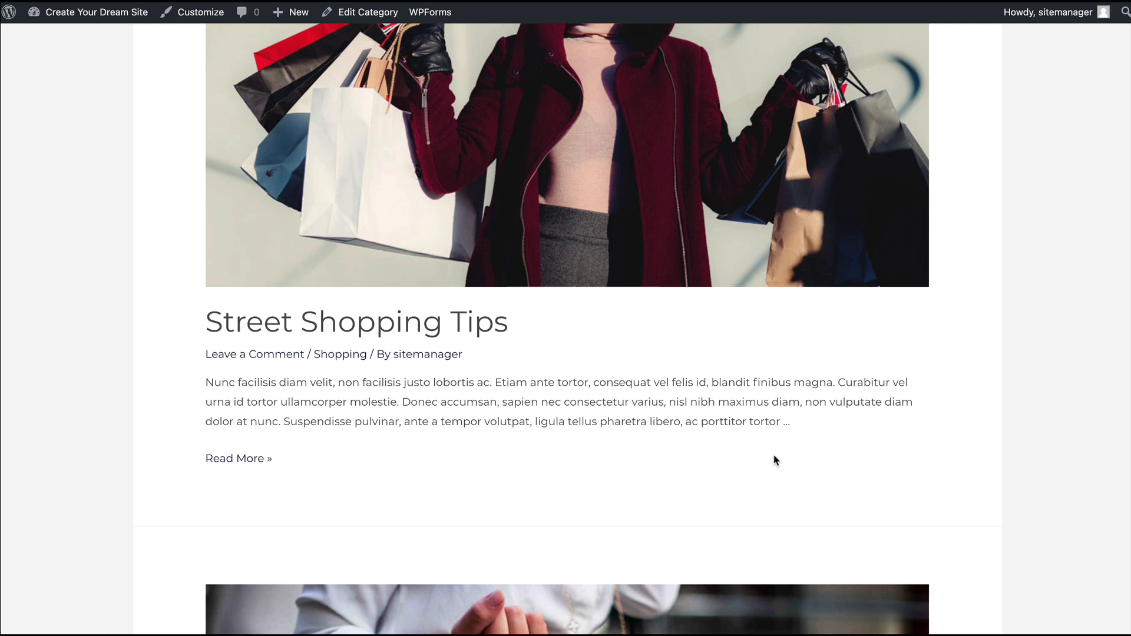
scroll(775, 460, up, 10)
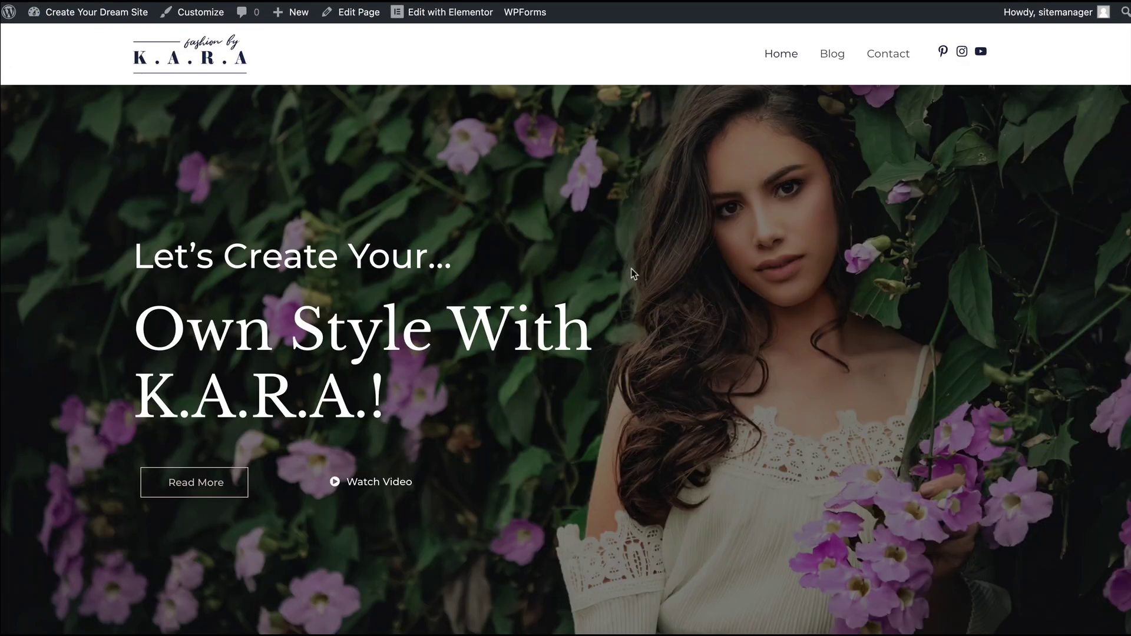
- In Elementor, try the background colours #61CE70 and #7A7A7A on the home page's "Discover Your Personal Style" section
click(445, 13)
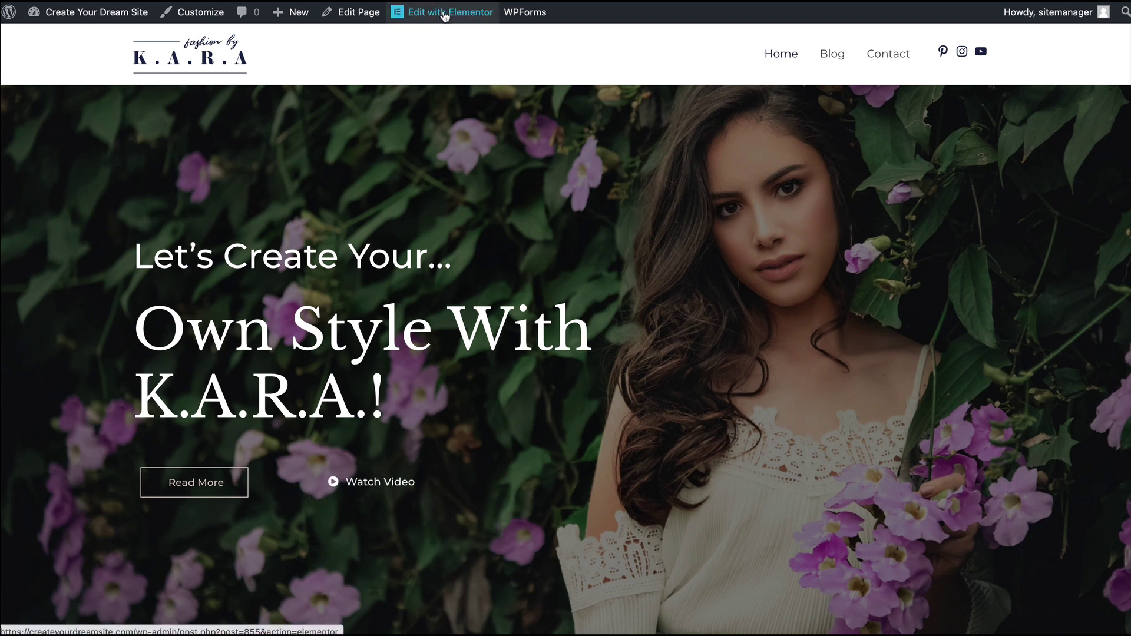
scroll(625, 245, down, 15)
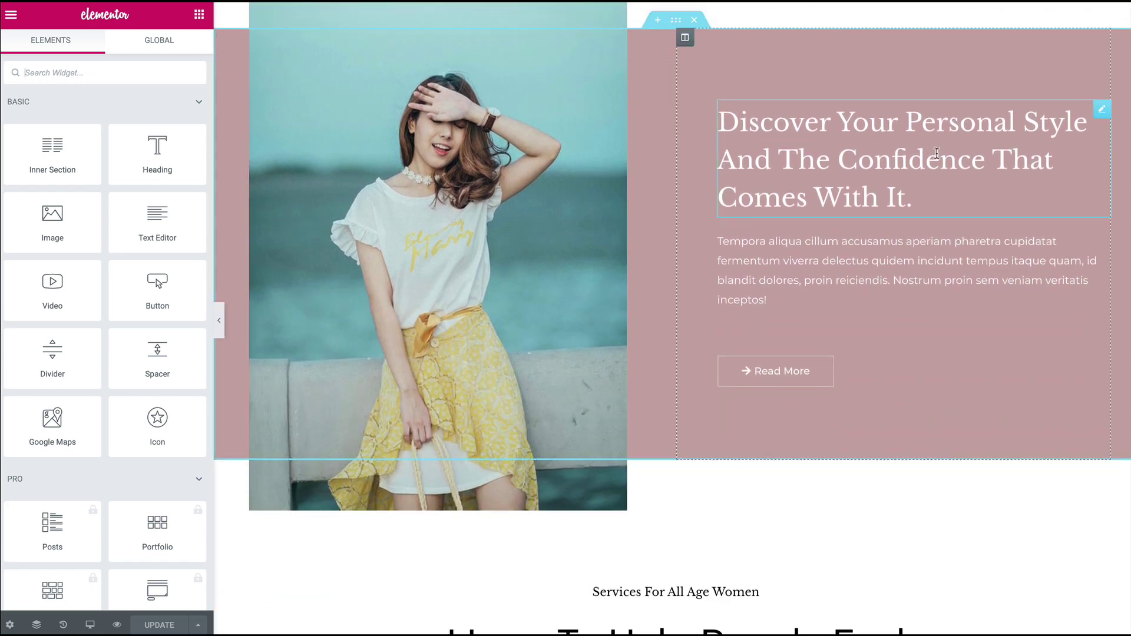
scroll(913, 155, up, 2)
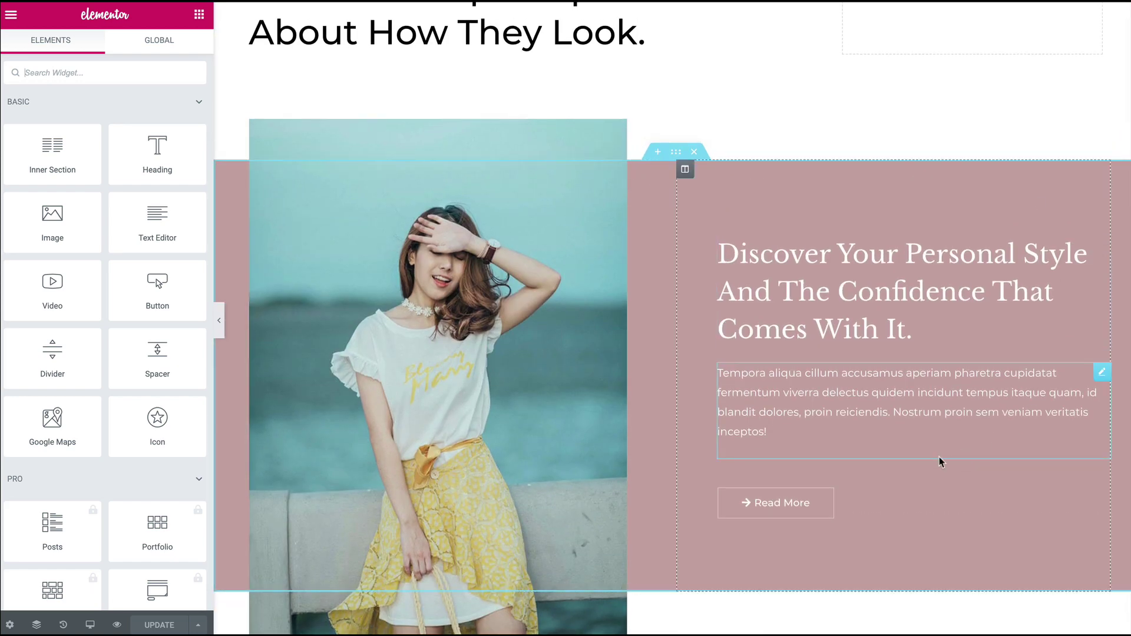
click(676, 154)
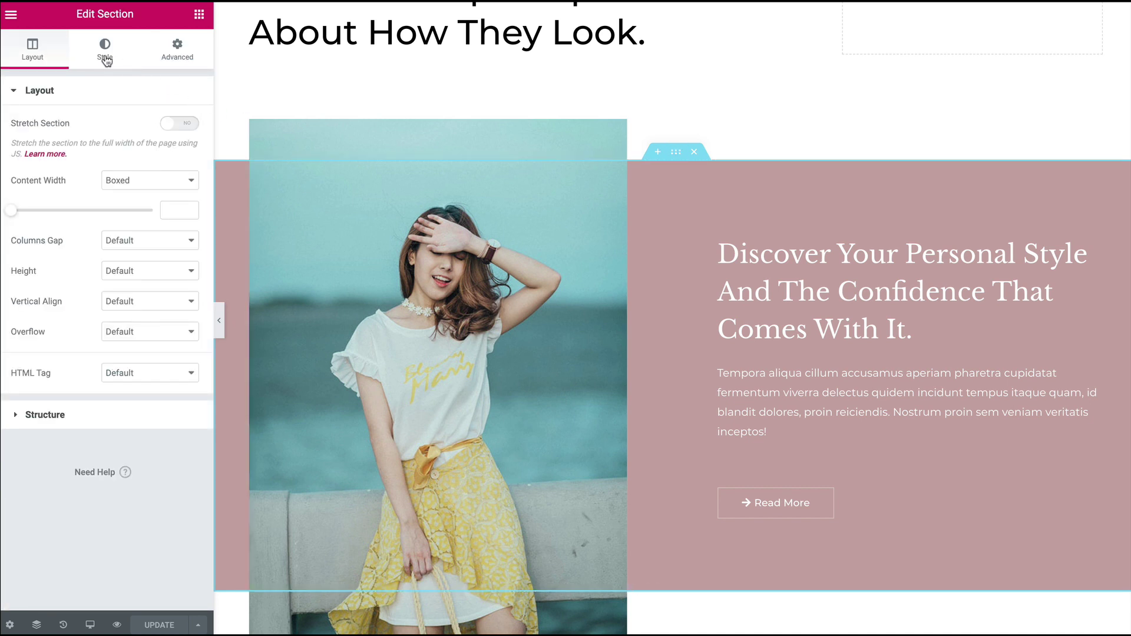
click(104, 59)
click(170, 187)
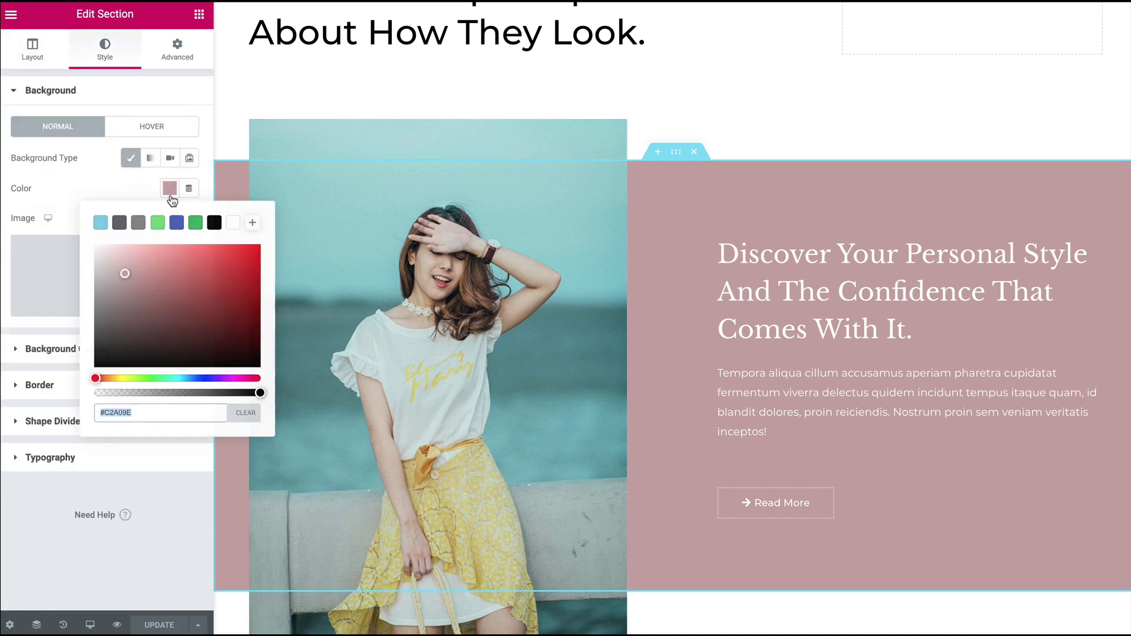
click(158, 222)
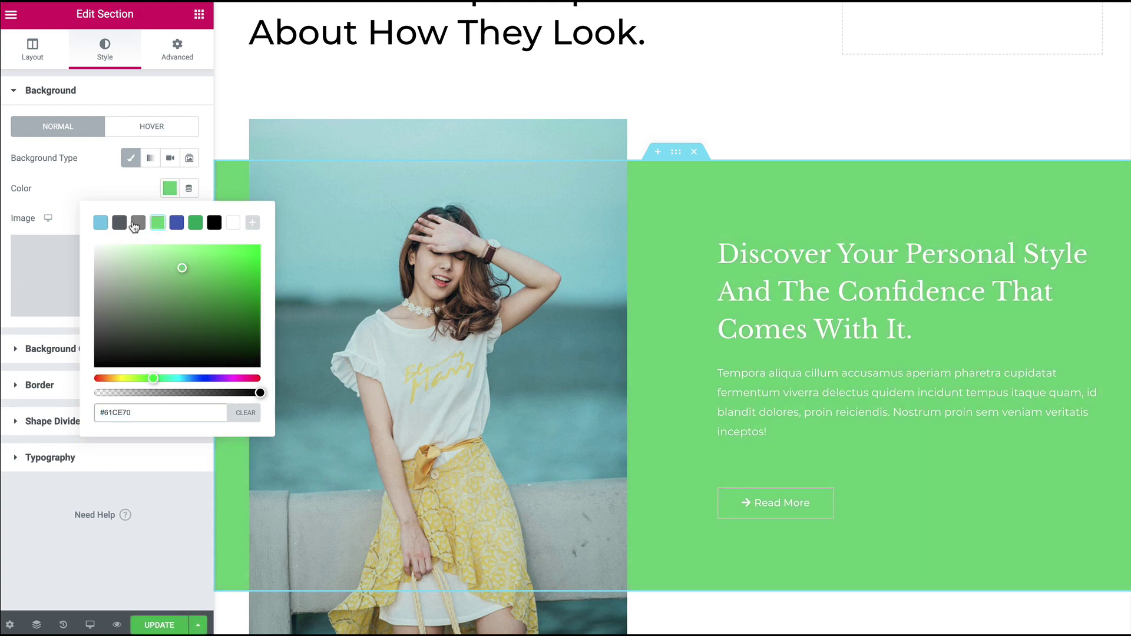
click(138, 222)
- Exit Elementor to the WordPress dashboard without saving the section's colour change, and go to the Pages list
scroll(848, 265, down, 18)
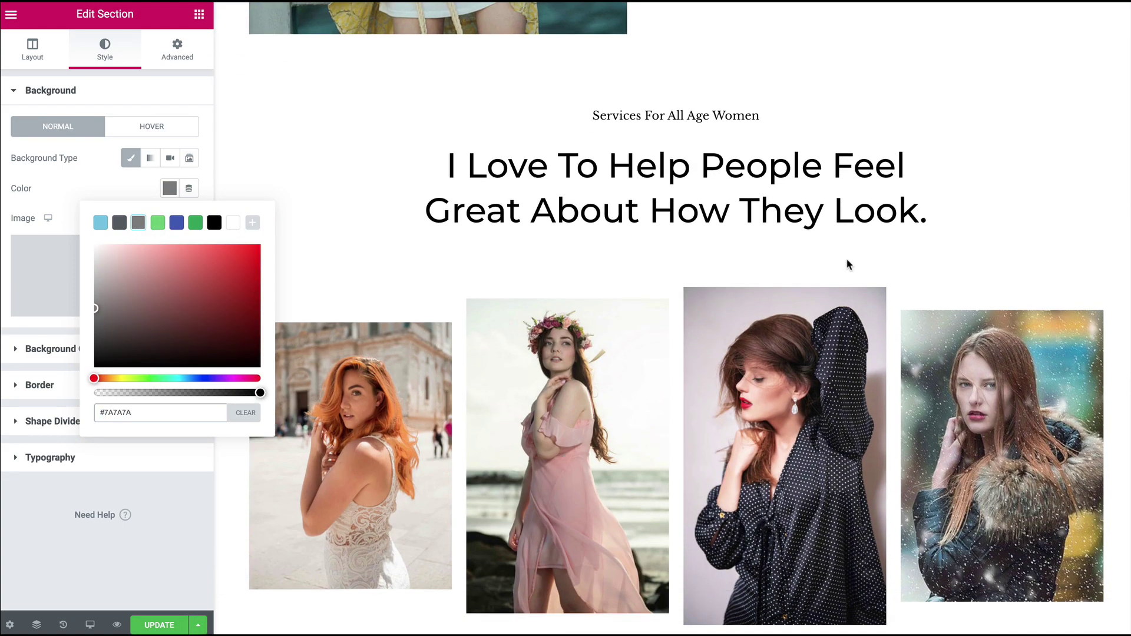
scroll(848, 264, down, 17)
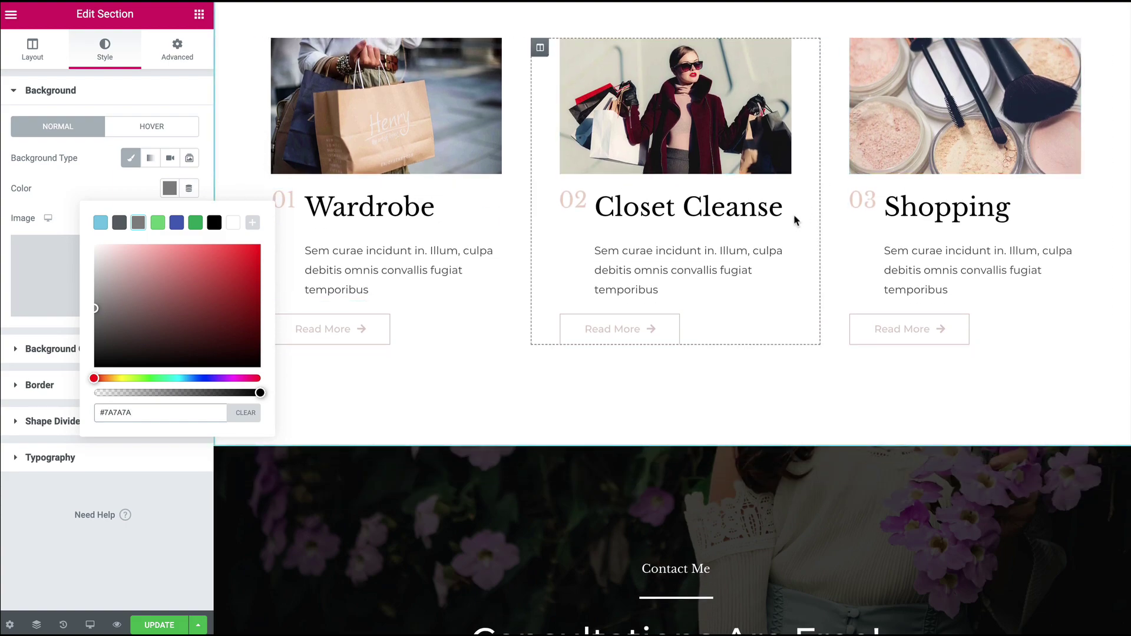
scroll(796, 218, down, 1)
scroll(794, 220, down, 6)
scroll(795, 220, up, 9)
scroll(795, 221, up, 15)
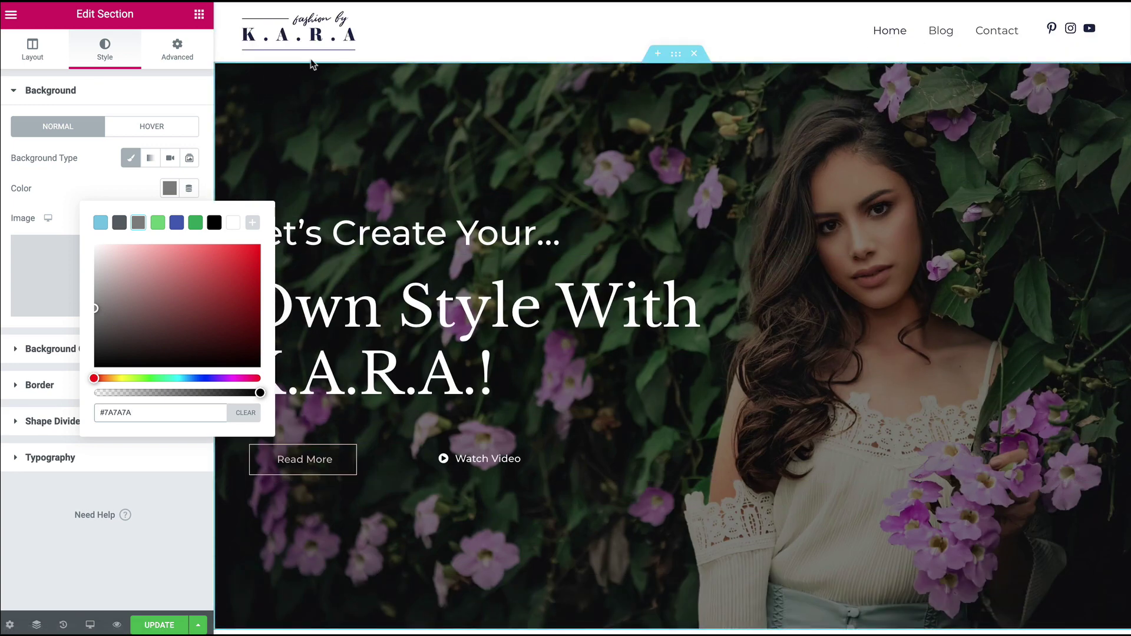
click(200, 14)
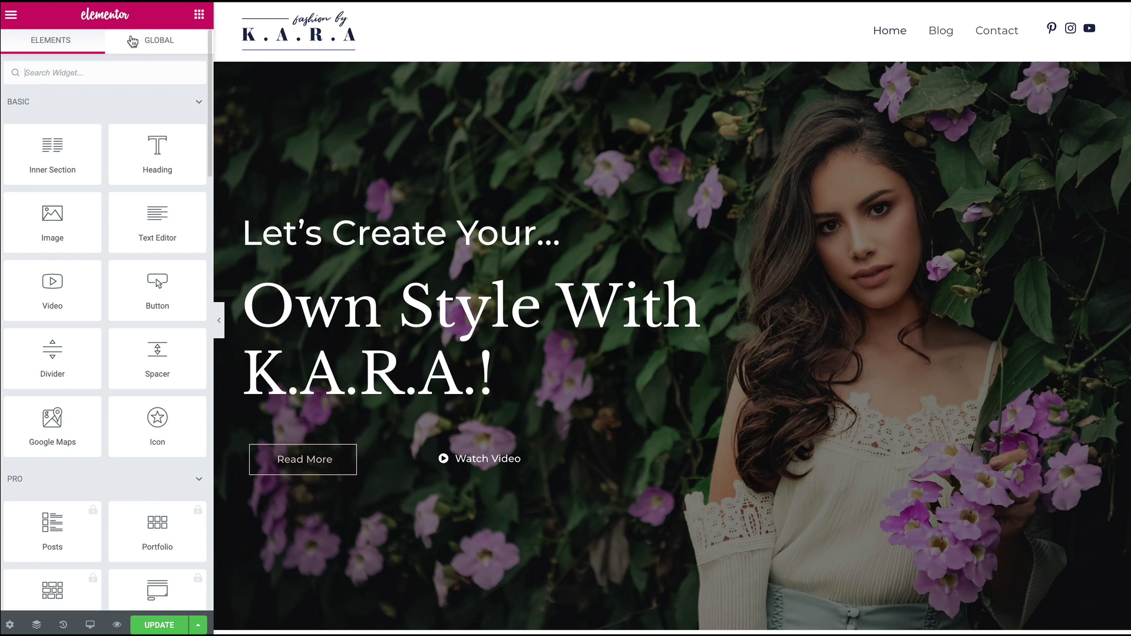
click(10, 14)
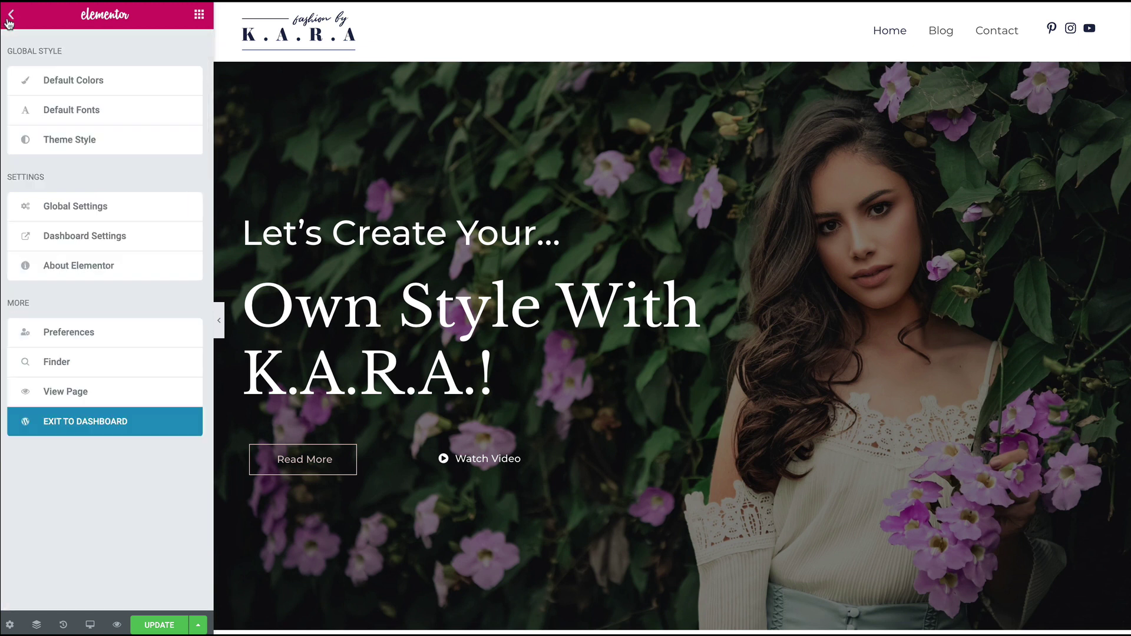
click(101, 426)
click(685, 154)
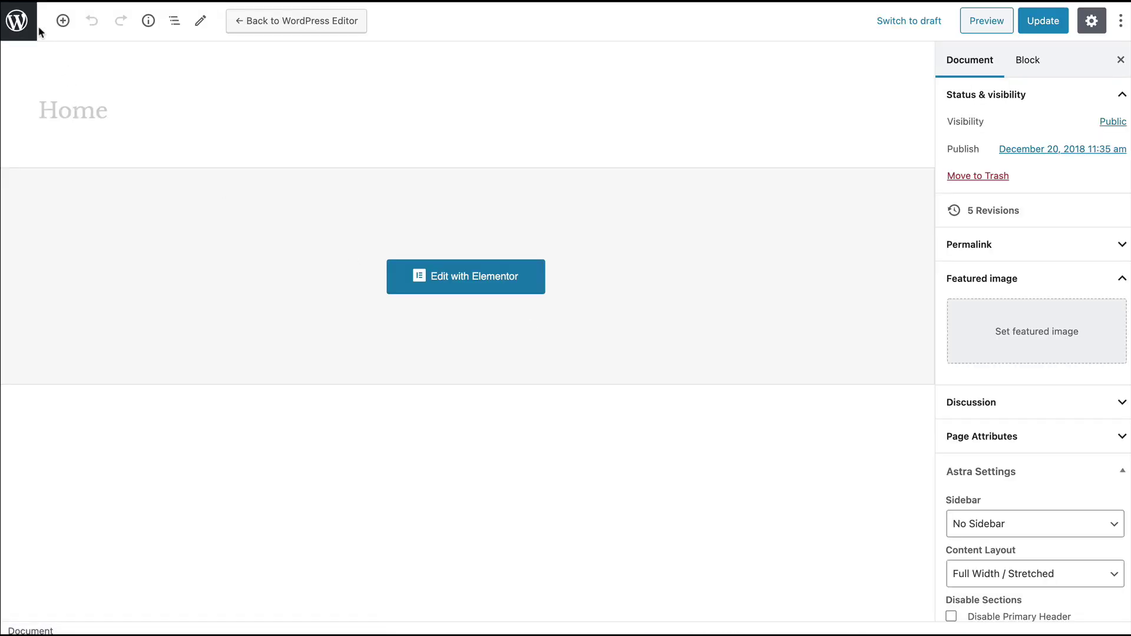
click(18, 22)
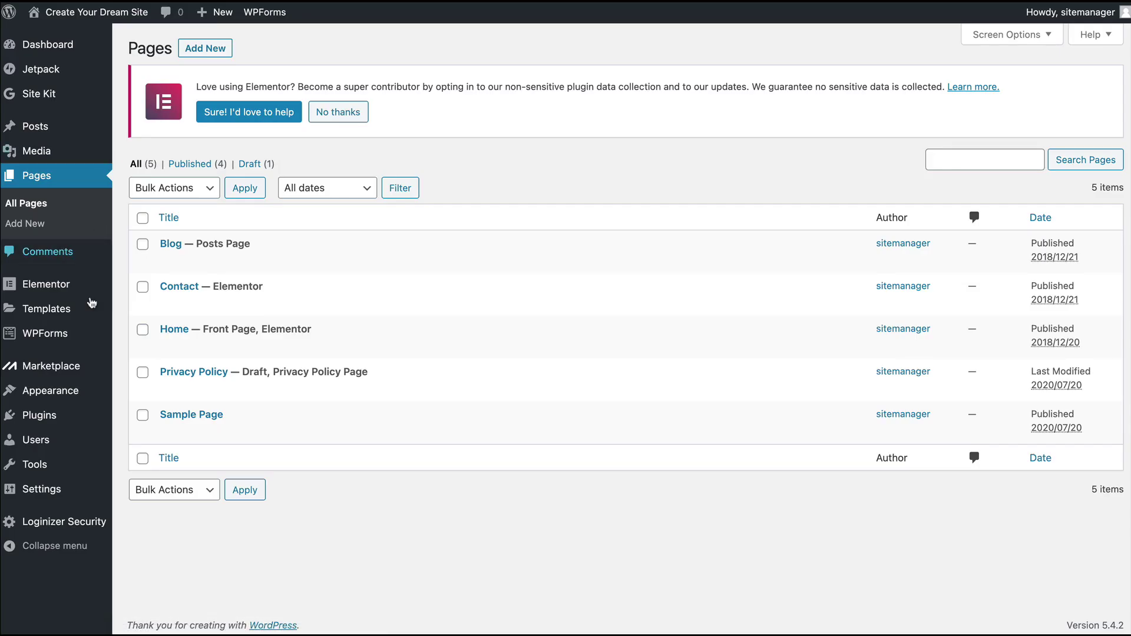
- Open the Primary Menu for editing, select Home in the full page list, and remove the Blog item from the menu
mouse_move(77, 396)
click(142, 457)
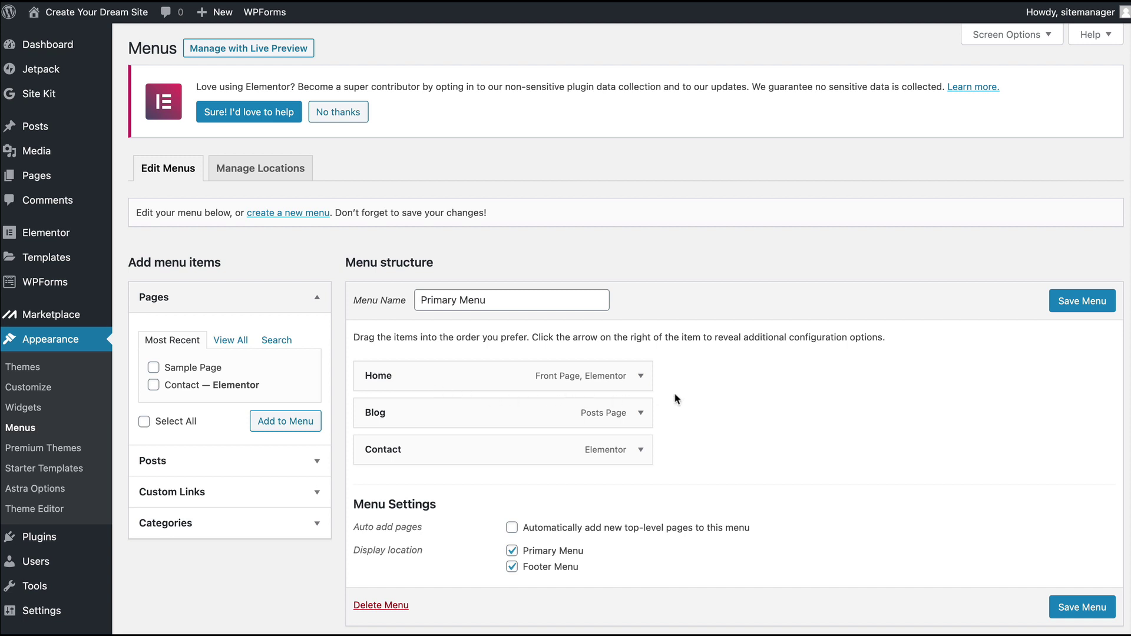
click(234, 341)
click(154, 368)
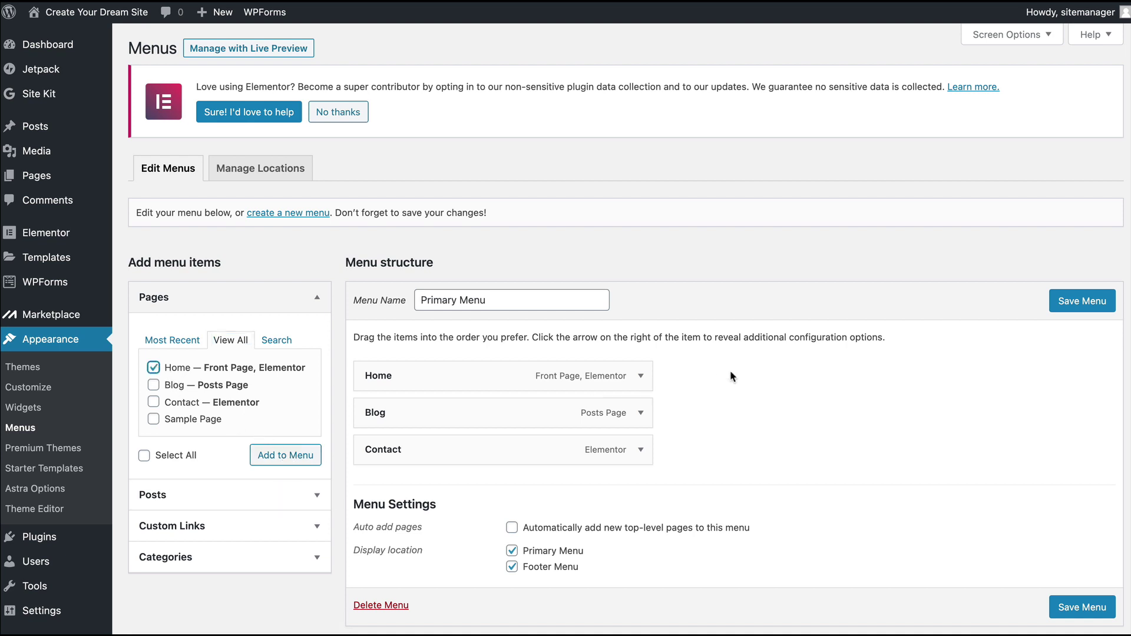
click(639, 413)
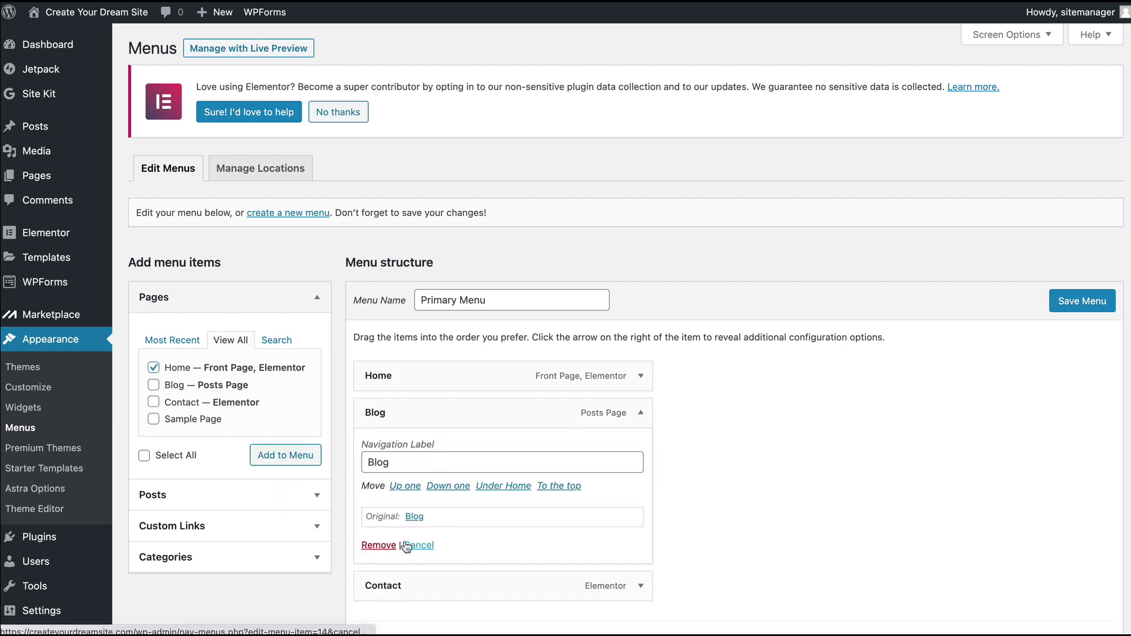
click(379, 545)
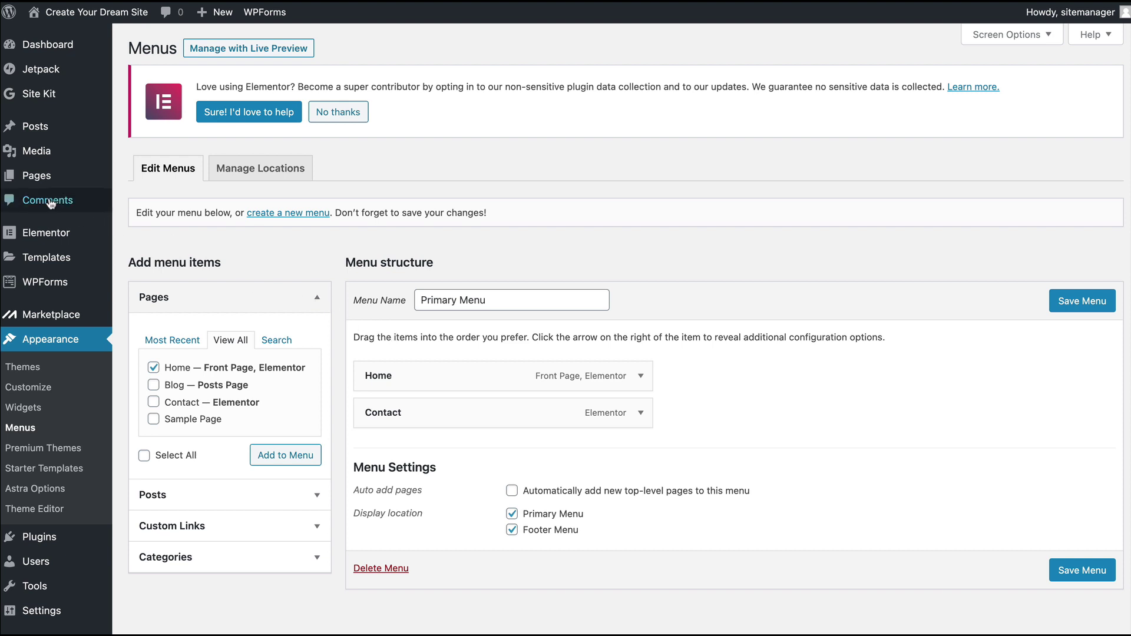
- Leave the menu editor without saving and start a new blank page from the Pages list
mouse_move(45, 182)
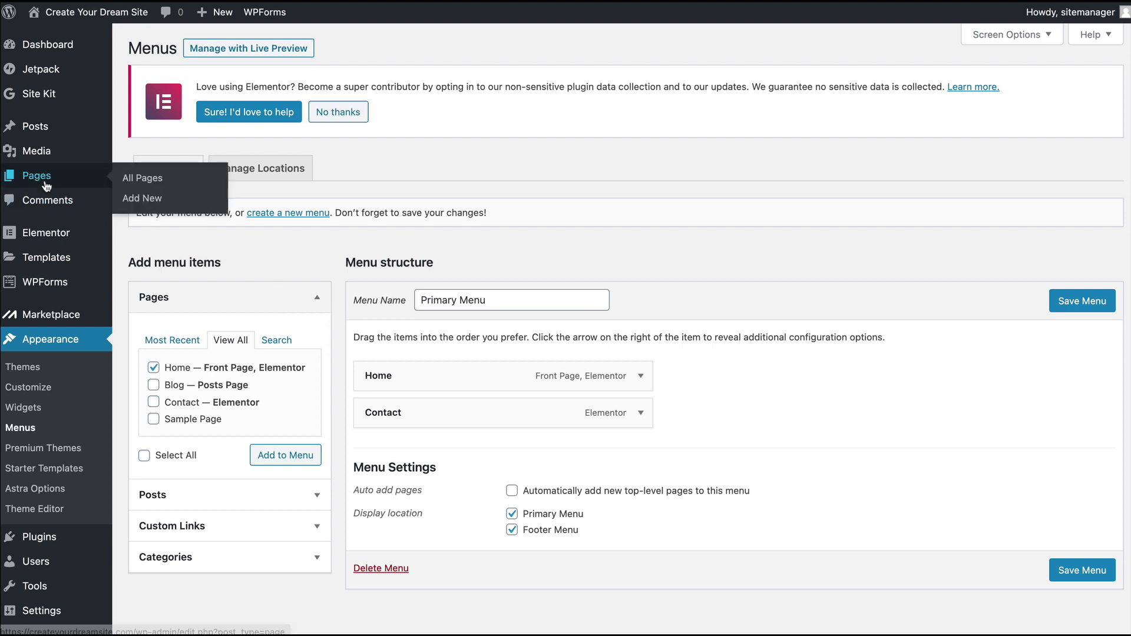
click(156, 183)
click(688, 157)
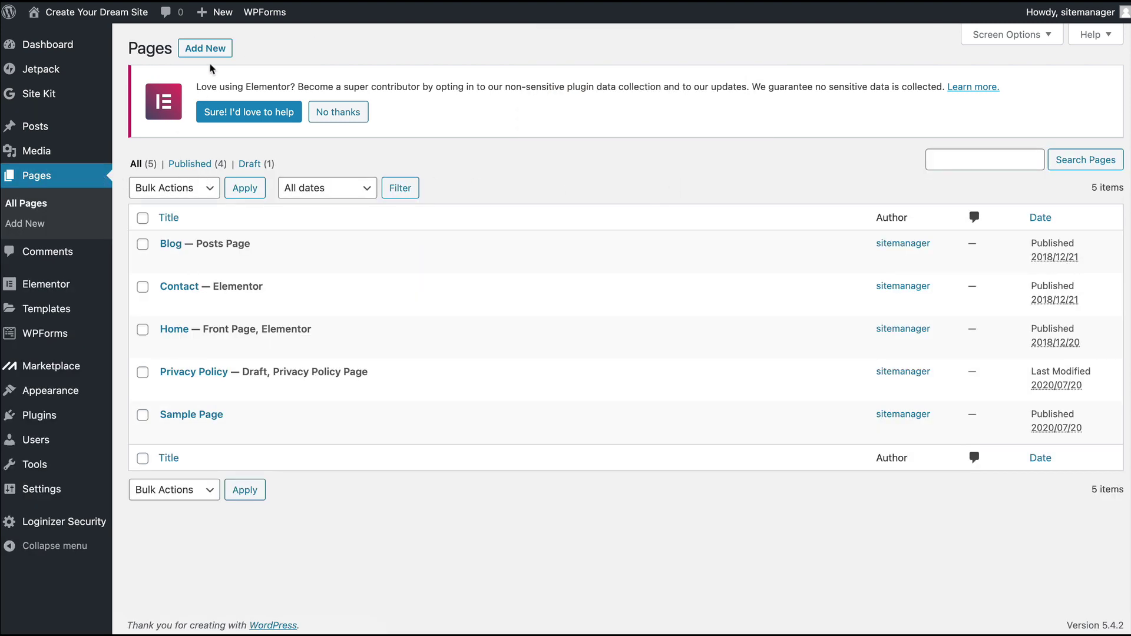
click(211, 51)
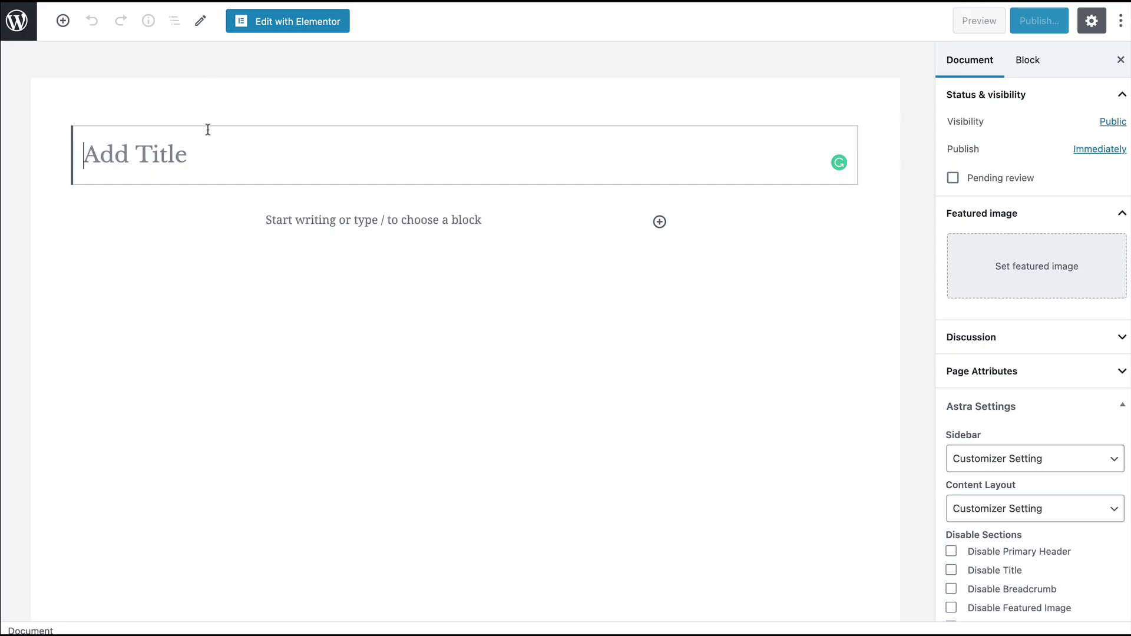
- Title the new page "Product", open it for editing with Elementor, and bring up the template library
text(Product)
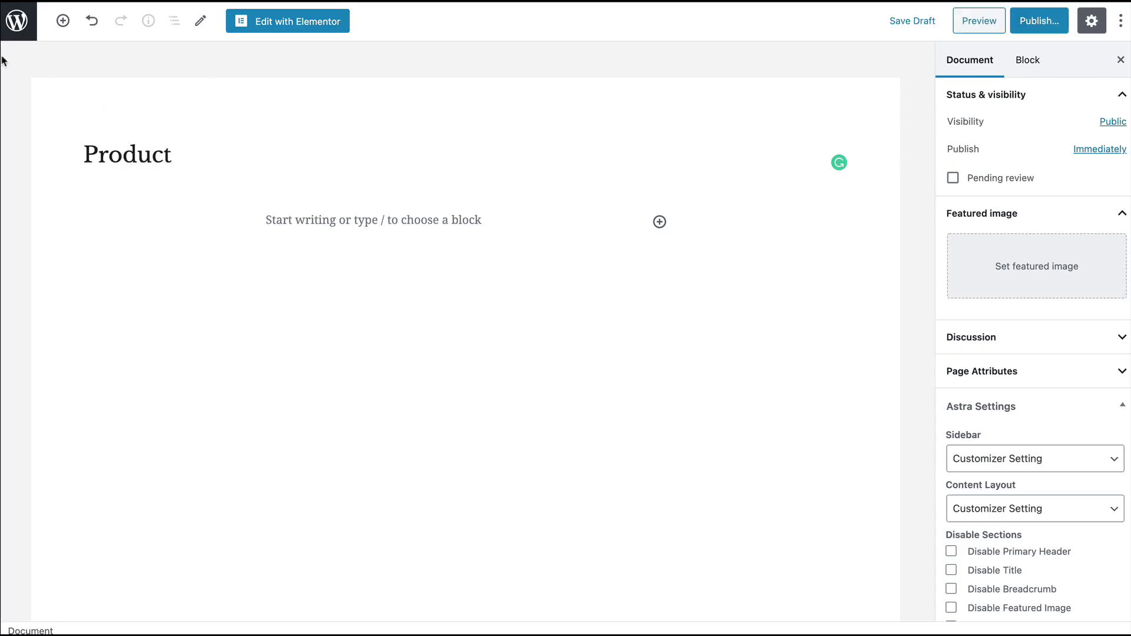
click(275, 29)
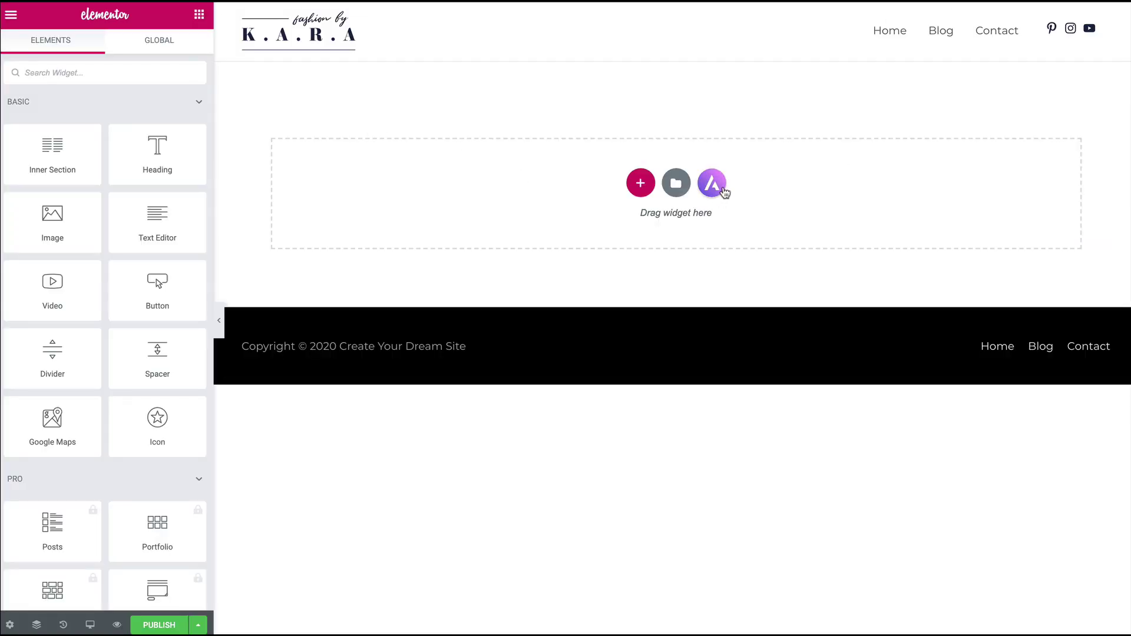
click(676, 184)
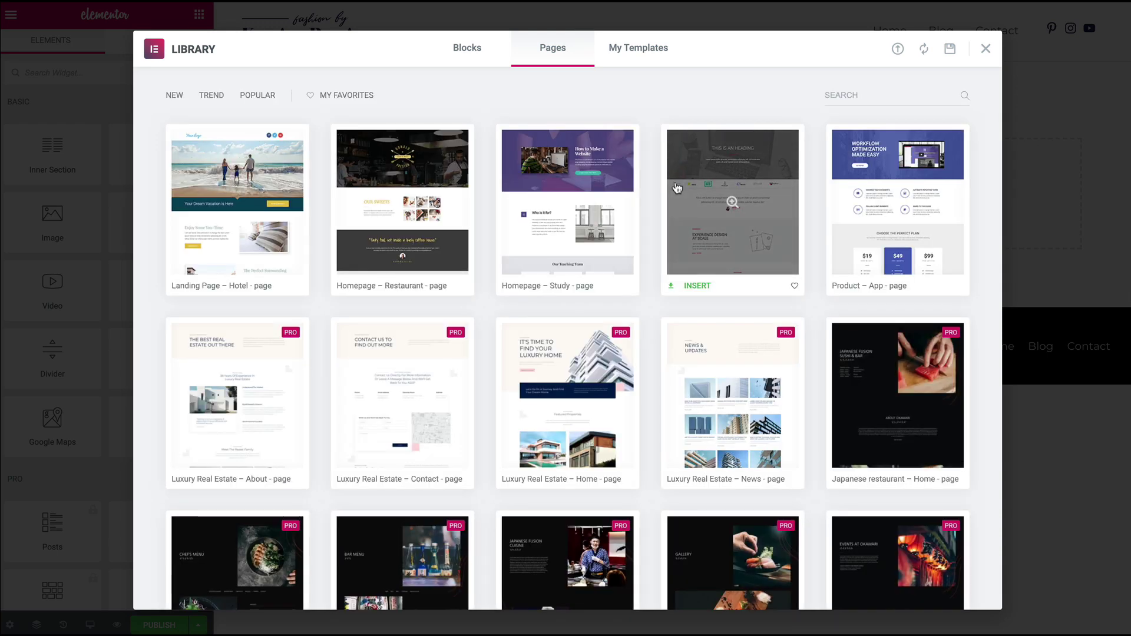
- Browse the library's page templates and search them for "product"
scroll(762, 211, down, 10)
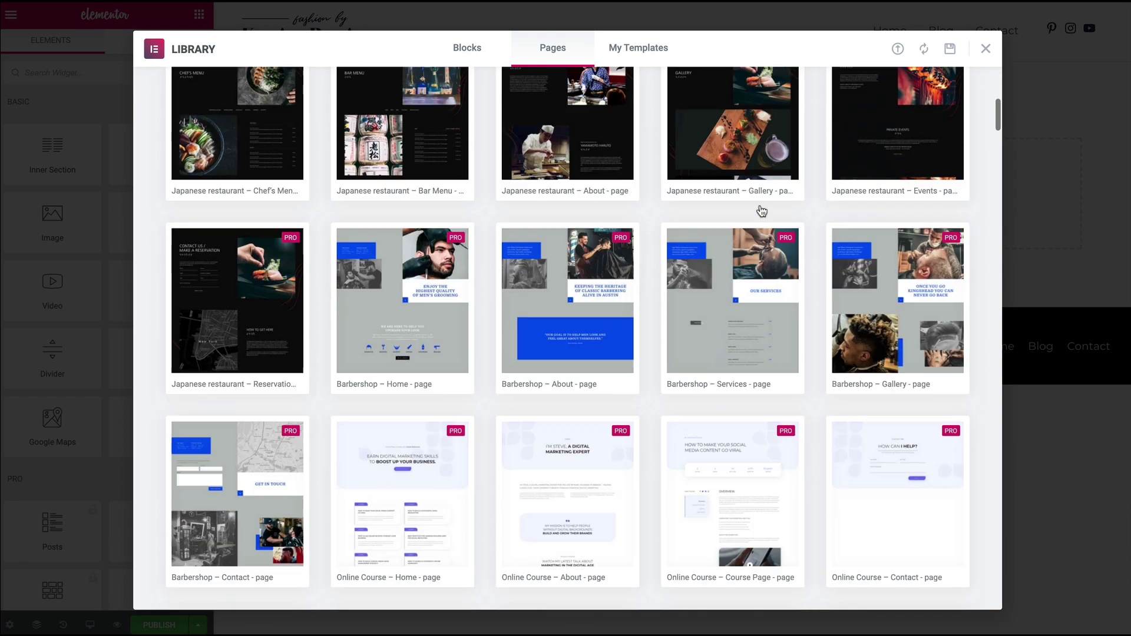
scroll(762, 211, down, 10)
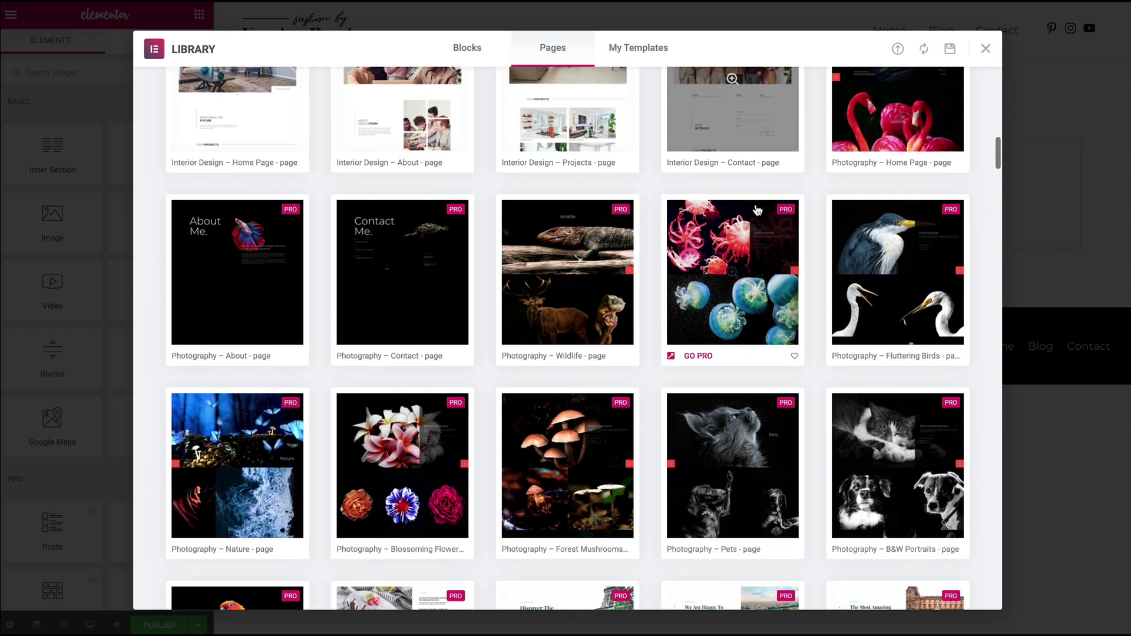
scroll(758, 210, down, 3)
scroll(757, 210, up, 20)
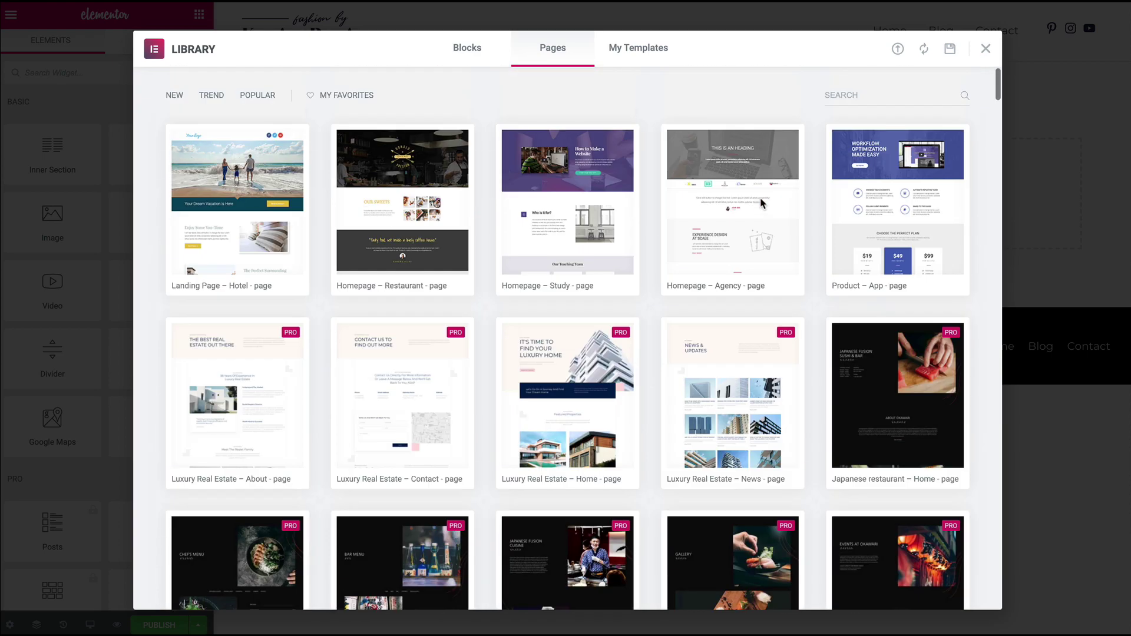
click(824, 95)
text(product)
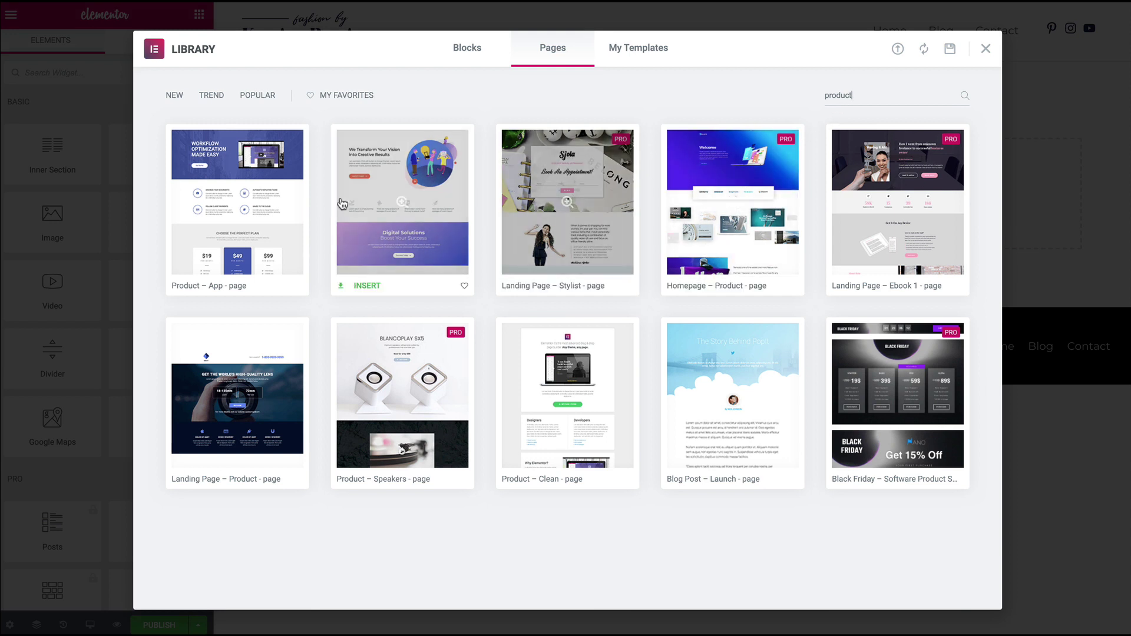
- Preview the "Product – Clean" page template and look through its full layout
click(570, 400)
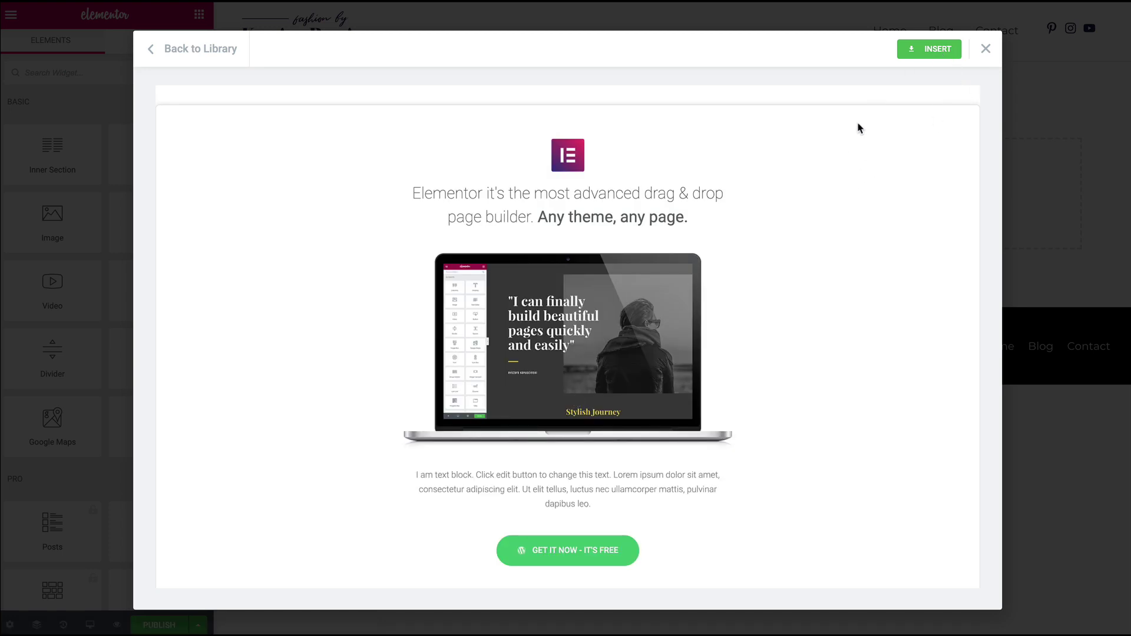
scroll(857, 126, down, 3)
scroll(857, 128, down, 15)
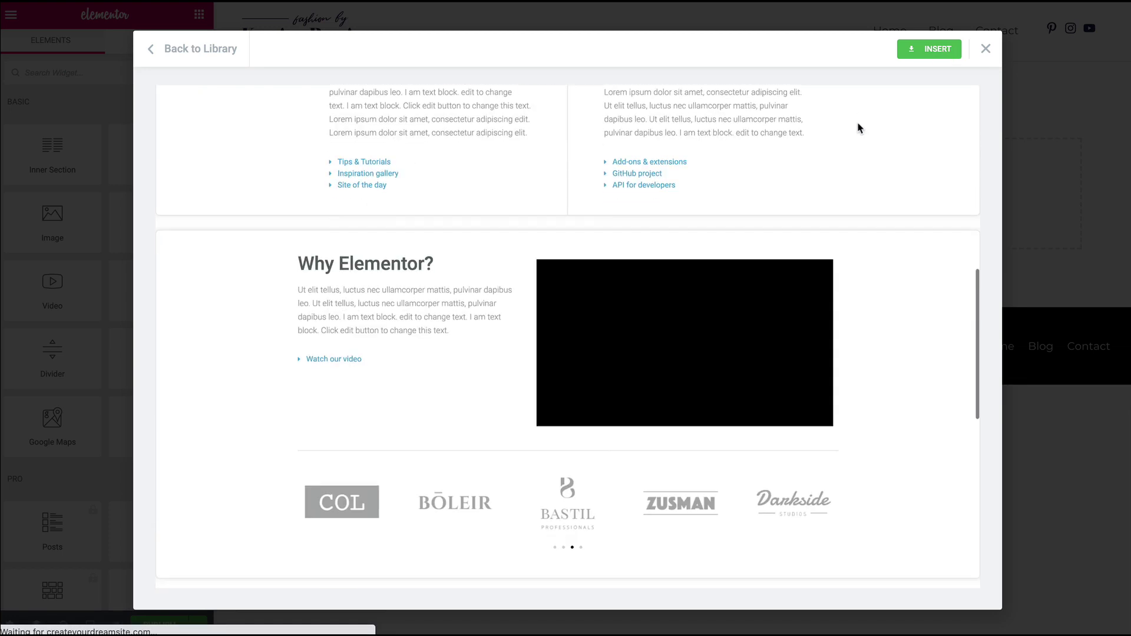
scroll(858, 128, up, 20)
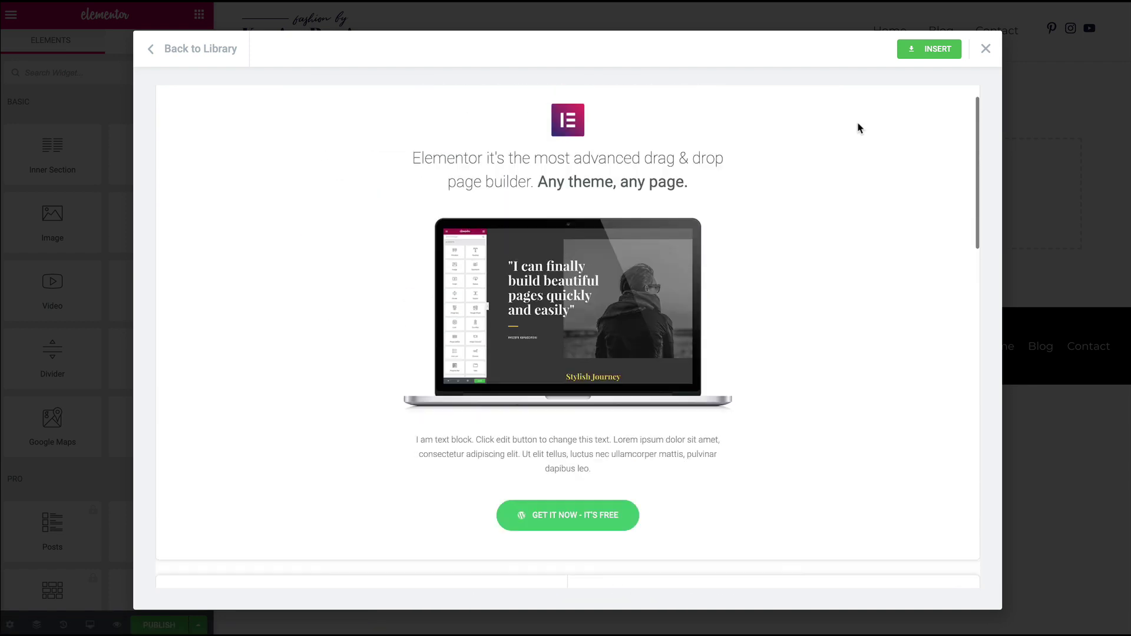
- Close the template library without inserting a template and exit the Elementor editor
click(981, 51)
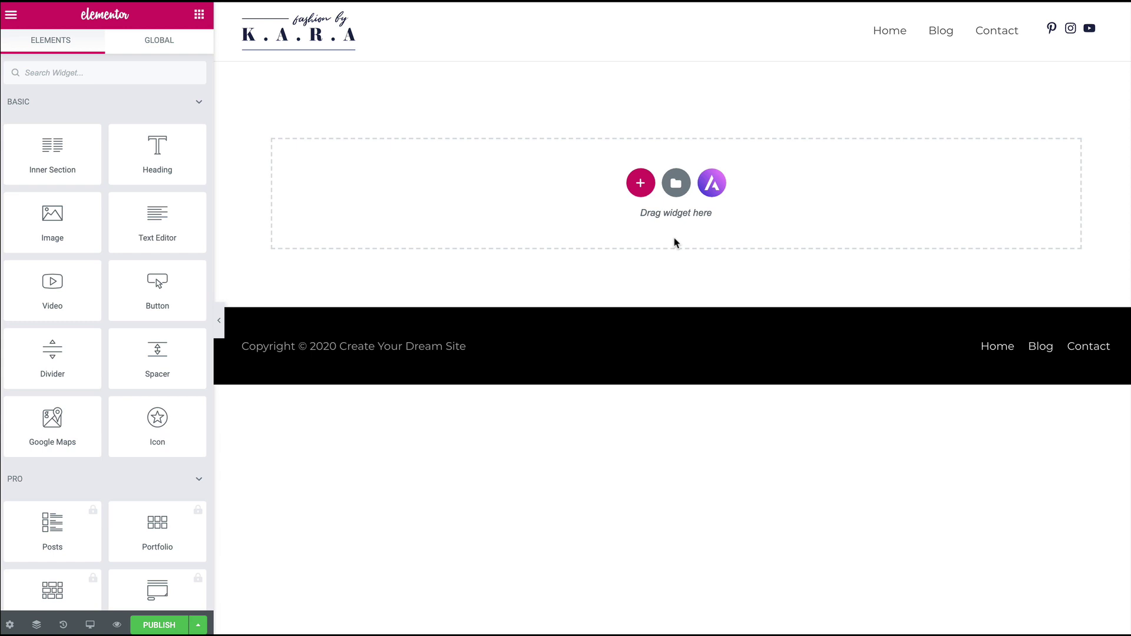
click(12, 16)
click(69, 424)
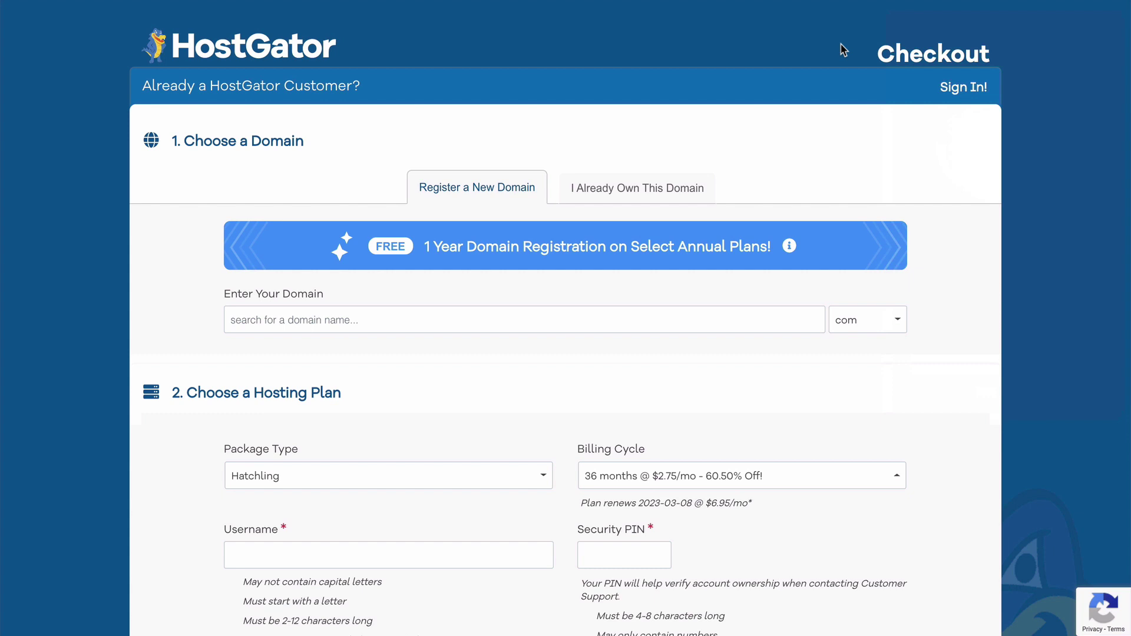
- On the HostGator checkout page, view the available domain extensions and close the list without changing the selection
click(867, 319)
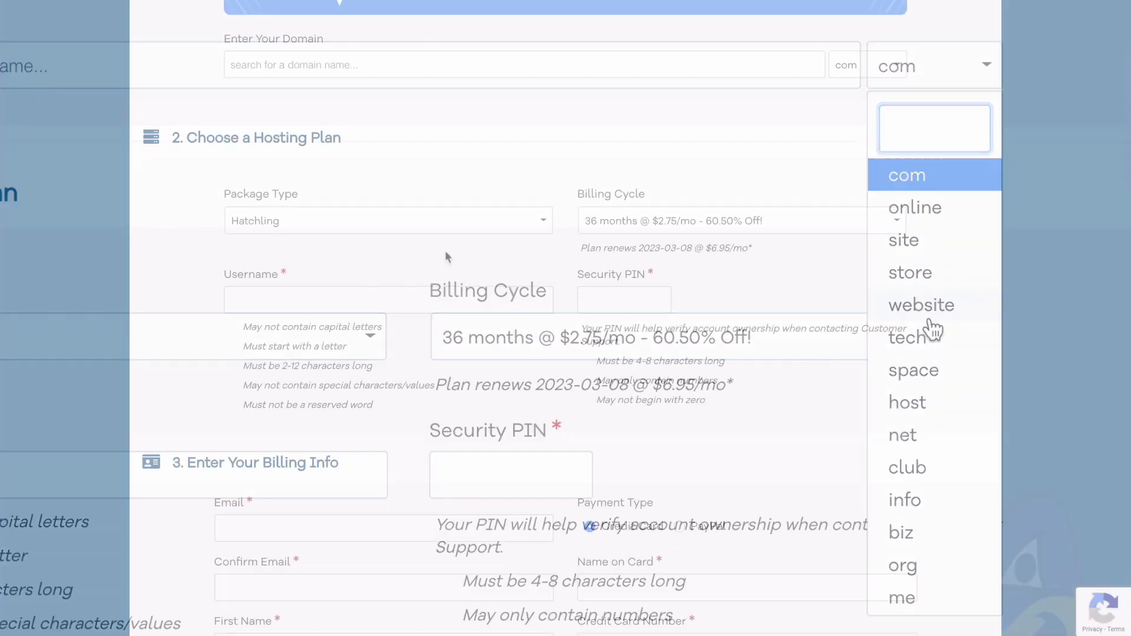
click(196, 389)
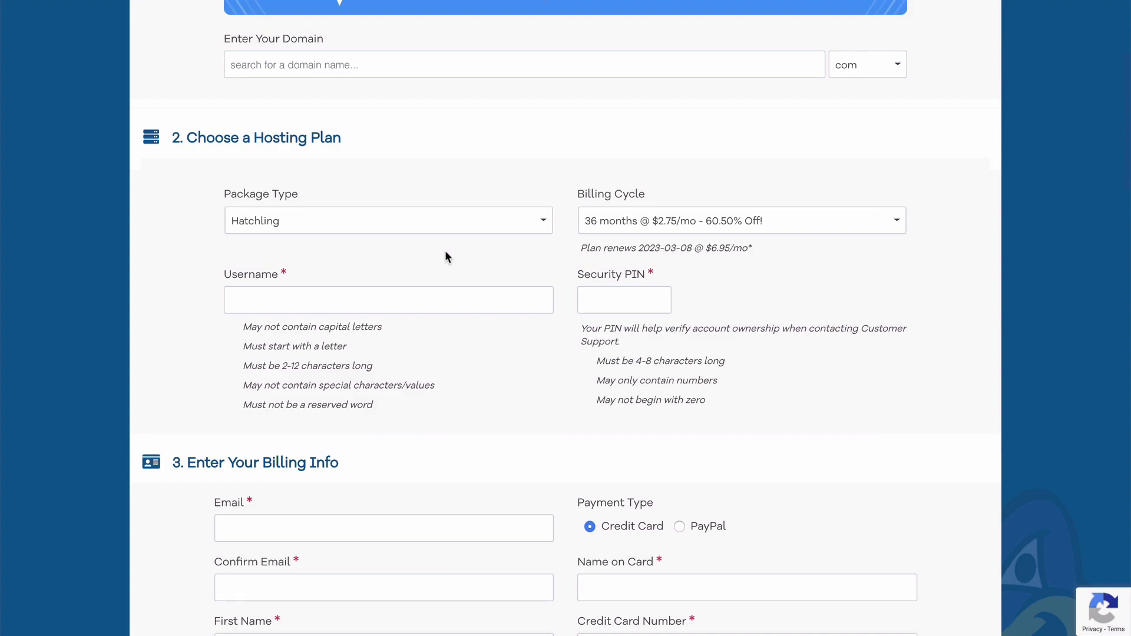